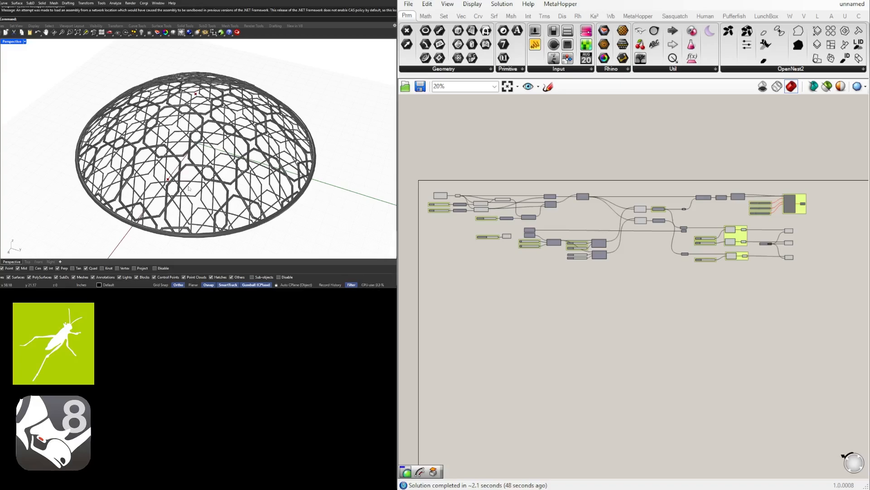
right_drag(212, 187, 229, 197)
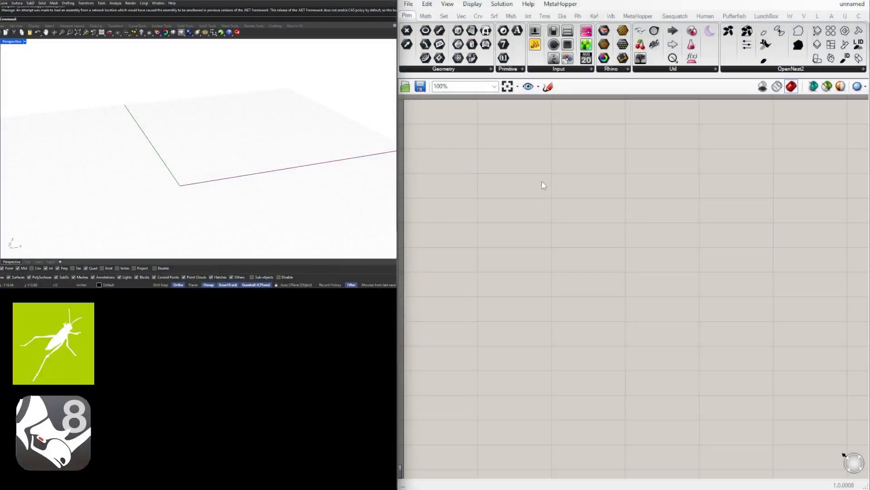
Place a Construct Point component on the empty canvas.
double_click(543, 182)
text(po)
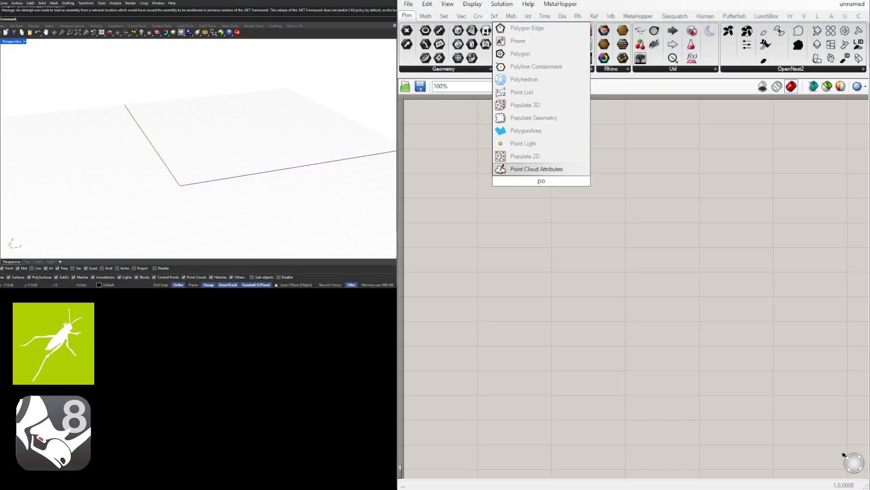
key(BackSpace)
key(BackSpace)
text(construct)
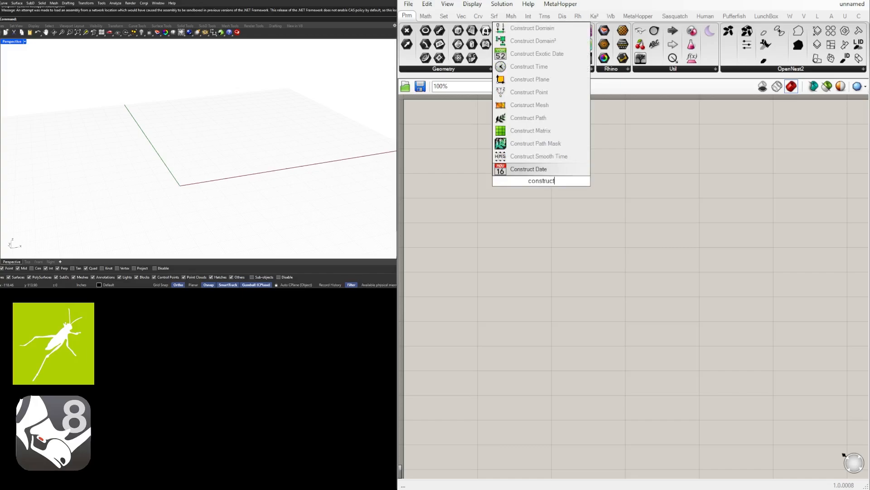
text(po)
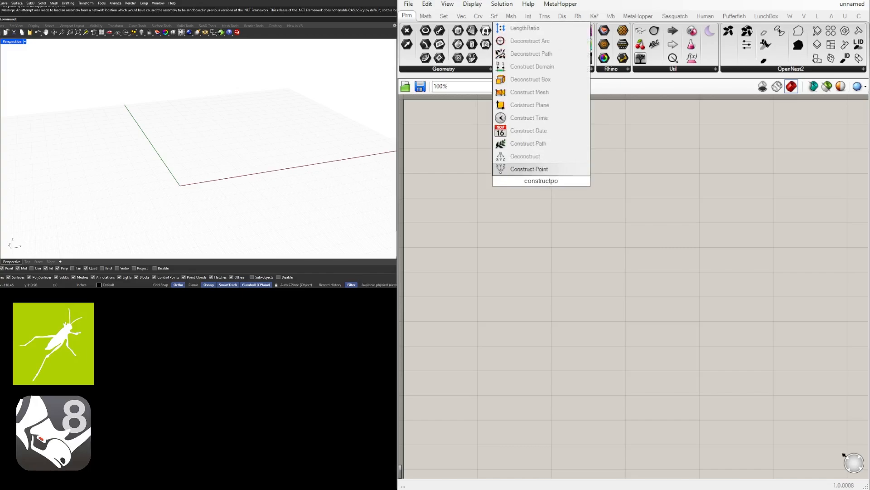
click(542, 170)
Add a Point parameter beside Construct Point and wire the constructed point into it.
double_click(620, 200)
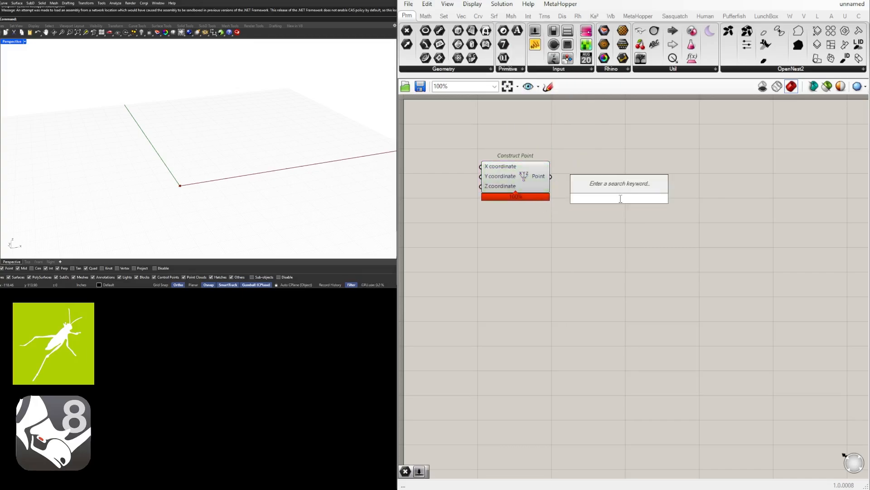
text(point)
click(592, 186)
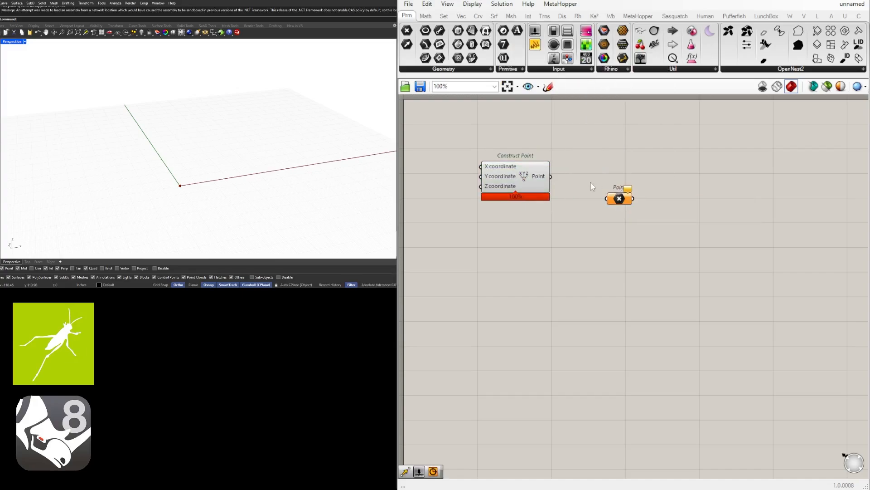
drag(552, 177, 604, 178)
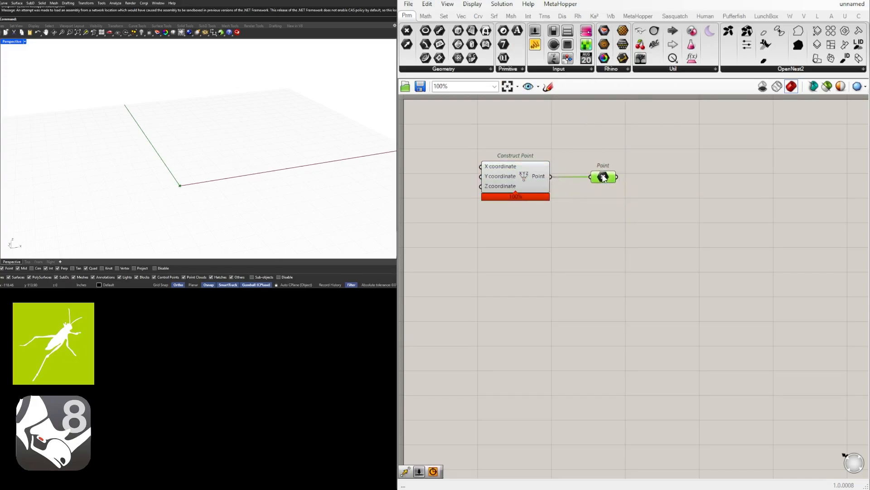
click(668, 217)
Add a Move component and feed the Point parameter into its Geometry input.
double_click(675, 219)
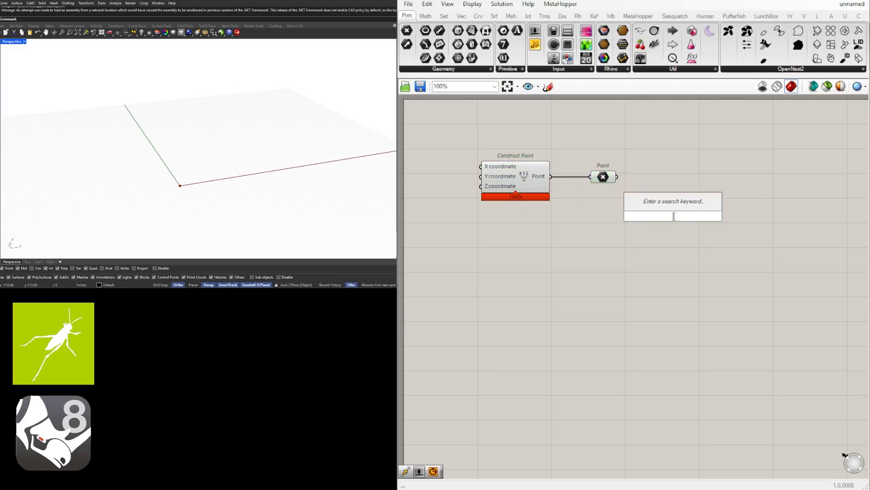
text(mo)
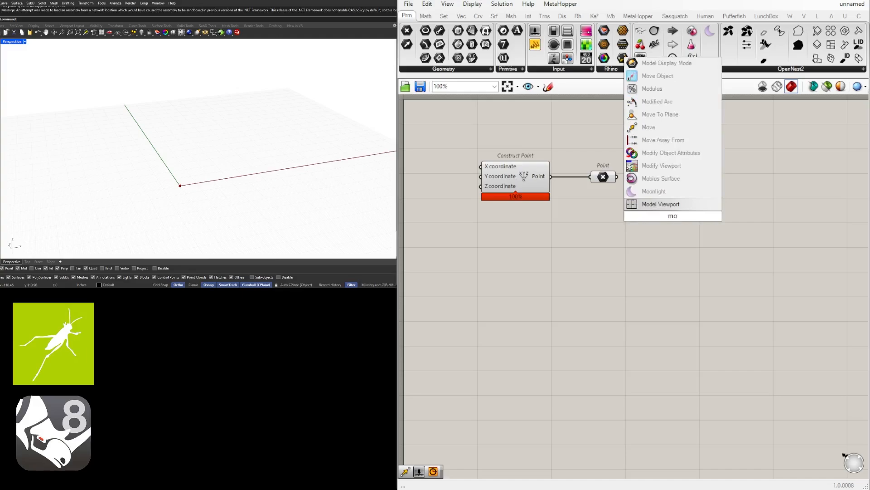
text(ve)
click(652, 205)
drag(680, 223, 769, 207)
click(663, 209)
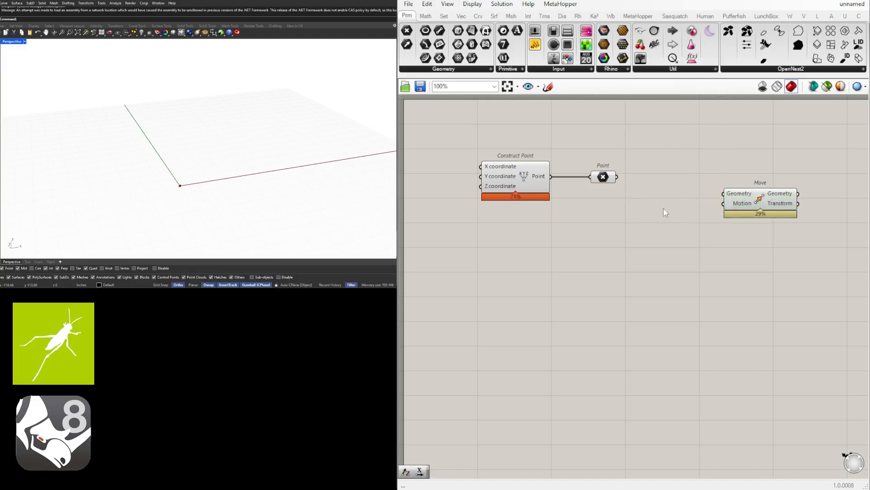
drag(617, 178, 723, 194)
Add a Unit X vector, wire it into the Move component's Motion input, and line Move up with it.
double_click(643, 230)
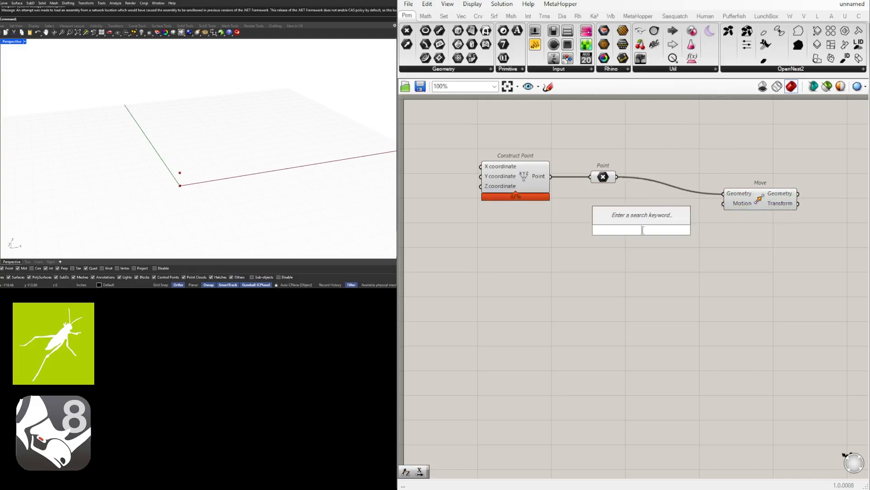
text(x)
click(642, 220)
drag(676, 230, 723, 207)
drag(734, 201, 713, 230)
click(621, 250)
Create a number slider with value 120 and wire it into the Unit X Factor input.
double_click(553, 240)
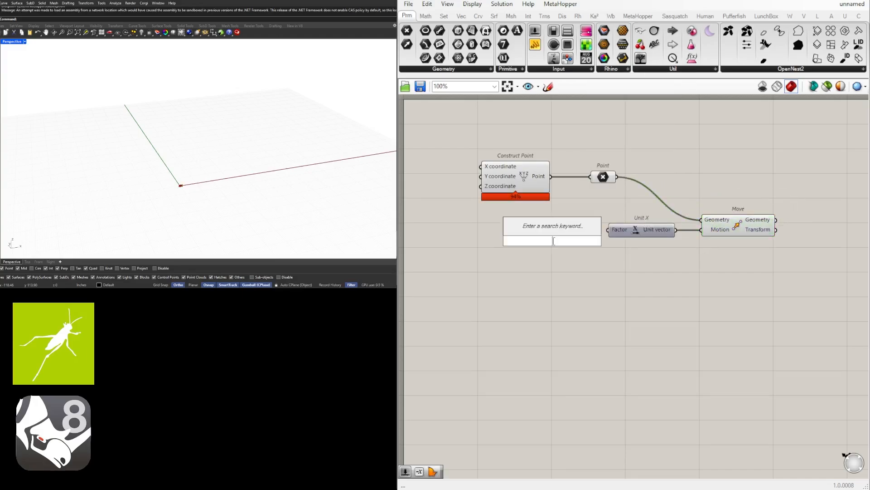
text(120)
key(Return)
scroll(568, 238, up, 2)
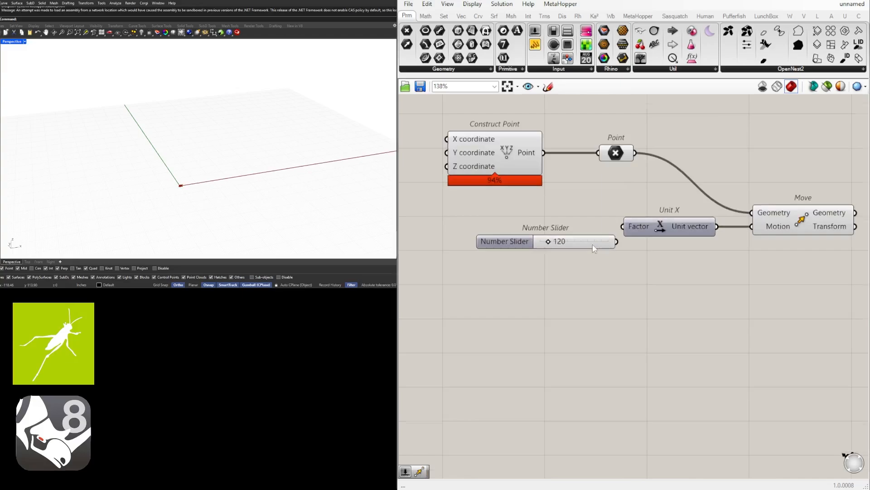
drag(595, 246, 623, 229)
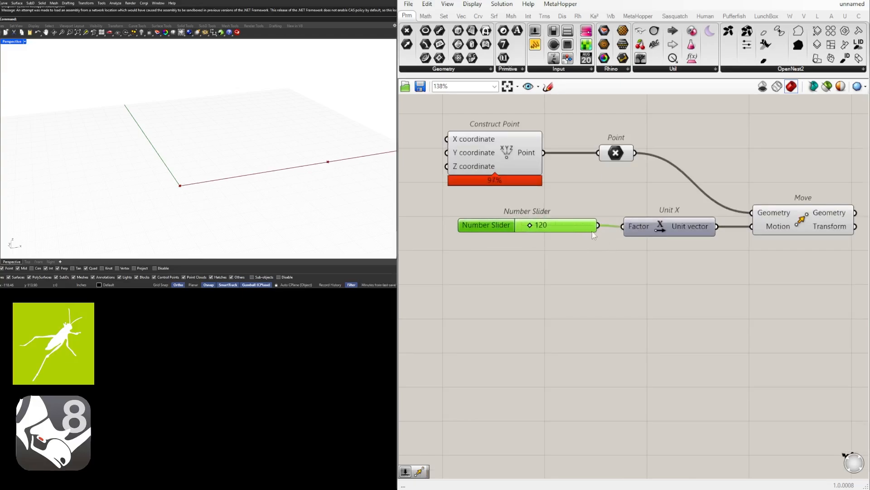
click(638, 286)
Reposition the slider, Unit X and Move components together, closer beneath Construct Point and the Point parameter.
scroll(639, 287, down, 3)
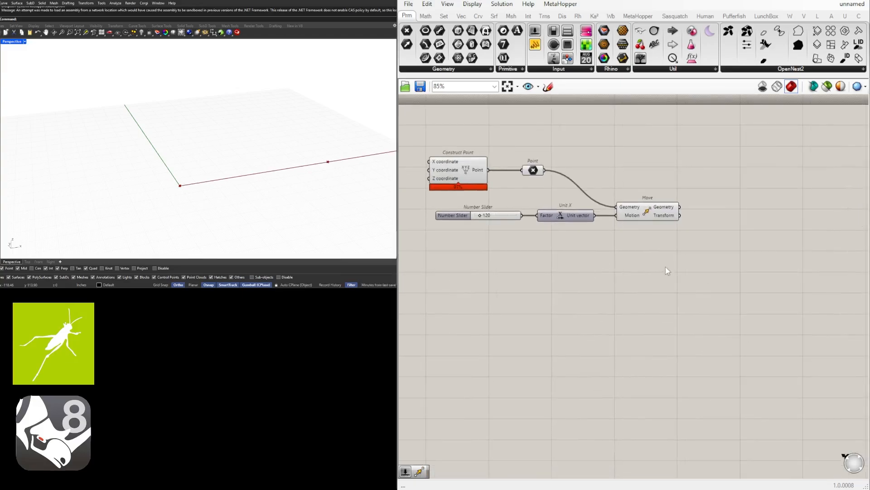
drag(746, 284, 431, 199)
drag(661, 218, 632, 209)
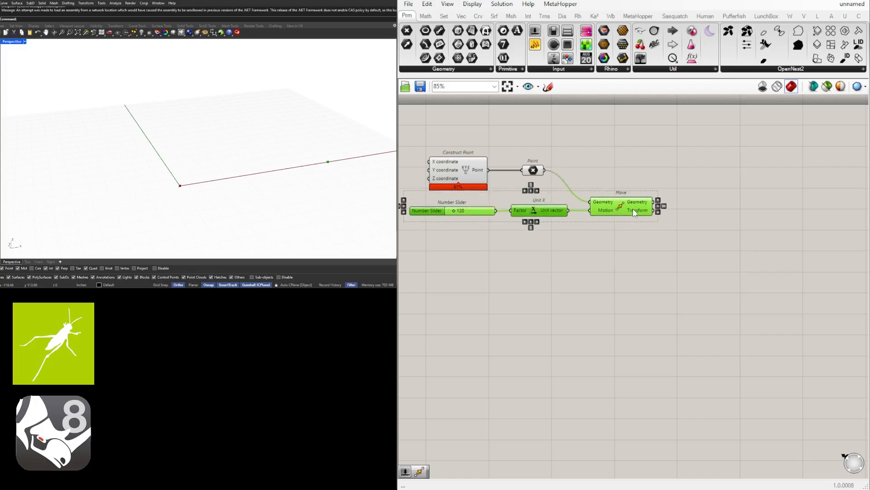
click(662, 238)
Duplicate the slider, Unit X and Move row directly below, and delete the duplicated Unit X.
scroll(717, 222, down, 1)
drag(727, 235, 533, 188)
alt+drag(674, 191, 676, 216)
click(605, 217)
key(Delete)
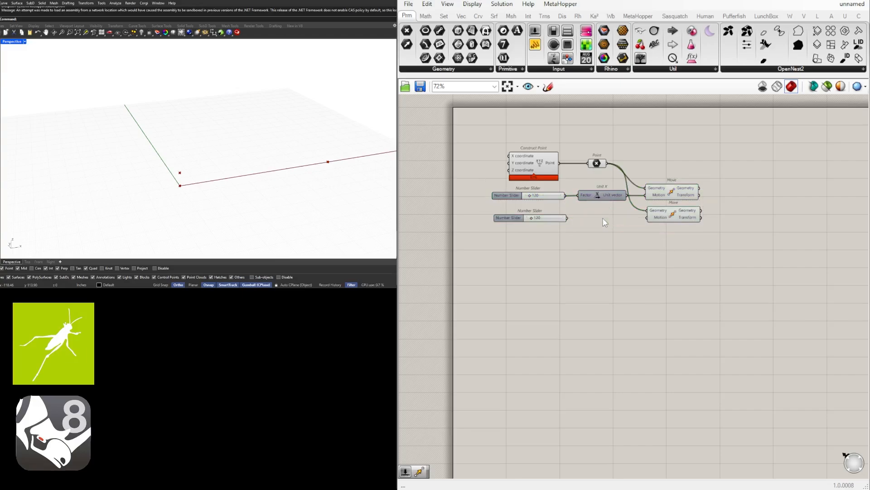
Add a Unit Z vector between the duplicated slider and Move, wiring it to the slider and the Motion input.
double_click(604, 221)
text(z)
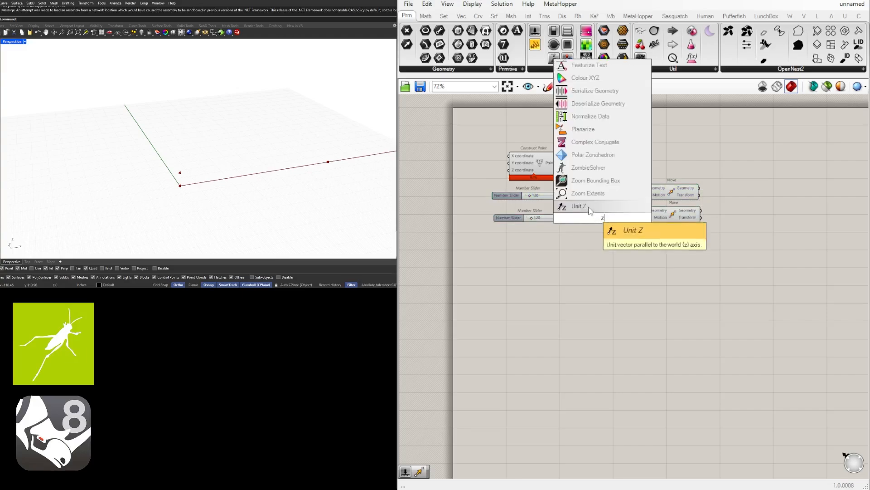
click(587, 206)
scroll(584, 210, up, 2)
drag(561, 221, 575, 222)
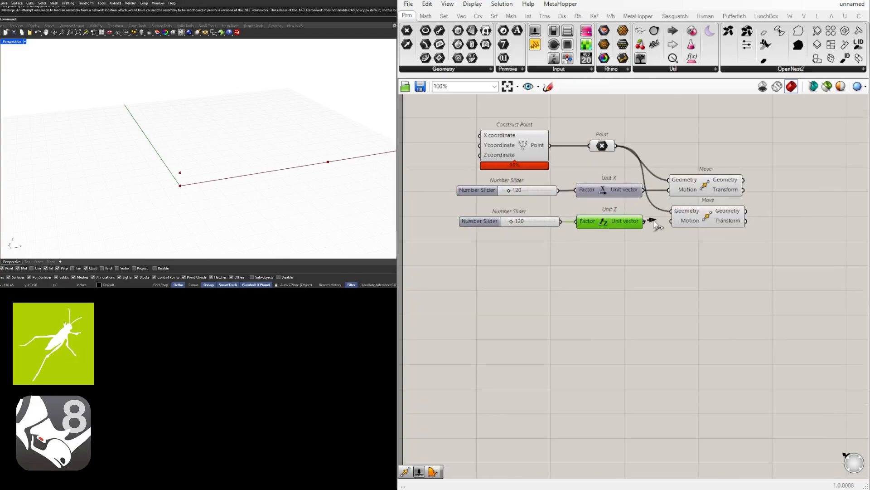
drag(654, 225, 671, 222)
click(705, 225)
Set the Unit Z slider's maximum to 100 and its value to 31.
scroll(514, 218, up, 4)
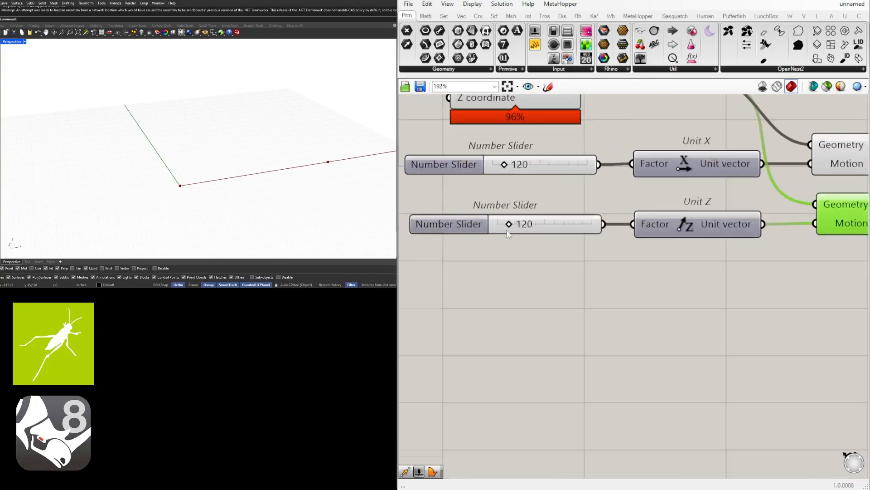
drag(509, 224, 502, 224)
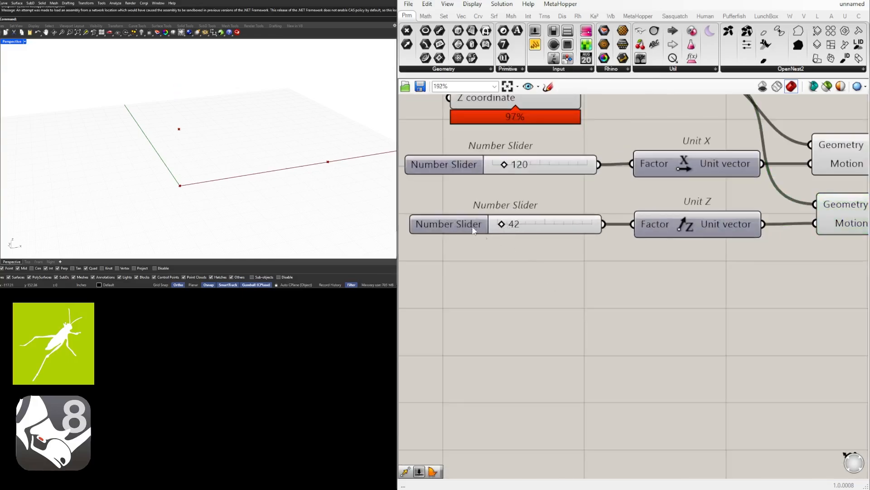
double_click(503, 226)
double_click(512, 250)
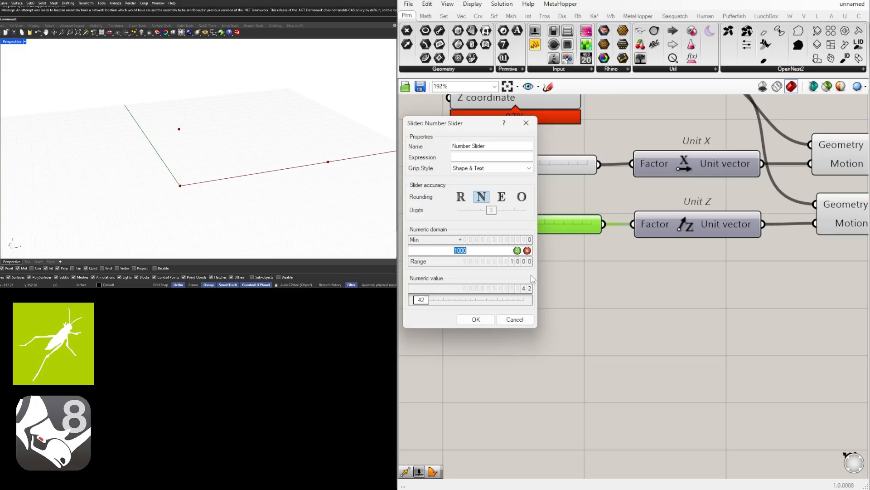
text(100)
click(476, 319)
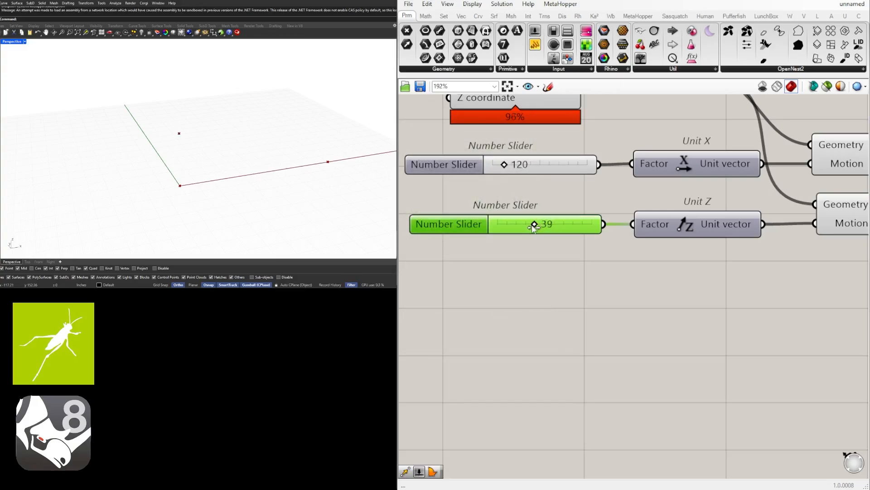
drag(533, 227, 486, 237)
click(530, 258)
scroll(529, 259, down, 3)
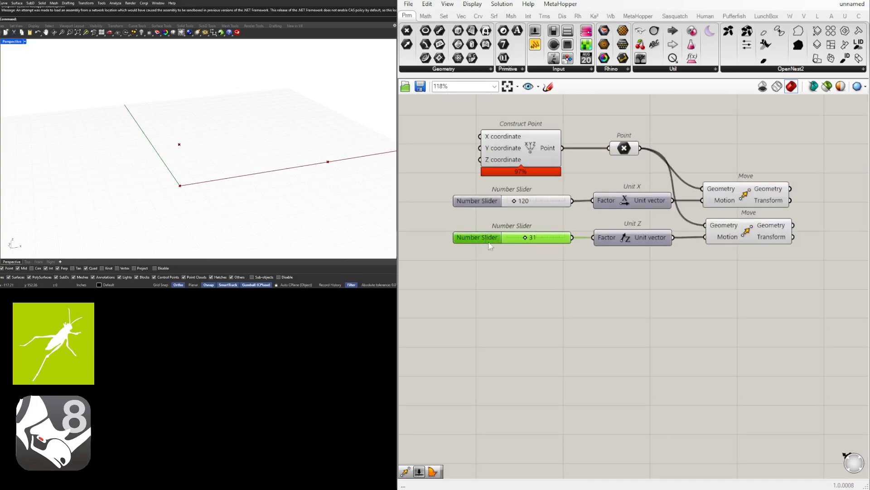
Shift both Move components slightly further away from the unit vector components.
click(635, 272)
scroll(635, 273, down, 3)
right_drag(706, 273, 623, 264)
drag(672, 287, 610, 213)
drag(619, 219, 630, 220)
click(725, 251)
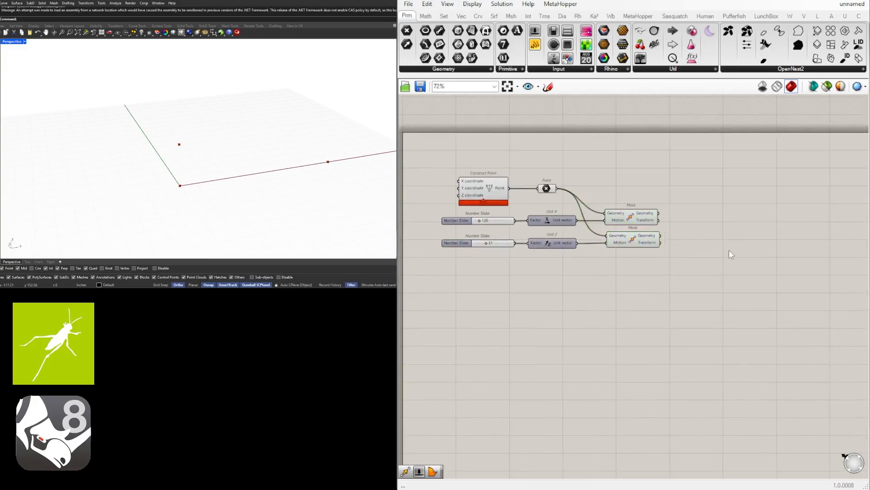
Place an Arc 3Pt component beyond the two Move components.
scroll(664, 243, up, 2)
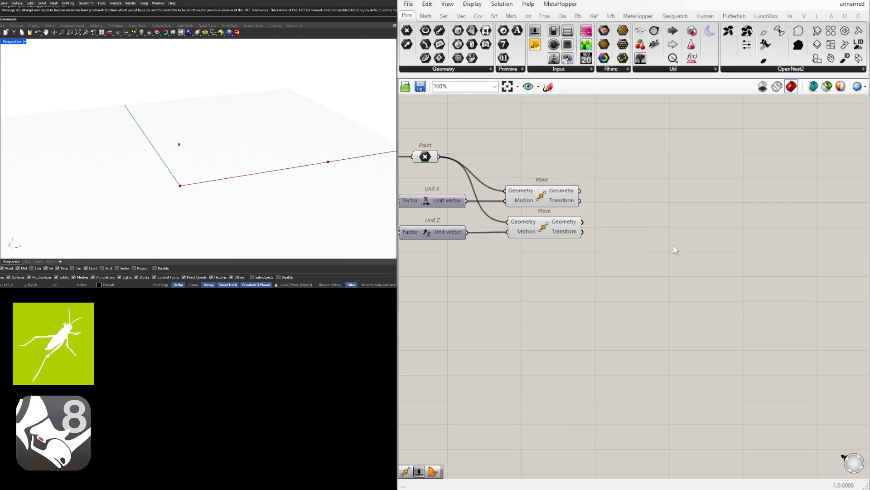
scroll(673, 248, down, 2)
double_click(696, 220)
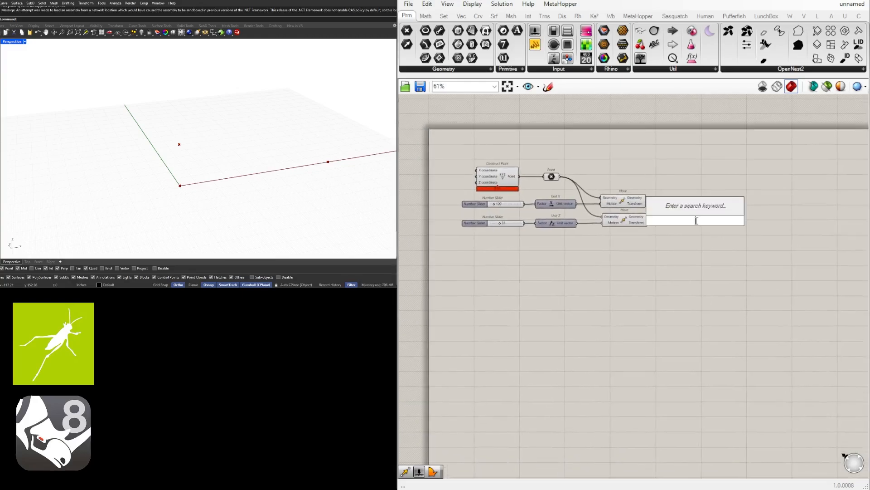
text(arc)
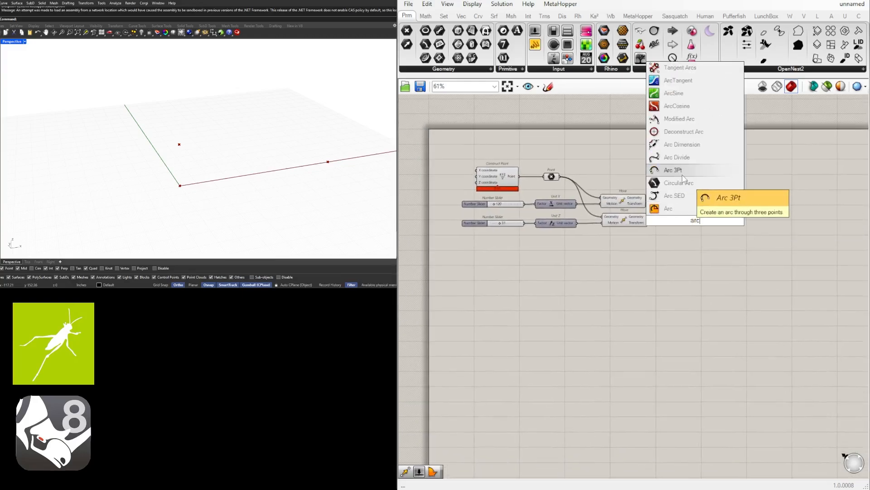
click(697, 176)
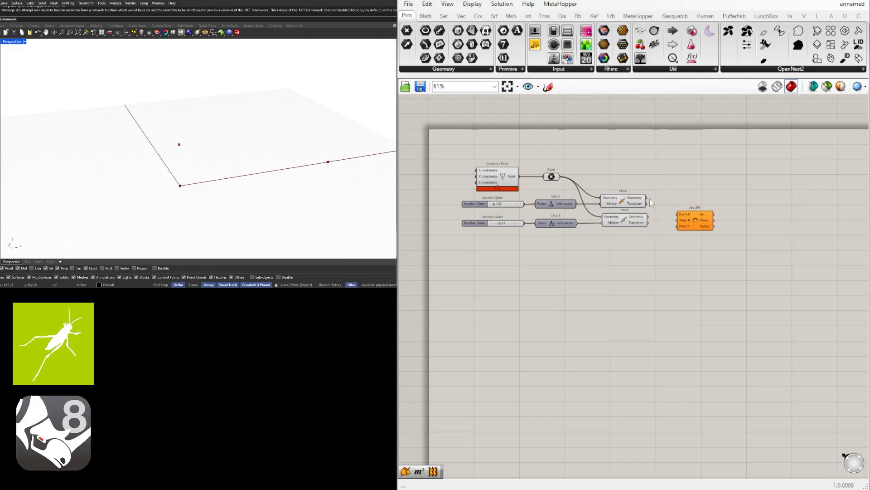
Wire the X-moved point into Arc 3Pt's Point A and the Z-moved point into Point C, and reposition the arc component.
click(639, 204)
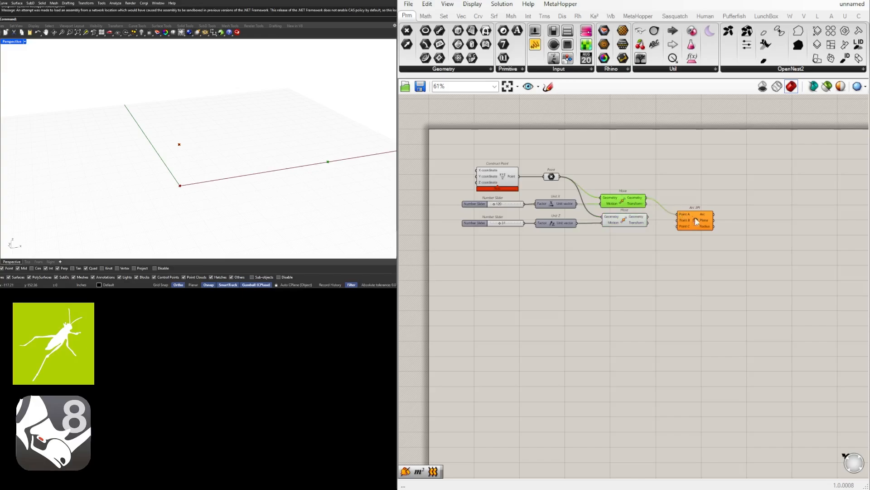
drag(697, 221, 713, 209)
scroll(674, 208, up, 2)
drag(648, 217, 726, 207)
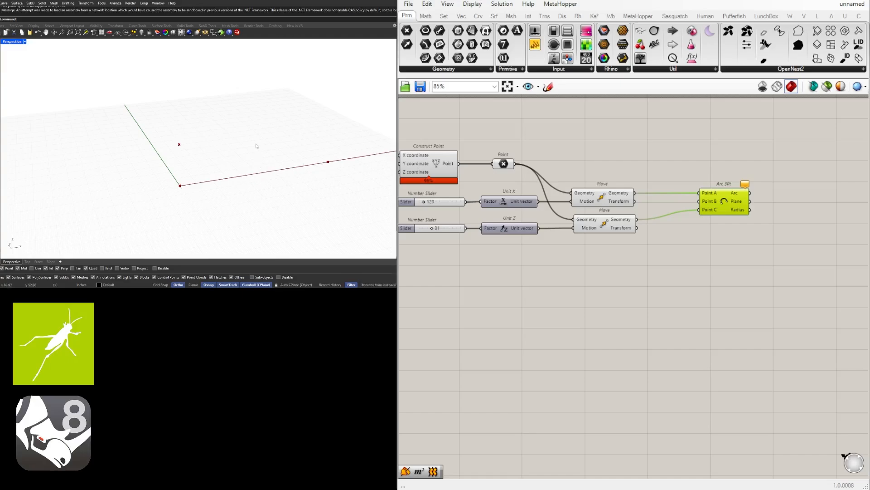
Add an Average component above Arc 3Pt and feed it both the base Point and the X-moved point.
scroll(684, 307, down, 2)
click(633, 195)
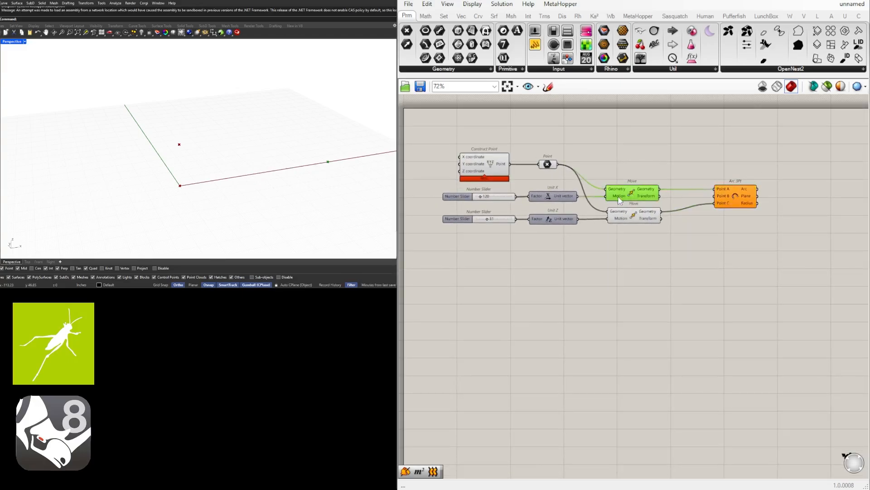
shift+click(549, 164)
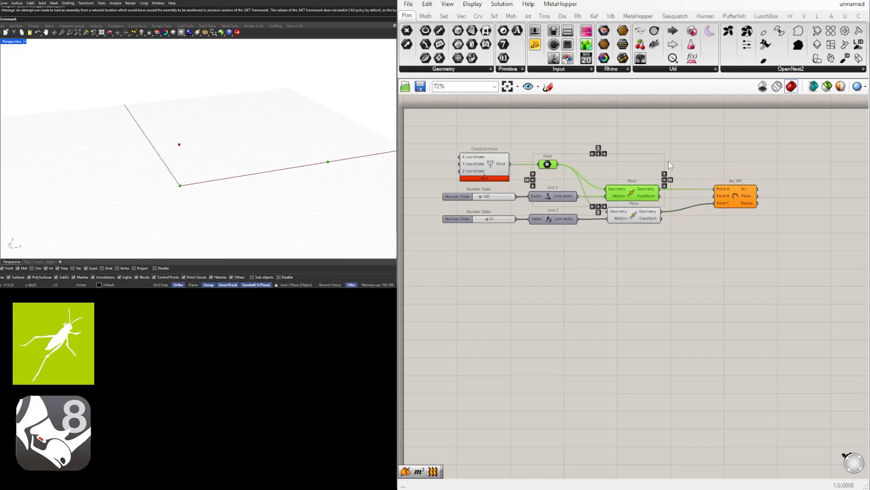
double_click(713, 154)
text(avera)
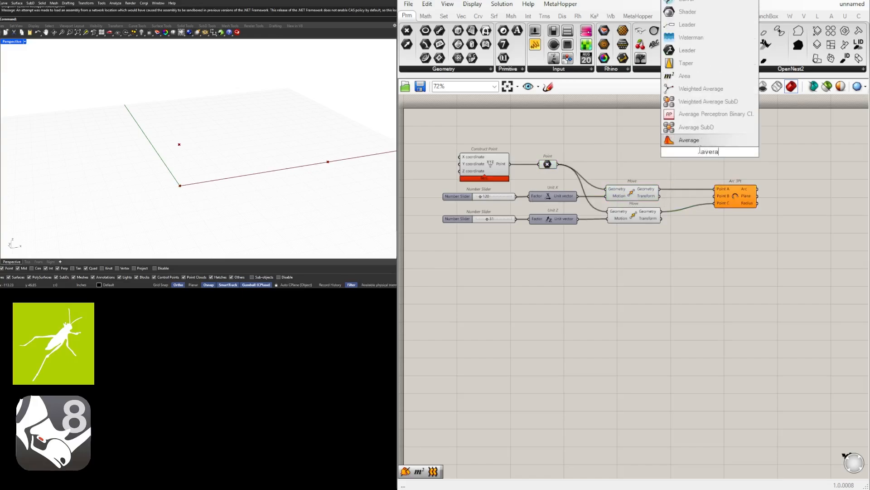
key(Return)
drag(558, 164, 677, 168)
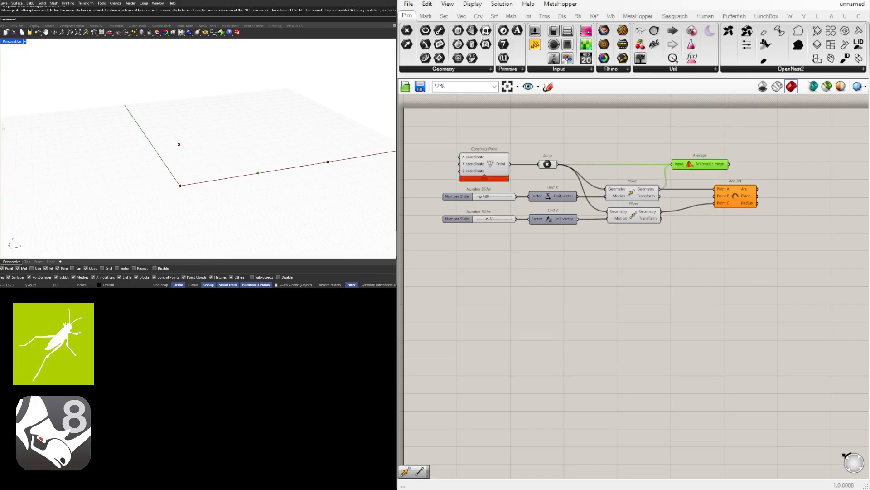
Shift the Average component slightly and the Arc 3Pt component well away from the Move components to make room between them.
click(680, 243)
right_drag(680, 243, 639, 235)
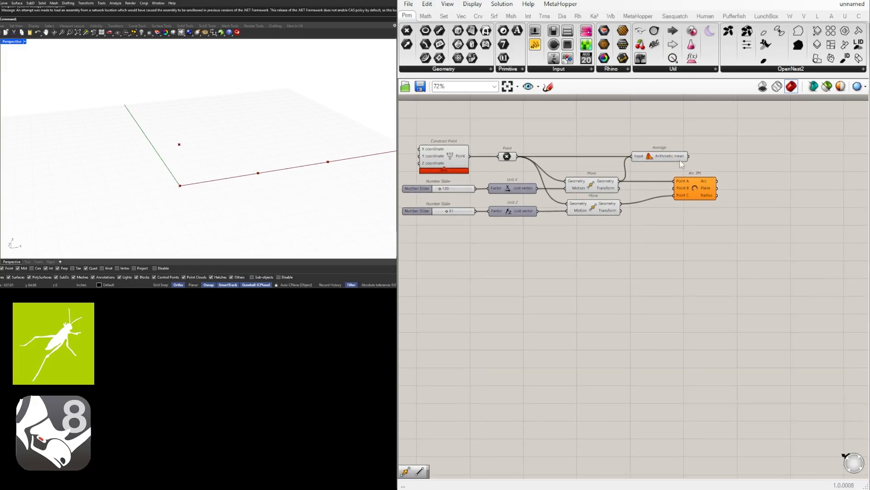
drag(665, 157, 810, 190)
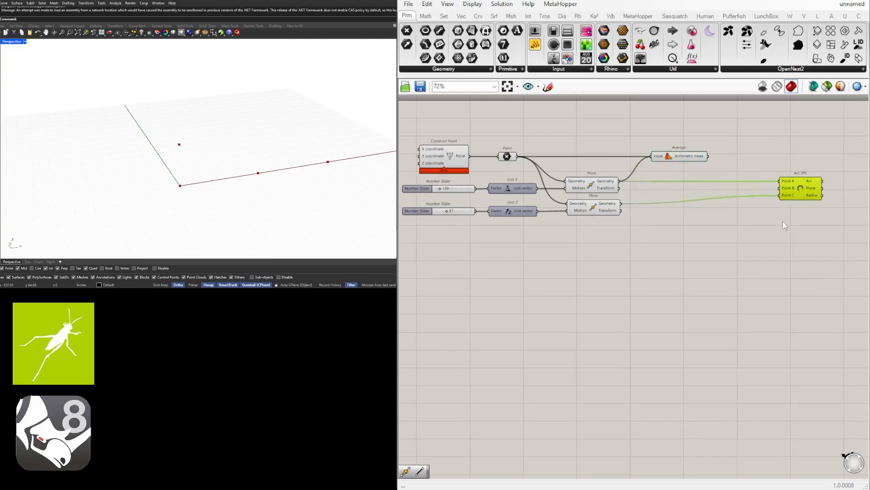
click(785, 225)
Duplicate the Z slider, Unit Z and Move chain below Average, and wire the arithmetic mean into the copied Move's Geometry.
drag(633, 255, 442, 208)
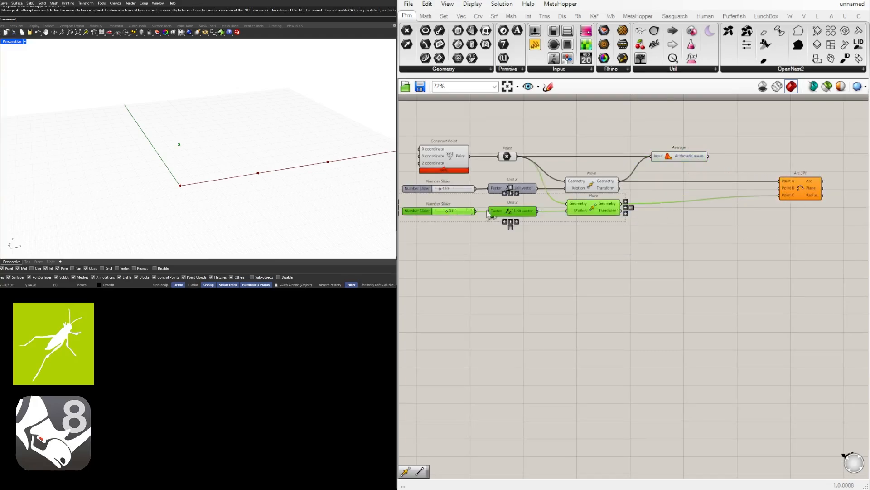
alt+drag(575, 208, 748, 236)
drag(709, 156, 741, 232)
click(746, 305)
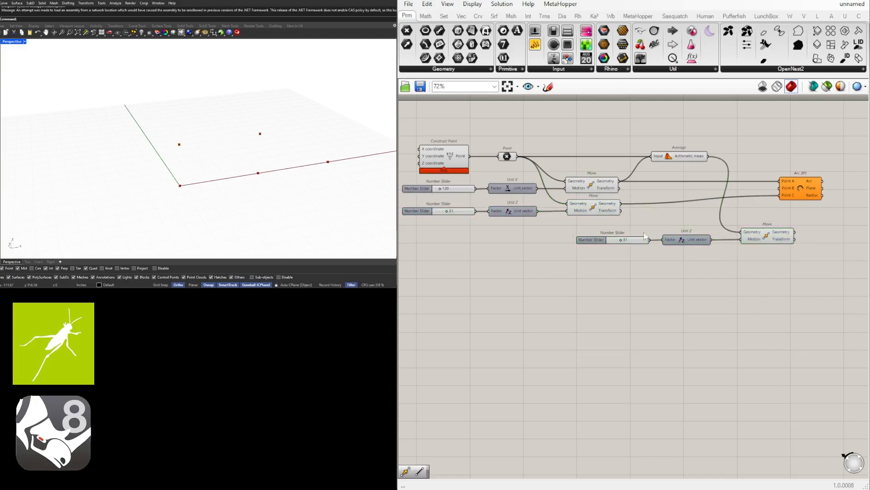
Set the number slider of the copied Unit Z chain to 21.
click(697, 159)
scroll(612, 240, up, 5)
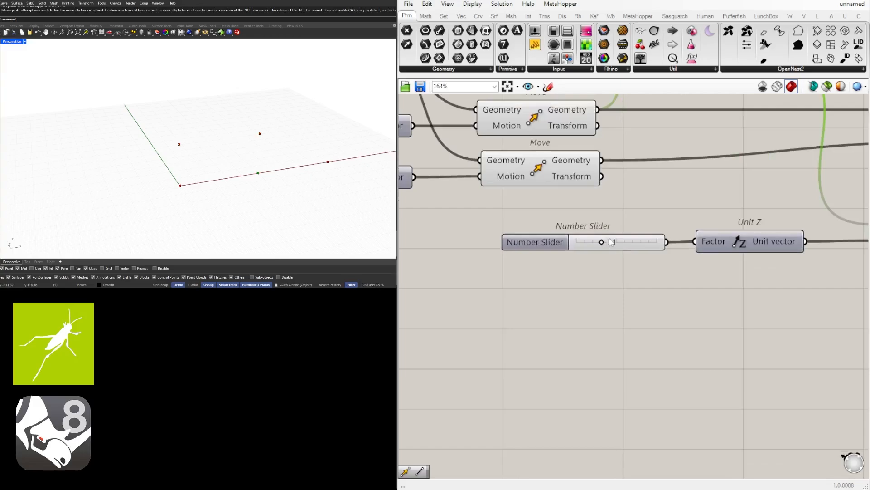
drag(603, 245, 593, 246)
scroll(631, 291, down, 6)
Reposition Arc 3Pt further out and wire the moved midpoint's Geometry output into its Point B.
drag(657, 201, 695, 202)
scroll(646, 241, up, 2)
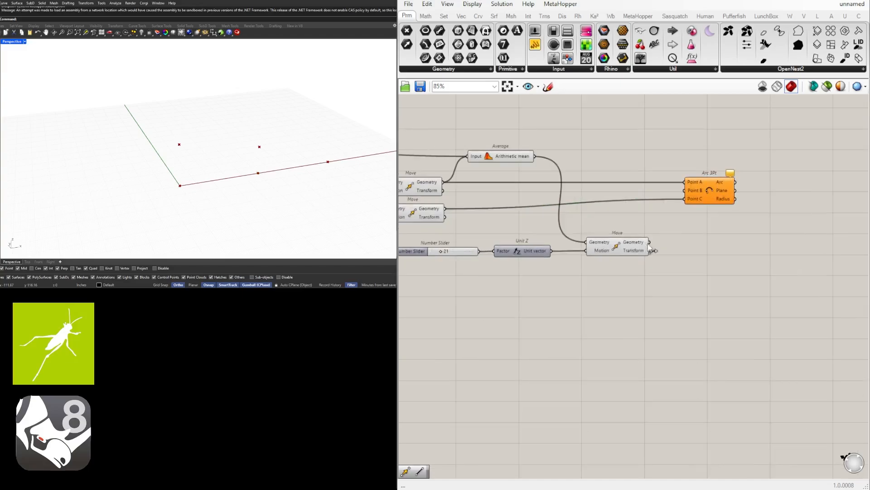
drag(649, 242, 685, 191)
click(709, 195)
right_drag(611, 261, 757, 257)
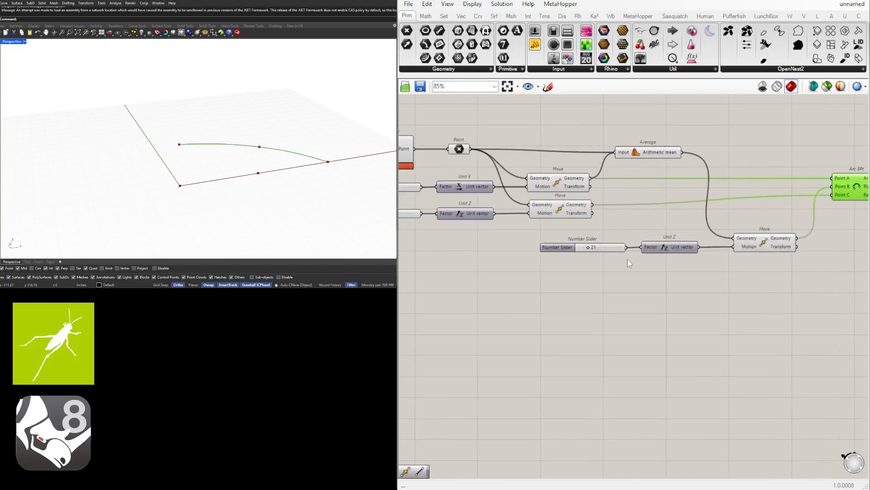
Set the slider that raises the arc's midpoint to 23.
scroll(583, 239, up, 8)
mouse_move(577, 240)
mouse_down()
mouse_move(606, 239)
mouse_move(578, 244)
mouse_up()
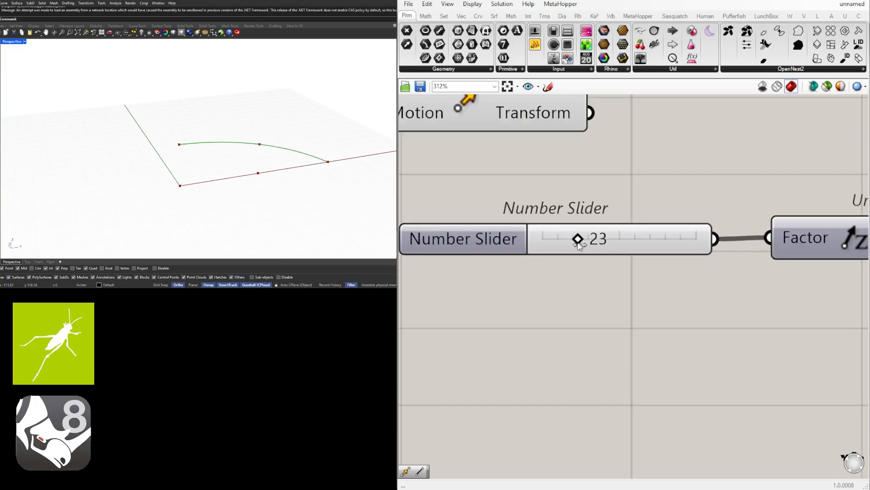
scroll(589, 299, down, 4)
Set the slider driving the base point's Z move to 60.
right_drag(504, 260, 704, 272)
right_drag(550, 258, 714, 261)
scroll(548, 219, up, 1)
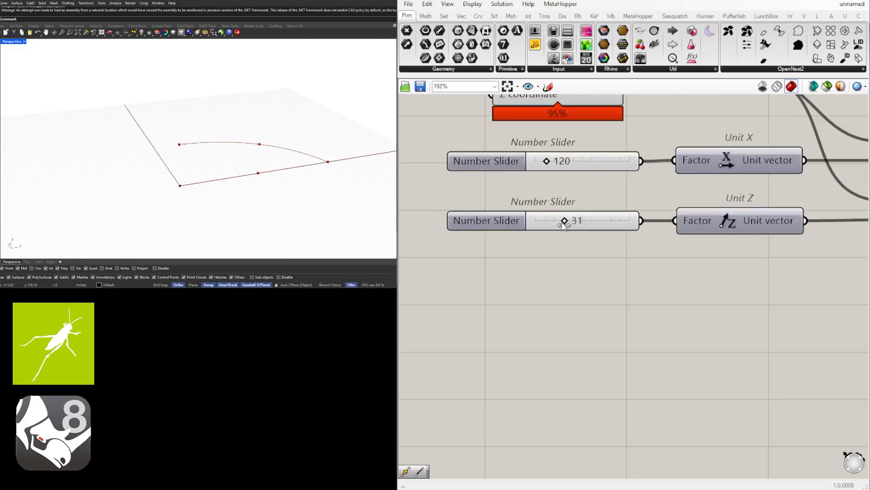
drag(563, 223, 577, 222)
double_click(596, 223)
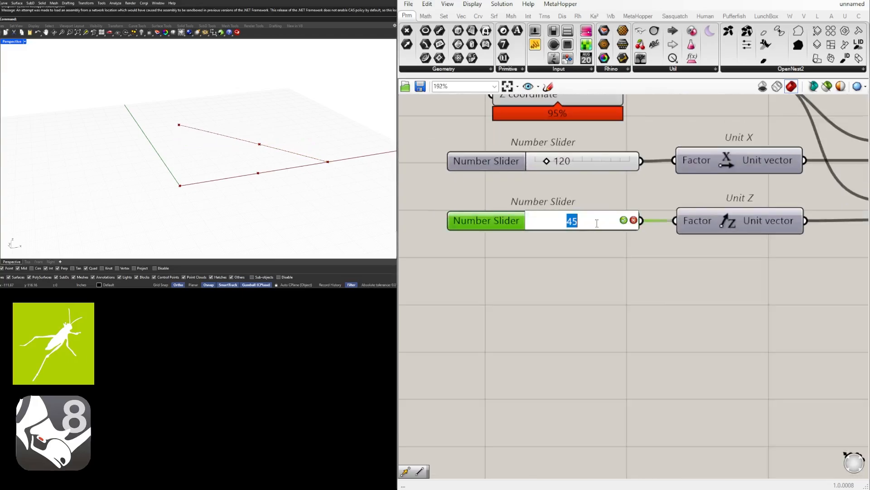
text(60)
key(Return)
scroll(647, 290, down, 4)
Set the arc midpoint's Z slider to 30 and raise it to 42 to bulge the profile upward.
scroll(607, 275, up, 6)
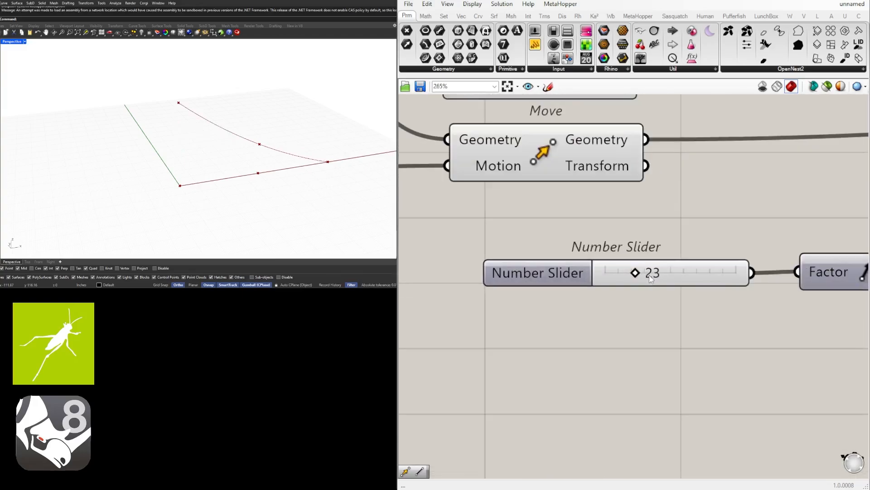
double_click(652, 274)
text(30)
key(Return)
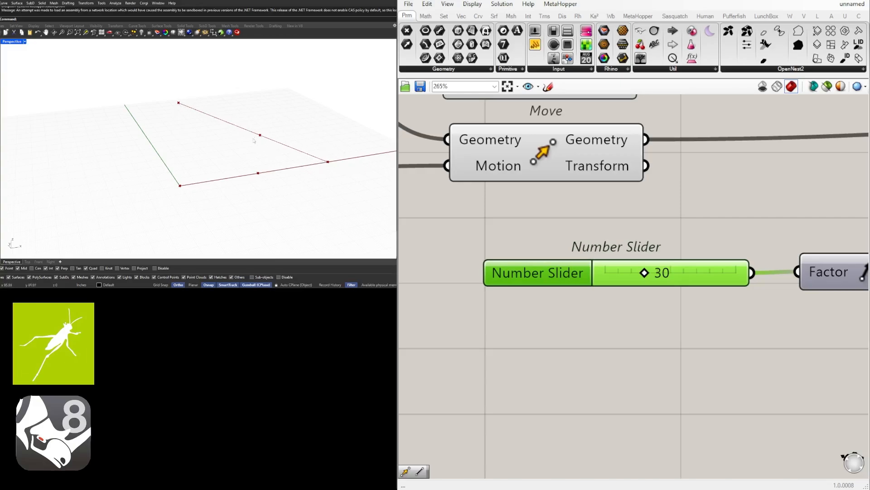
scroll(644, 272, up, 3)
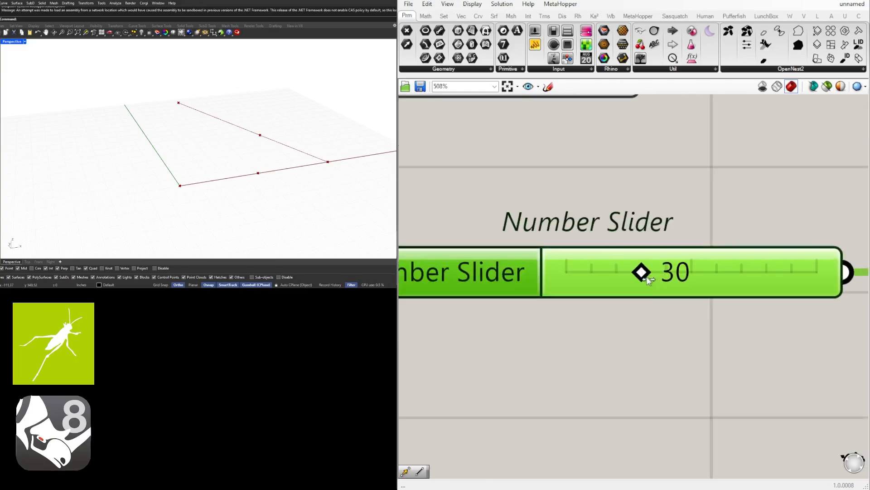
drag(642, 273, 679, 296)
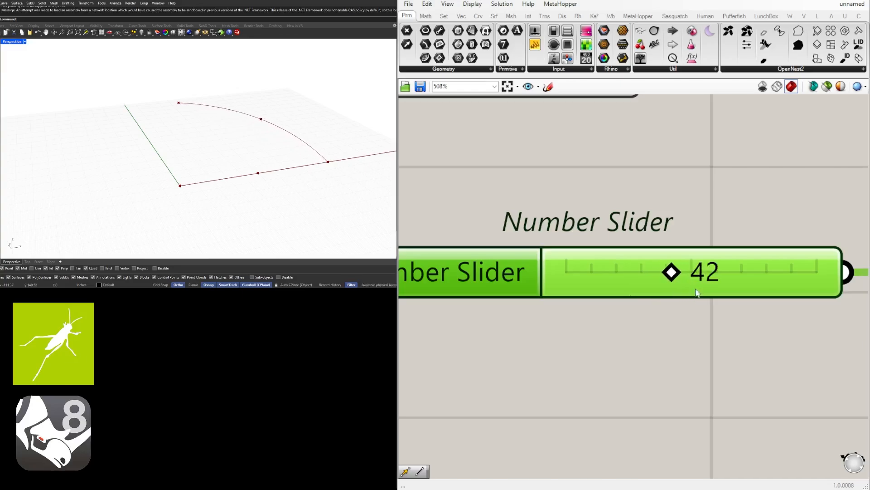
scroll(688, 335, down, 10)
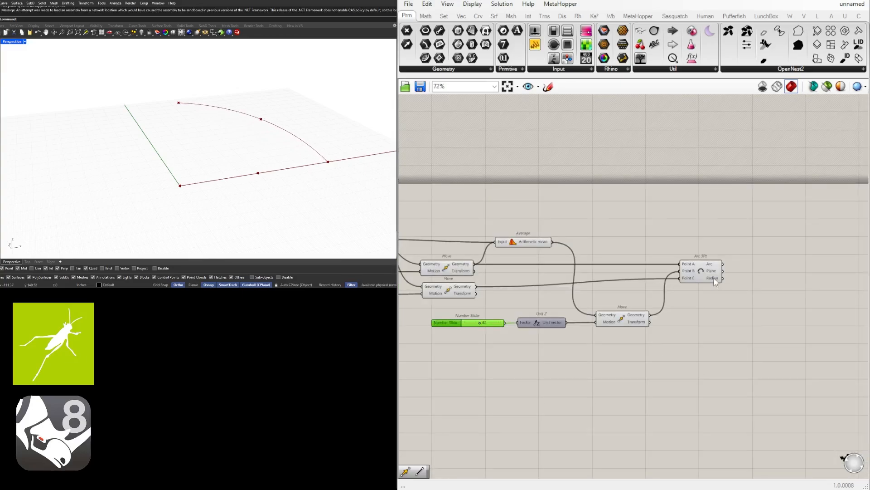
Add a Line component just above the Average component.
right_drag(694, 294, 771, 285)
right_drag(552, 262, 652, 253)
click(591, 216)
shift+click(653, 258)
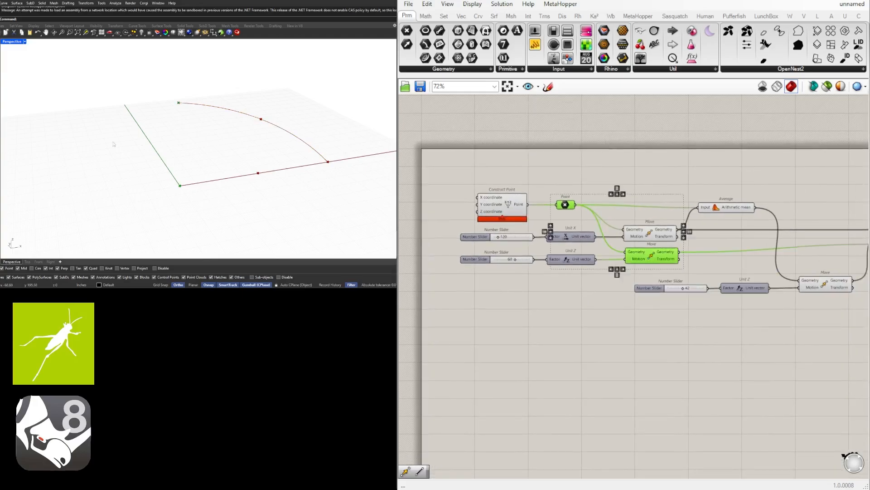
double_click(722, 185)
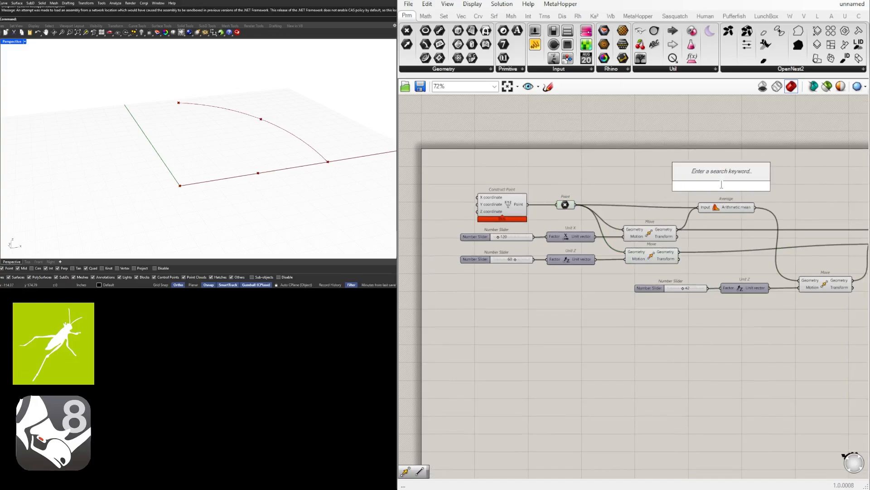
text(line)
click(725, 166)
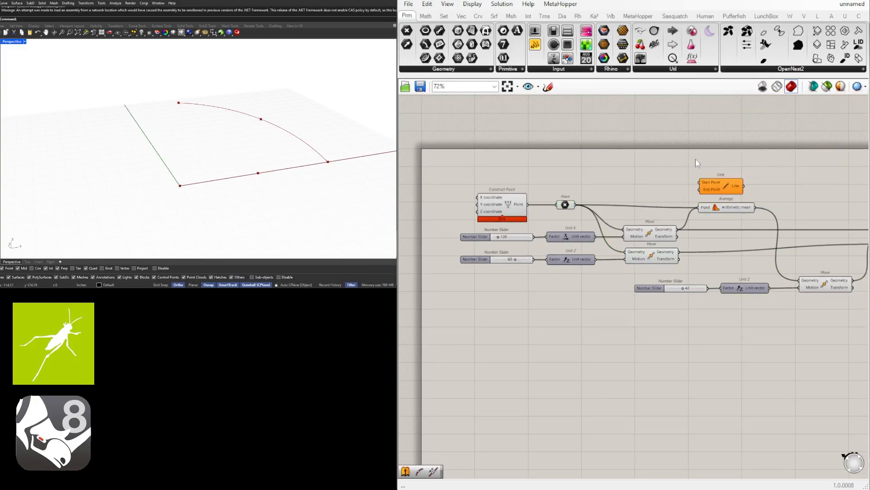
Move the Line component beyond Average and wire the base Point into Start Point and the Z-moved point into End Point.
right_drag(694, 163, 594, 174)
drag(621, 195, 730, 197)
drag(477, 216, 721, 220)
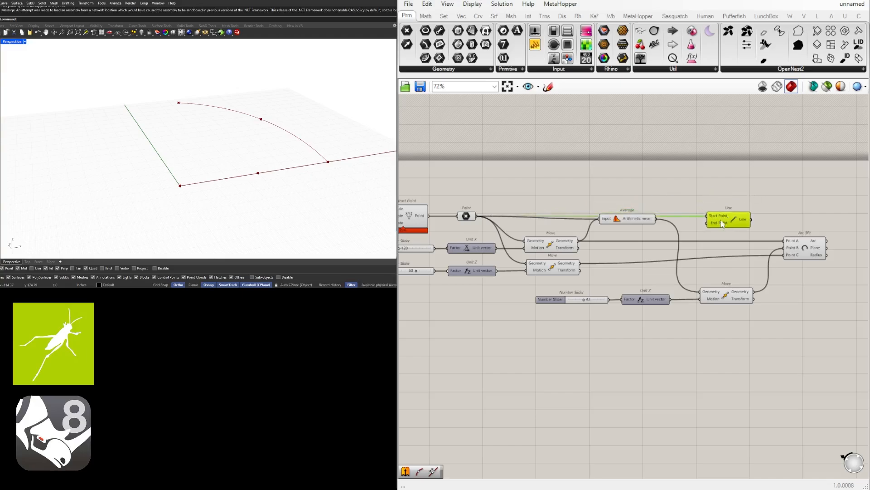
click(568, 267)
drag(580, 263, 707, 223)
click(732, 217)
Align the Line component directly above Arc 3Pt and nudge the Average component slightly lower.
right_drag(719, 228, 629, 245)
drag(629, 243, 706, 243)
click(710, 209)
drag(548, 240, 553, 251)
click(571, 221)
Add a Revolution component beyond the Line and Arc 3Pt components, leaving space for the wires.
right_drag(756, 249, 666, 255)
scroll(621, 265, up, 2)
click(621, 265)
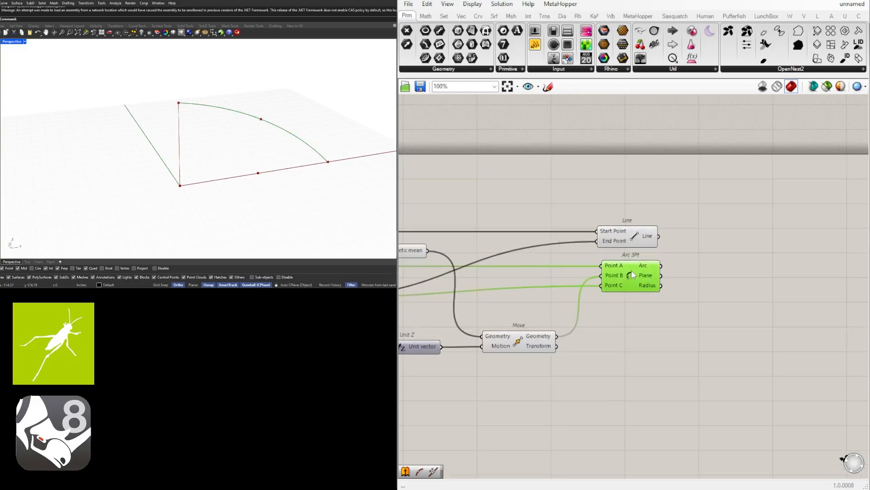
double_click(724, 261)
text(rev)
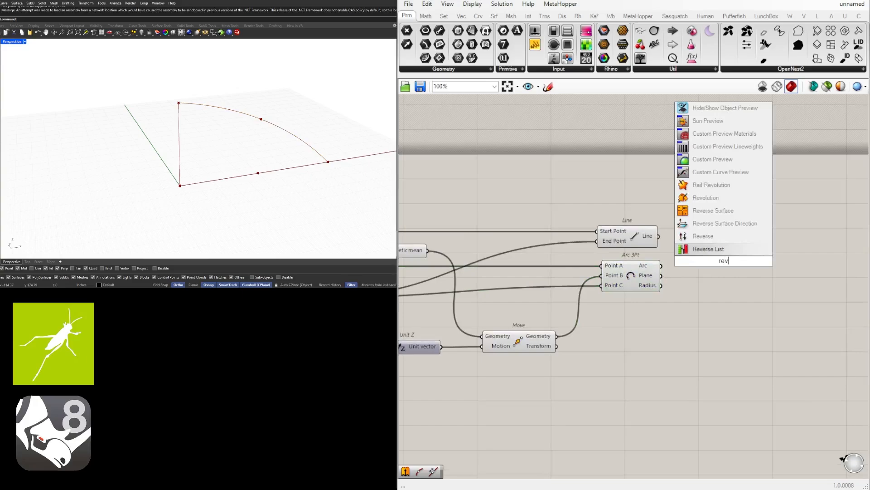
text(ol)
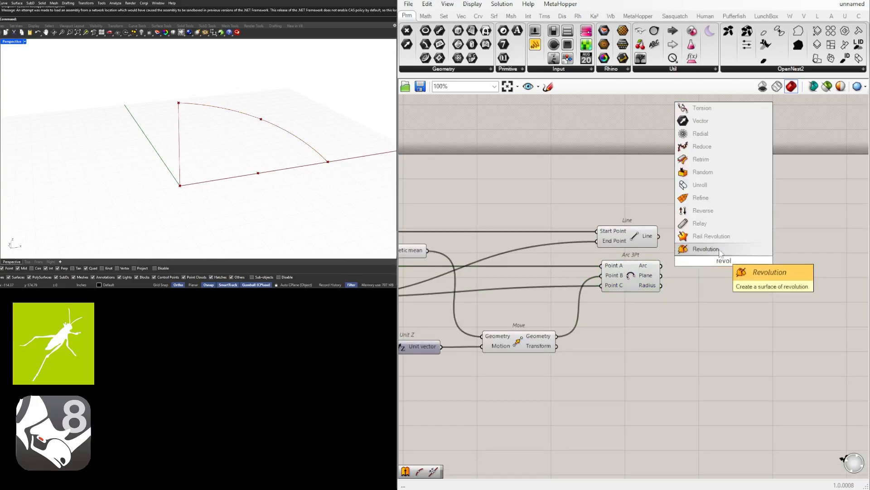
key(Return)
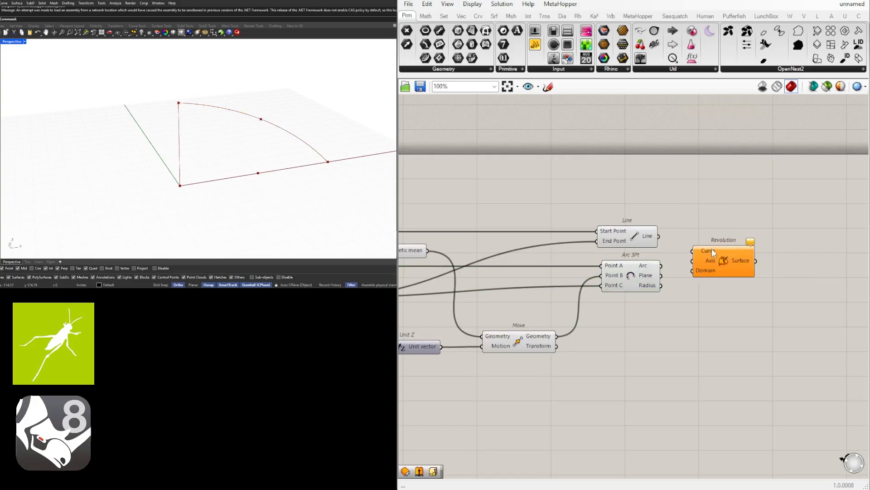
click(740, 209)
Wire the Line into Revolution's Axis and the Arc into its Curve, and reposition the Revolution component.
click(646, 236)
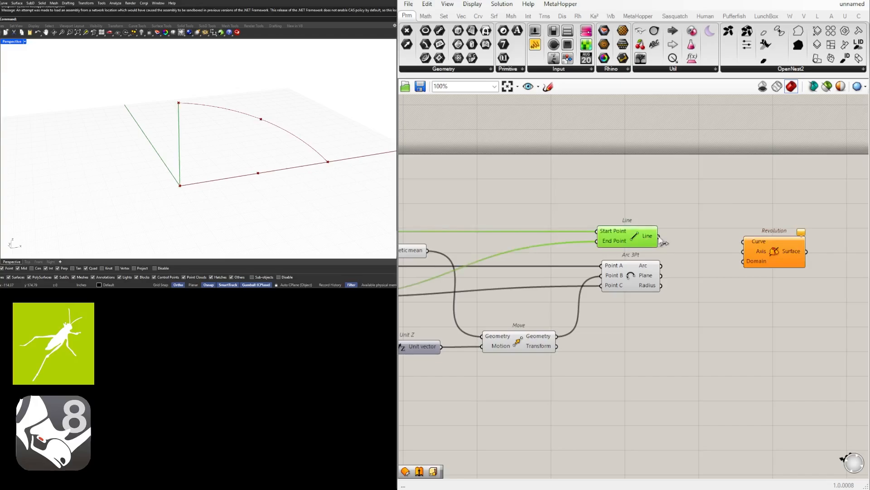
drag(659, 236, 738, 257)
drag(661, 266, 746, 245)
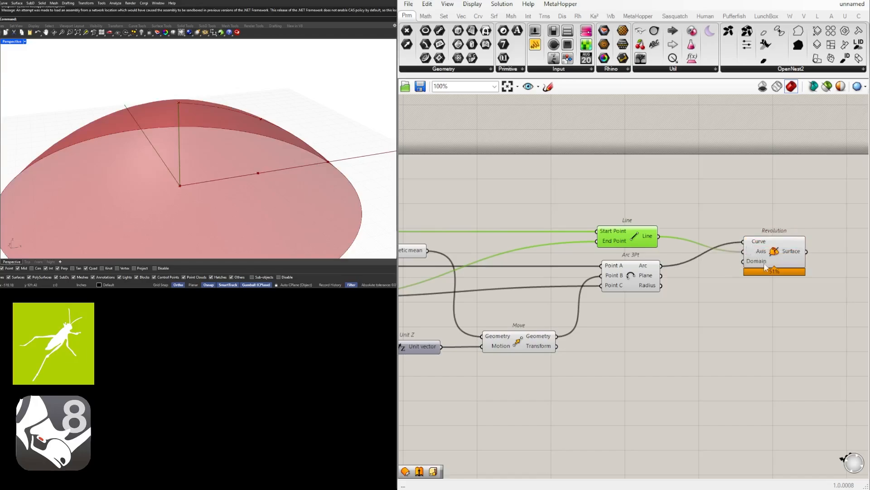
drag(765, 267, 785, 251)
click(767, 284)
Set the arc midpoint's Z slider to 45 to round out the dome.
scroll(230, 173, down, 3)
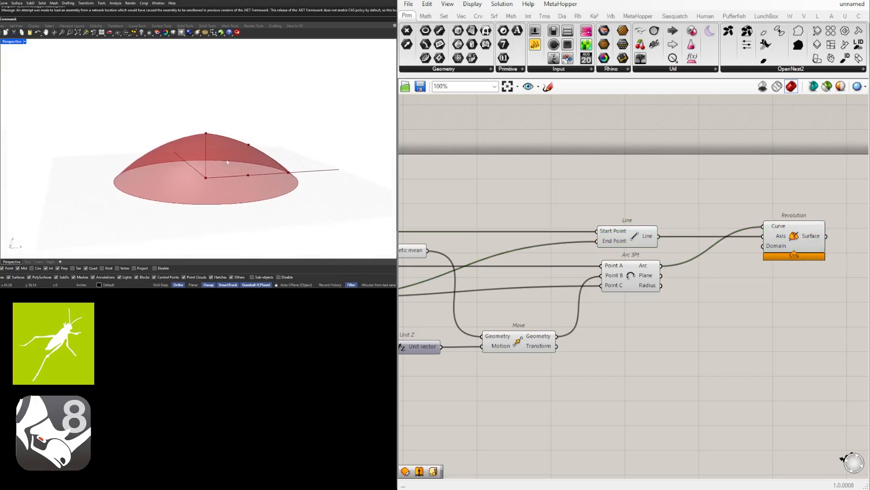
scroll(590, 285, down, 1)
right_drag(462, 339, 622, 344)
scroll(562, 340, up, 3)
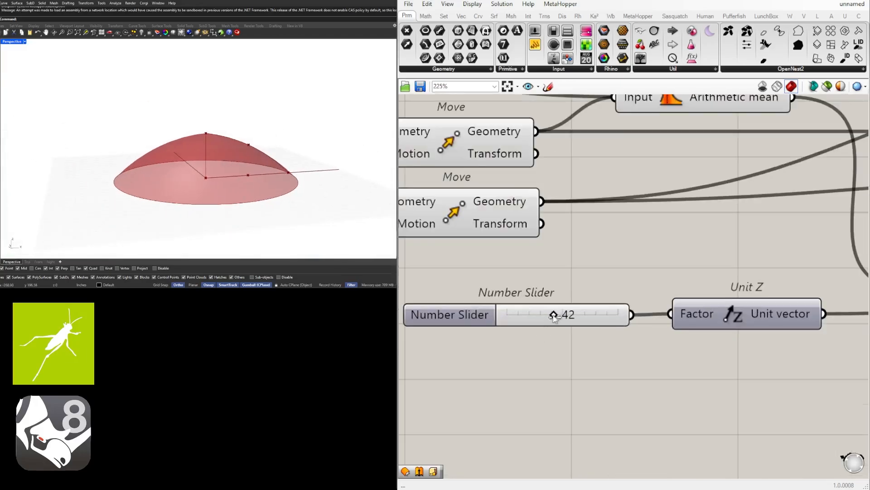
drag(554, 316, 562, 316)
scroll(569, 328, down, 1)
scroll(534, 358, down, 6)
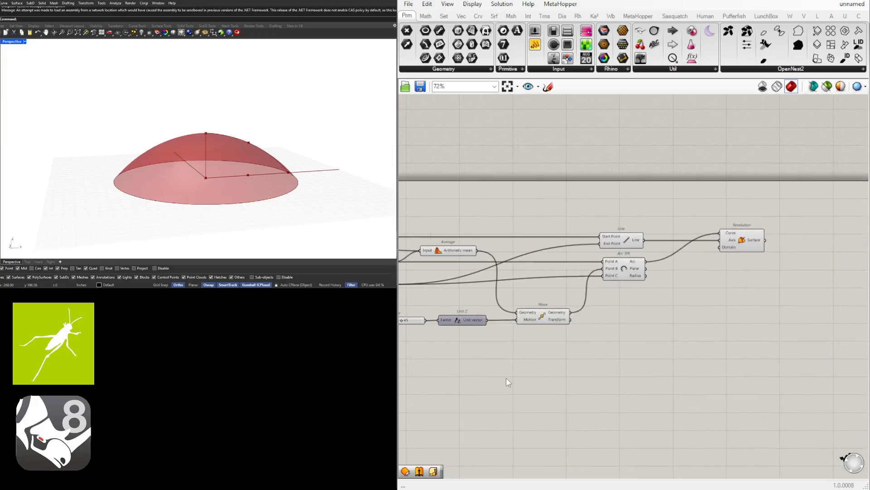
Examine the revolved dome from a higher angle and look over the whole component graph.
click(721, 251)
scroll(680, 326, down, 2)
click(677, 326)
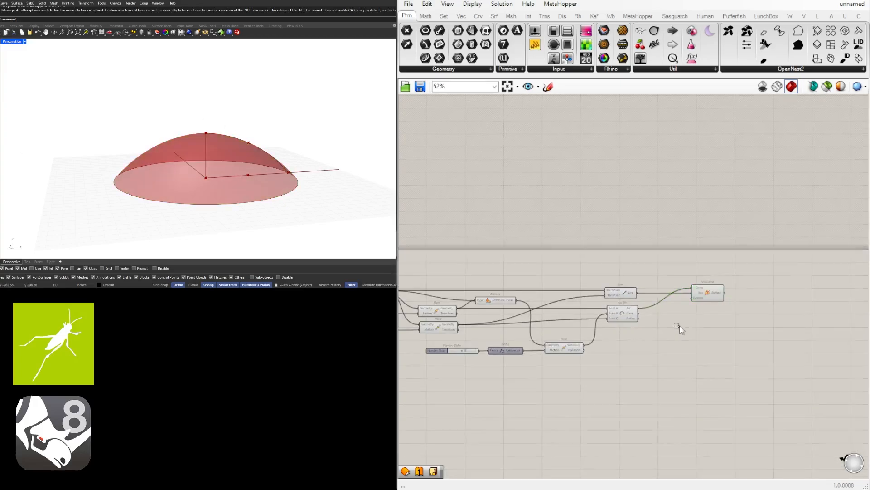
right_drag(234, 187, 234, 213)
scroll(634, 335, down, 2)
right_drag(635, 335, 690, 317)
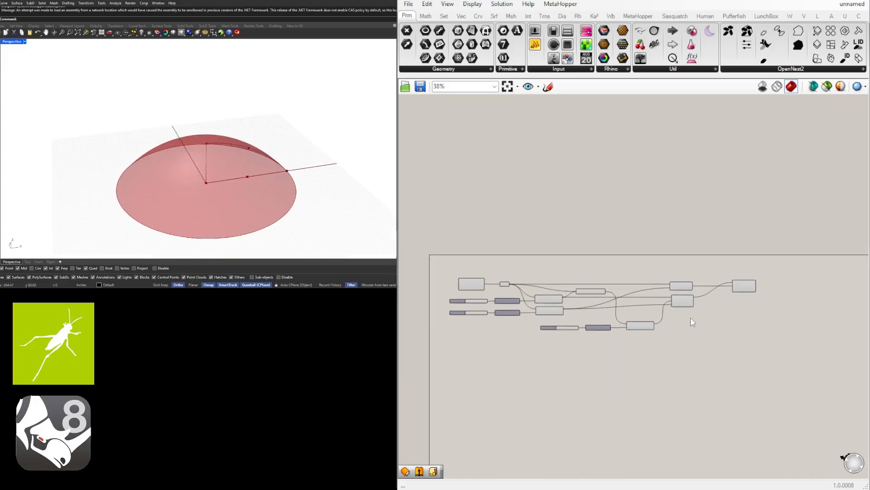
scroll(589, 348, up, 2)
scroll(513, 385, down, 1)
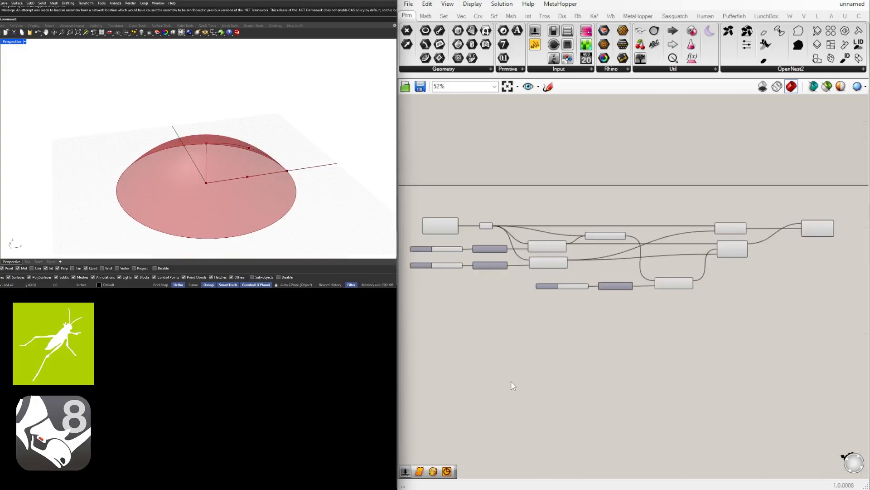
scroll(605, 244, up, 1)
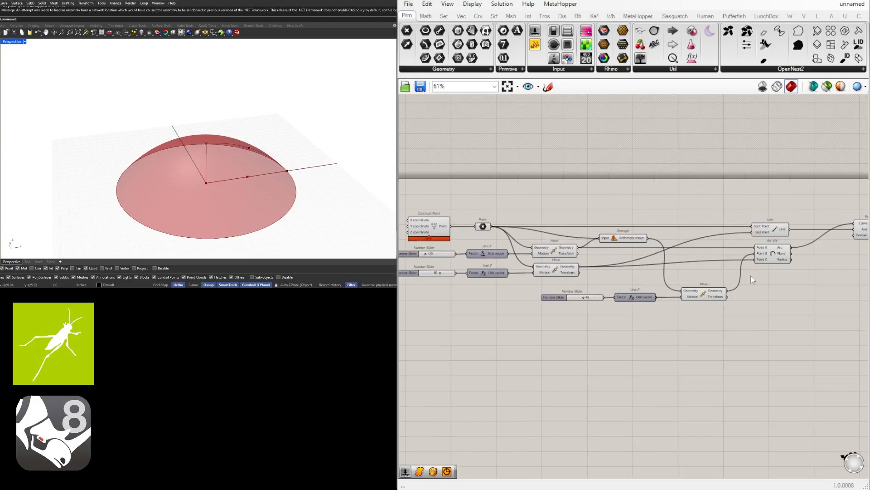
Add a Circle component above the Move components and wire the base Point into its Plane input.
double_click(572, 209)
text(cir)
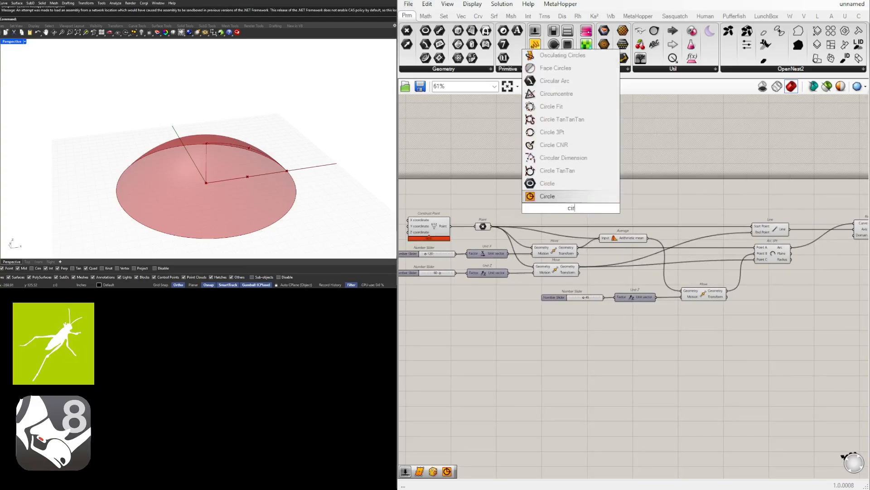
key(Return)
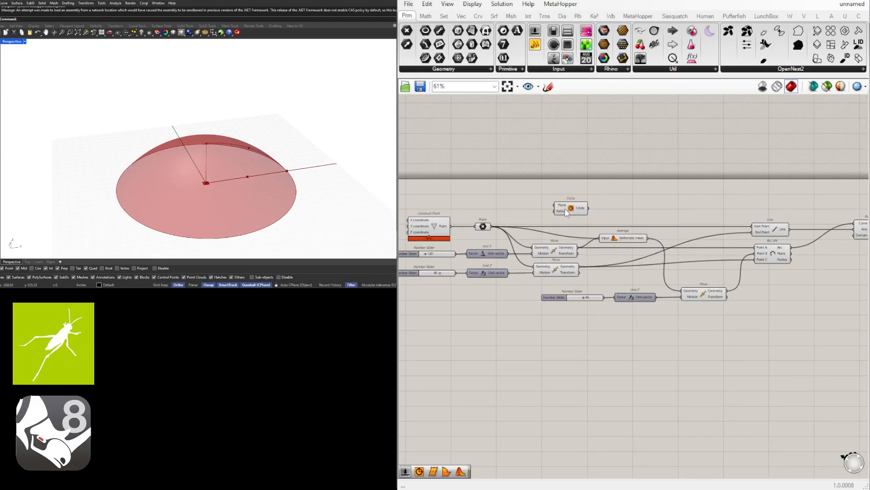
drag(494, 227, 574, 204)
scroll(551, 234, up, 2)
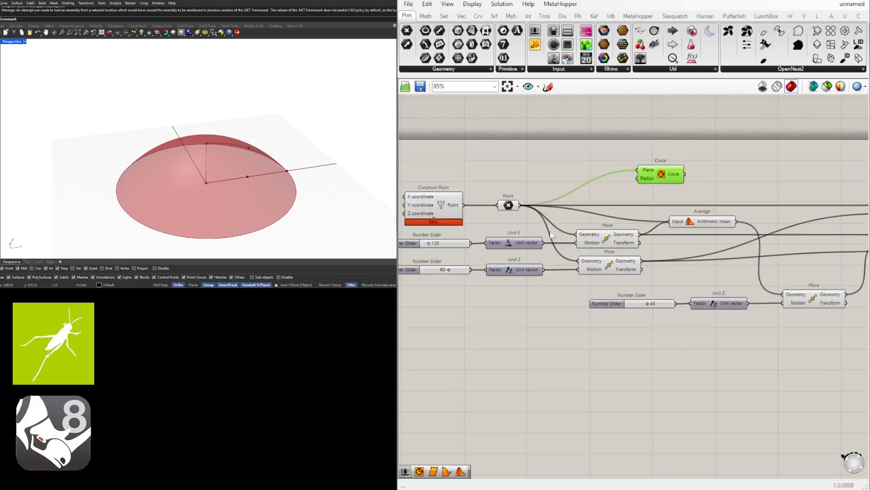
Wire the 120 number slider into the Circle's Radius input and nudge the Unit X and Unit Z components for clearance.
right_drag(486, 236, 535, 236)
scroll(535, 236, up, 1)
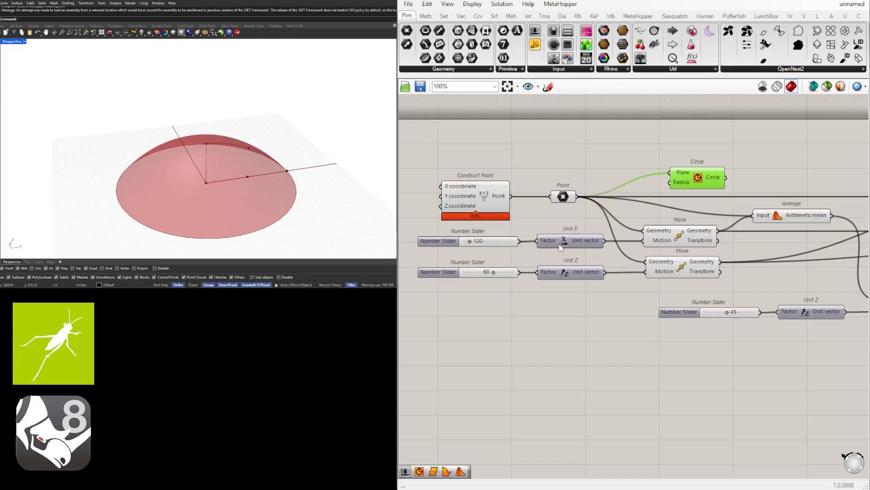
click(581, 245)
drag(587, 272, 591, 272)
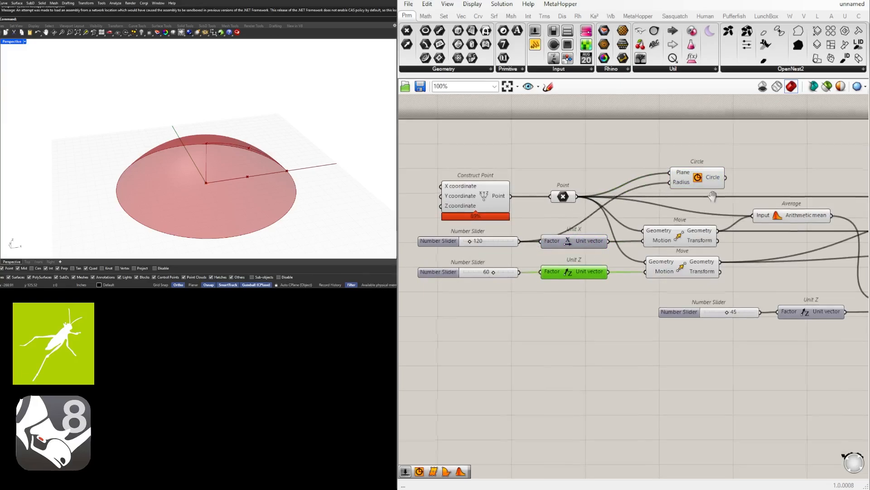
Reposition the Circle component below the arc midpoint's Move component.
right_drag(695, 183, 581, 200)
drag(581, 199, 677, 198)
right_drag(695, 190, 628, 199)
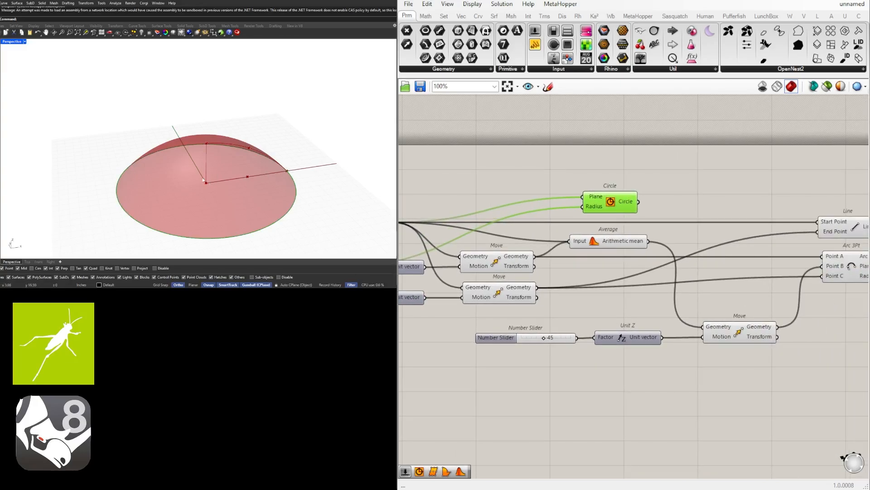
scroll(668, 289, down, 1)
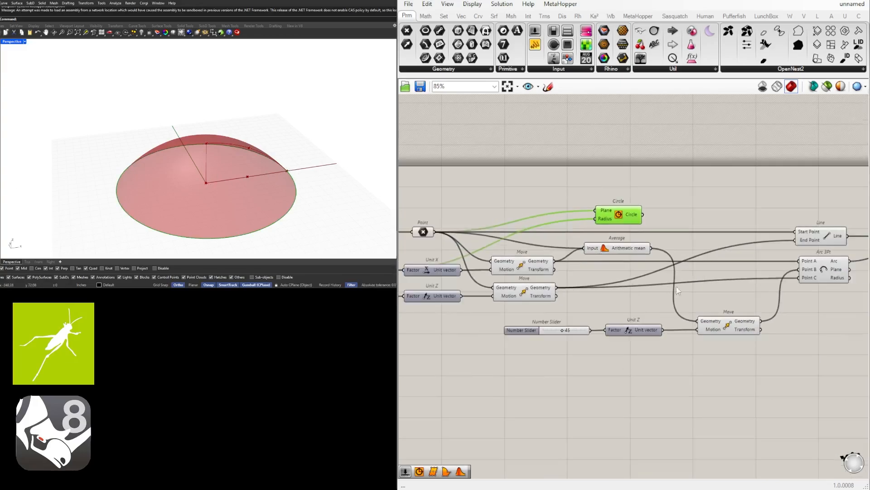
right_drag(578, 259, 511, 266)
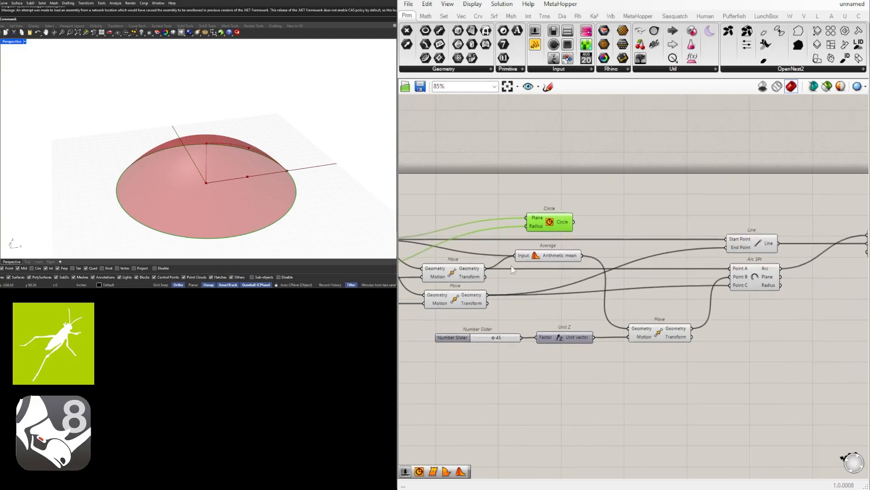
right_drag(558, 224, 551, 224)
scroll(551, 224, down, 4)
drag(550, 222, 609, 299)
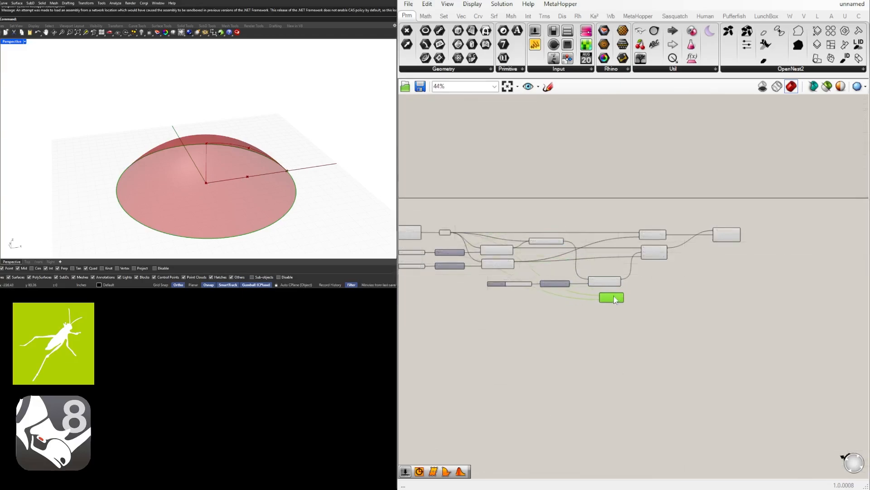
Add a Divide Surface component beside the Circle component.
scroll(609, 302, up, 3)
double_click(693, 318)
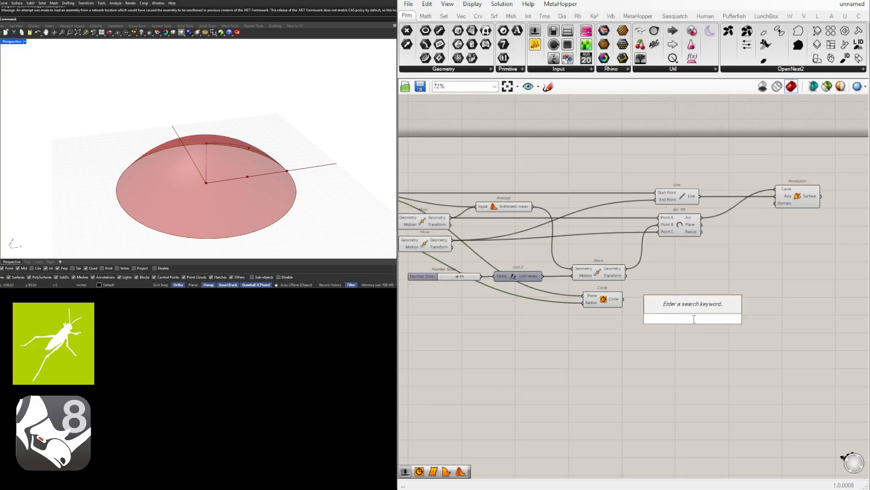
text(divi)
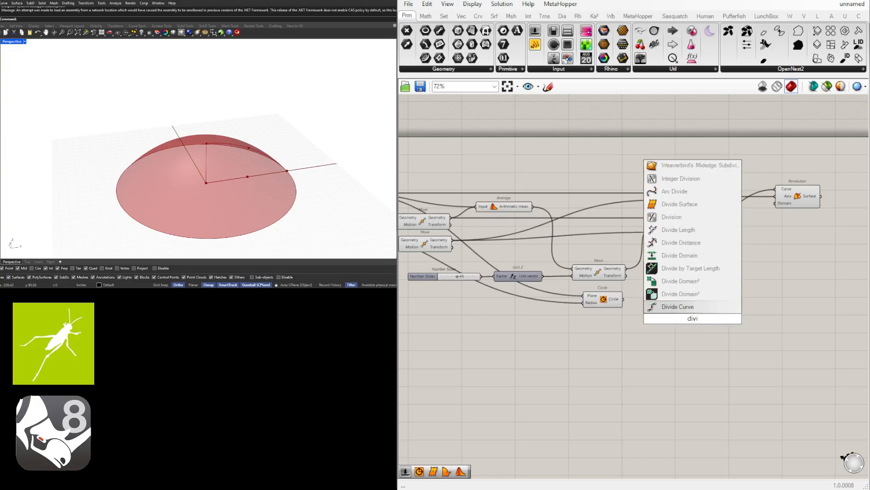
click(679, 204)
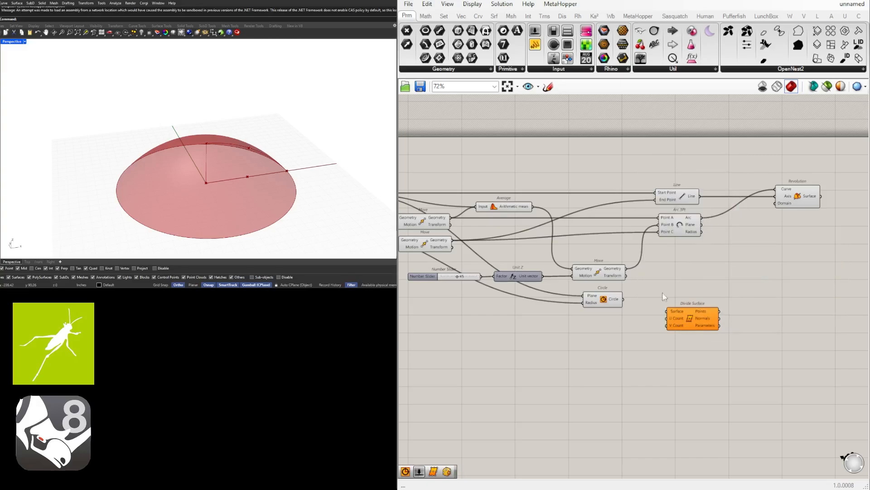
click(615, 304)
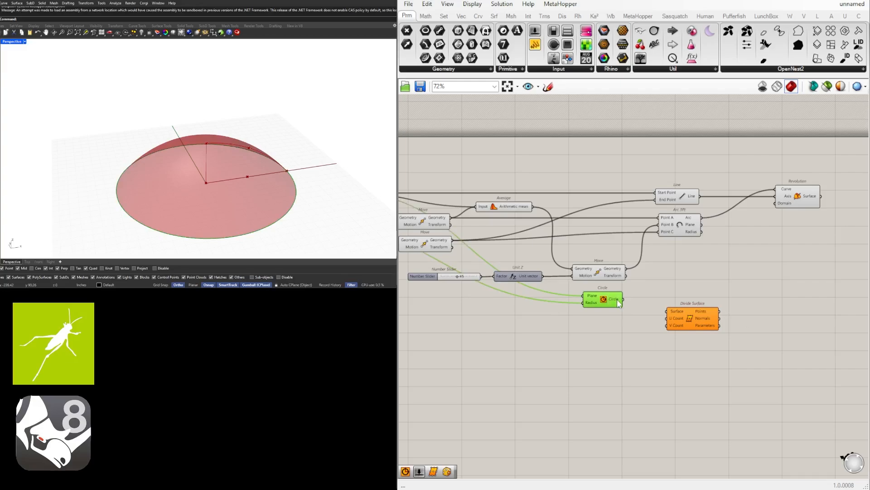
double_click(642, 298)
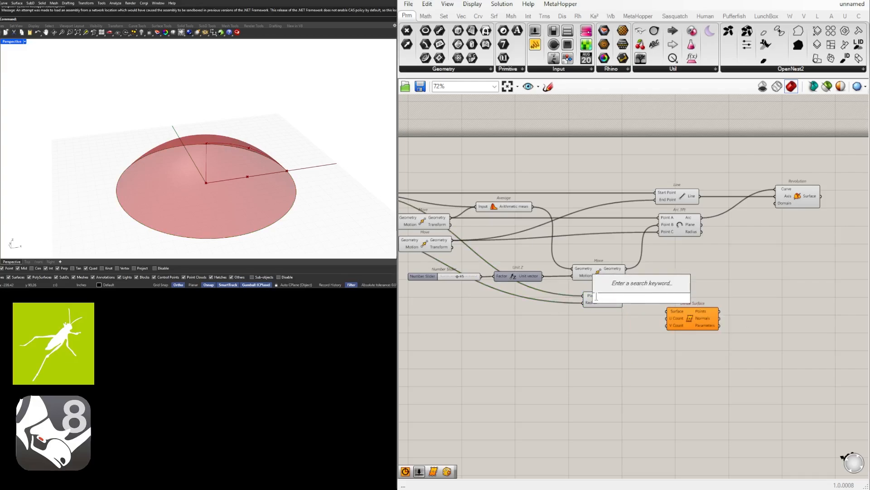
text(bound)
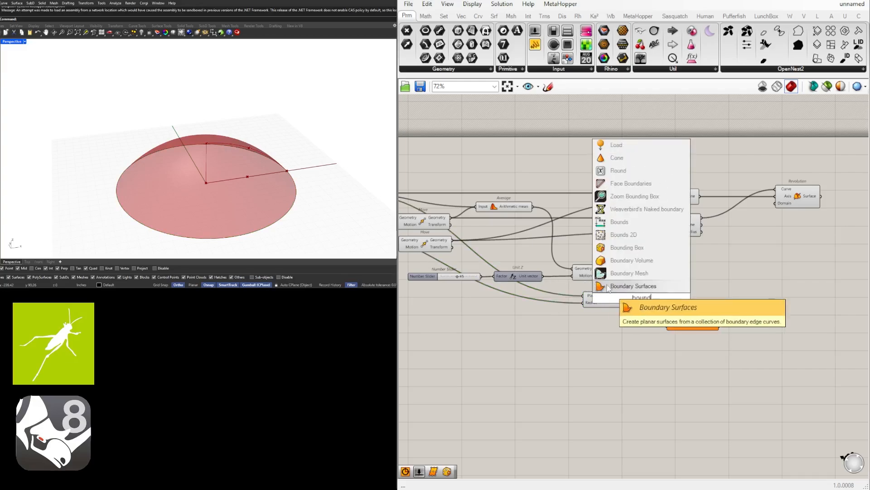
click(640, 286)
drag(657, 300, 675, 313)
key(Delete)
Wire the Circle into Divide Surface's Surface input and hide the wires entering the Circle's Plane and Radius inputs.
click(676, 313)
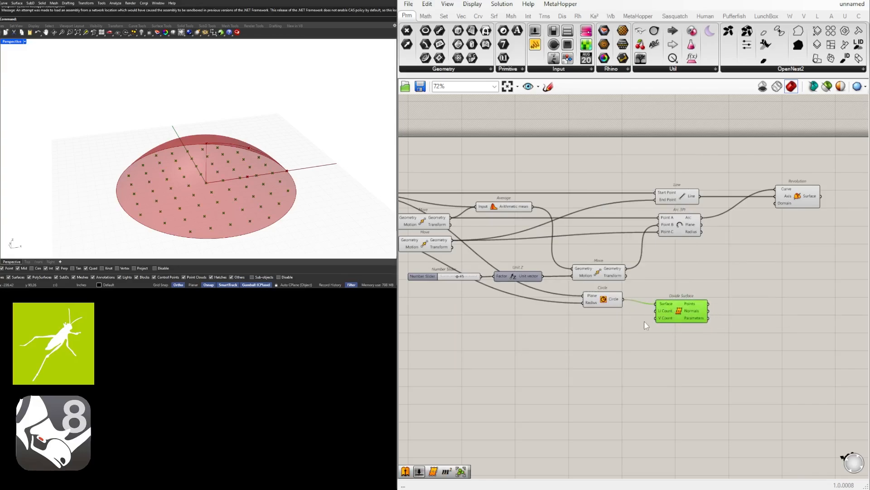
scroll(643, 321, down, 2)
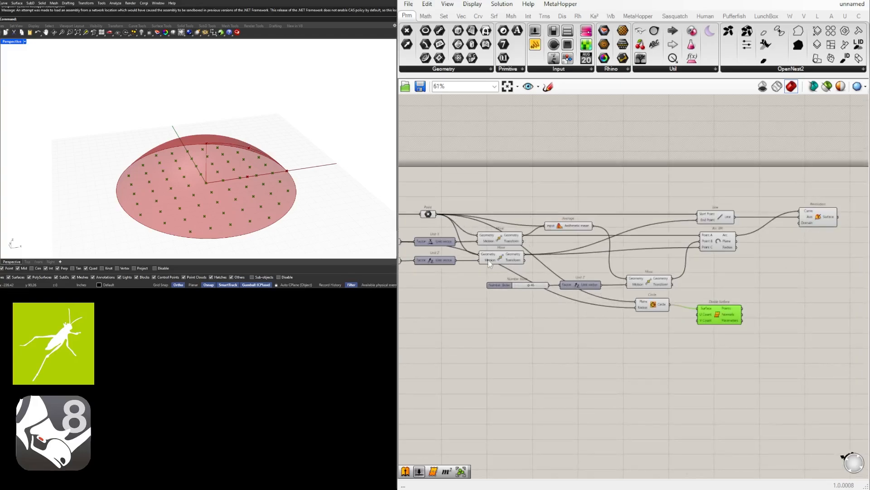
scroll(688, 297, up, 5)
right_click(562, 303)
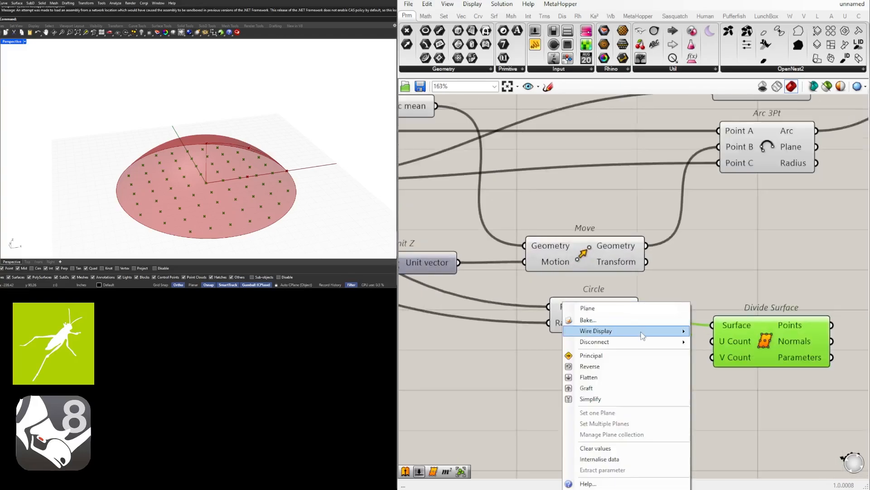
click(713, 352)
right_click(569, 322)
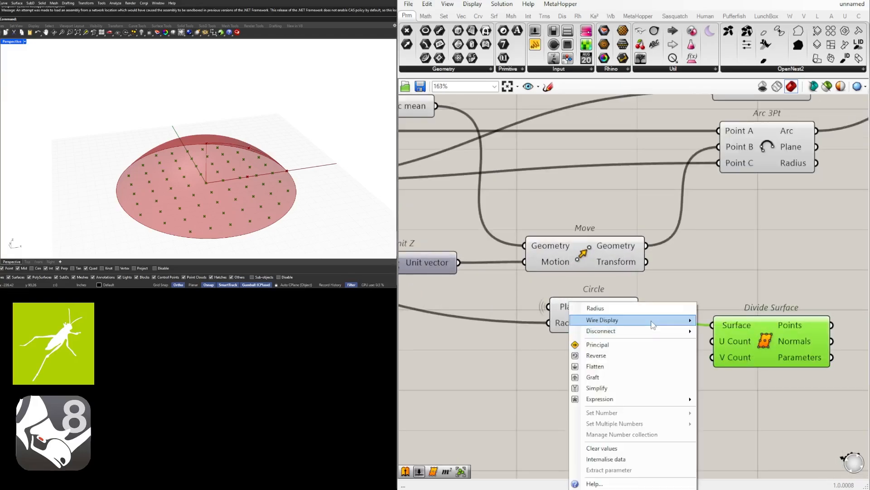
mouse_move(653, 324)
click(717, 344)
scroll(677, 313, down, 2)
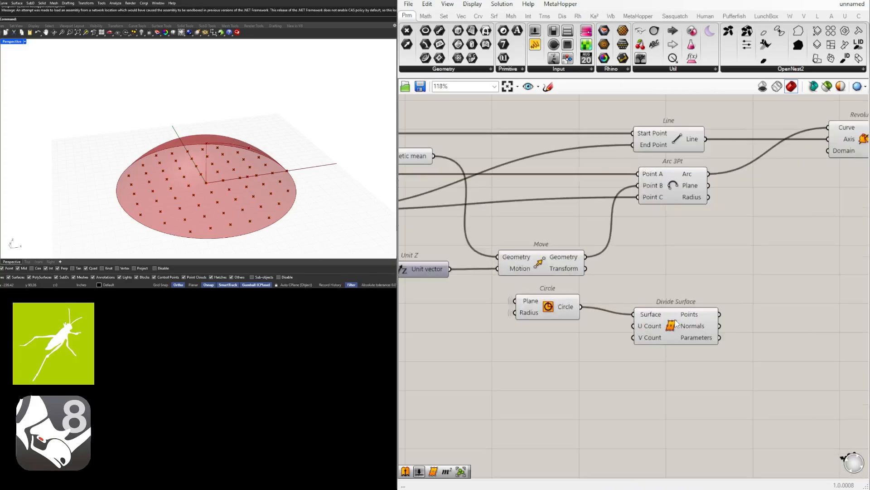
drag(675, 323, 686, 339)
double_click(562, 366)
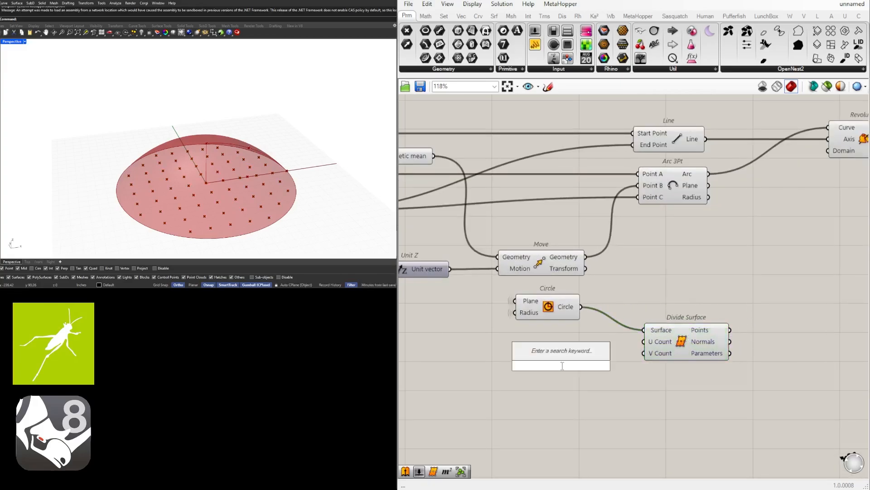
text(15)
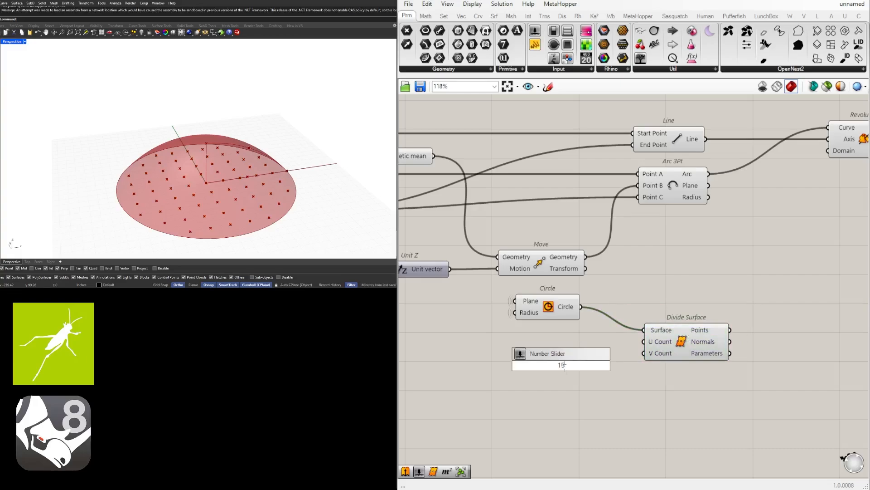
key(Escape)
Add a number slider defined as 3<20 and place it directly beneath the Circle component.
double_click(539, 360)
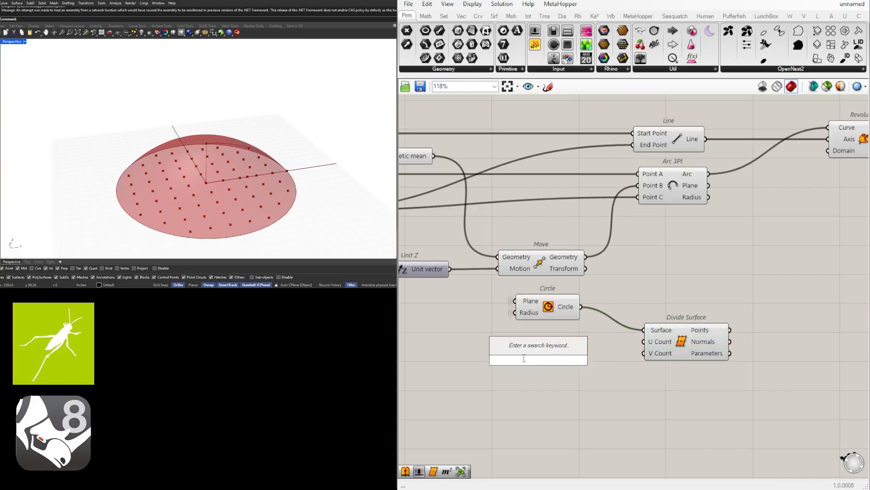
text(3)
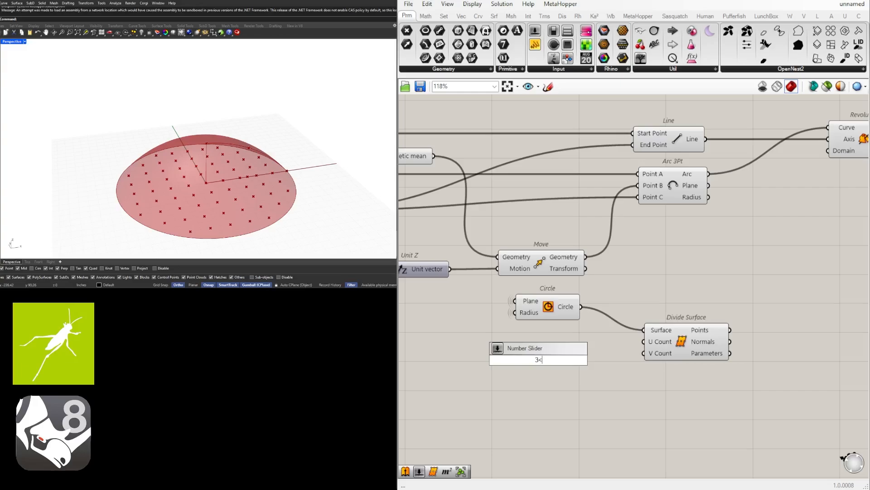
text(<20)
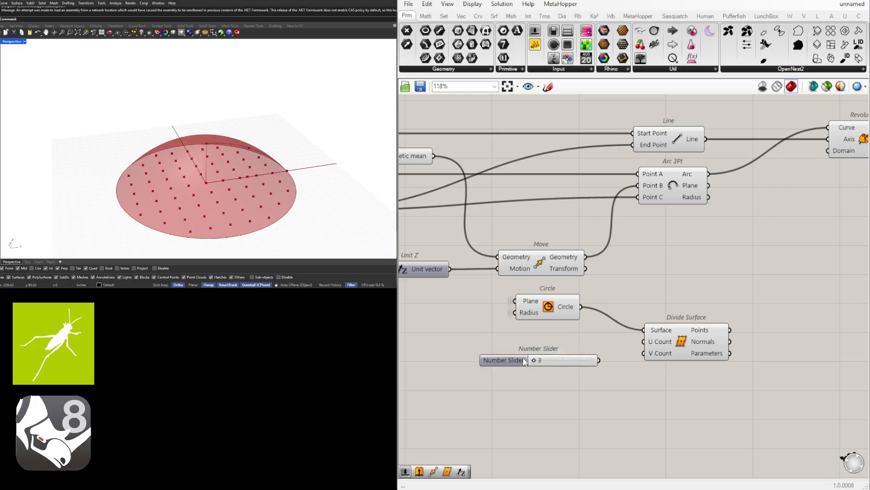
key(Return)
scroll(570, 364, up, 1)
drag(571, 364, 579, 343)
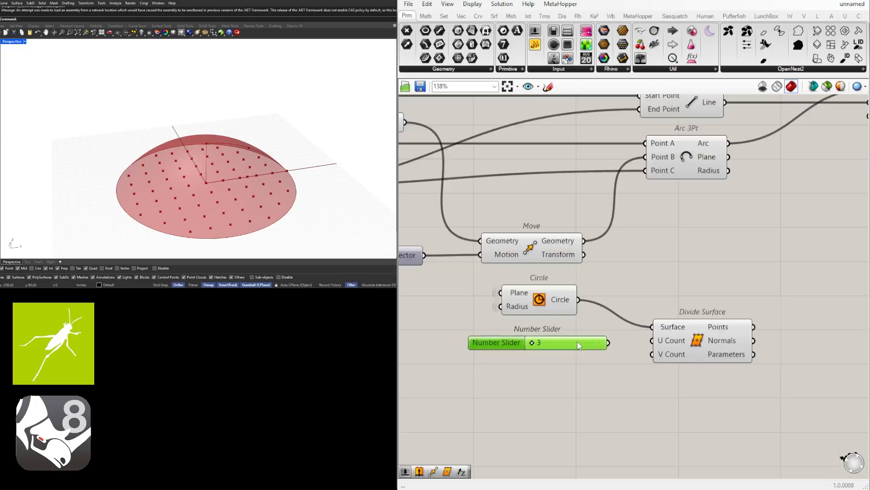
Add a second number slider set to 3 and wire the two sliders into Divide Surface's U Count and V Count.
double_click(576, 363)
text(3)
key(Return)
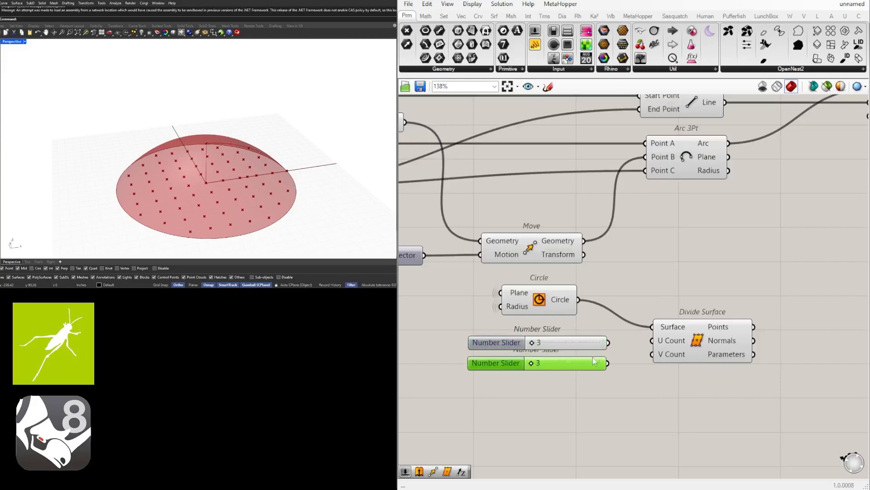
drag(592, 367, 652, 340)
drag(609, 362, 652, 354)
Set the lower slider to 10, wire the upper slider into V Count as well, and set the upper slider to 15.
scroll(522, 344, up, 2)
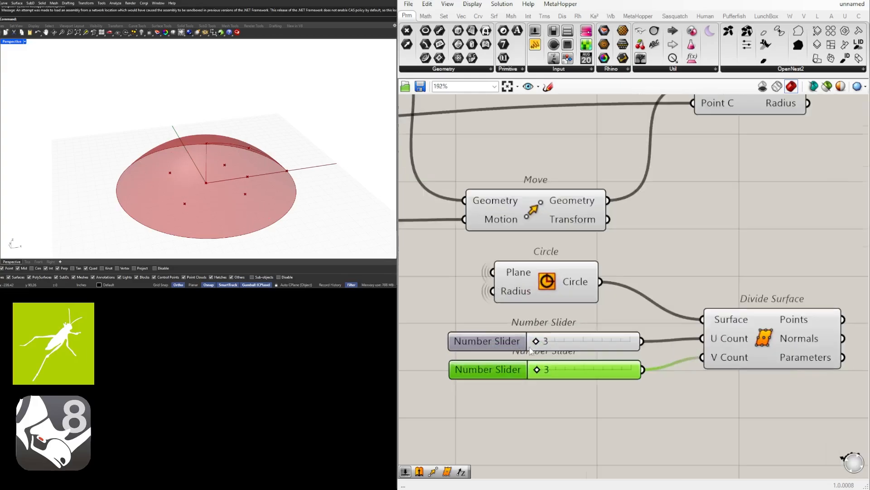
drag(532, 342, 579, 369)
click(585, 343)
right_drag(631, 347, 601, 346)
drag(613, 342, 673, 357)
scroll(540, 341, up, 3)
drag(539, 341, 612, 338)
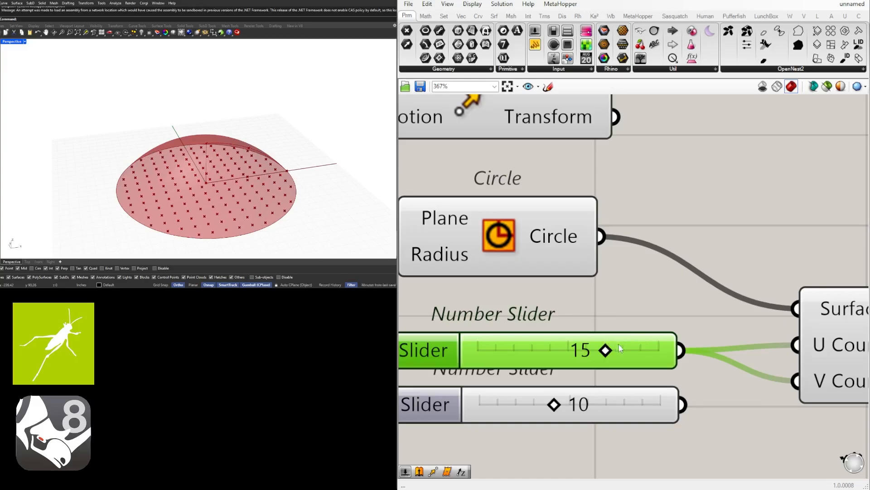
Reconnect the lower slider to Divide Surface's V Count and set it to 15.
scroll(619, 344, down, 2)
drag(585, 391, 662, 386)
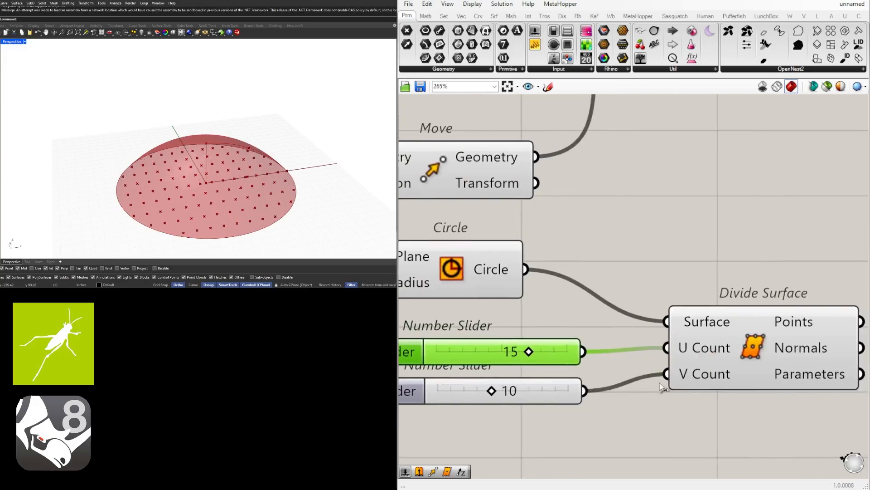
double_click(515, 397)
text(15)
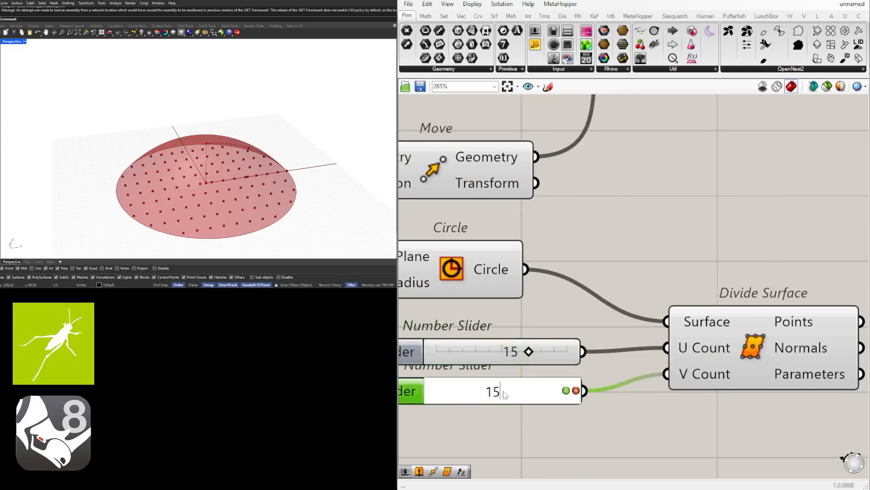
key(Return)
scroll(572, 410, down, 4)
Add a Polygon component beyond Divide Surface and wire the division Points into its Plane input.
click(617, 390)
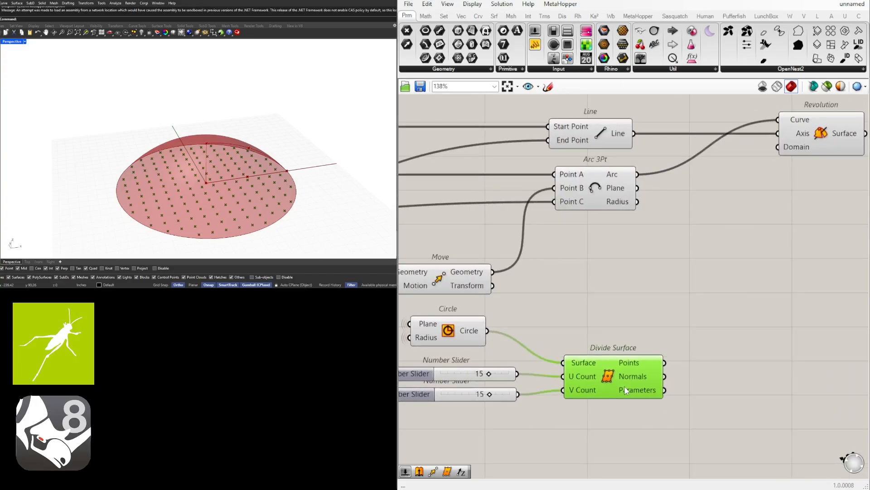
drag(624, 390, 629, 394)
scroll(666, 384, down, 2)
right_drag(650, 382, 646, 345)
click(557, 347)
scroll(648, 344, up, 2)
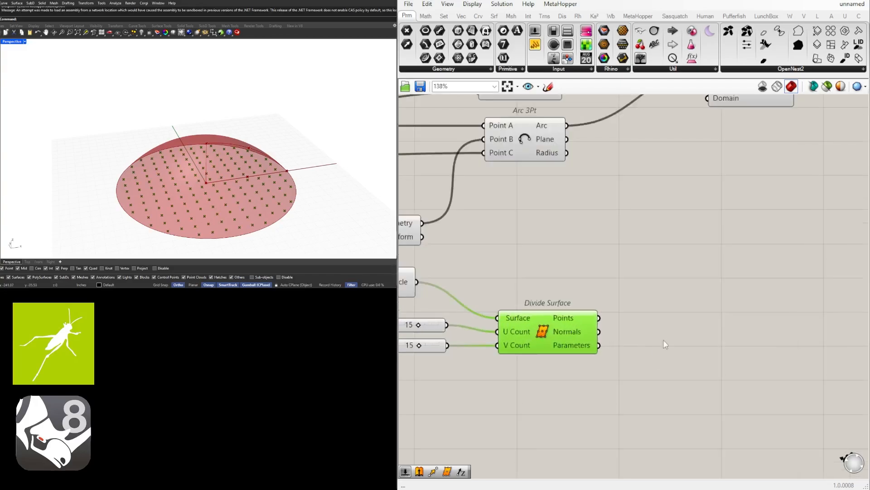
click(666, 340)
double_click(663, 331)
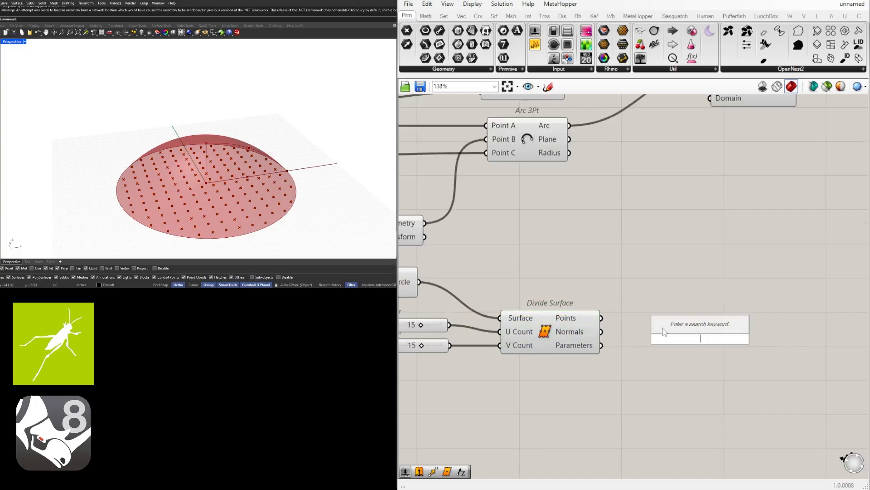
text(polygon)
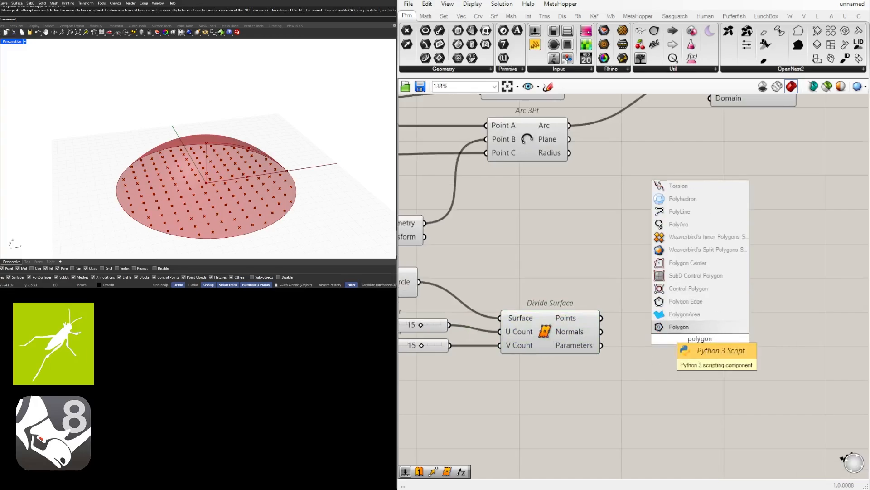
key(Return)
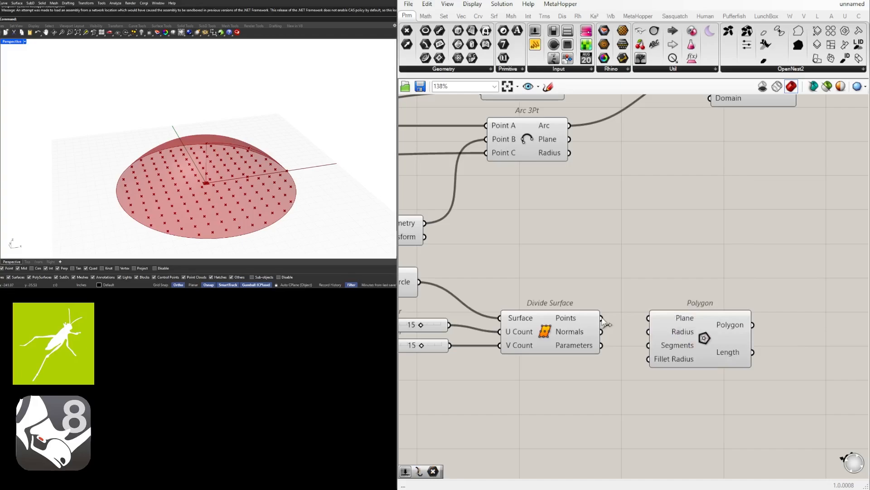
drag(602, 318, 647, 319)
drag(688, 322, 705, 382)
Add a number slider ranging from 3 to 12 and wire it into the Polygon component's Segments input.
scroll(677, 364, up, 1)
double_click(584, 398)
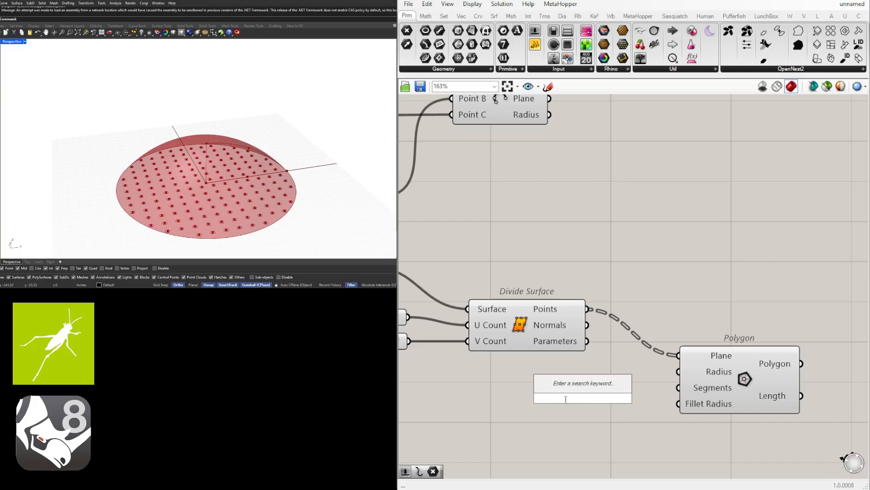
text(3<12)
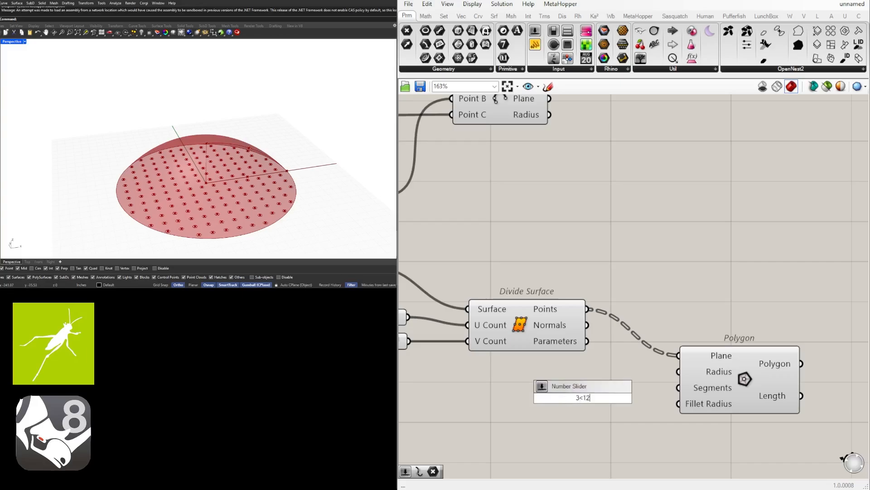
key(Return)
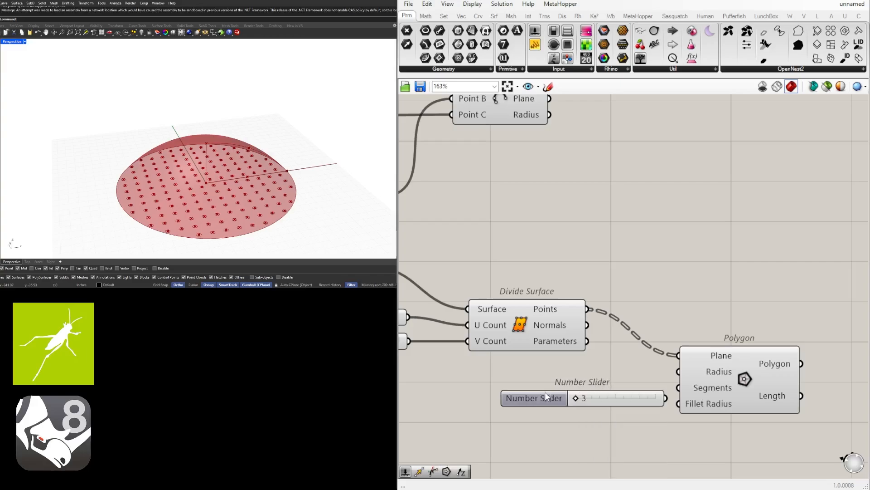
drag(547, 396, 496, 378)
scroll(645, 379, up, 3)
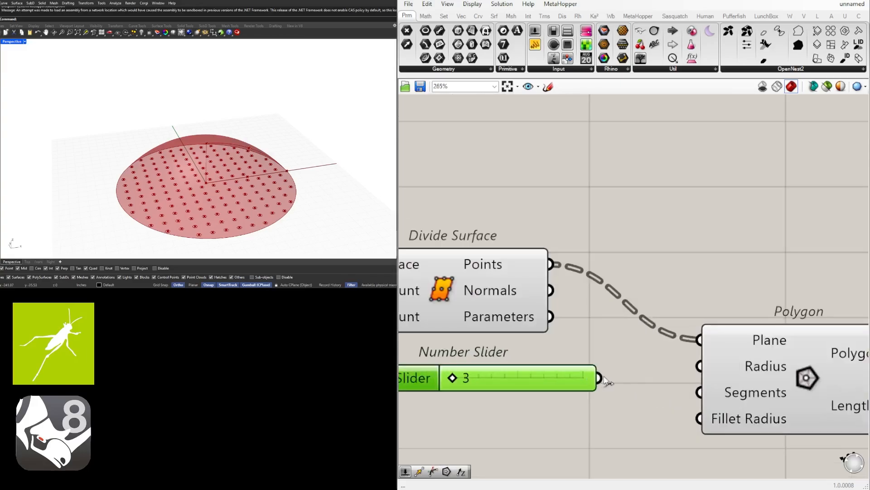
drag(599, 378, 700, 392)
drag(570, 376, 572, 391)
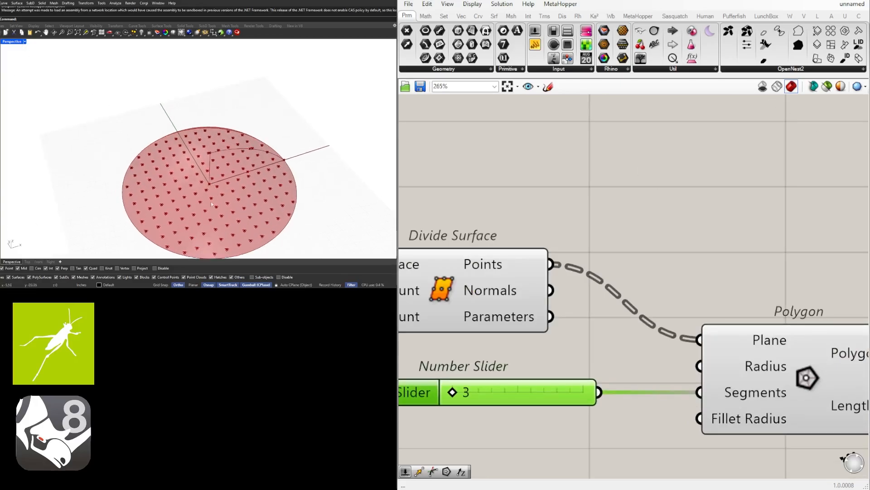
Set the Polygon component's Segments slider to 4.
scroll(210, 201, up, 5)
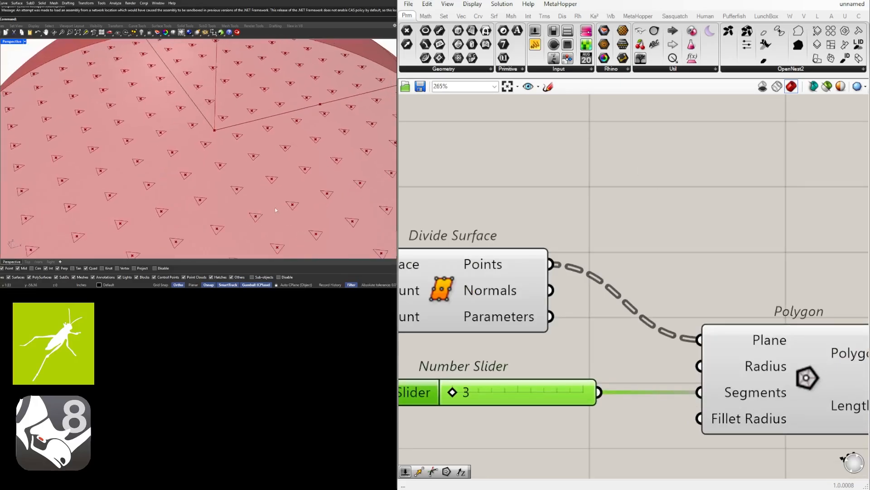
scroll(201, 193, down, 5)
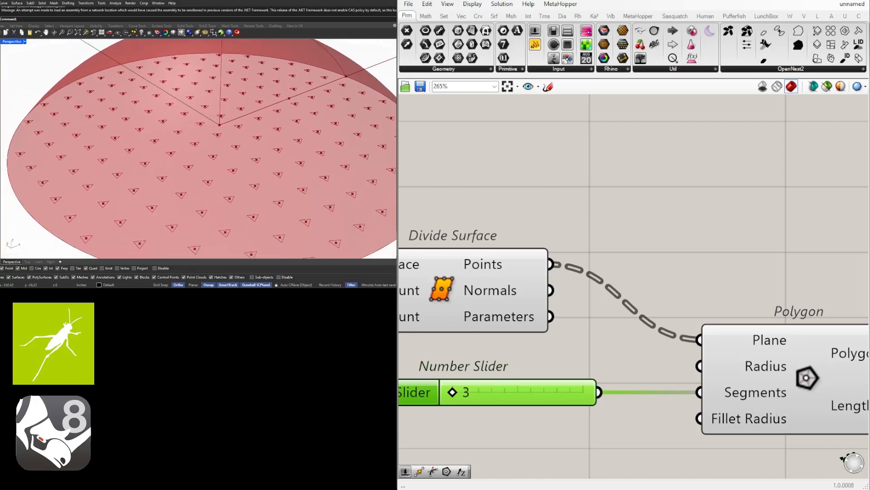
scroll(466, 355, down, 1)
middle_click(507, 381)
click(470, 370)
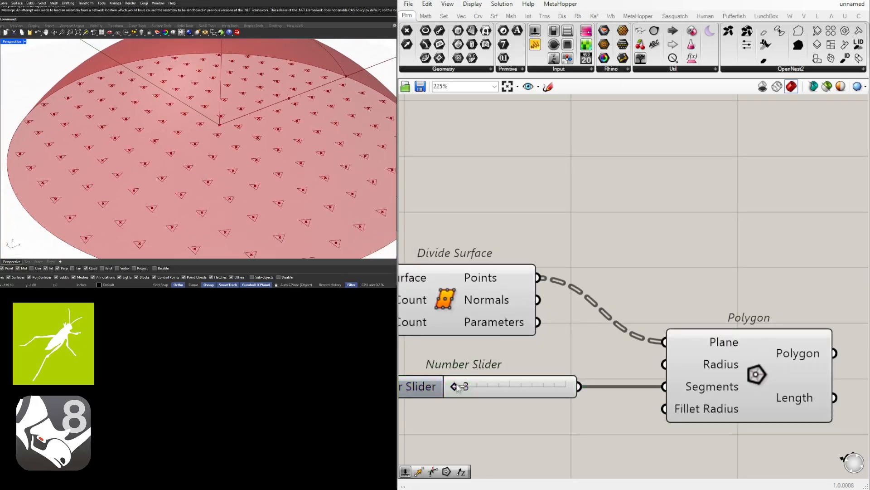
drag(457, 389, 452, 388)
scroll(598, 340, down, 5)
scroll(544, 355, up, 2)
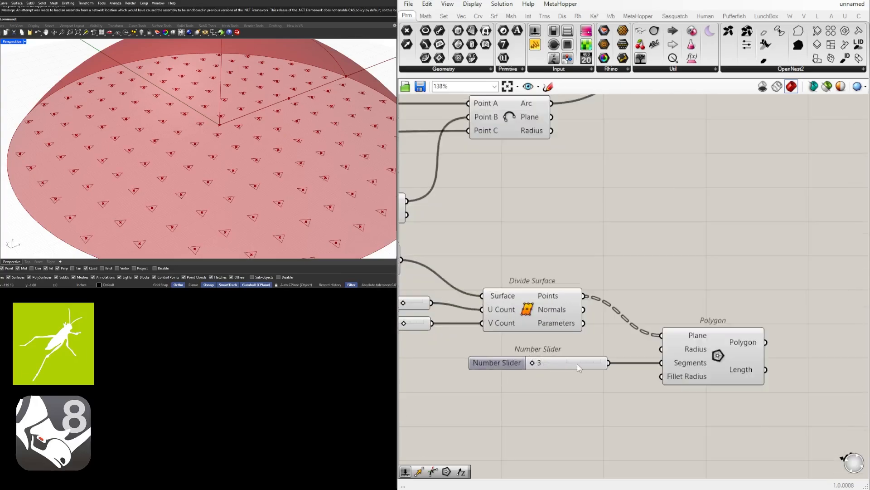
scroll(535, 362, up, 3)
drag(528, 361, 538, 363)
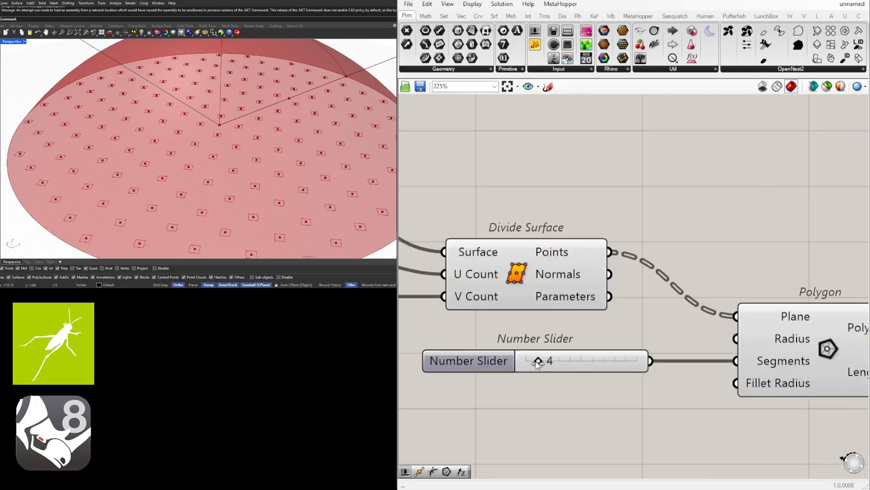
Move Polygon and its slider down, then add a 12.00 number slider above the Segments slider and wire it into Radius.
scroll(636, 406, down, 3)
drag(744, 433, 612, 354)
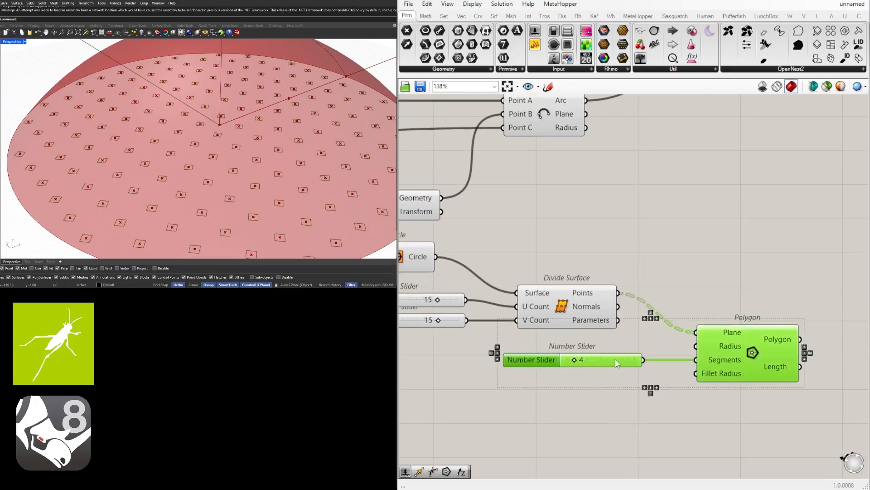
drag(559, 347, 566, 367)
click(569, 352)
double_click(570, 351)
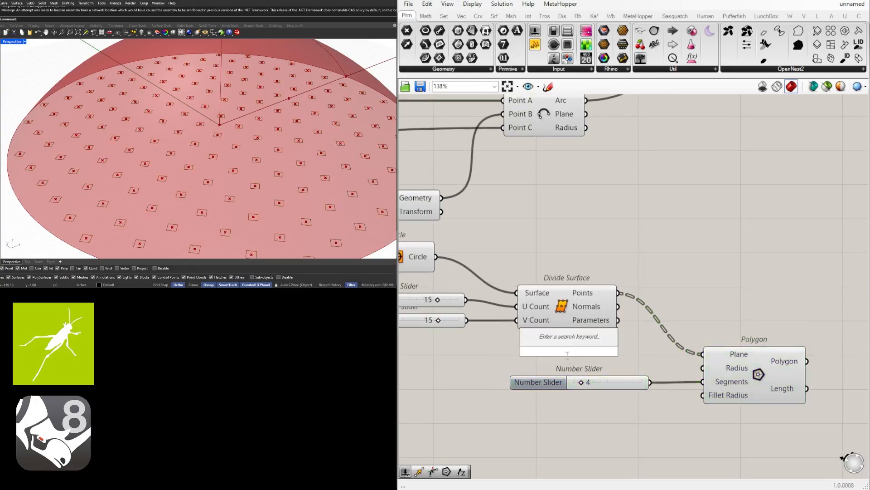
text(12)
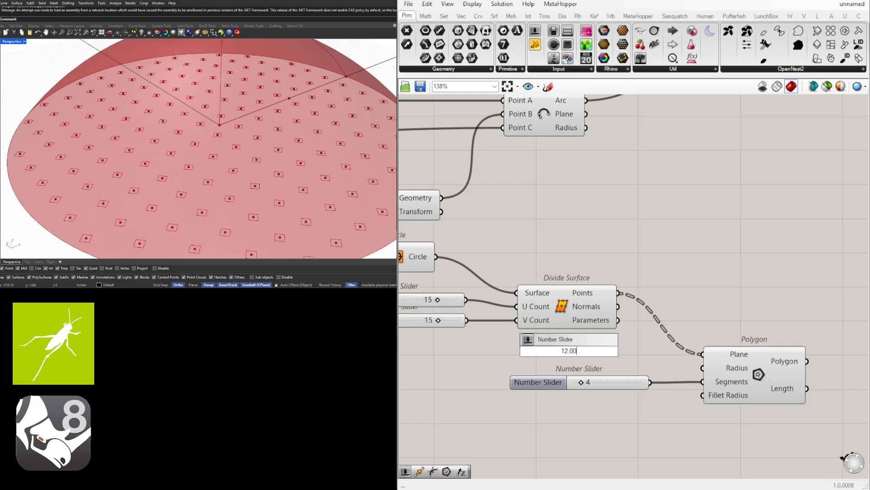
key(Return)
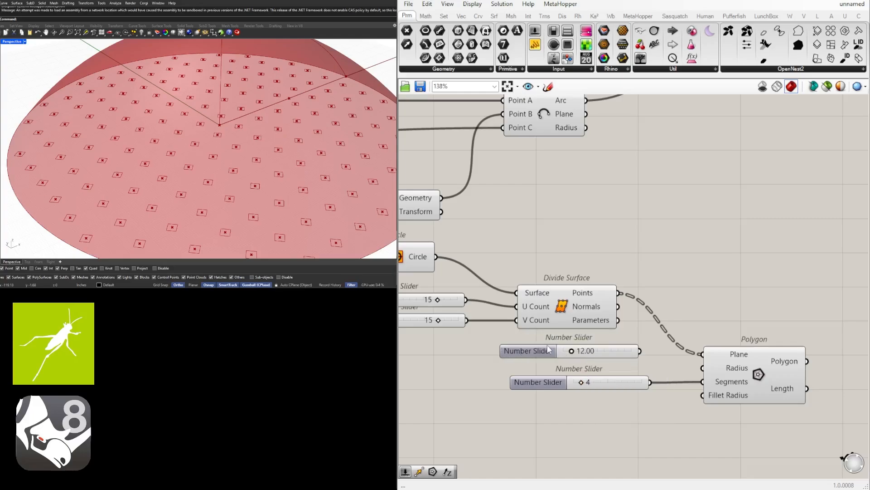
drag(543, 355, 552, 359)
drag(649, 354, 702, 371)
scroll(599, 374, up, 4)
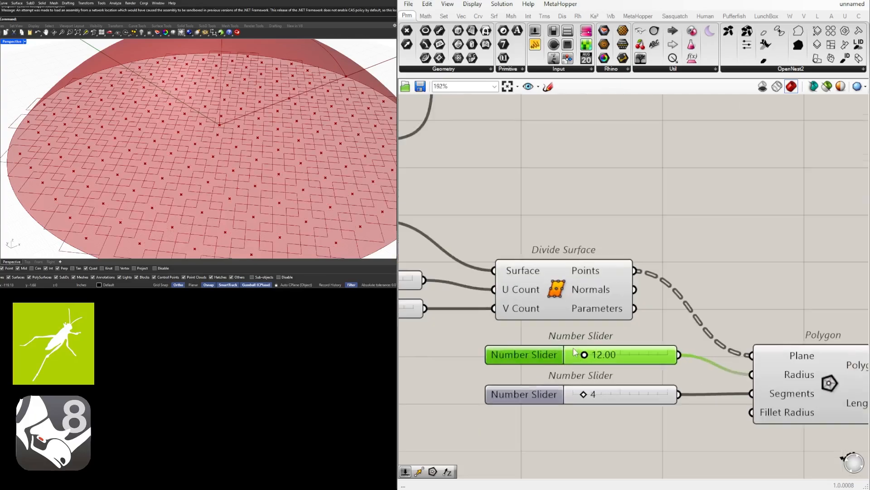
Move the Polygon component and its two sliders further down, clear of Divide Surface.
scroll(222, 184, down, 3)
right_drag(222, 184, 219, 204)
right_drag(213, 230, 213, 160)
scroll(213, 159, up, 6)
scroll(631, 210, down, 3)
scroll(653, 217, down, 2)
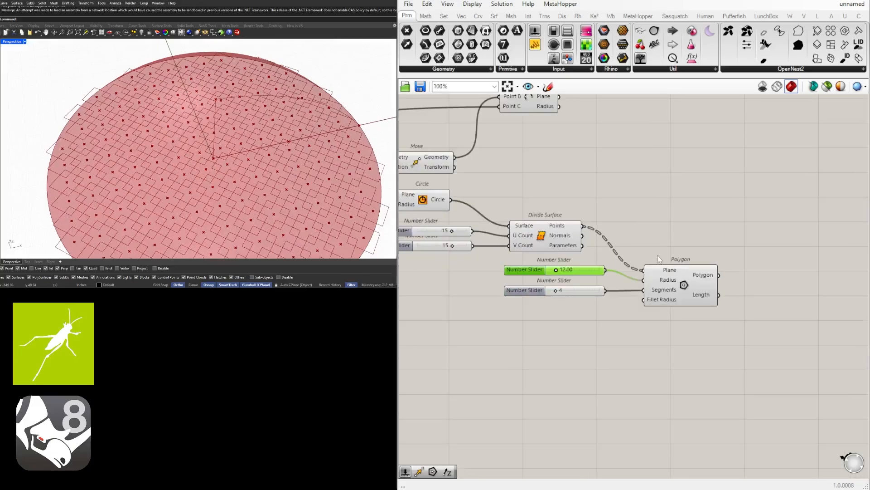
drag(732, 337, 496, 270)
drag(687, 261, 700, 285)
click(671, 258)
Examine how the polygons cover the circle's edge and trace the Circle component's Radius input back to its source slider.
right_drag(138, 169, 121, 190)
scroll(121, 178, down, 6)
scroll(99, 172, up, 7)
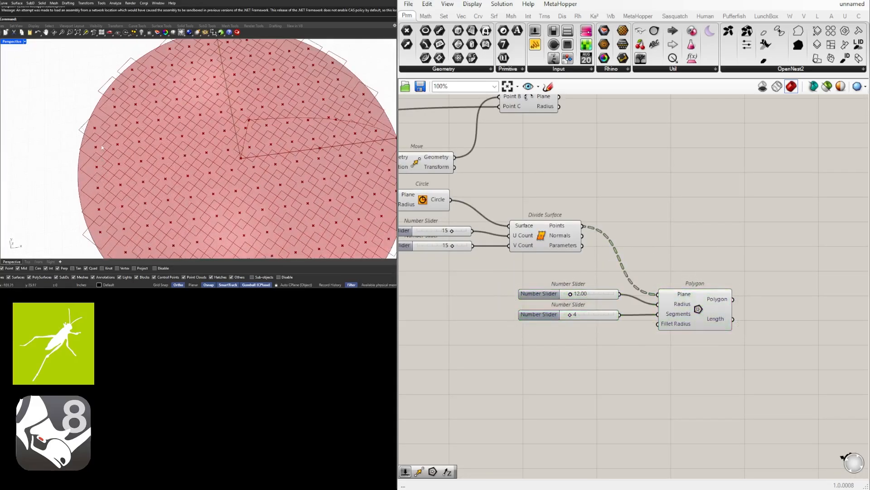
scroll(164, 160, down, 3)
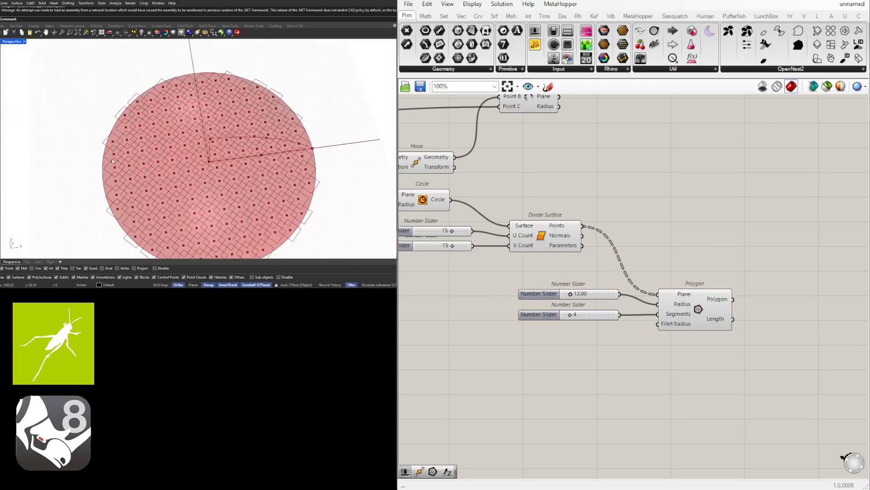
right_drag(117, 187, 120, 201)
scroll(646, 268, down, 2)
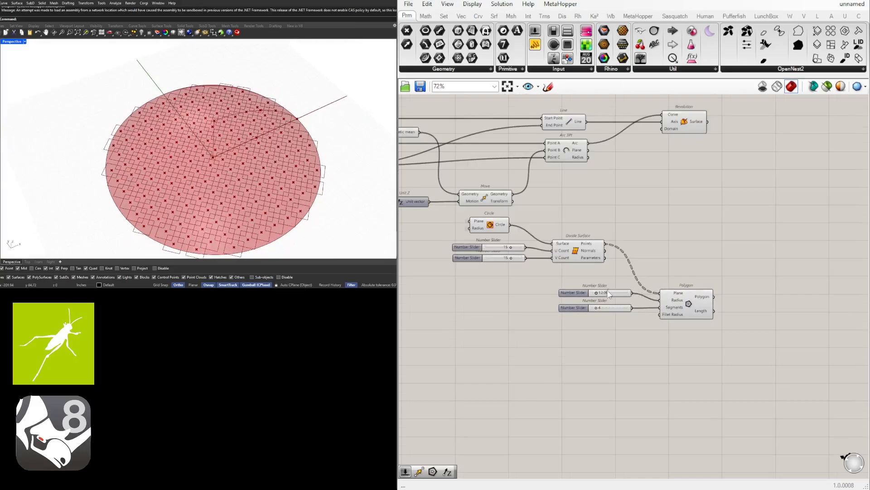
click(539, 251)
right_drag(577, 260, 748, 267)
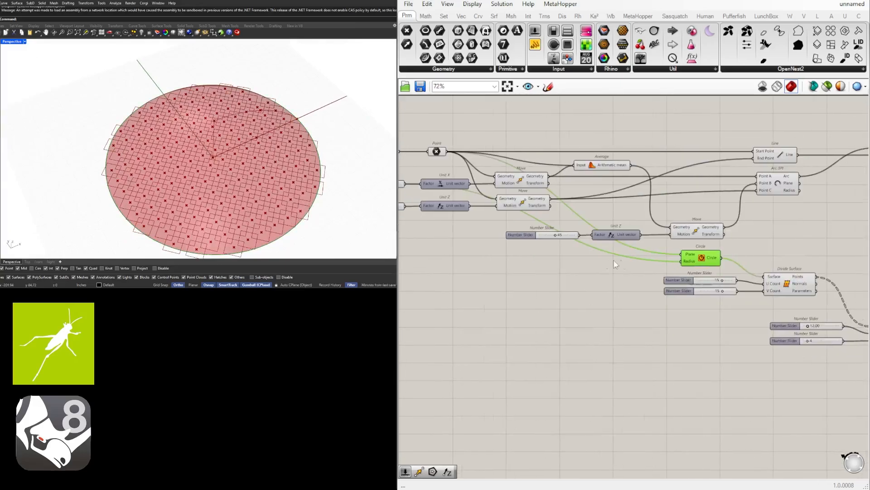
right_drag(505, 205, 541, 208)
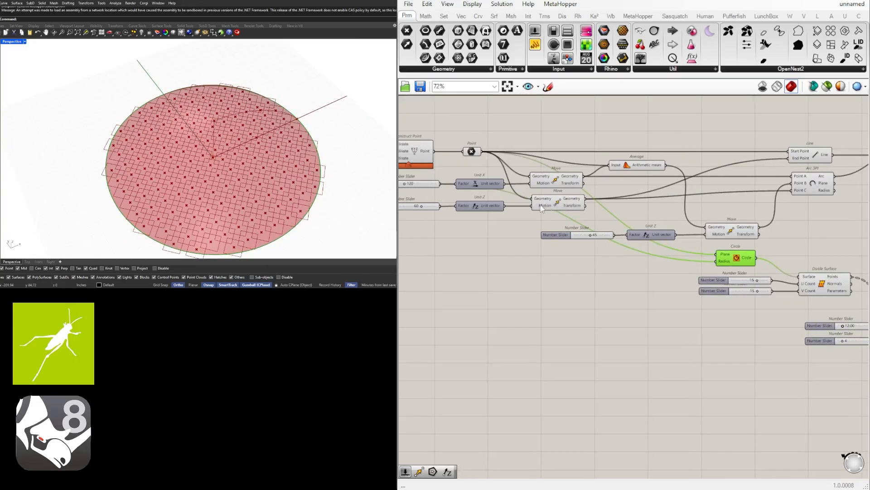
click(425, 184)
scroll(422, 184, up, 4)
scroll(433, 195, down, 1)
scroll(637, 319, down, 1)
right_drag(679, 325, 634, 309)
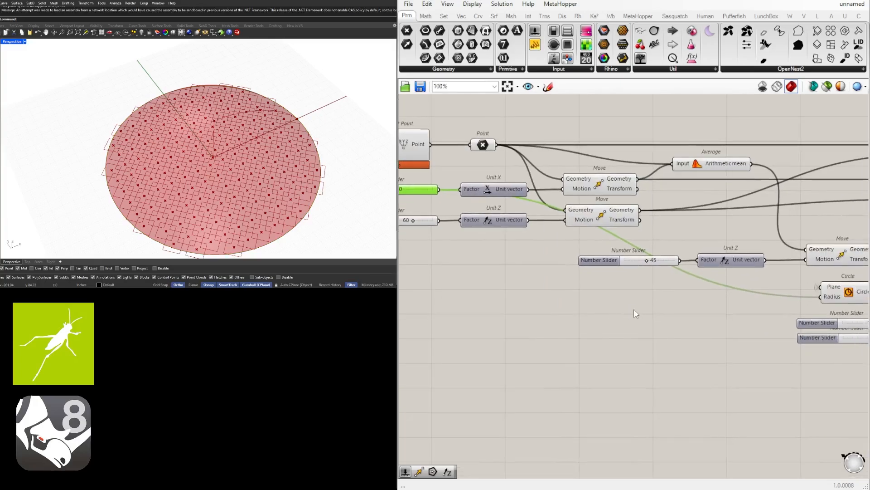
Add an Addition component below the Unit Z slider and wire the 120 radius slider into its A input.
double_click(635, 309)
text(addition)
key(Return)
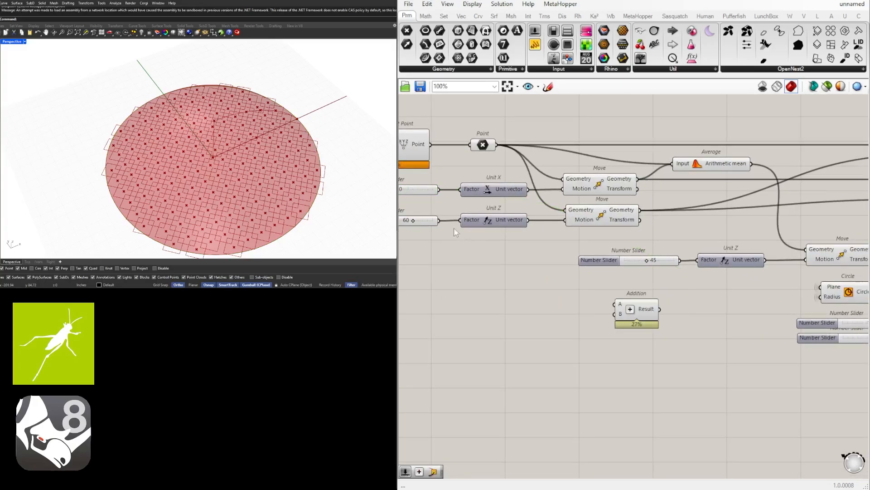
drag(439, 189, 632, 295)
click(582, 322)
right_drag(582, 323, 603, 315)
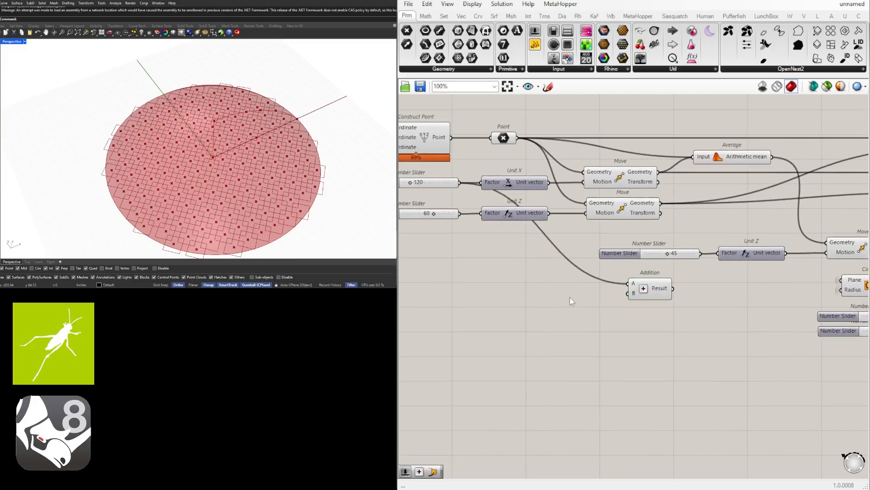
Add a 60.00 number slider beside the Addition component and wire it into the B input.
double_click(578, 308)
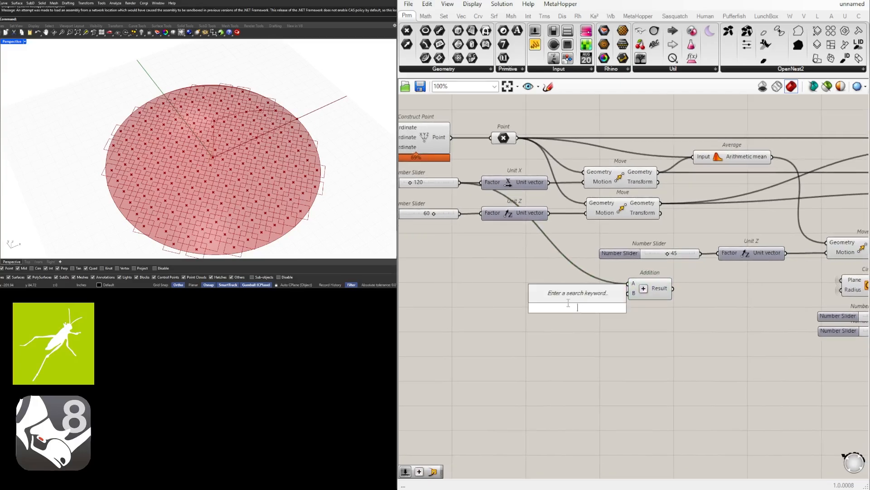
text(6)
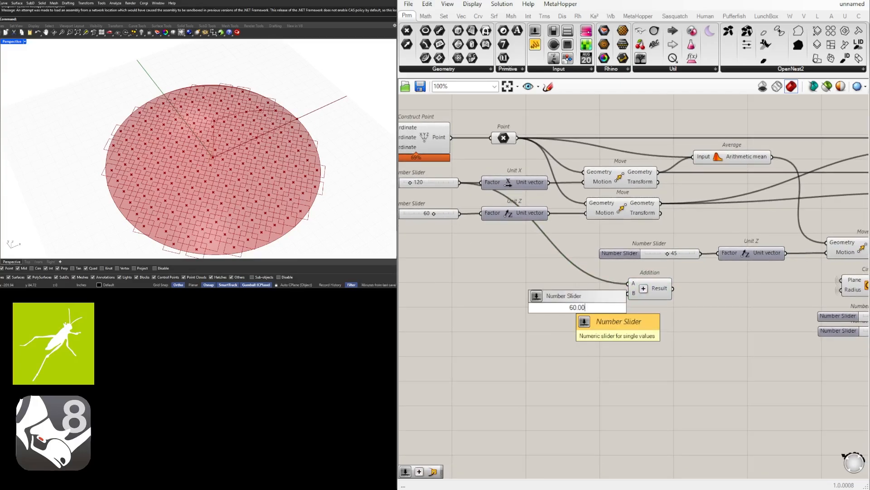
text(0.00)
key(Return)
scroll(619, 286, up, 3)
drag(538, 315, 492, 296)
scroll(484, 247, down, 2)
right_drag(484, 247, 550, 247)
scroll(591, 297, up, 3)
Wire the Addition Result into Circle's Radius and move Addition with its slider closer to the Circle component.
right_drag(690, 289, 511, 272)
drag(531, 273, 809, 277)
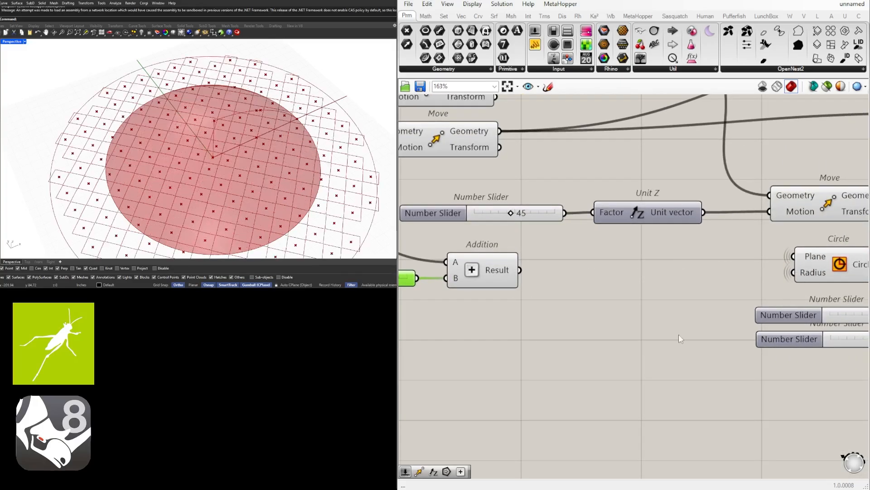
click(678, 334)
scroll(643, 318, down, 1)
right_drag(622, 321, 721, 311)
drag(690, 333, 500, 252)
drag(605, 266, 746, 268)
Set the Addition component's B slider to 18.33.
scroll(657, 274, up, 4)
drag(656, 274, 587, 274)
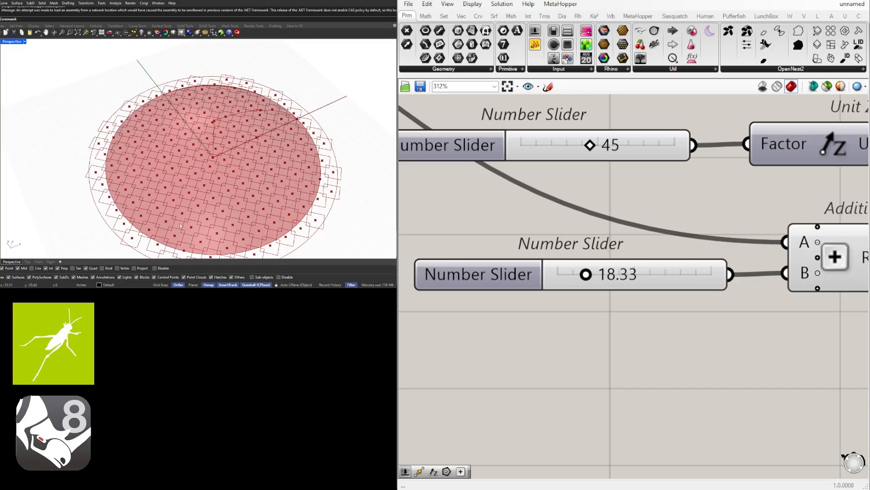
right_drag(180, 225, 210, 183)
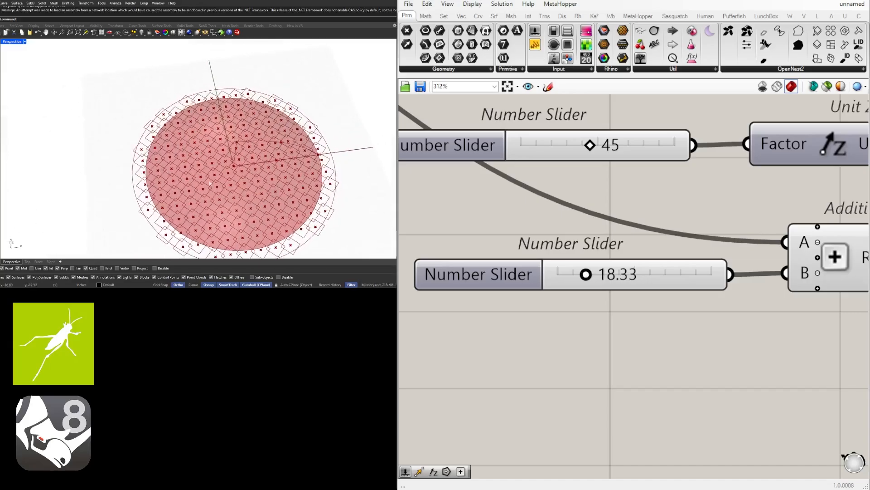
scroll(696, 301, down, 7)
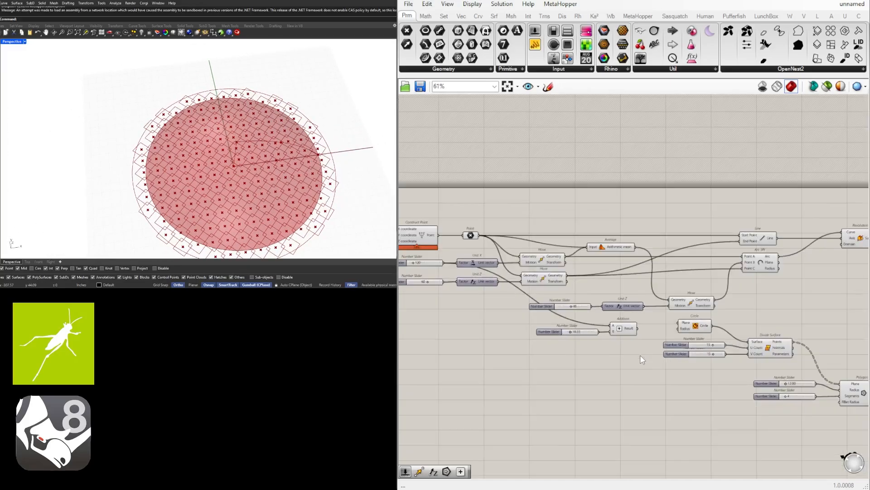
right_drag(640, 359, 630, 325)
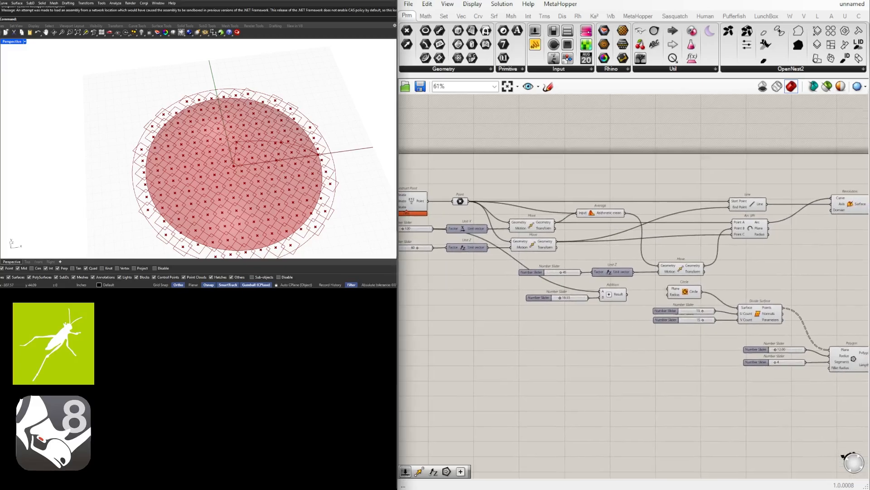
Set the wire display of Addition's A input to Hidden and shift the B slider slightly away from the component.
scroll(583, 330, up, 2)
scroll(627, 309, up, 2)
right_click(607, 289)
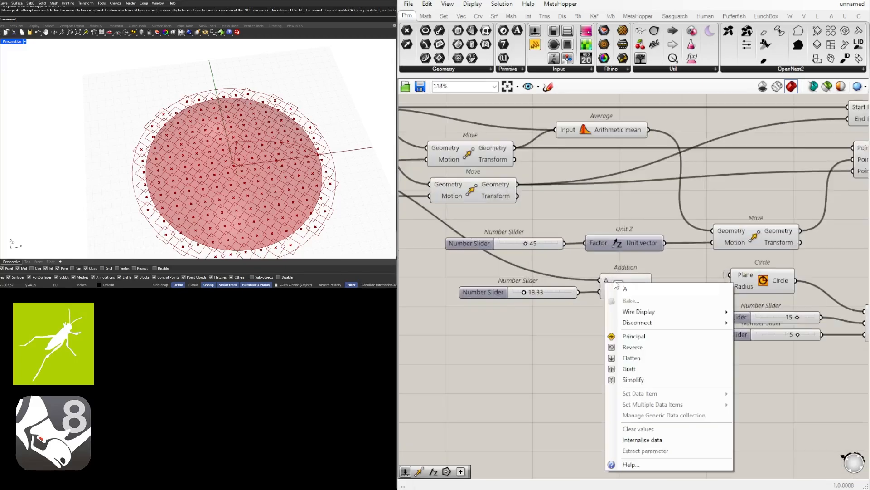
click(741, 335)
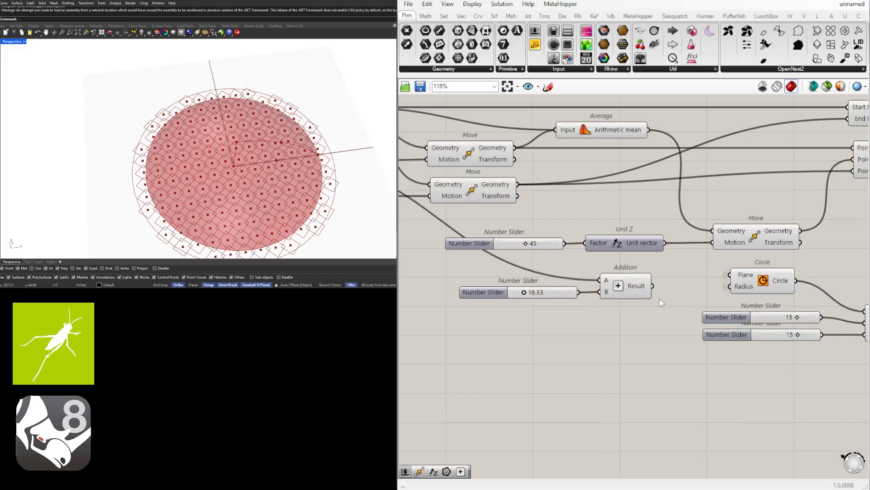
right_click(607, 285)
mouse_move(641, 311)
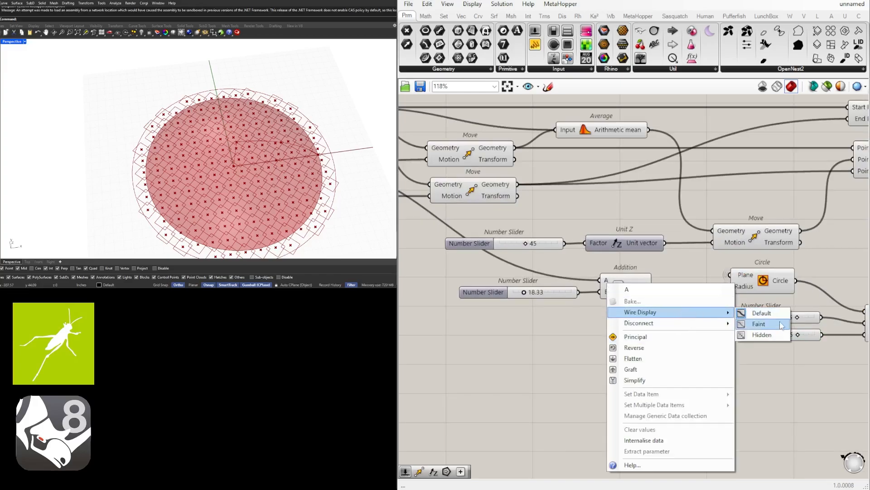
click(749, 334)
drag(485, 296, 472, 297)
click(532, 323)
scroll(562, 321, down, 2)
right_drag(712, 337, 575, 333)
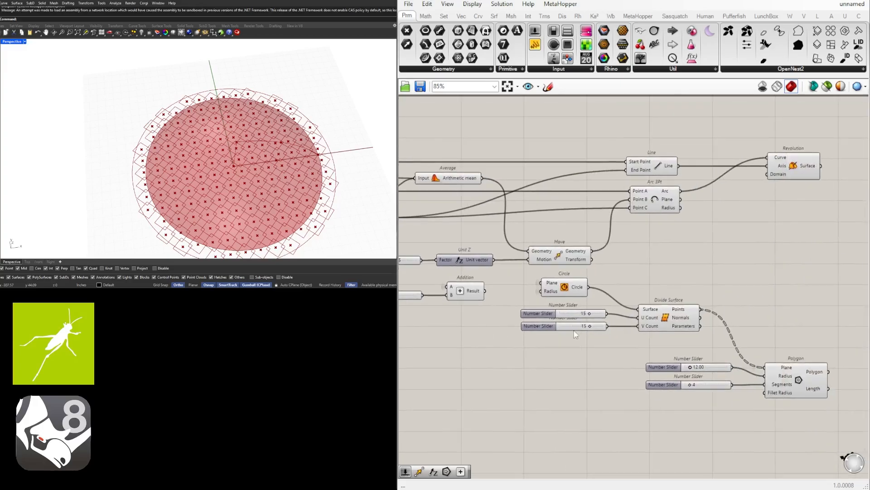
Move the Polygon component and its two number sliders closer to the Divide Surface component.
right_drag(810, 368, 626, 330)
drag(680, 393, 498, 304)
drag(641, 346, 608, 309)
click(657, 366)
click(775, 369)
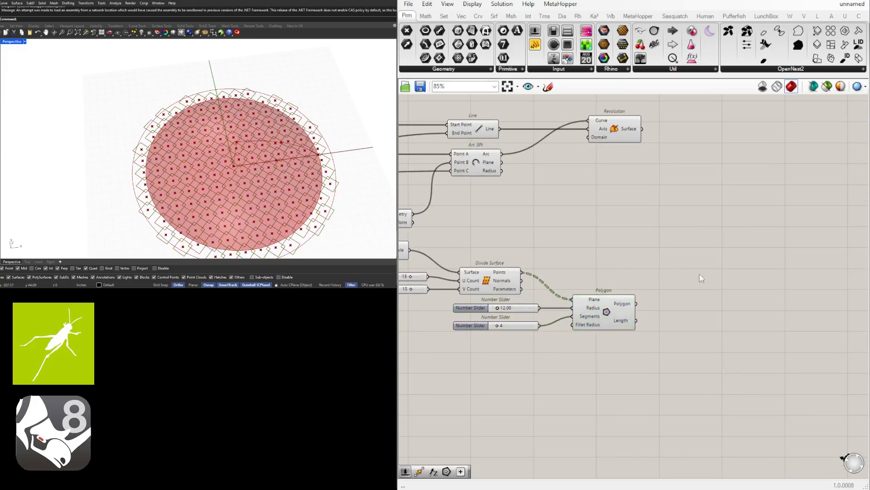
Add a Project Curve component beyond the Polygon component.
right_drag(699, 278, 646, 268)
right_drag(199, 168, 196, 144)
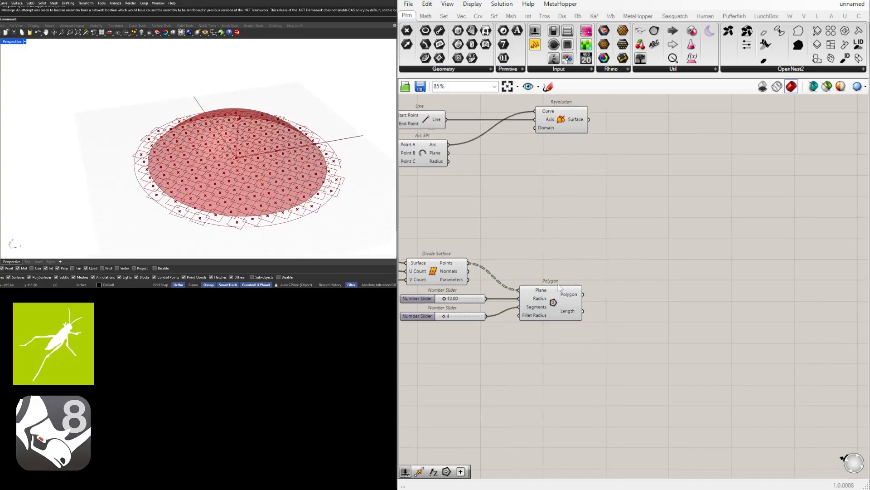
click(559, 287)
scroll(558, 300, up, 1)
double_click(632, 290)
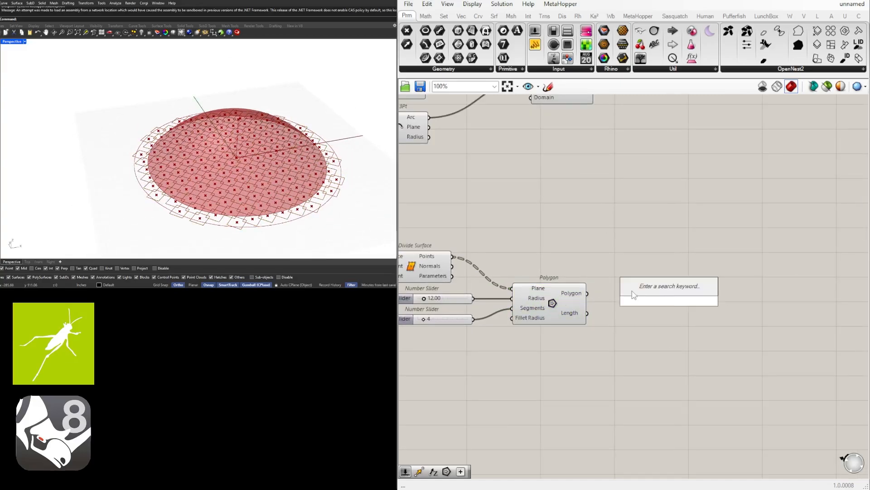
text(project)
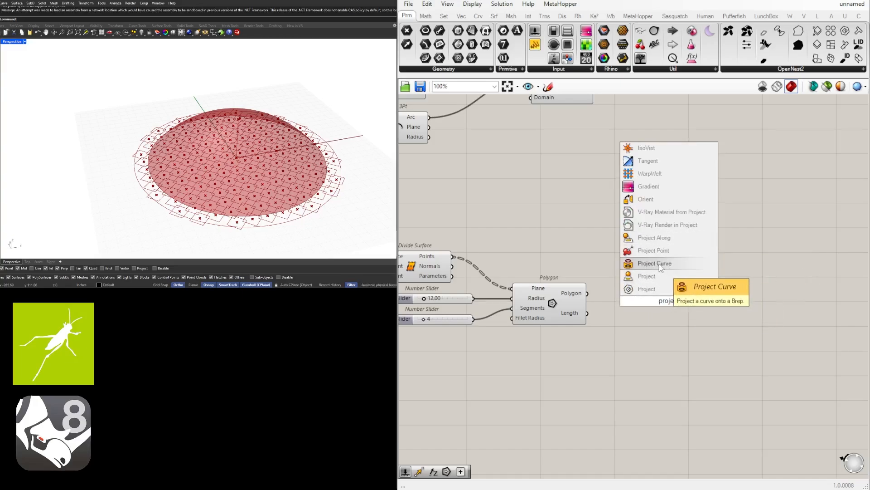
click(660, 264)
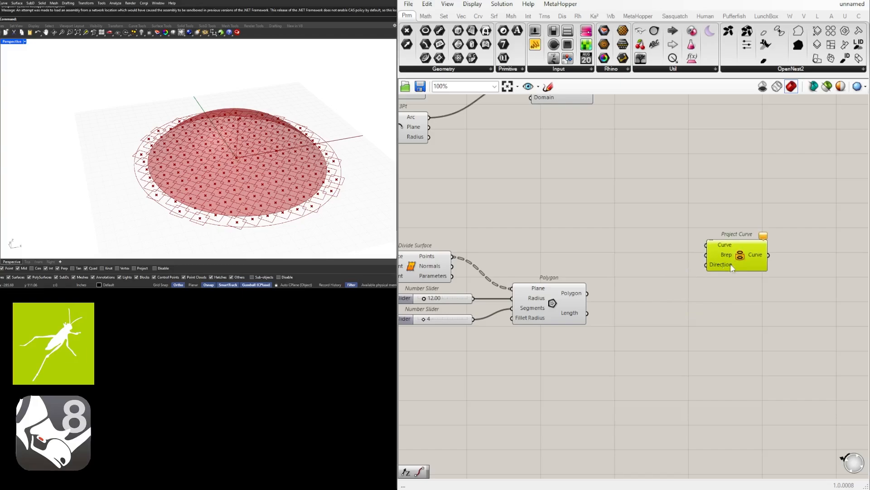
Wire the Polygon output into Project Curve's Curve input and move Project Curve up near the level of Revolution.
click(572, 293)
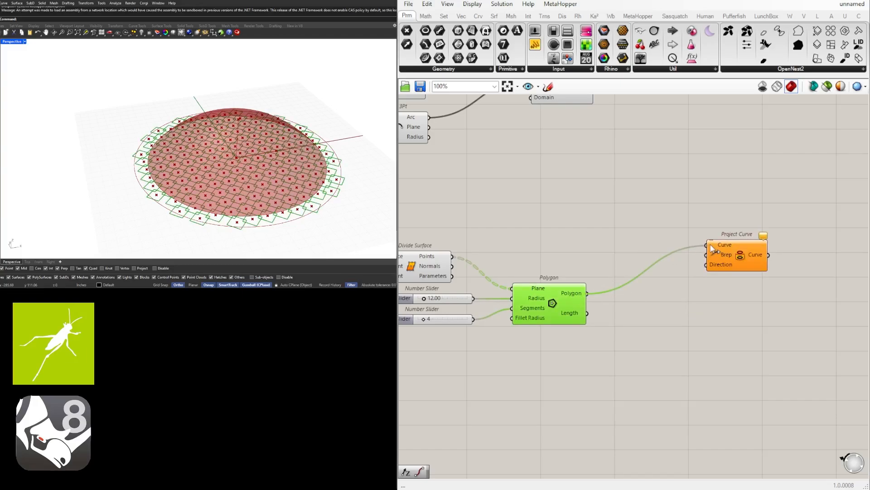
drag(711, 245, 710, 246)
right_drag(711, 248, 661, 287)
scroll(661, 287, down, 1)
drag(697, 291, 711, 170)
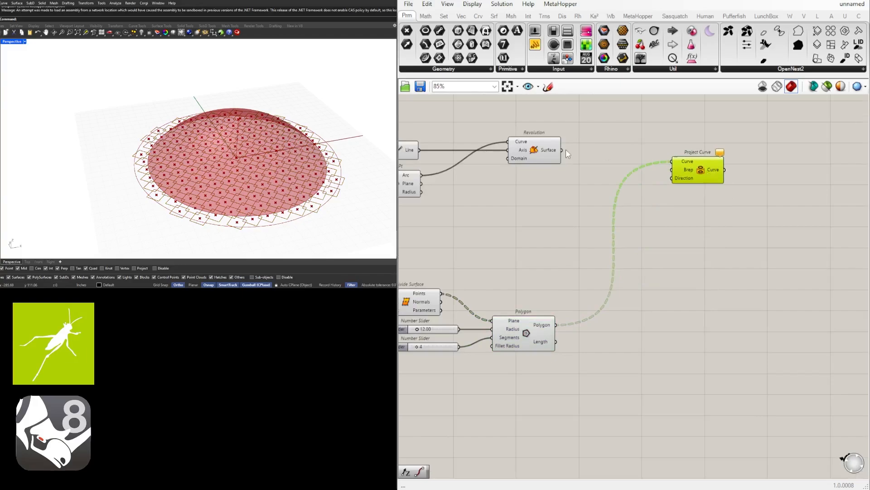
Wire Revolution's Surface into Project Curve's Brep input and line Project Curve up with the Revolution component.
scroll(499, 171, up, 1)
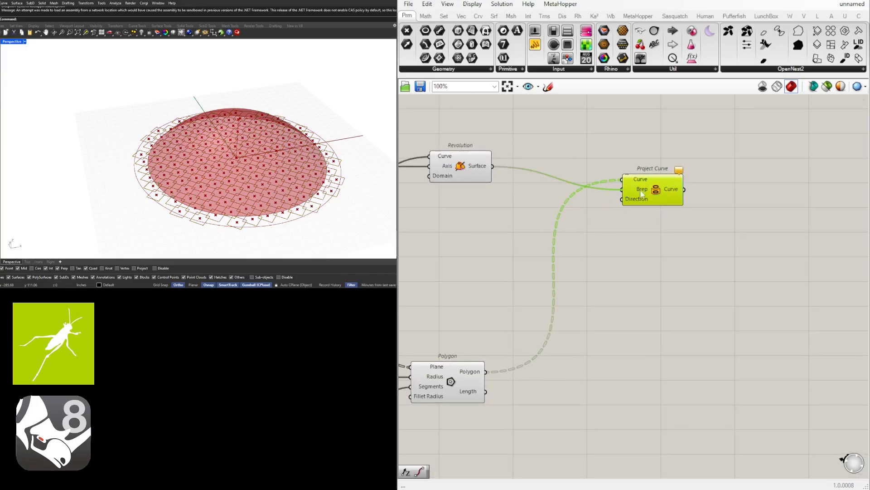
drag(641, 194, 681, 167)
click(729, 251)
scroll(708, 247, down, 1)
right_drag(575, 338, 744, 311)
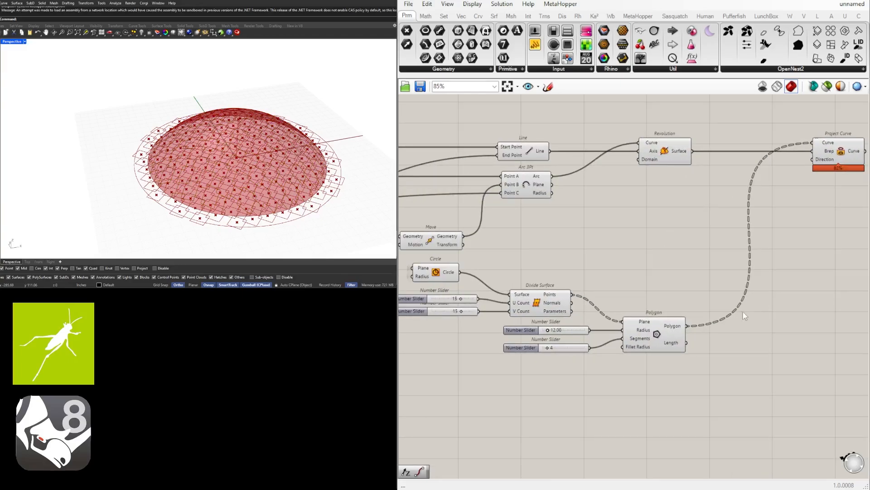
Align the Polygon component with Divide Surface's Points output and stack its two sliders closely in front of its inputs.
scroll(744, 313, down, 2)
right_drag(724, 248, 667, 251)
drag(616, 332, 658, 313)
drag(601, 369, 615, 316)
scroll(528, 326, up, 3)
click(709, 335)
scroll(618, 322, up, 2)
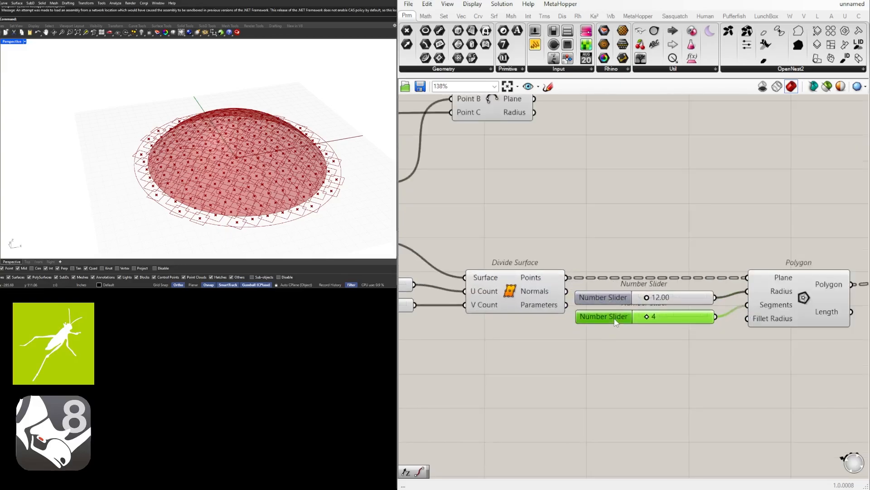
Shift Polygon with its sliders slightly away from Divide Surface and move Project Curve farther from Revolution.
right_drag(801, 380, 678, 371)
drag(760, 390, 572, 251)
drag(715, 296, 748, 298)
click(758, 195)
scroll(757, 195, down, 3)
right_drag(758, 195, 685, 251)
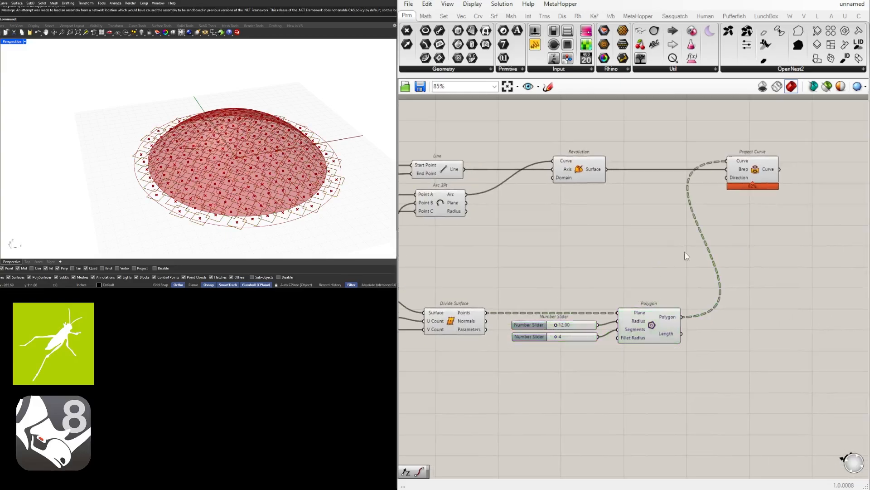
drag(752, 178, 782, 178)
click(768, 268)
scroll(735, 260, down, 2)
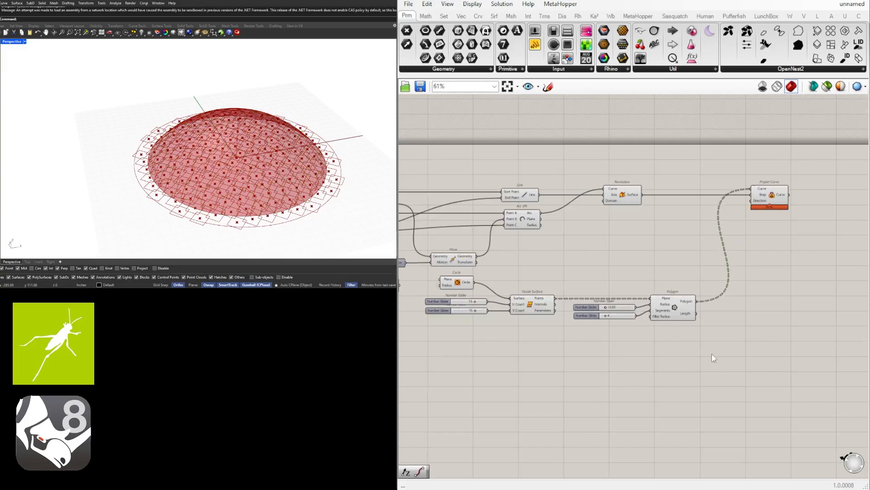
Turn off the preview of the Circle, Divide Surface and Polygon components, and check the curves projected on the dome.
drag(715, 353, 450, 285)
middle_click(545, 259)
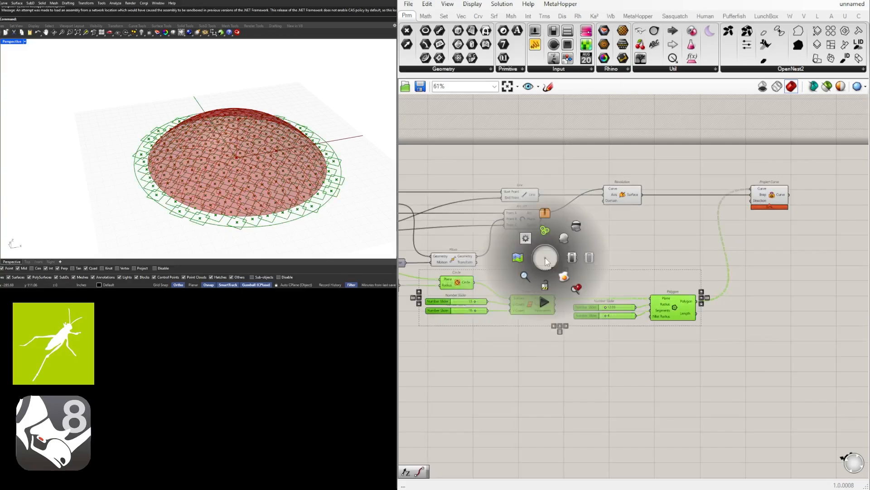
click(577, 226)
right_drag(773, 199, 671, 199)
scroll(671, 198, up, 2)
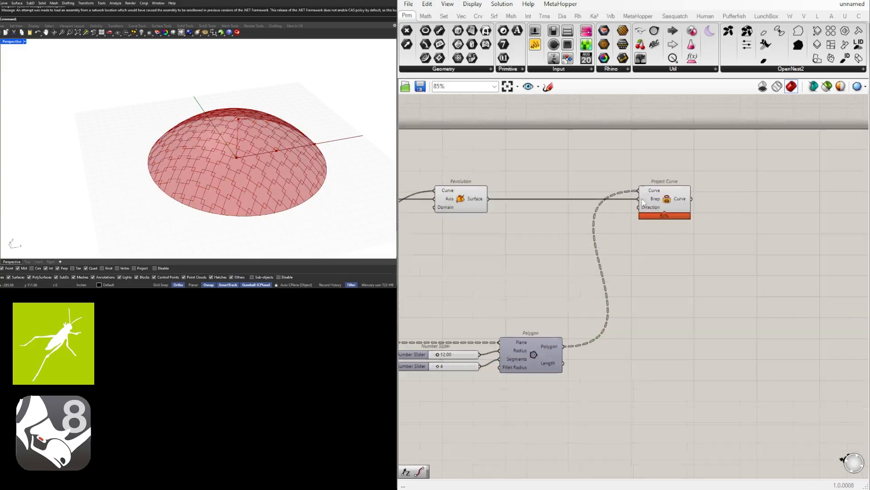
drag(669, 198, 681, 199)
right_drag(242, 149, 249, 180)
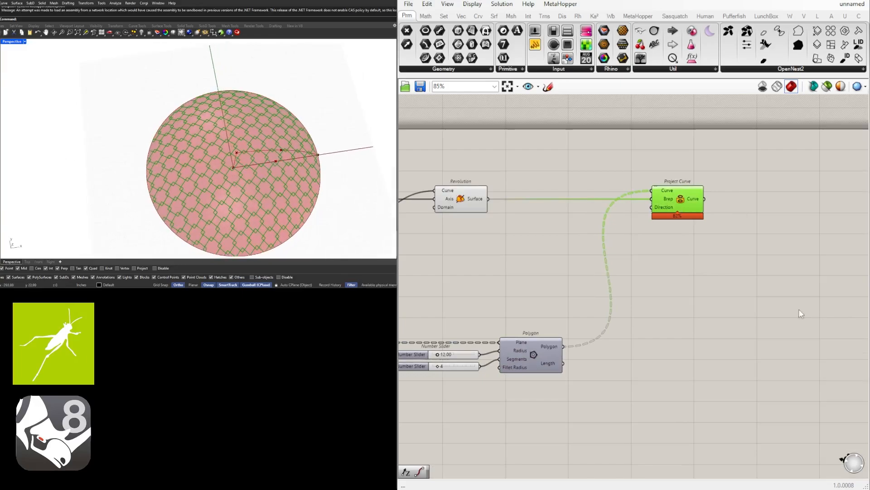
Try larger polygons with the radius slider at 19.05 and above and the segments slider at 6.
scroll(800, 313, down, 1)
right_drag(621, 304, 792, 288)
click(792, 288)
scroll(650, 350, up, 6)
right_drag(660, 345, 576, 358)
scroll(576, 357, up, 2)
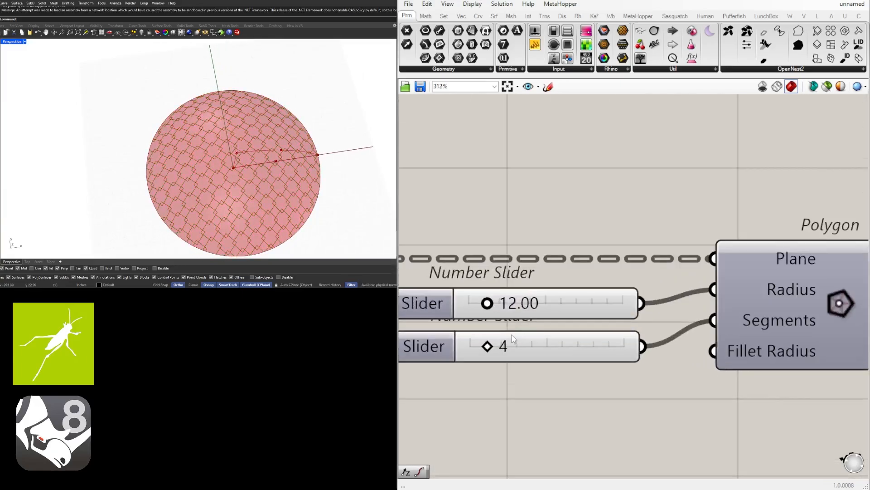
mouse_move(487, 302)
mouse_down()
mouse_move(521, 307)
mouse_move(492, 314)
mouse_up()
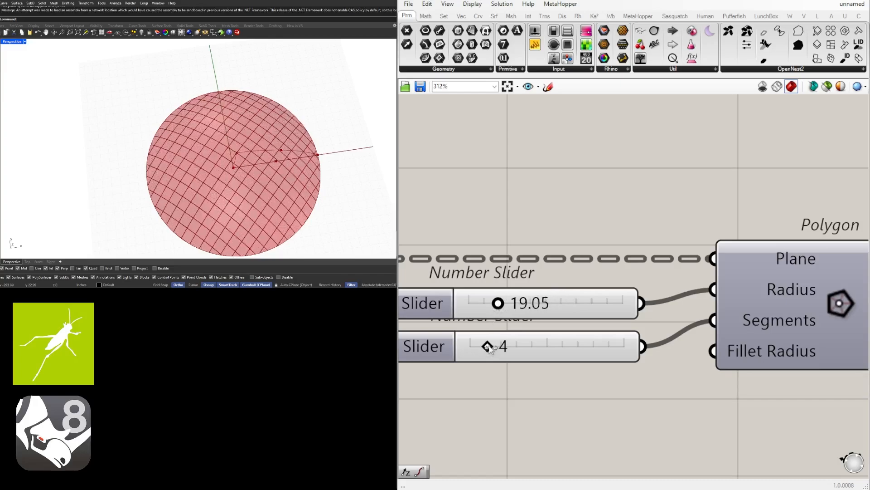
drag(490, 347, 522, 348)
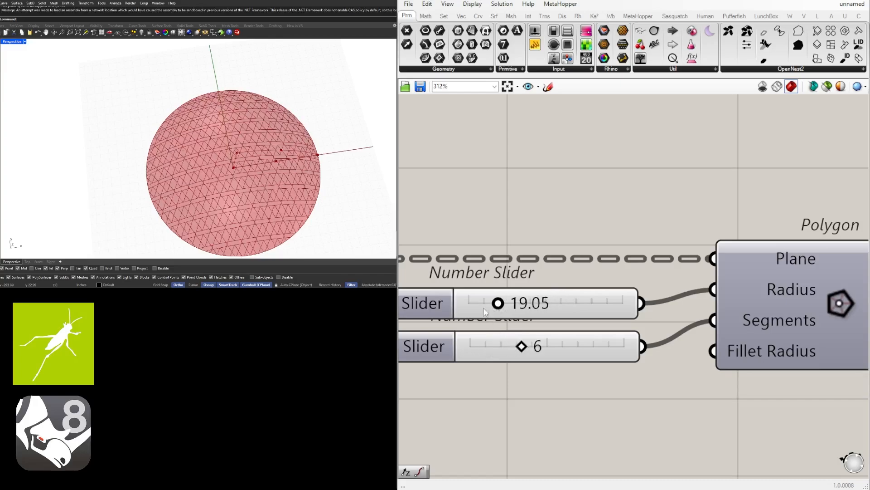
scroll(485, 312, up, 2)
drag(503, 303, 583, 308)
Set Divide Surface's U Count slider to 10 and lower its V Count slider by a similar amount.
scroll(502, 307, down, 3)
scroll(540, 327, up, 1)
scroll(519, 318, down, 5)
scroll(518, 318, up, 6)
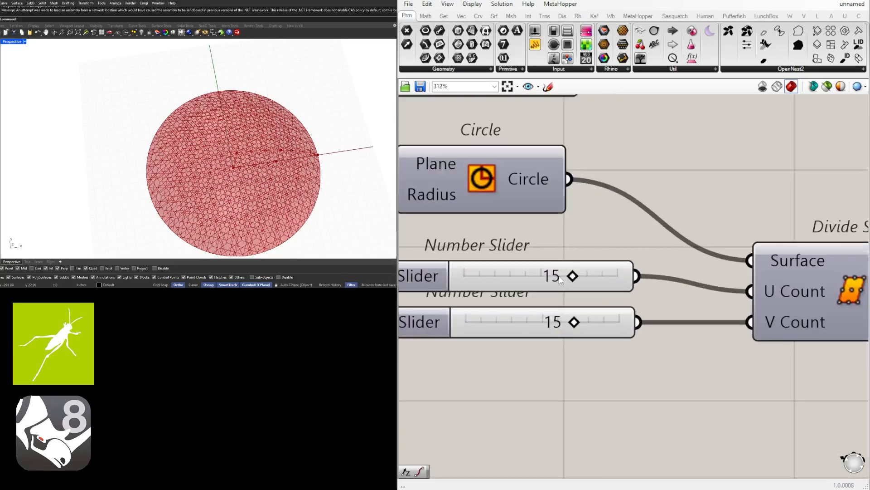
drag(574, 276, 531, 279)
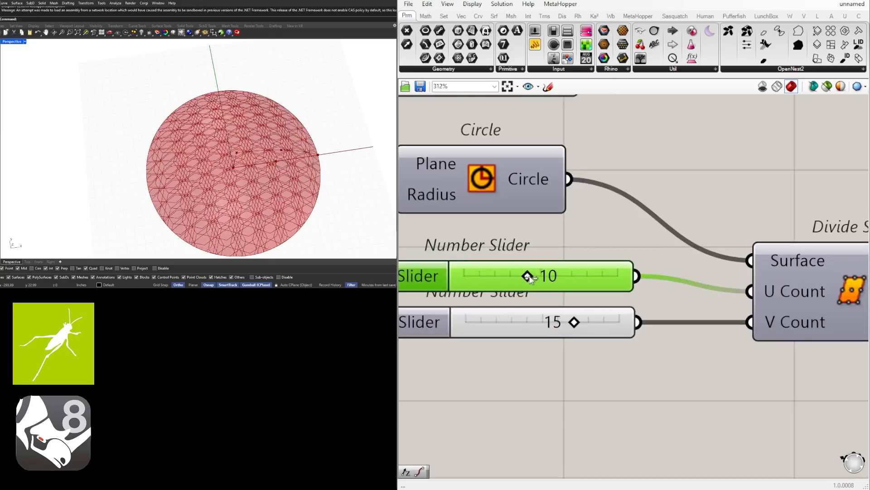
drag(574, 323, 530, 323)
Set the Polygon's radius slider to 24.21 and its segments slider to 8, and inspect the pattern on the dome.
scroll(534, 323, down, 5)
right_drag(645, 330, 370, 311)
scroll(541, 304, up, 7)
drag(573, 278, 516, 279)
scroll(534, 240, down, 6)
right_drag(533, 240, 462, 247)
scroll(196, 152, down, 6)
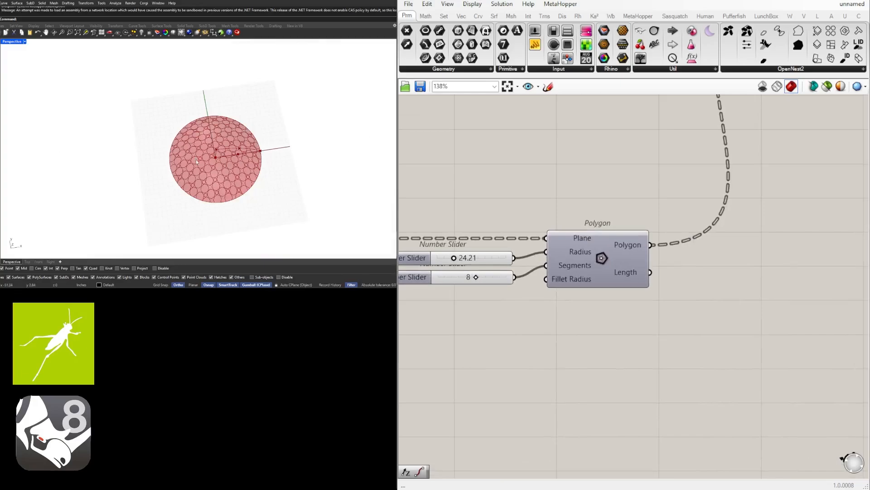
right_drag(196, 159, 226, 173)
scroll(199, 125, up, 6)
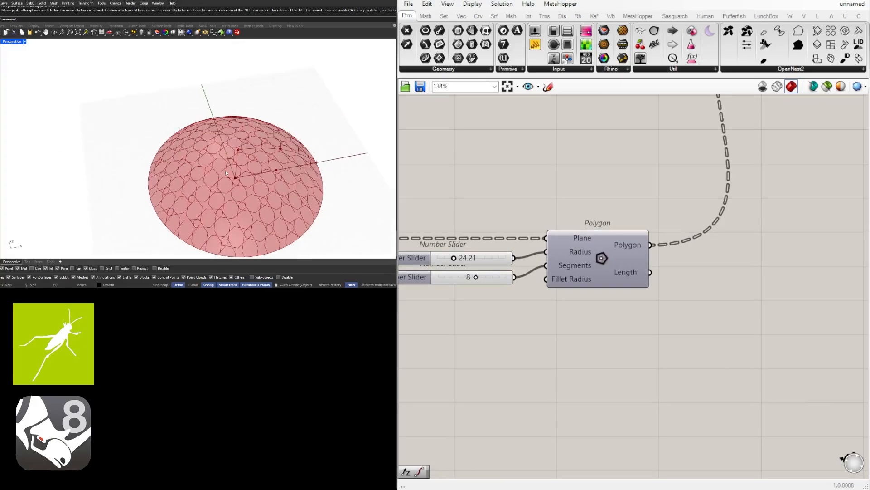
Move the Project Curve component down to a height between the Revolution and Polygon components.
scroll(584, 195, down, 6)
right_drag(585, 199, 555, 300)
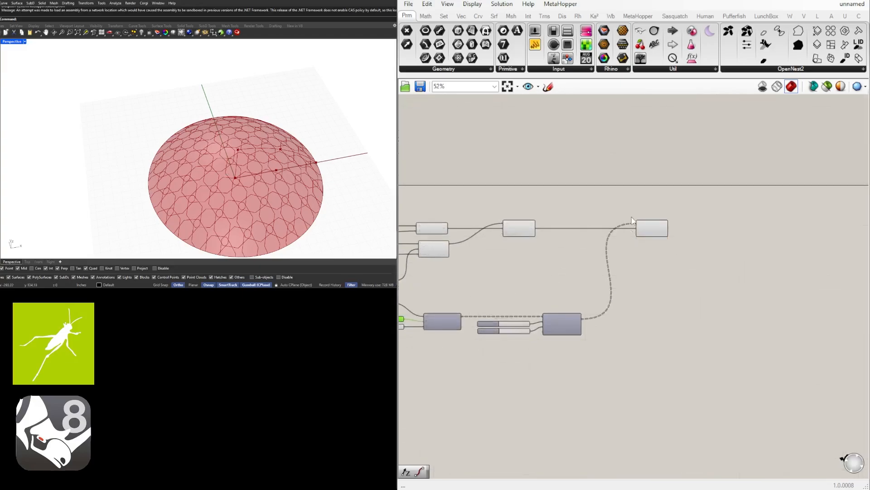
scroll(635, 212, up, 4)
drag(675, 235, 702, 226)
click(730, 300)
click(715, 336)
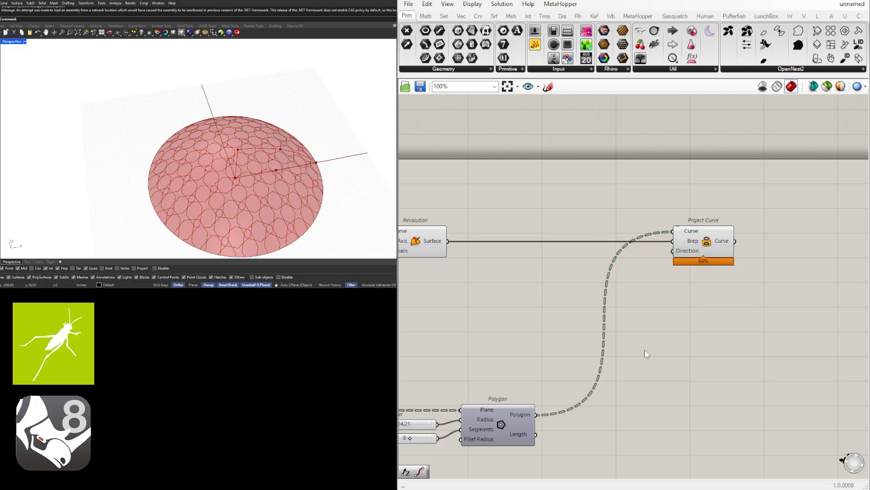
right_drag(514, 284, 492, 269)
drag(683, 240, 618, 304)
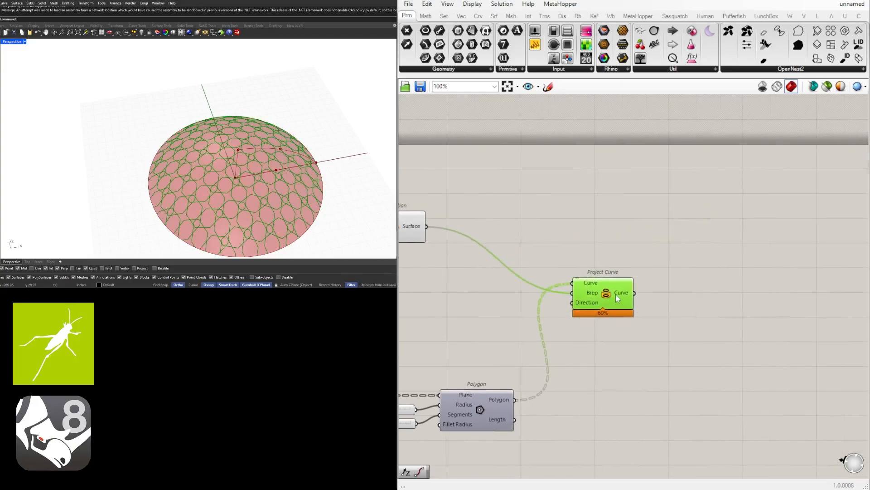
click(619, 245)
double_click(619, 242)
text(split)
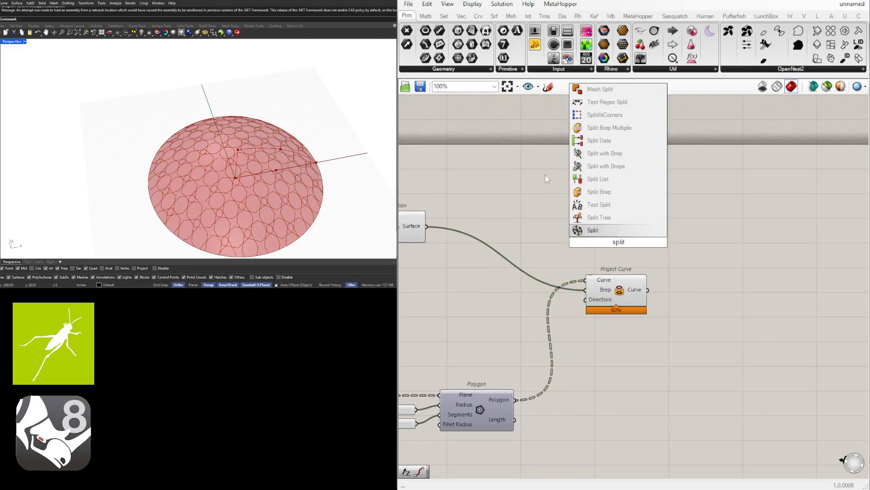
key(Escape)
Add a Surface Split component and place it beyond the Project Curve component.
double_click(612, 215)
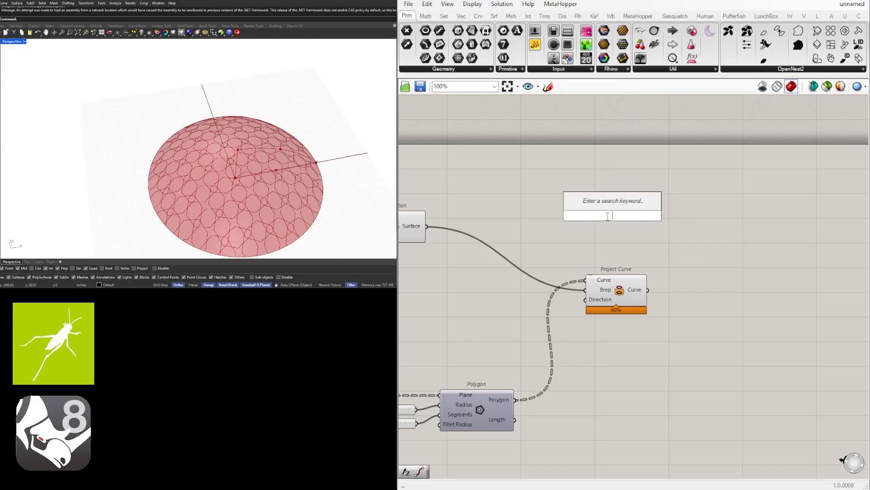
text(surfaces)
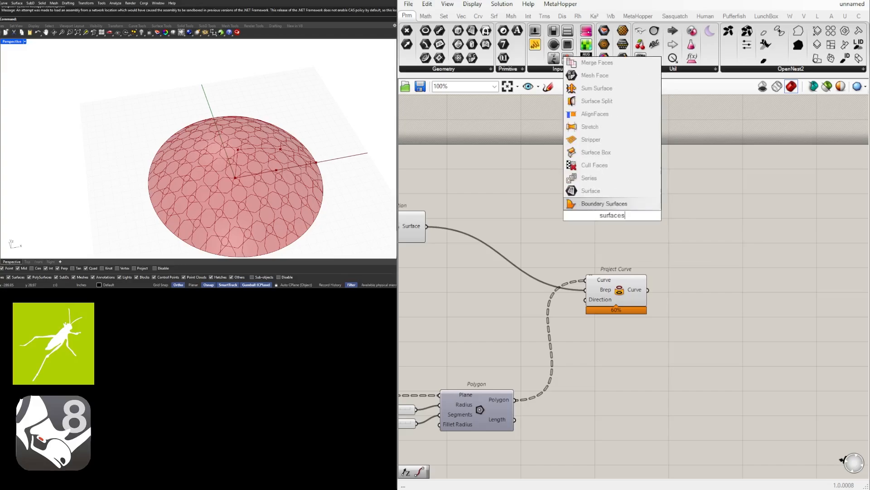
click(610, 101)
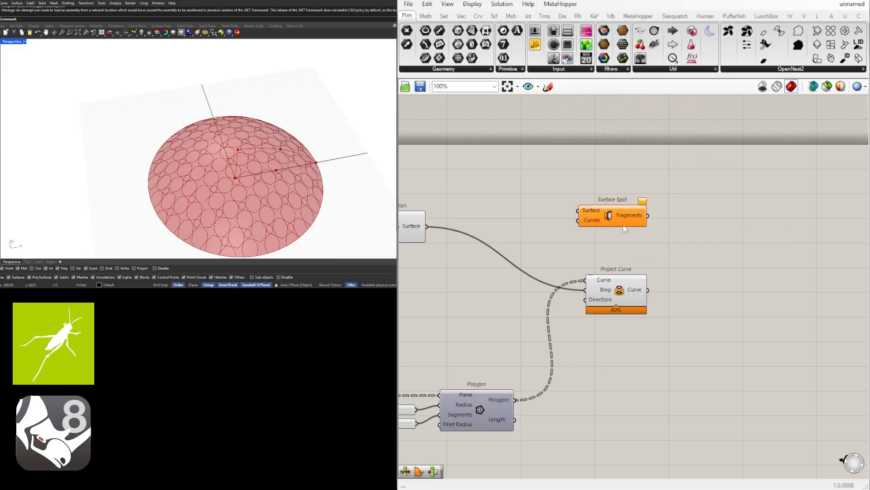
drag(622, 224, 733, 263)
Wire Project Curve's output into Surface Split's Curves and Revolution's Surface into its Surface input, aligning Surface Split with Revolution.
scroll(628, 245, down, 2)
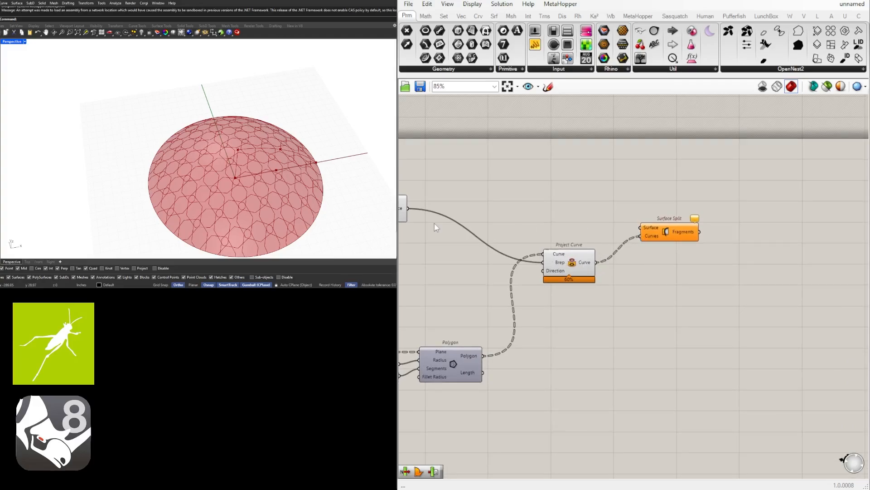
right_drag(435, 223, 458, 208)
drag(570, 214, 715, 218)
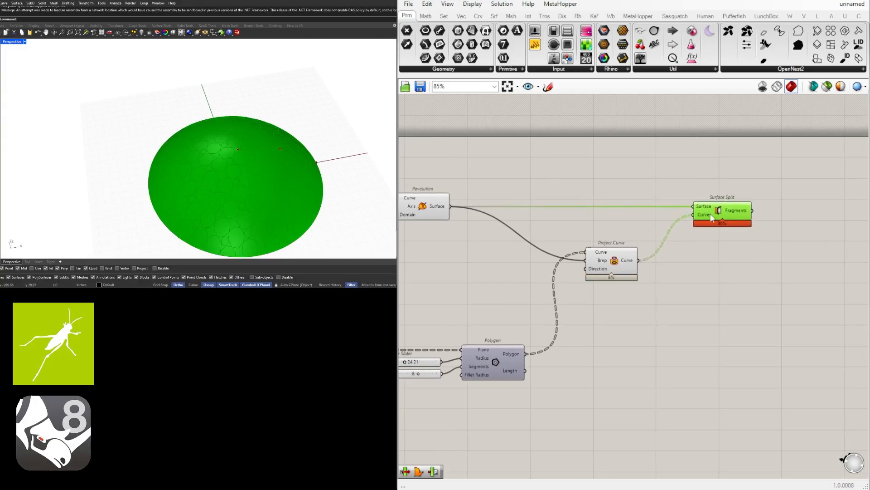
click(696, 259)
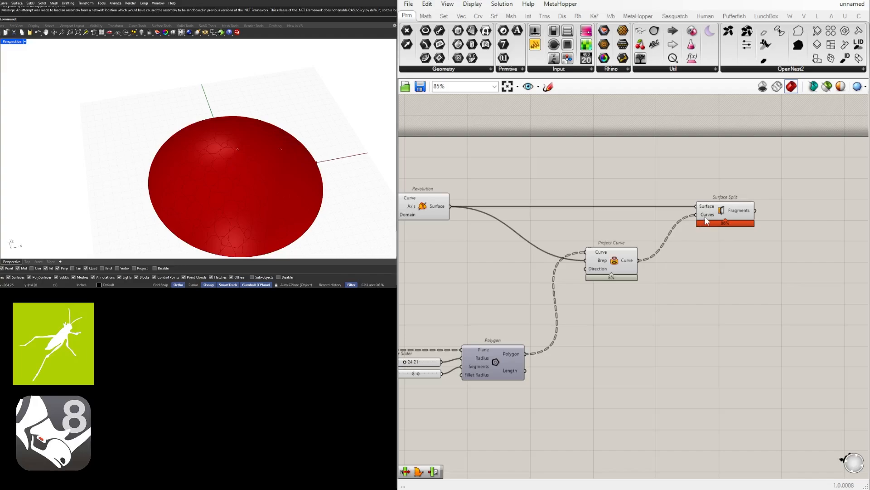
Flatten the Curves input of Surface Split and highlight the component's fragments on the dome.
mouse_move(707, 221)
right_click(707, 223)
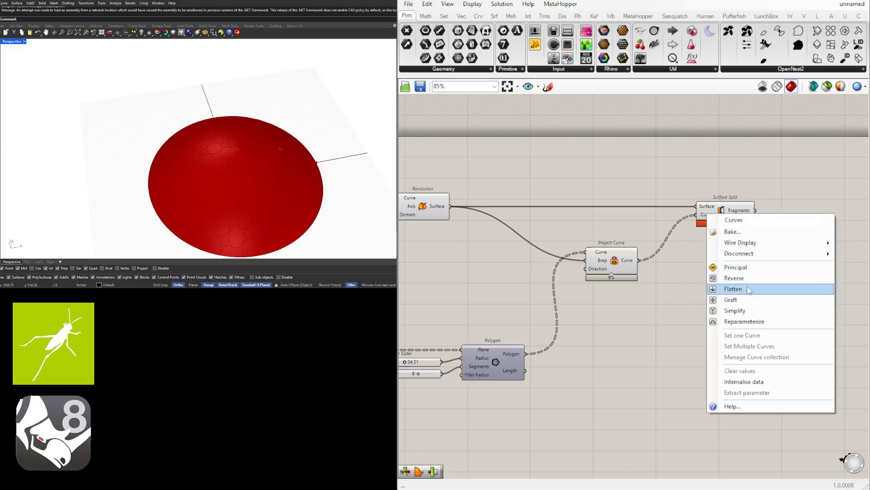
click(252, 155)
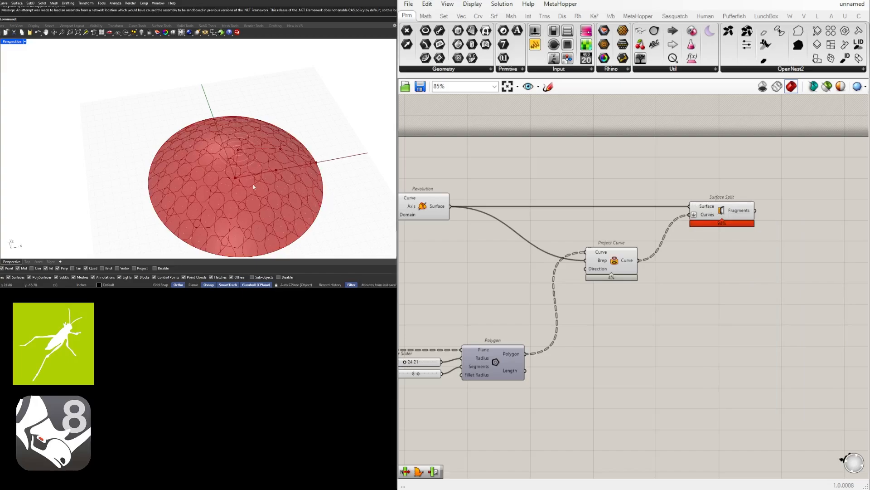
click(720, 216)
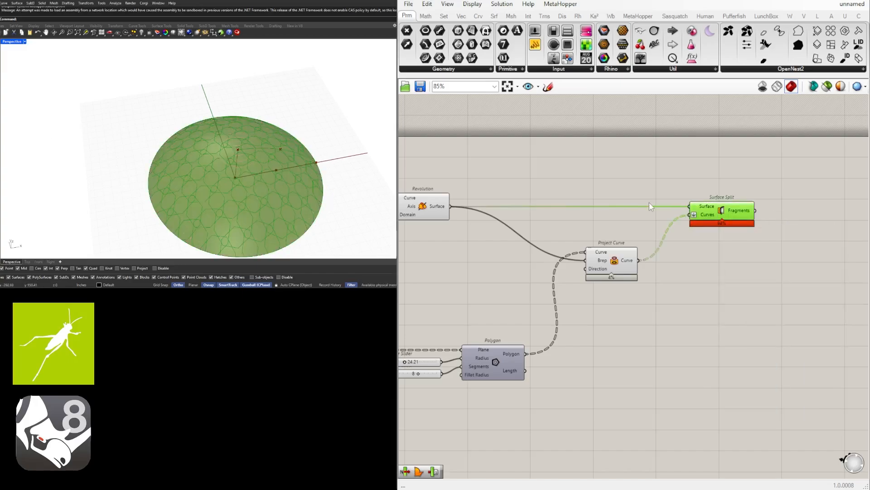
Disable the preview of the Revolution, Polygon and Project Curve components.
scroll(651, 207, down, 3)
drag(497, 215, 497, 215)
middle_click(523, 208)
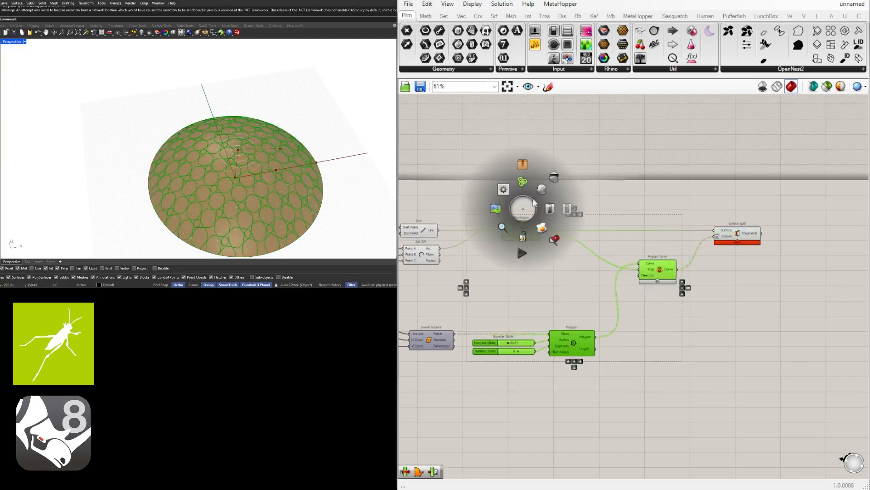
click(547, 174)
right_drag(685, 195, 598, 188)
click(599, 188)
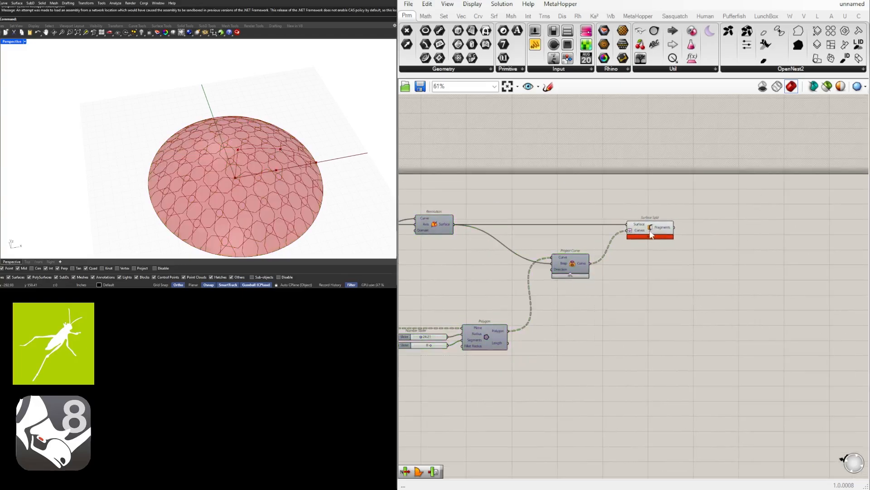
Highlight the Surface Split component and examine its fragments on the dome up close.
scroll(651, 234, up, 3)
click(661, 229)
right_drag(165, 169, 190, 150)
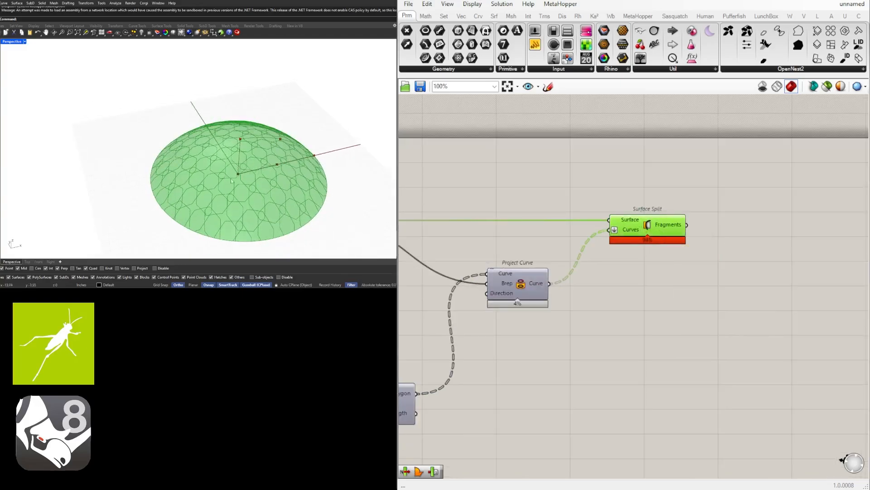
scroll(231, 167, up, 5)
click(705, 199)
right_drag(705, 200, 654, 194)
click(607, 223)
mouse_move(247, 147)
right_down()
mouse_move(238, 136)
mouse_move(254, 154)
mouse_move(239, 139)
right_up()
scroll(239, 138, down, 3)
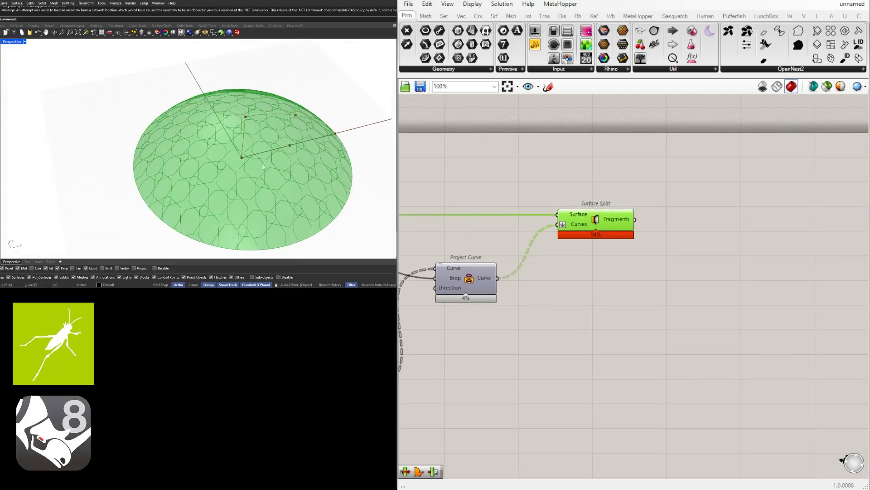
scroll(273, 227, up, 5)
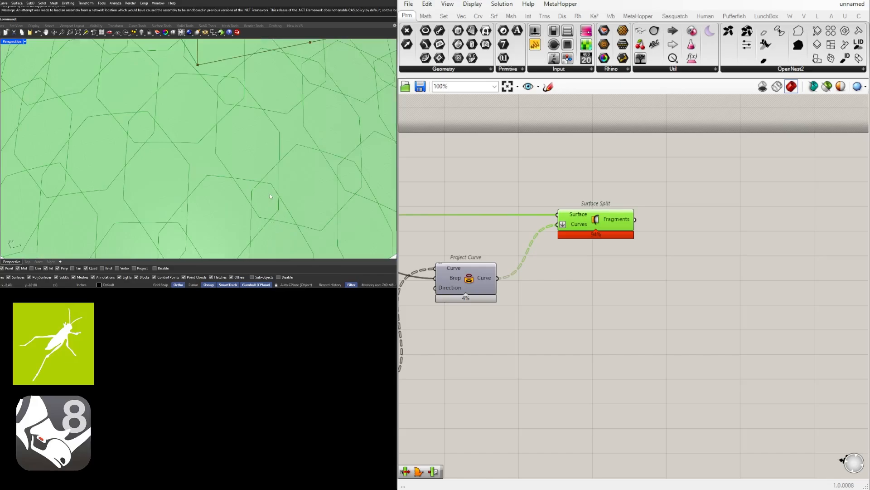
scroll(266, 198, down, 5)
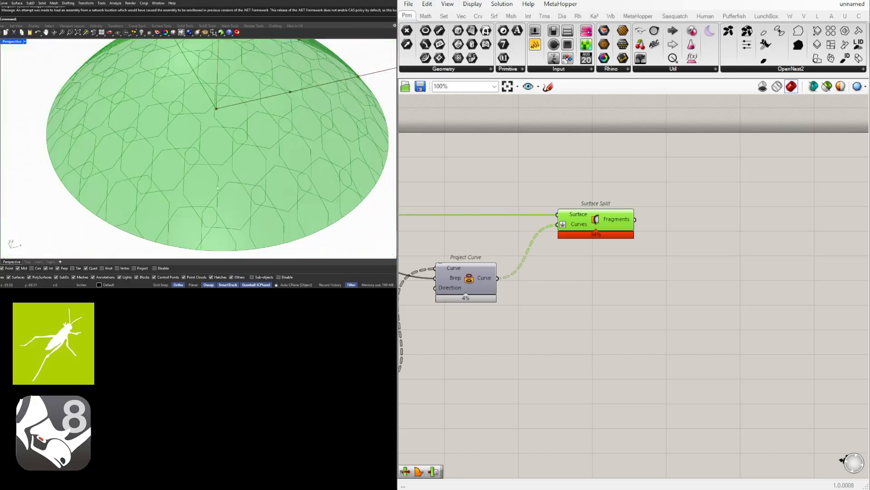
scroll(703, 235, down, 2)
scroll(661, 229, up, 2)
Add a List Item component, wire Surface Split's Fragments into its List input and place it lower beyond Surface Split.
double_click(661, 226)
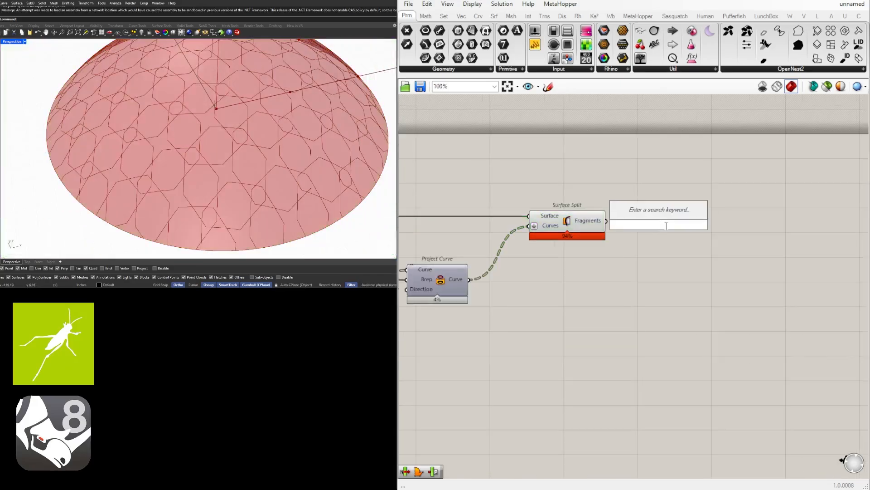
text(item)
click(640, 199)
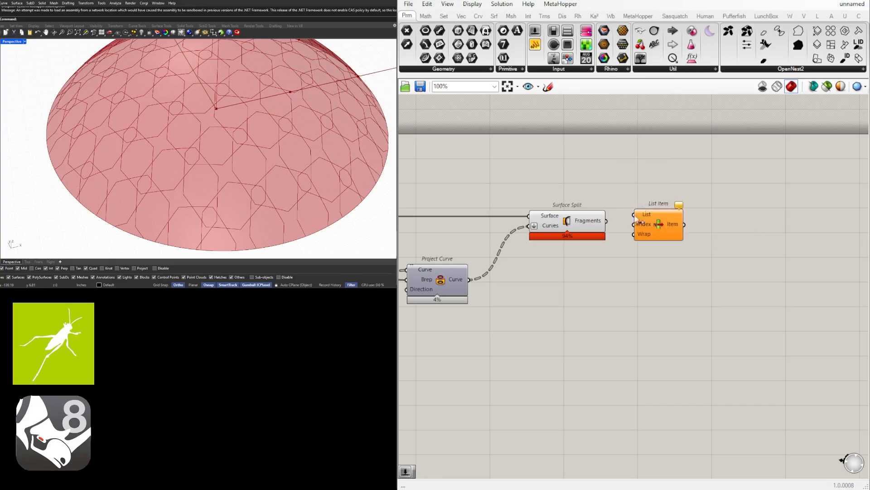
drag(606, 220, 634, 214)
drag(658, 224, 694, 260)
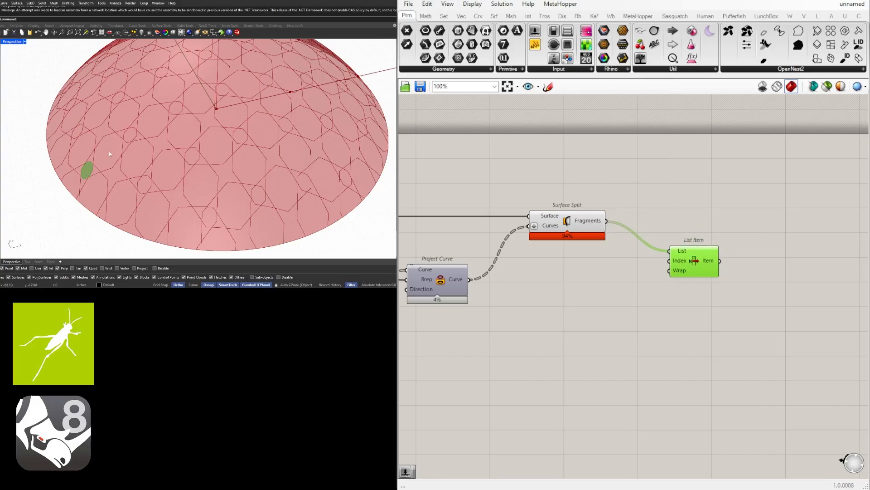
Delete the List Item component that follows Surface Split.
click(568, 226)
right_drag(470, 307, 537, 284)
click(506, 252)
right_drag(797, 238, 681, 246)
click(637, 229)
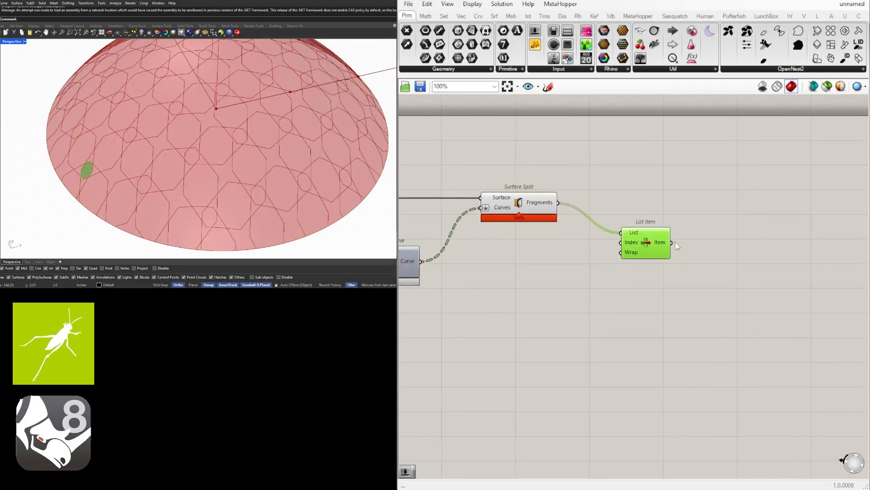
key(Delete)
Review the whole dome's split pattern with the Surface Split component highlighted.
click(545, 212)
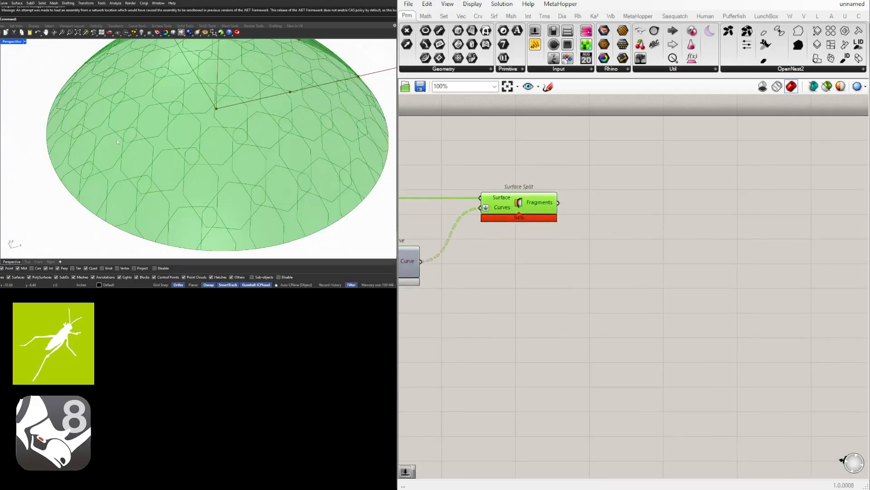
scroll(117, 142, down, 2)
click(684, 233)
scroll(698, 237, down, 2)
right_drag(698, 236, 686, 240)
scroll(598, 219, up, 2)
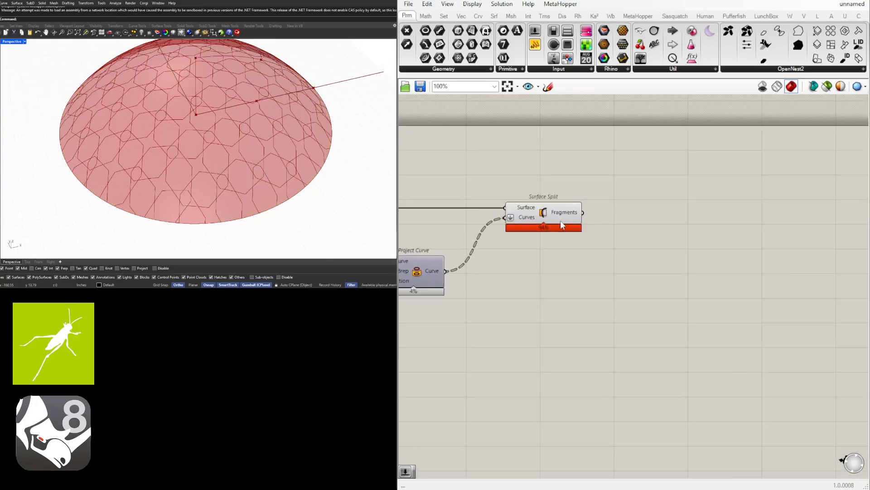
drag(557, 213, 554, 213)
click(582, 298)
right_drag(551, 260, 589, 239)
click(565, 192)
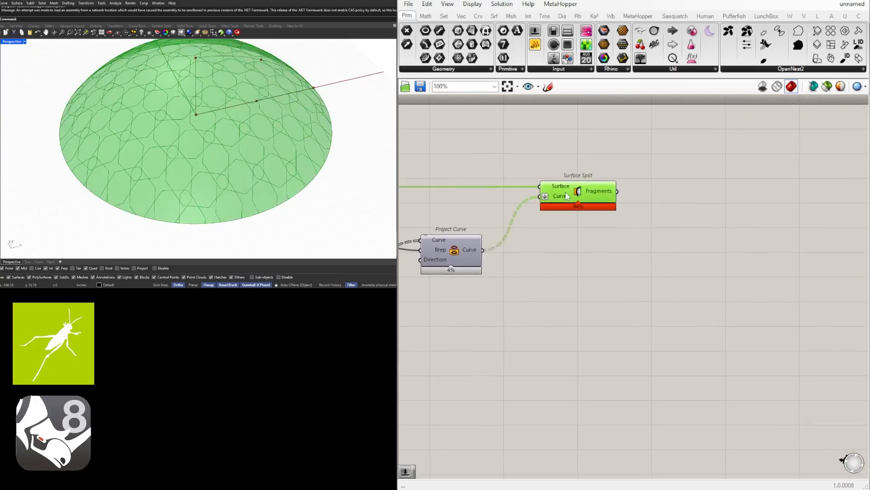
Add a Brep Join component, wire Surface Split's Fragments into its Breps input and align it with Surface Split.
double_click(705, 229)
text(join)
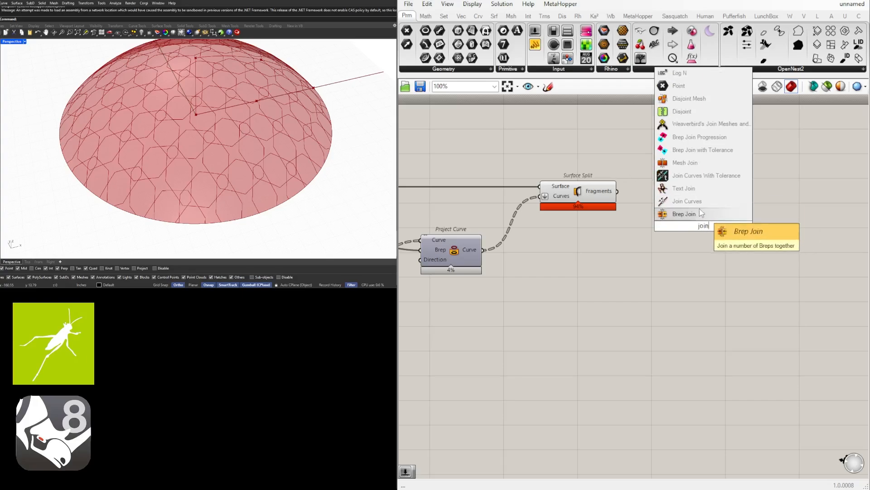
click(701, 213)
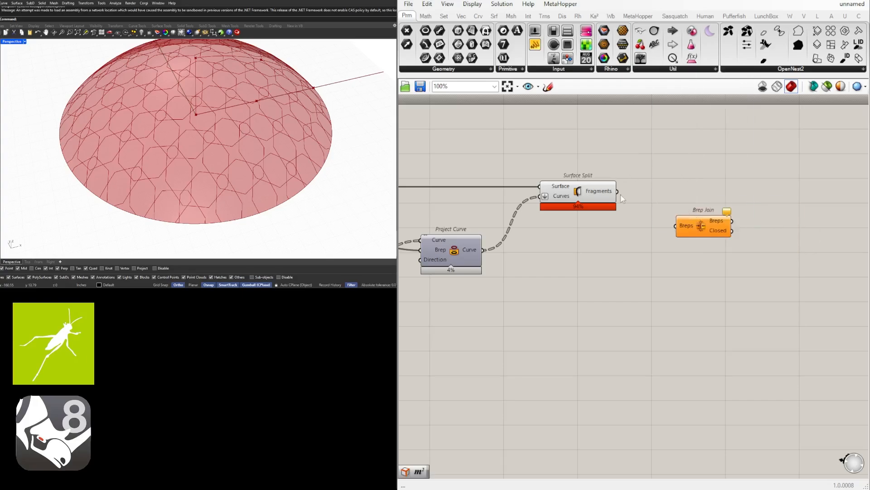
drag(616, 191, 700, 195)
click(686, 165)
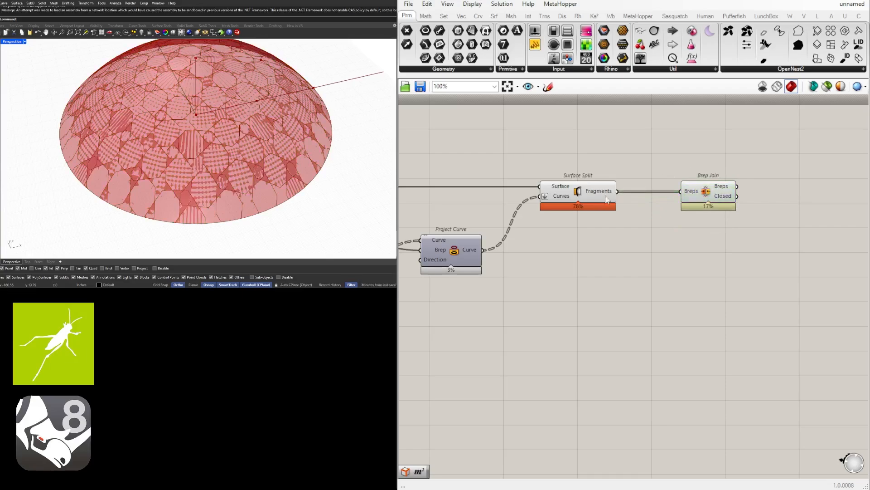
Inspect Surface Split's fragments near the dome's rim and disable the preview of Brep Join.
click(594, 195)
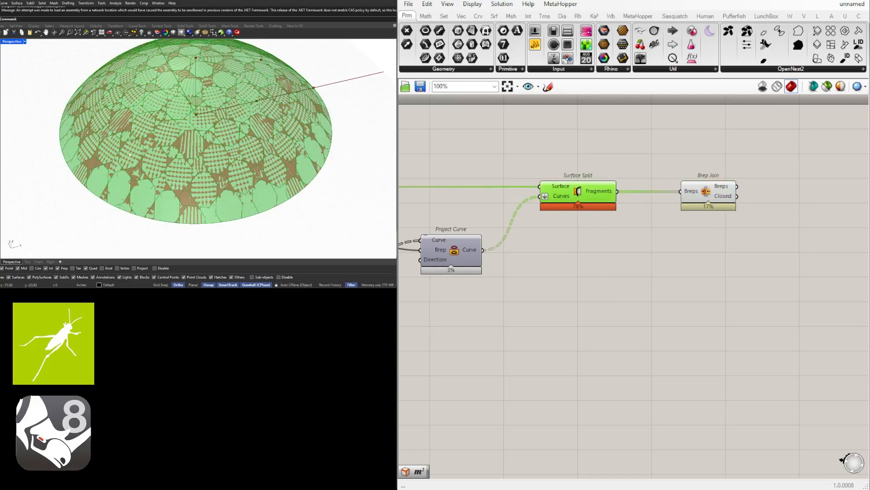
scroll(135, 213, up, 5)
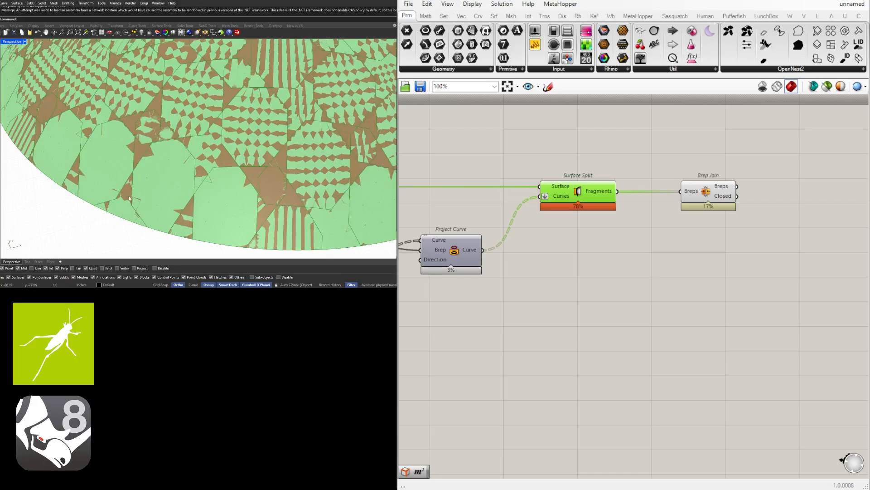
click(720, 189)
middle_click(713, 188)
click(740, 163)
click(760, 143)
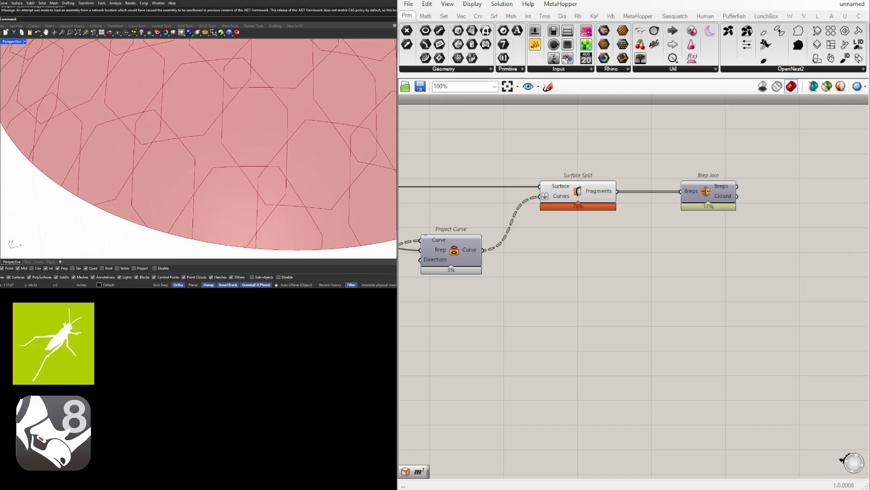
Re-enable the preview of Brep Join and disable the preview of Surface Split.
click(723, 199)
scroll(705, 190, up, 1)
middle_click(705, 190)
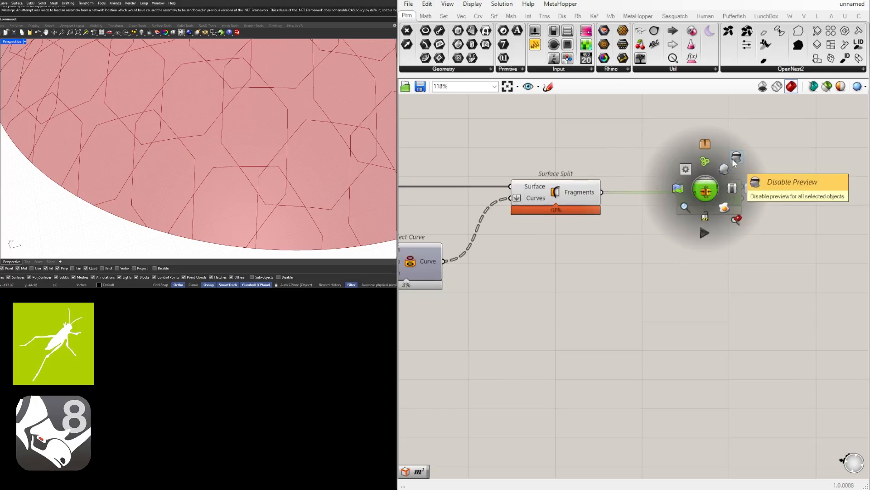
click(725, 168)
drag(599, 267, 553, 178)
middle_click(554, 180)
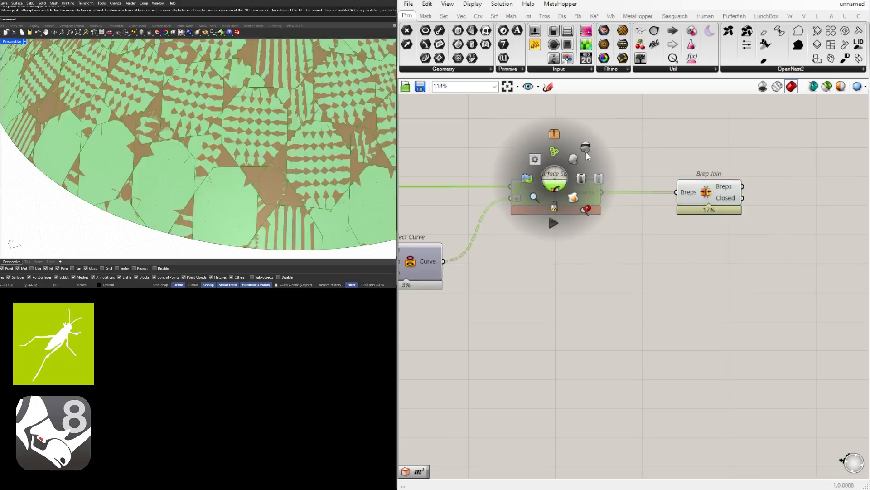
click(587, 146)
right_drag(588, 143, 479, 154)
scroll(253, 152, down, 8)
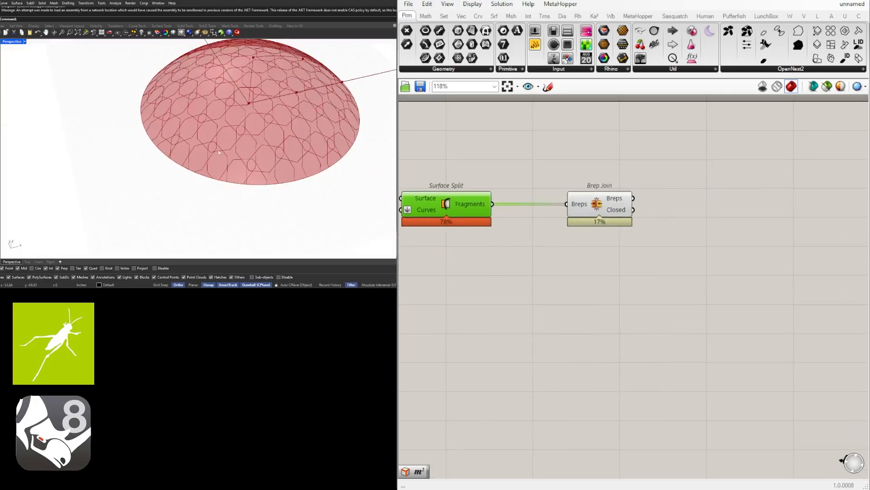
scroll(219, 147, up, 6)
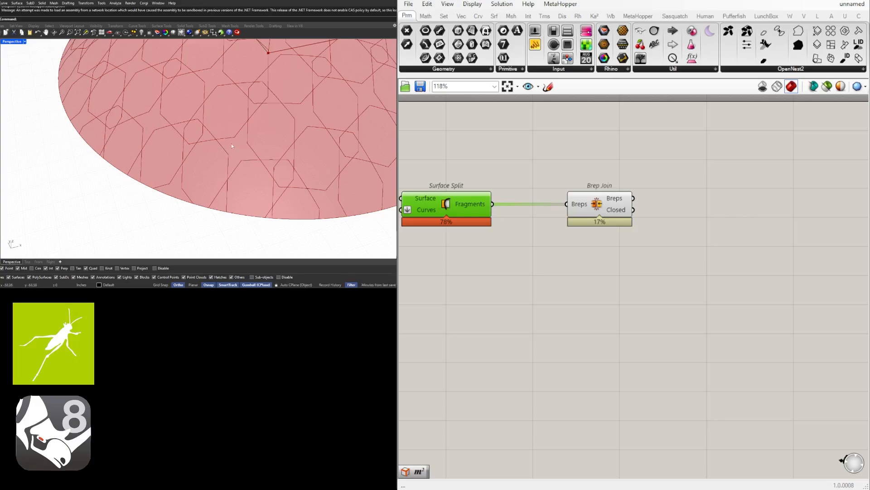
Add a Brep Edges component beside Brep Join and wire Brep Join's Breps output into its Brep input.
scroll(550, 261, down, 2)
click(550, 230)
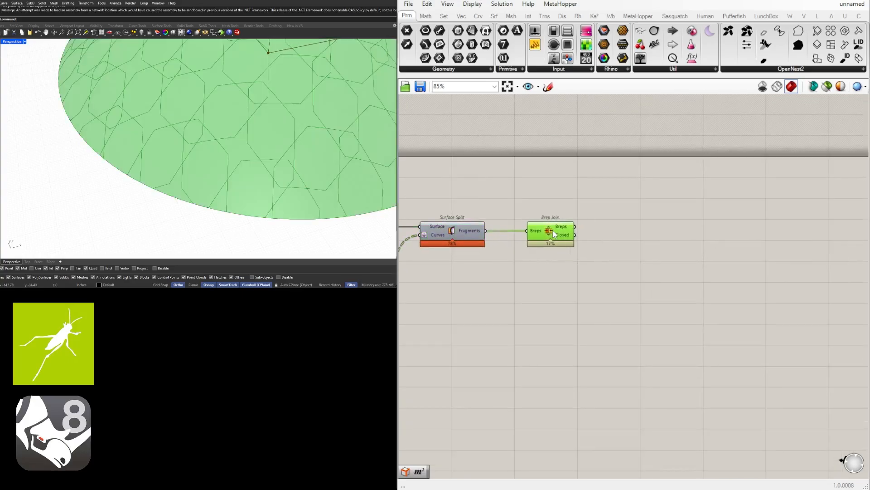
double_click(611, 240)
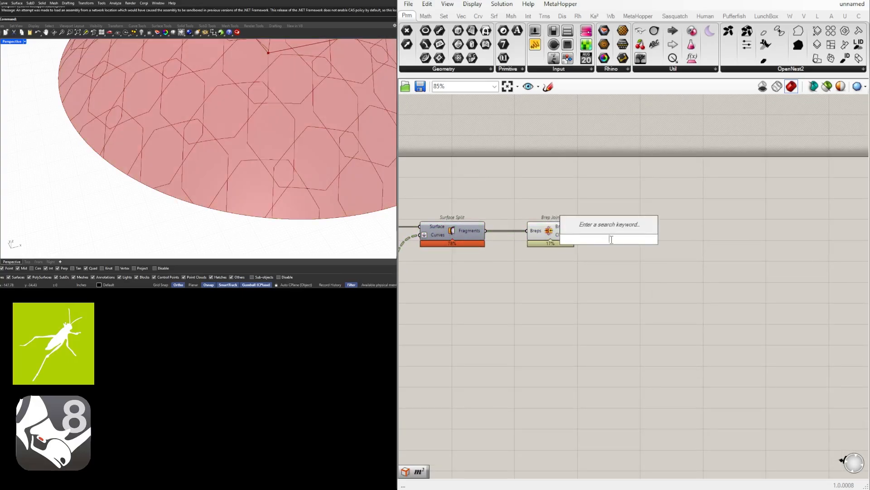
text(edges)
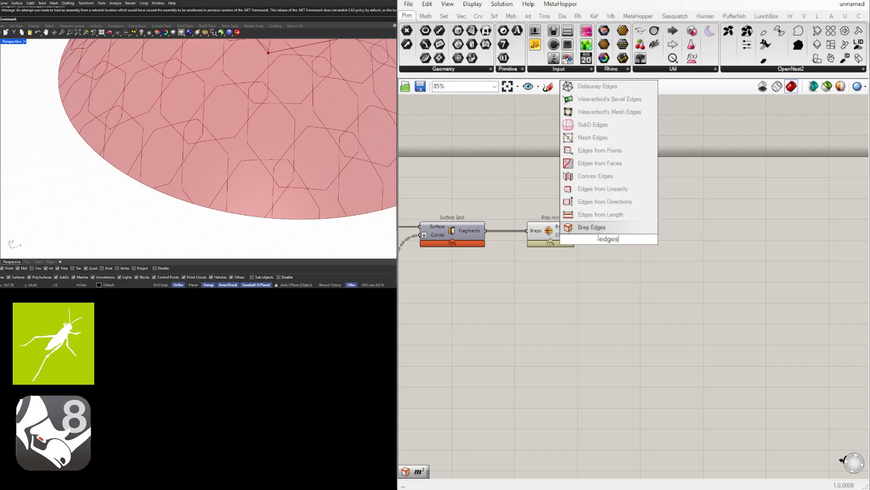
click(597, 226)
drag(574, 227, 618, 225)
click(631, 312)
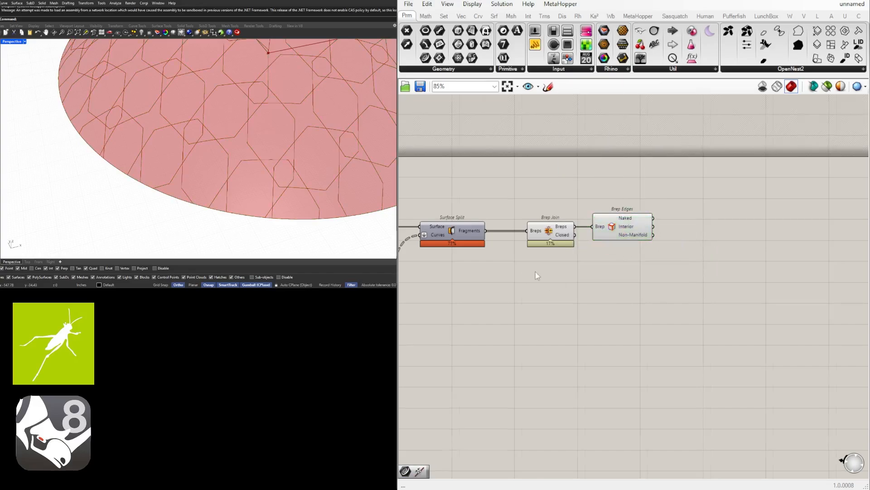
Disable the preview of Brep Join so that only the Brep Edges curves are displayed.
right_drag(535, 272, 580, 267)
drag(623, 257, 574, 217)
middle_click(588, 229)
click(615, 196)
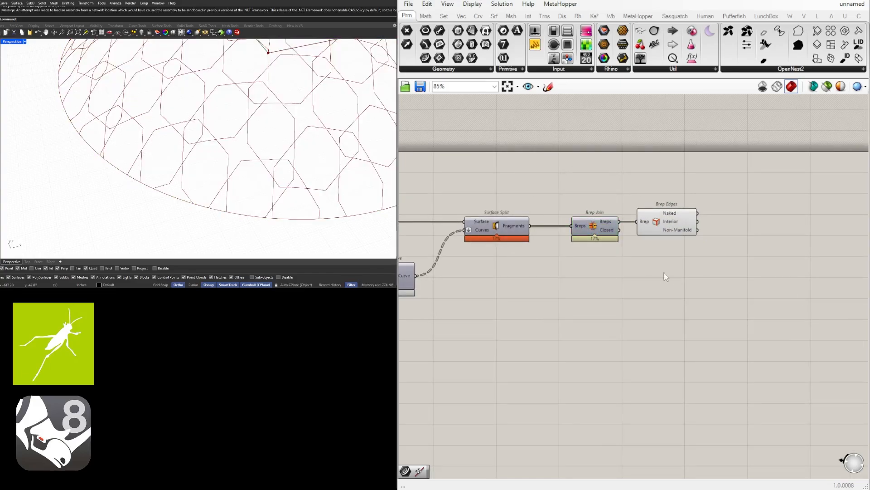
Add a Pipe component and place it beyond Brep Edges, leaving a gap between them.
scroll(743, 261, down, 1)
right_drag(744, 261, 629, 285)
scroll(630, 285, up, 2)
double_click(641, 288)
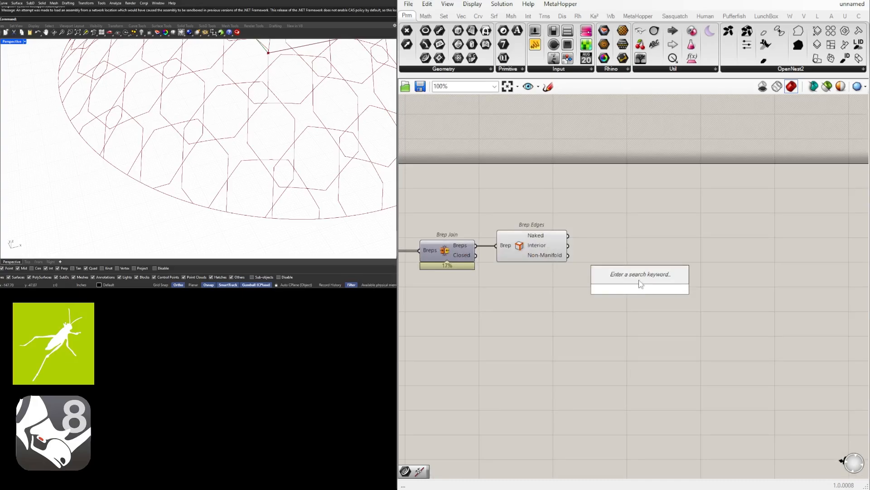
text(m)
key(BackSpace)
text(p)
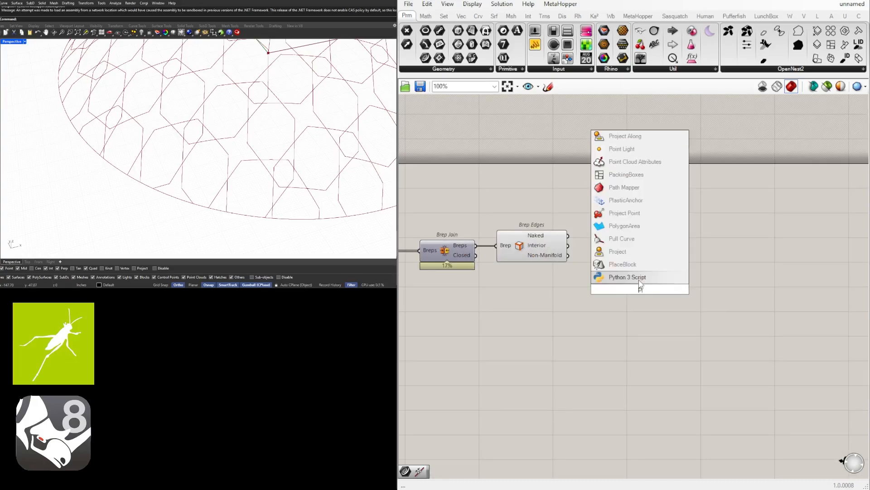
text(ipe)
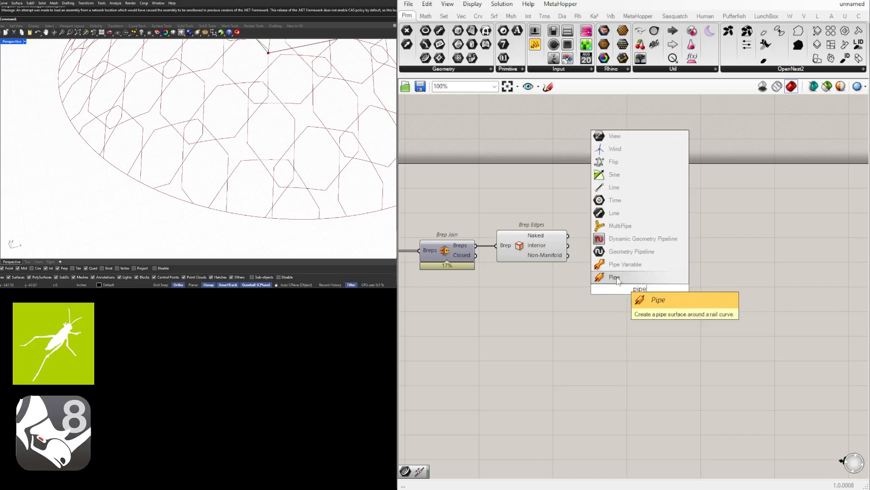
click(614, 277)
drag(625, 294, 691, 268)
Review the None, Flat and Round options for the Pipe component's Caps input.
right_click(693, 276)
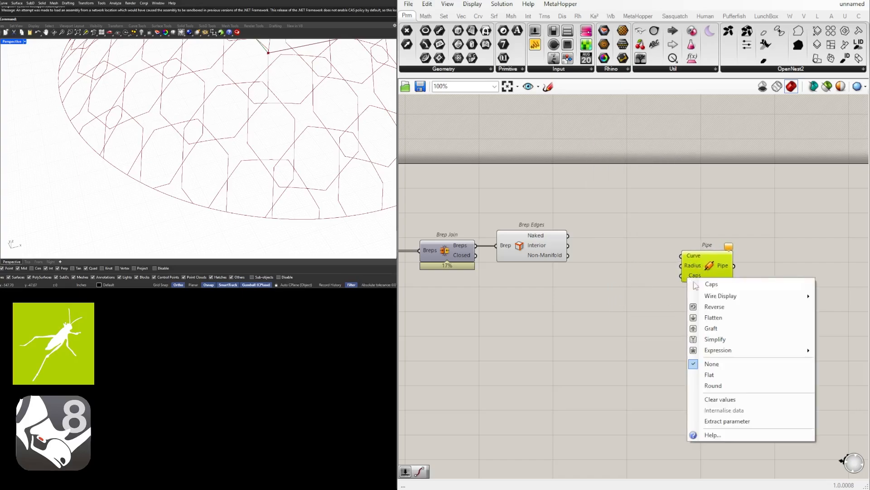
click(719, 374)
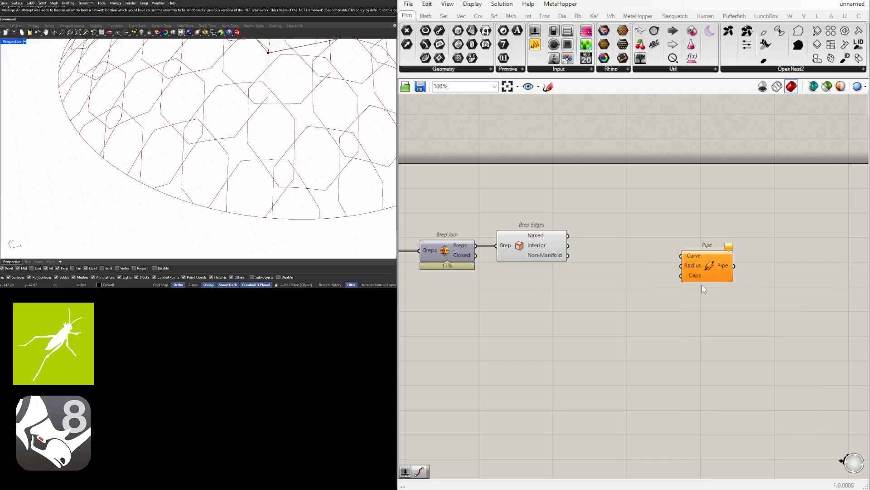
right_click(697, 282)
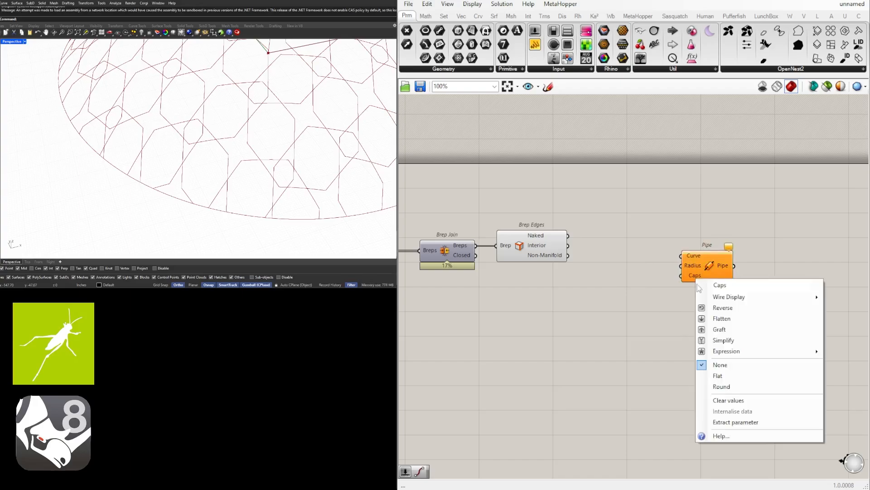
click(716, 384)
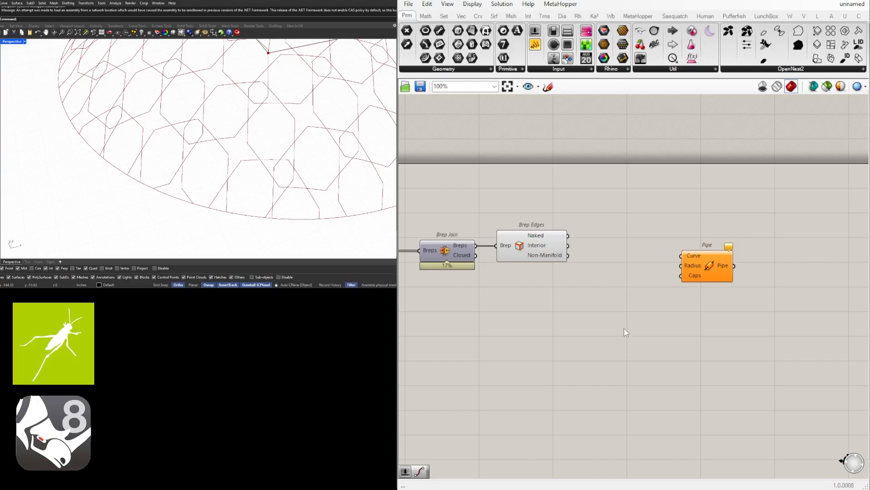
Wire the Naked and Interior outputs of Brep Edges into Pipe's Curve input and inspect the piped dome.
drag(567, 236, 681, 255)
shift+drag(568, 245, 682, 255)
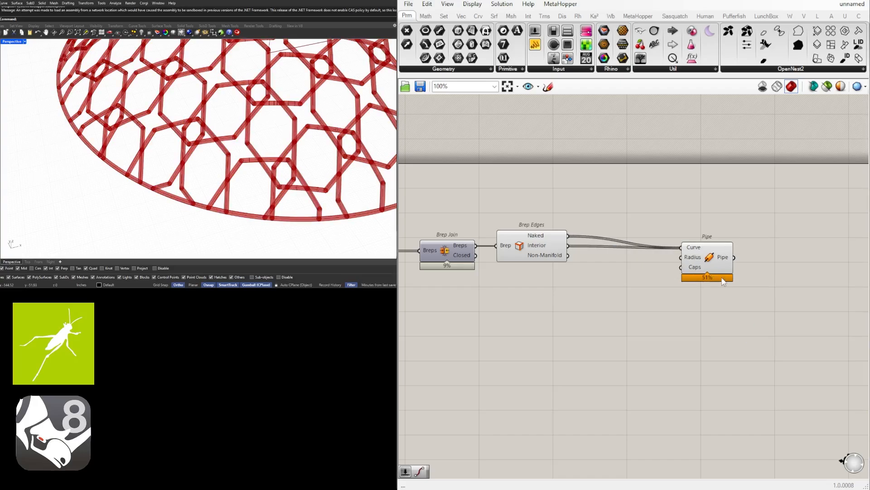
scroll(200, 150, down, 5)
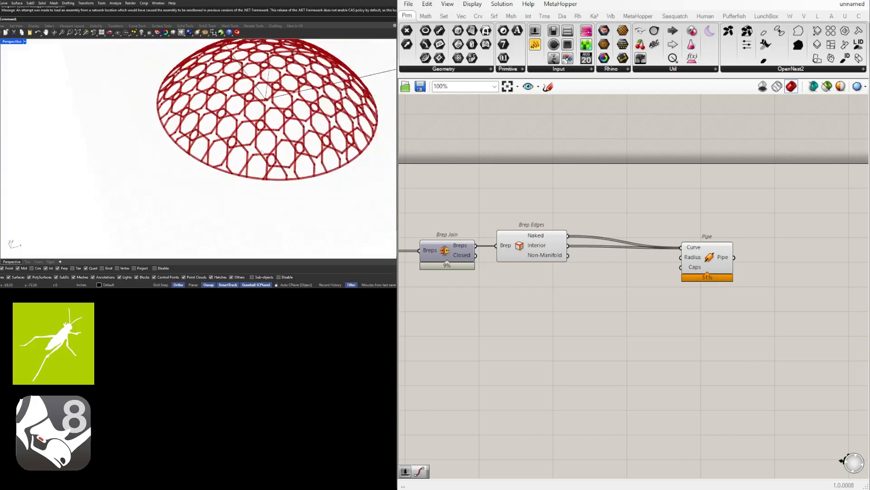
scroll(218, 119, up, 10)
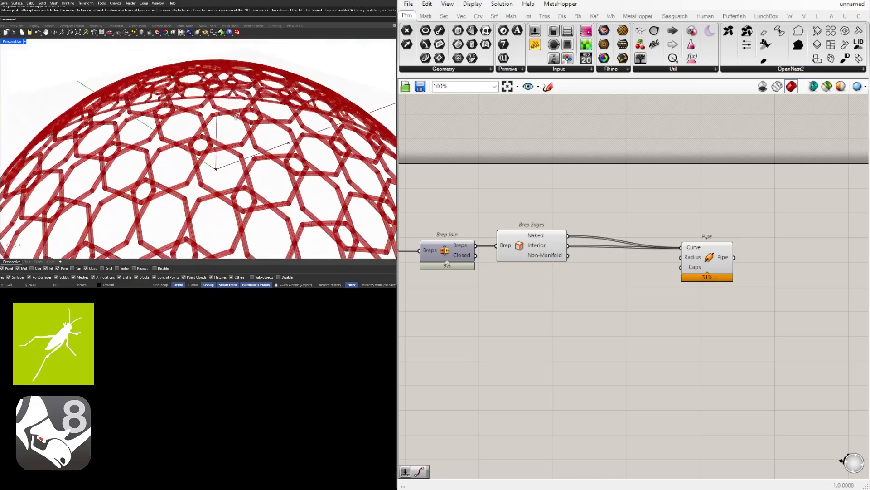
right_drag(218, 119, 245, 161)
scroll(246, 160, down, 5)
scroll(279, 170, up, 8)
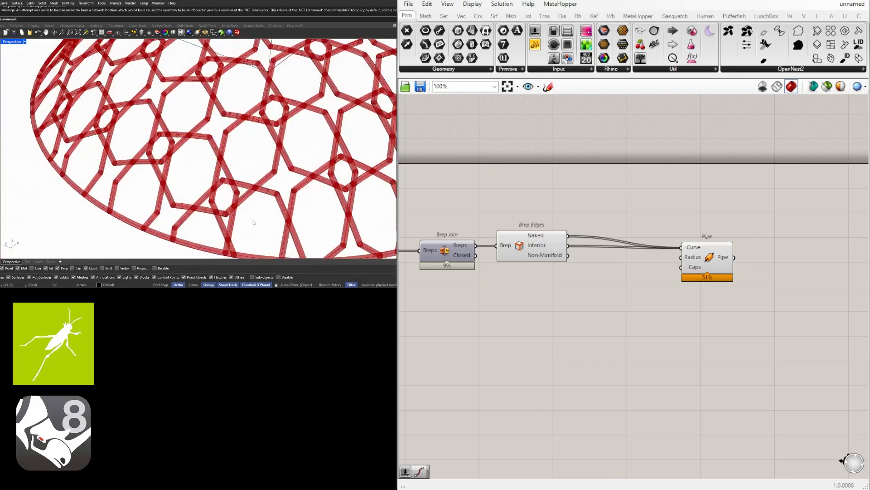
scroll(773, 309, down, 1)
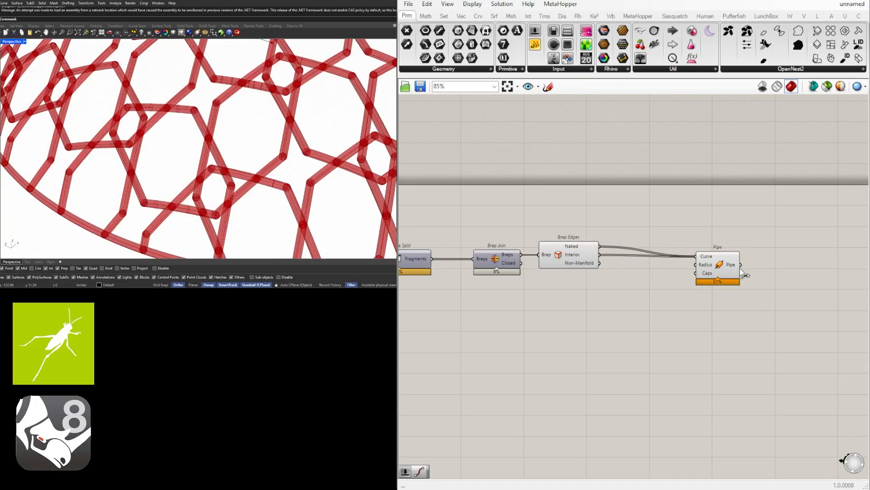
Move the Pipe component closer to Brep Edges.
drag(716, 258, 693, 257)
click(764, 330)
scroll(707, 313, down, 2)
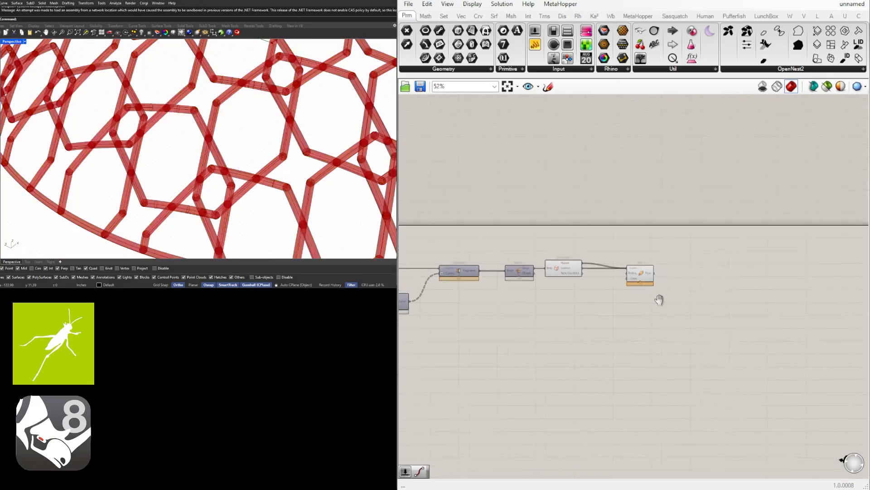
scroll(653, 281, up, 3)
Replace the Pipe component with a MultiPipe component, placed beyond Brep Edges with a gap for wiring.
click(646, 280)
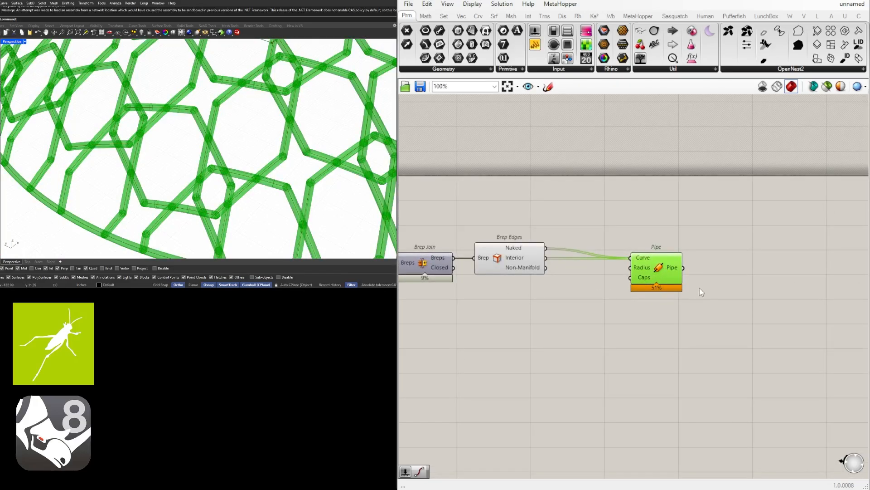
scroll(643, 306, down, 2)
scroll(134, 167, down, 5)
scroll(136, 168, down, 3)
right_drag(136, 168, 137, 213)
scroll(644, 272, up, 2)
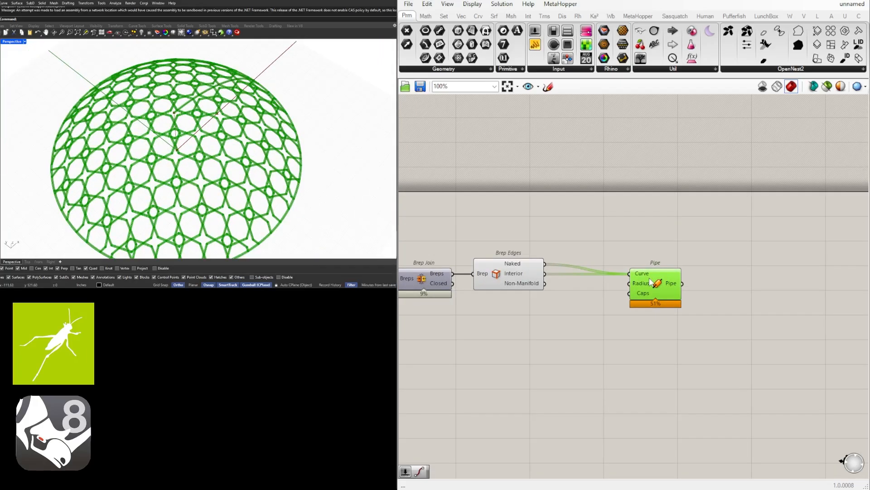
key(Delete)
double_click(629, 291)
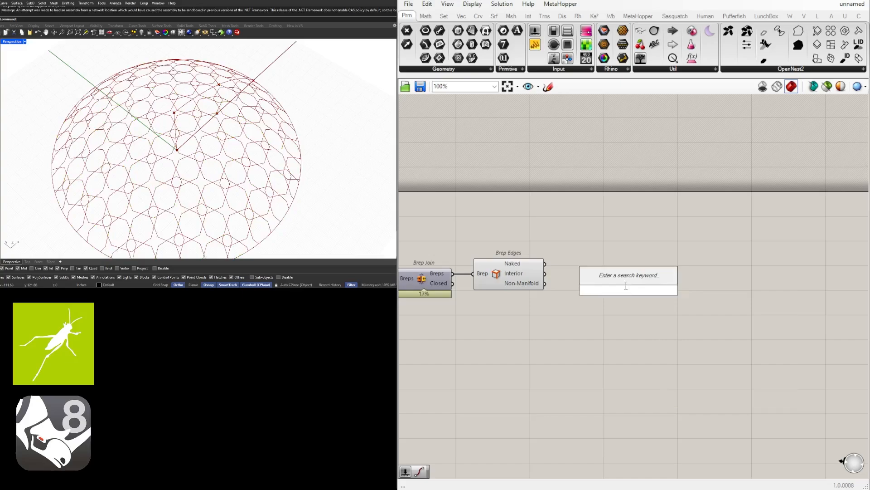
text(multi)
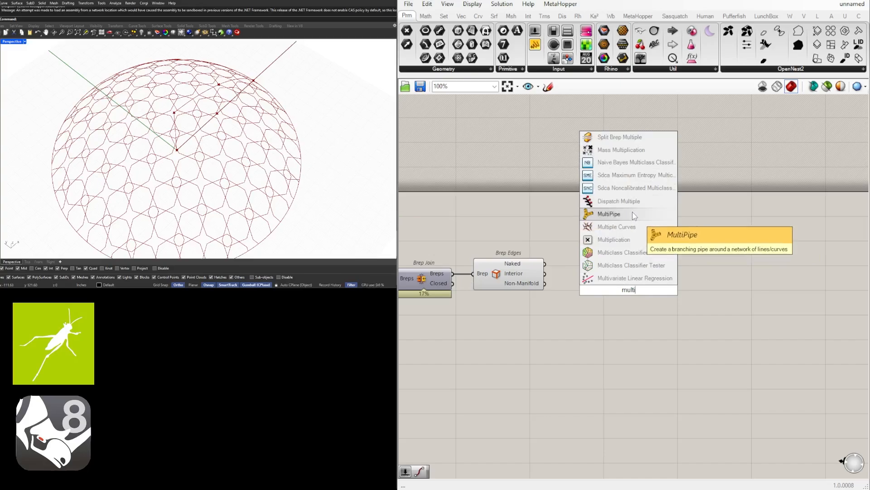
click(609, 213)
drag(616, 269, 668, 286)
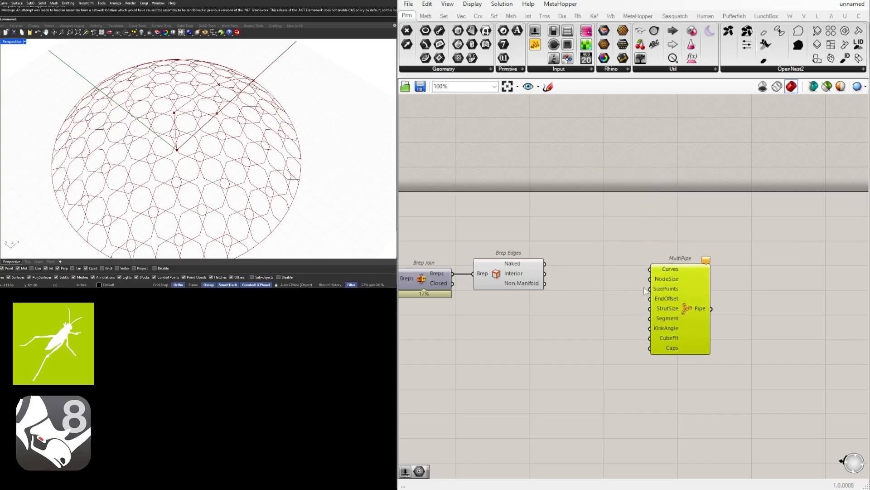
Wire the Naked and Interior outputs of Brep Edges into MultiPipe's Curves input and shift MultiPipe slightly closer.
click(511, 274)
drag(545, 263, 651, 270)
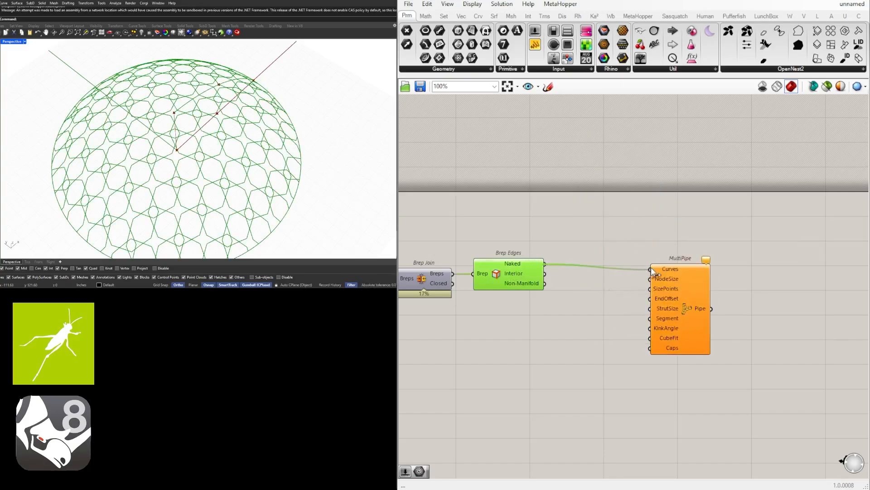
shift+drag(546, 274, 657, 270)
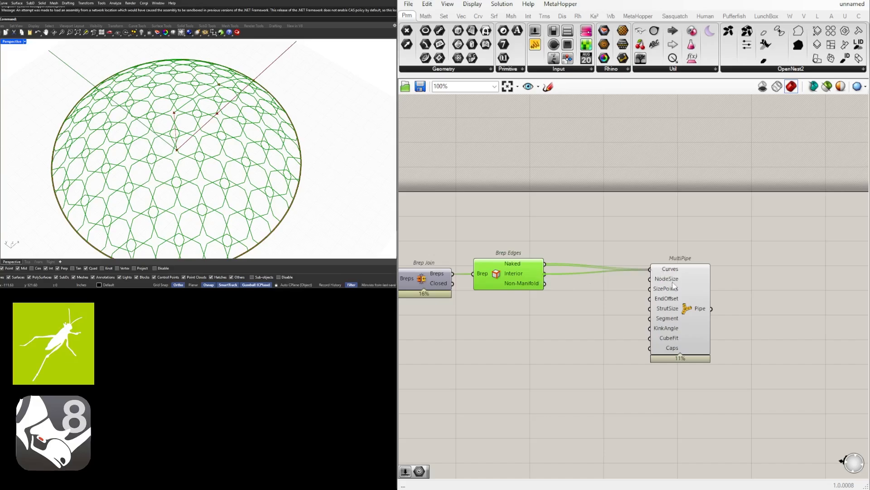
drag(673, 304, 652, 304)
click(537, 366)
Examine the MultiPipe strut junctions up close and the overall lattice dome in the Perspective viewport.
scroll(114, 202, up, 10)
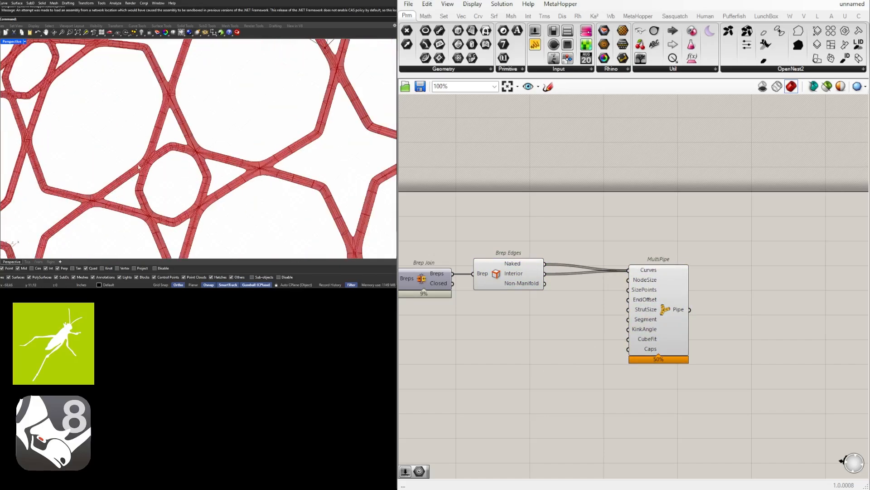
scroll(57, 203, up, 10)
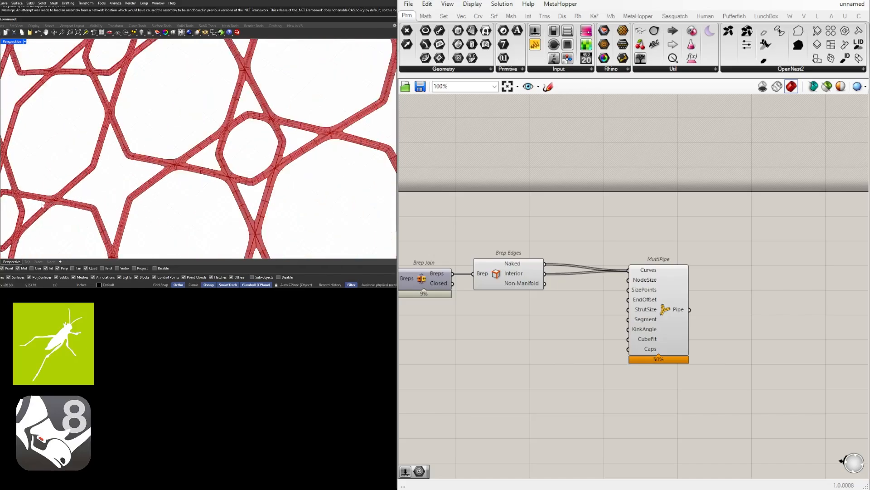
scroll(56, 207, down, 8)
scroll(183, 154, down, 10)
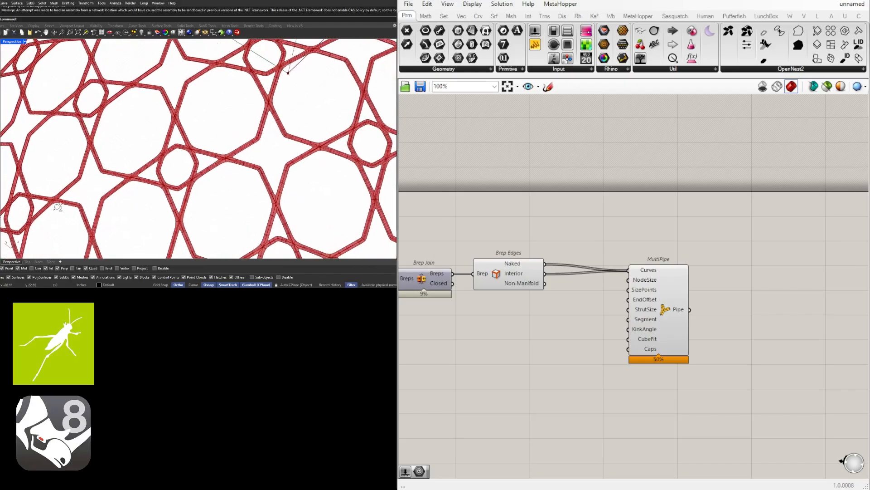
scroll(183, 153, down, 8)
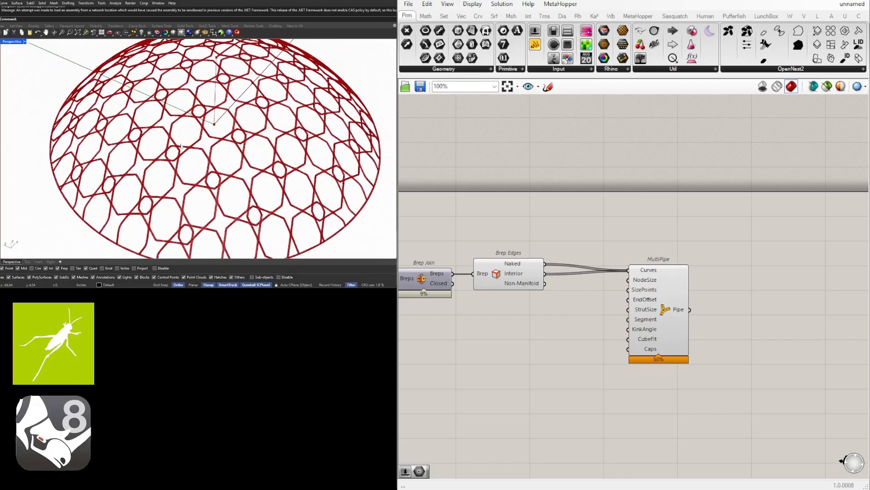
scroll(630, 303, down, 3)
scroll(629, 303, up, 3)
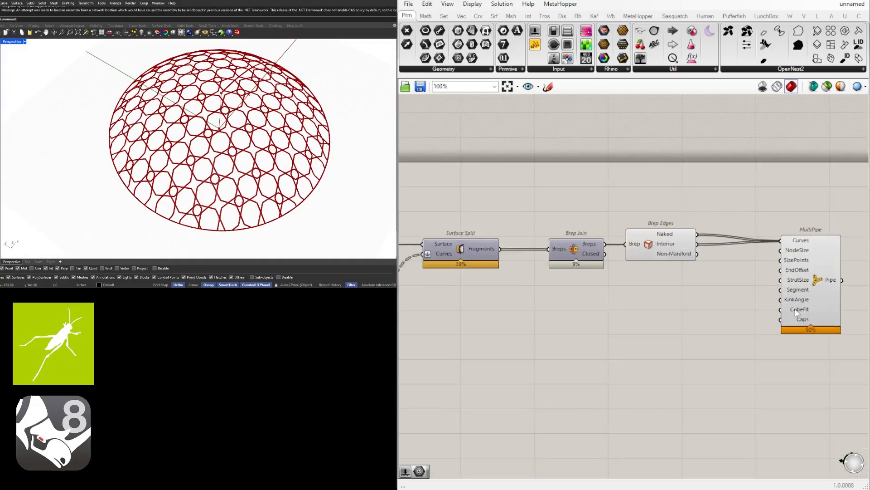
Tighten the layout by moving MultiPipe closer to Brep Edges and the chain from Brep Join onward closer to Surface Split.
click(755, 282)
click(728, 345)
scroll(728, 346, down, 3)
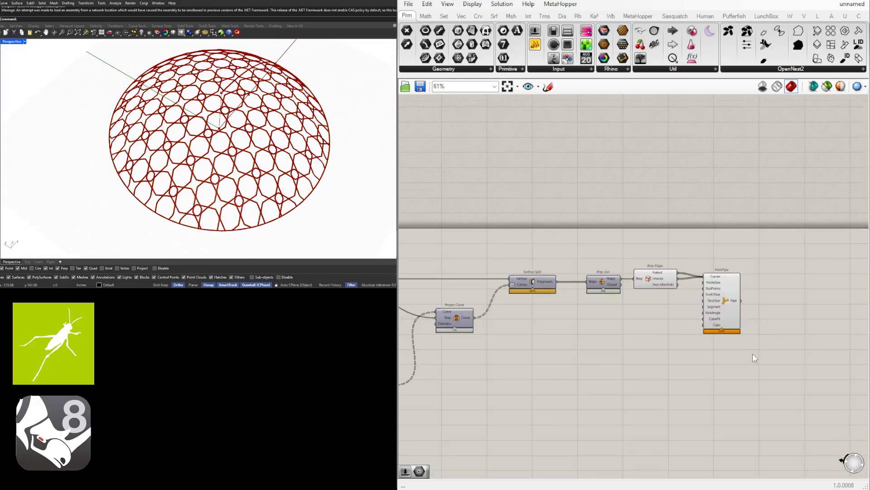
drag(780, 374, 579, 290)
scroll(606, 272, up, 4)
click(599, 246)
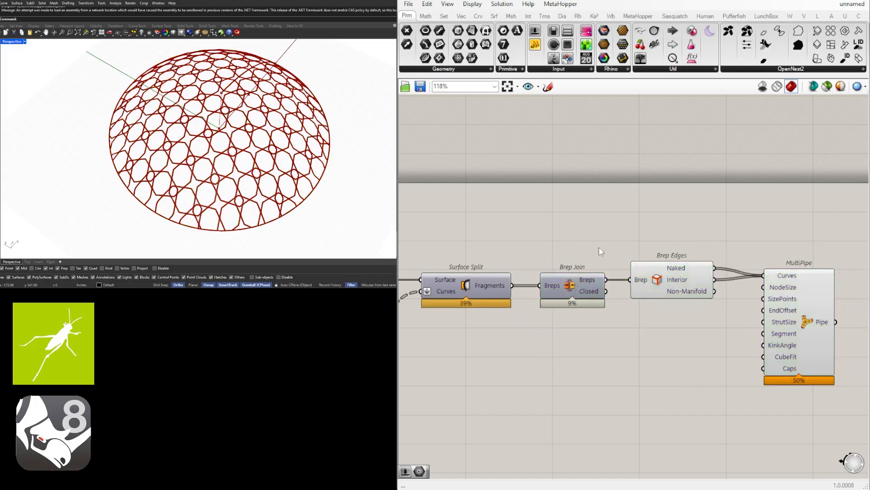
Review the component chain from Project Curve through Surface Split and Brep Join to MultiPipe.
scroll(652, 359, down, 3)
drag(782, 414, 707, 287)
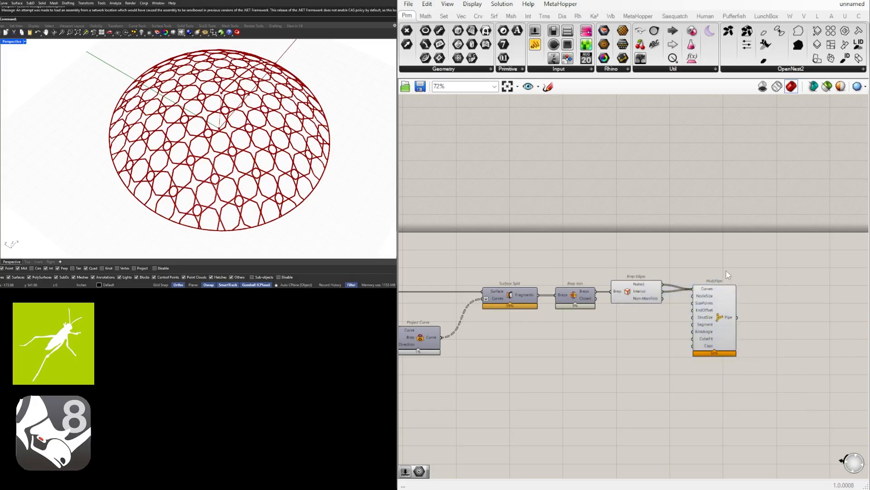
scroll(723, 270, up, 3)
right_drag(570, 369, 630, 317)
scroll(543, 274, down, 3)
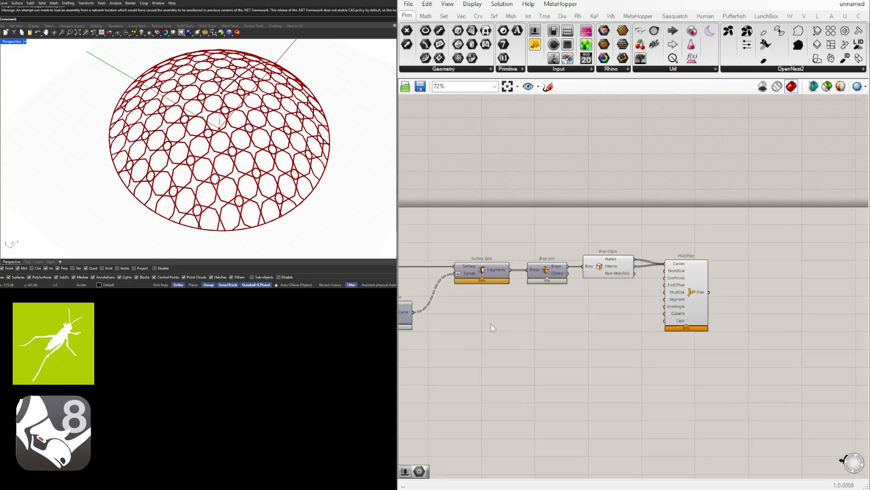
right_drag(491, 324, 546, 288)
scroll(503, 232, up, 3)
scroll(514, 232, down, 2)
right_drag(515, 232, 704, 237)
scroll(707, 237, up, 3)
scroll(710, 234, down, 2)
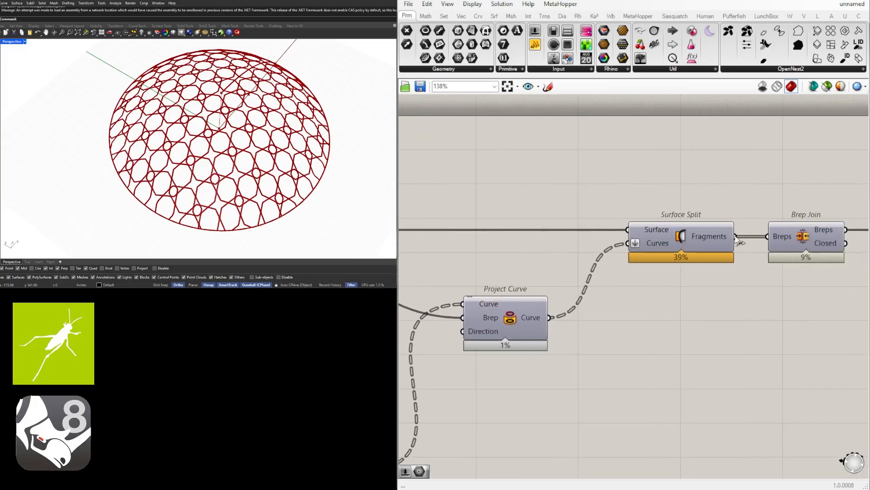
scroll(703, 232, down, 1)
Move Surface Split, Brep Join, Brep Edges and MultiPipe together farther away from Project Curve.
scroll(702, 232, down, 2)
right_drag(702, 232, 655, 279)
right_drag(802, 311, 709, 296)
drag(823, 378, 574, 224)
scroll(516, 263, up, 3)
drag(611, 266, 721, 266)
click(539, 241)
right_drag(475, 249, 638, 238)
right_drag(817, 265, 701, 257)
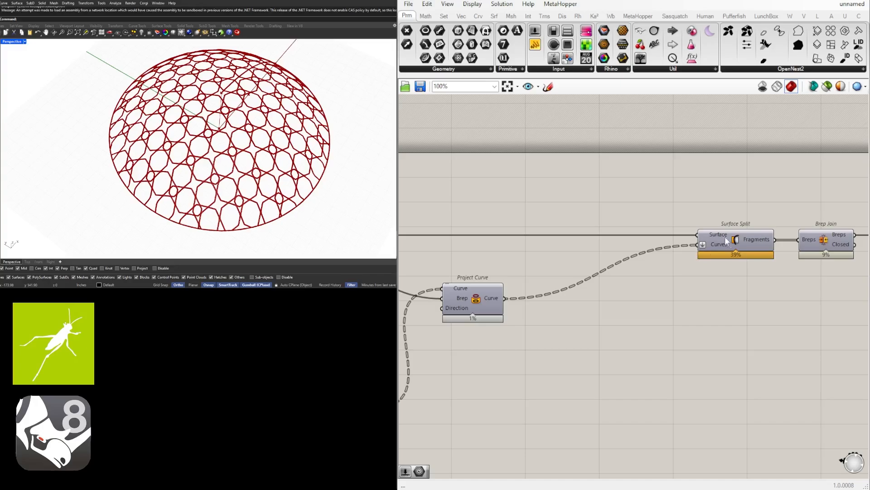
Enable the preview of the Project Curve component.
click(478, 299)
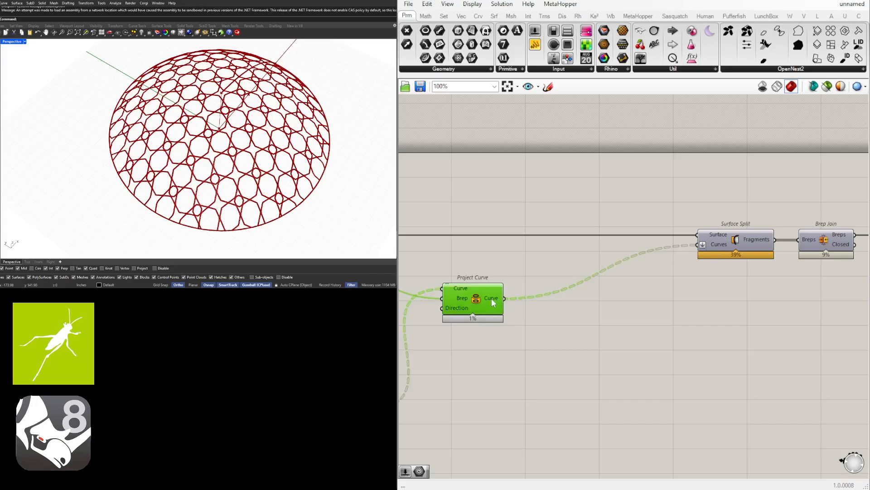
middle_click(492, 298)
click(486, 330)
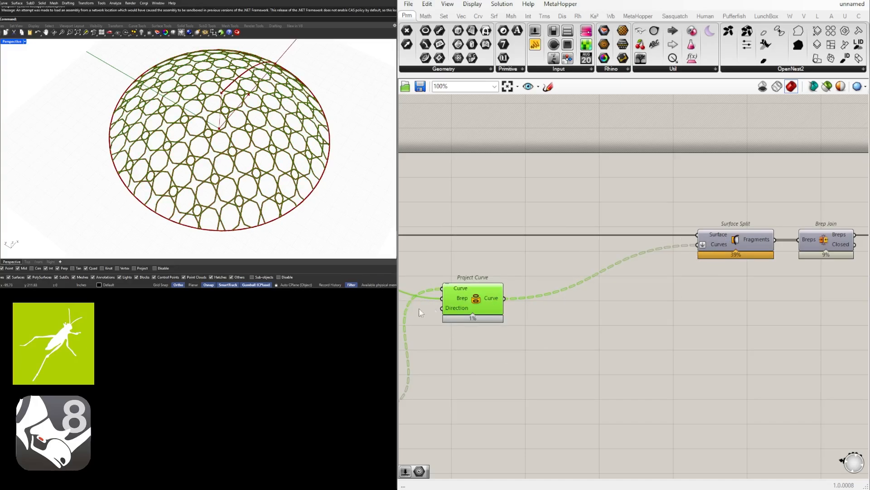
Insert a Relay on the wire feeding Surface Split's Curves input and place it right beside Project Curve's output.
click(720, 240)
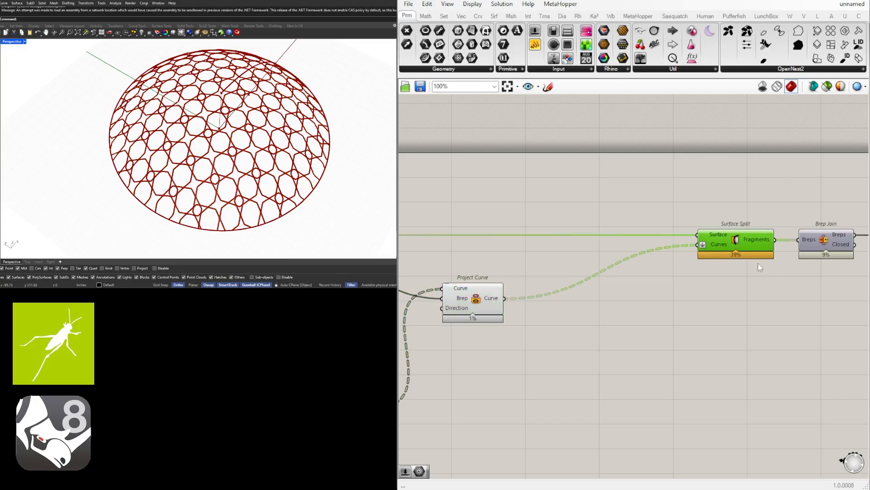
scroll(656, 255, up, 3)
click(678, 247)
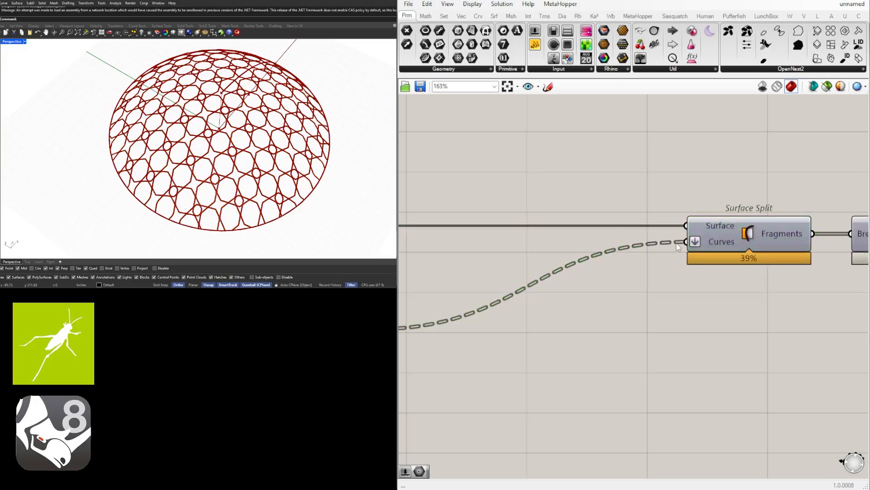
double_click(684, 243)
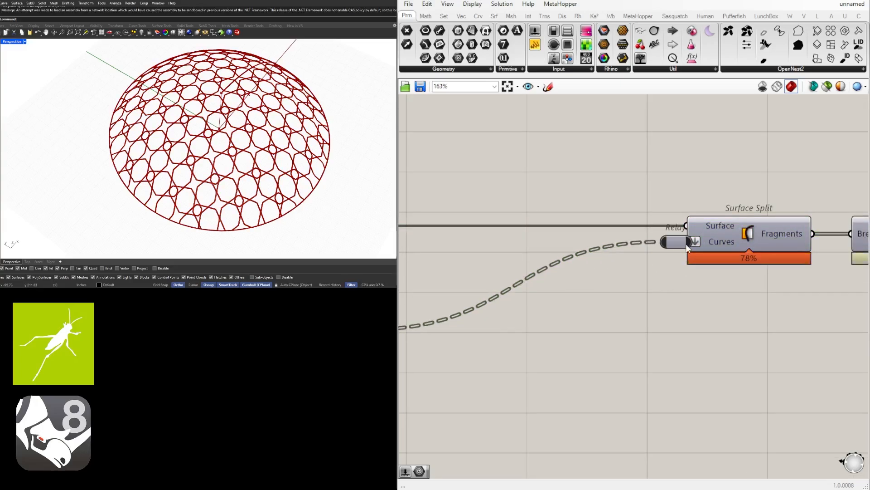
drag(687, 247, 538, 247)
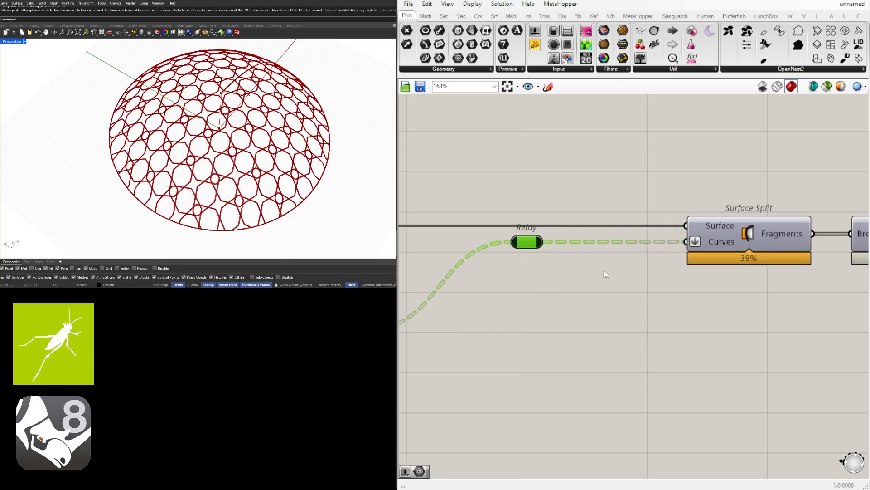
click(605, 273)
scroll(587, 276, down, 5)
drag(557, 267, 514, 310)
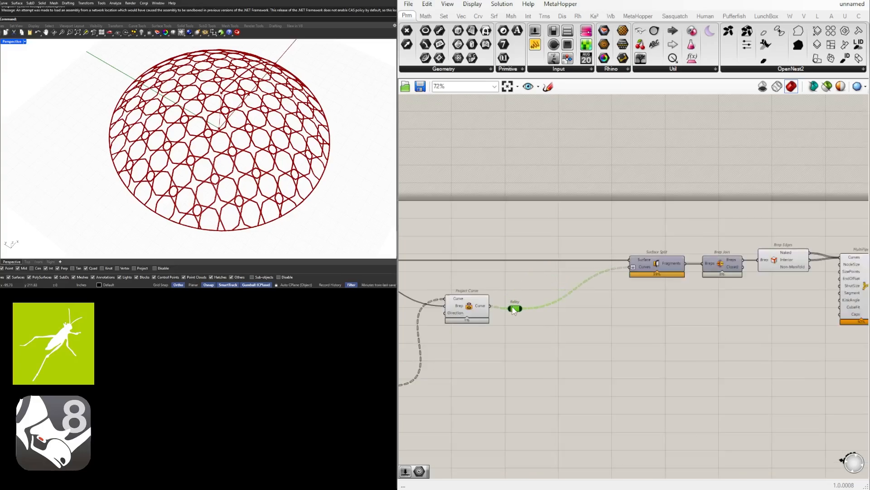
click(552, 325)
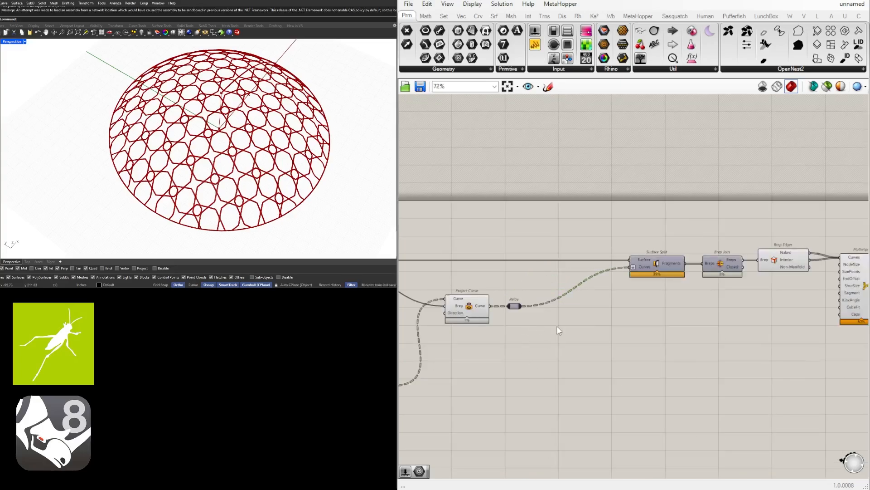
scroll(572, 328, up, 2)
double_click(587, 353)
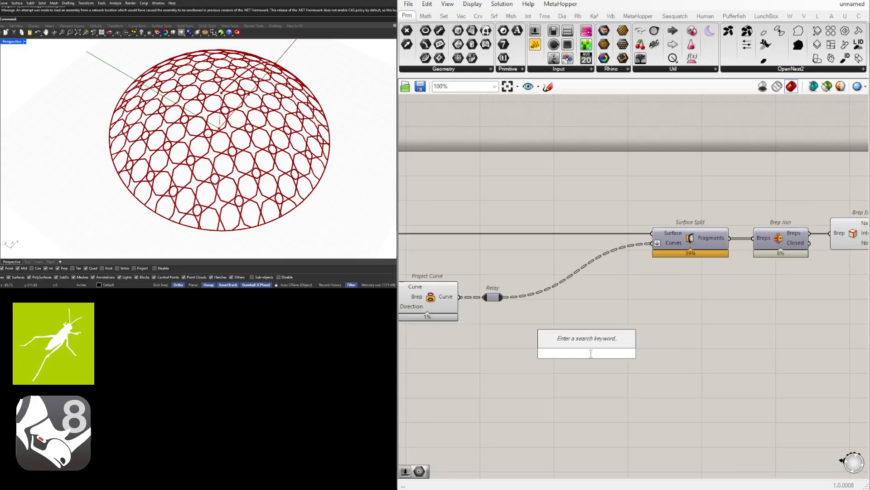
text(d)
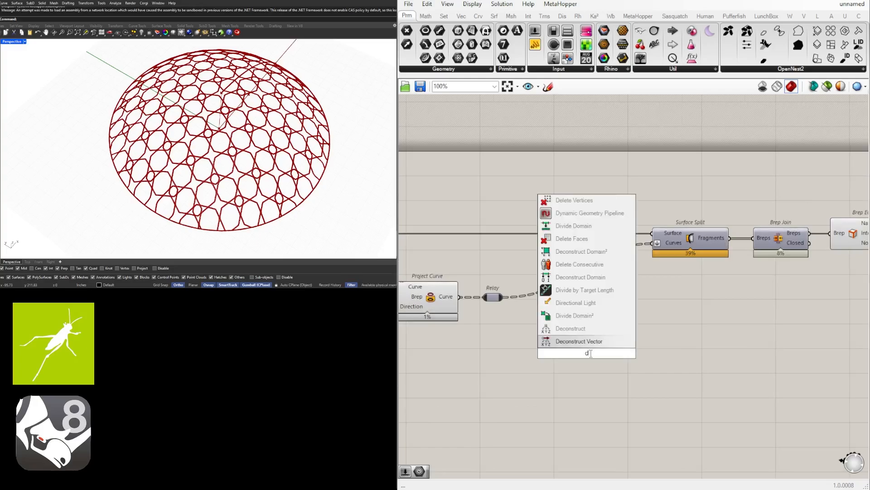
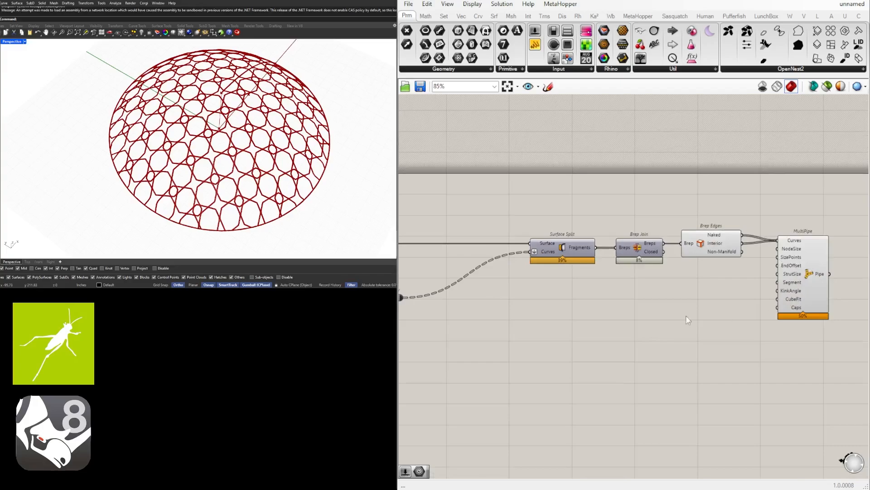
Add a Data Dam component beside the Relay that follows Project Curve.
right_drag(454, 304, 561, 301)
scroll(570, 311, up, 1)
double_click(570, 312)
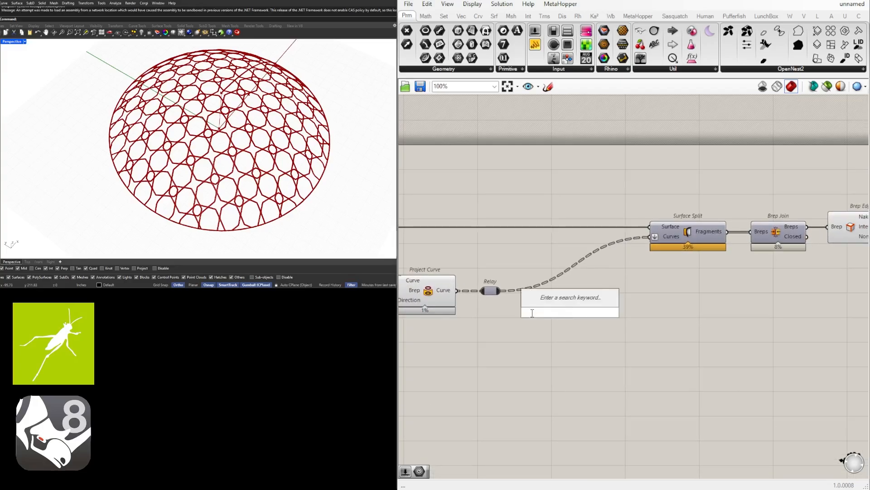
text(dat)
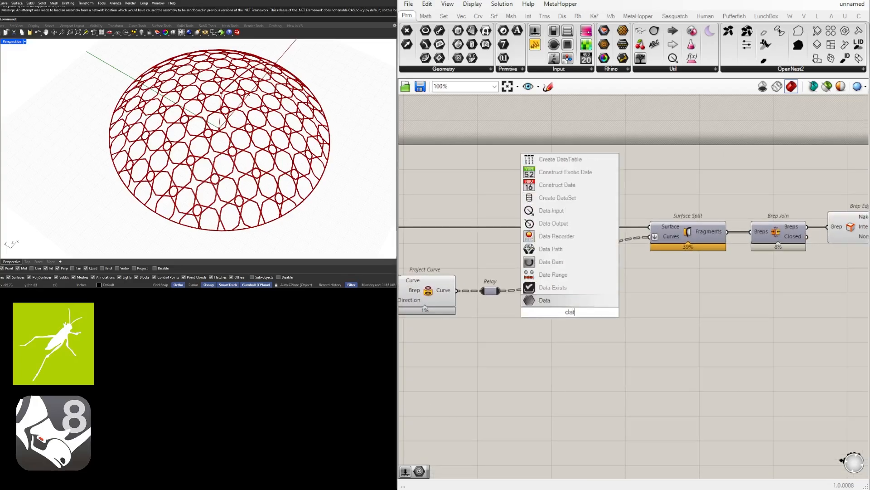
text(adam)
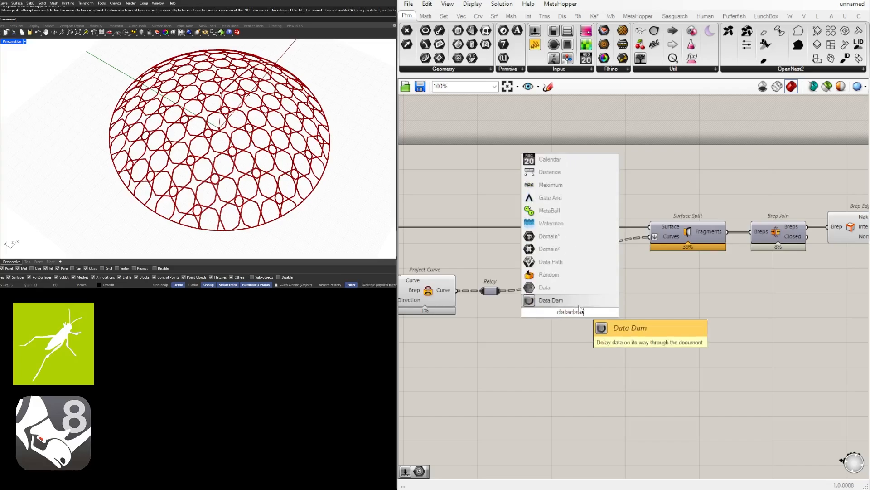
key(Return)
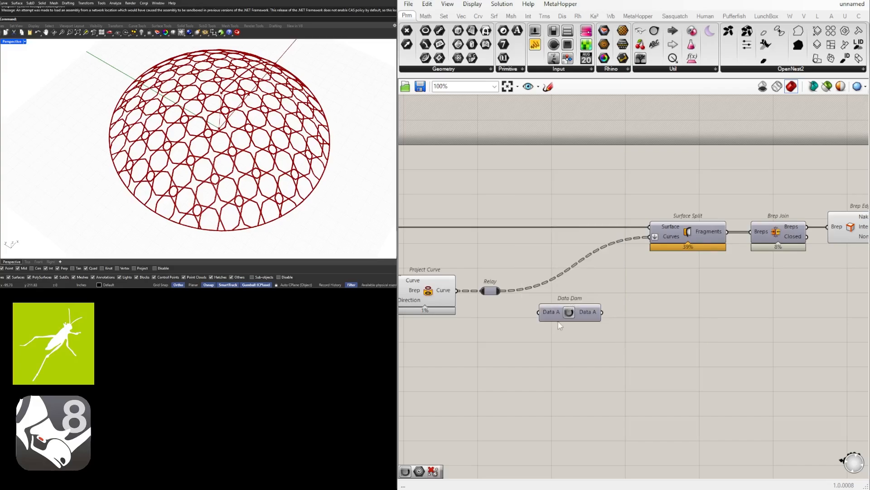
Wire Project Curve's output through the Data Dam into the Relay and place the Data Dam in line between them.
scroll(506, 297, up, 2)
drag(482, 290, 543, 303)
right_drag(498, 320, 542, 316)
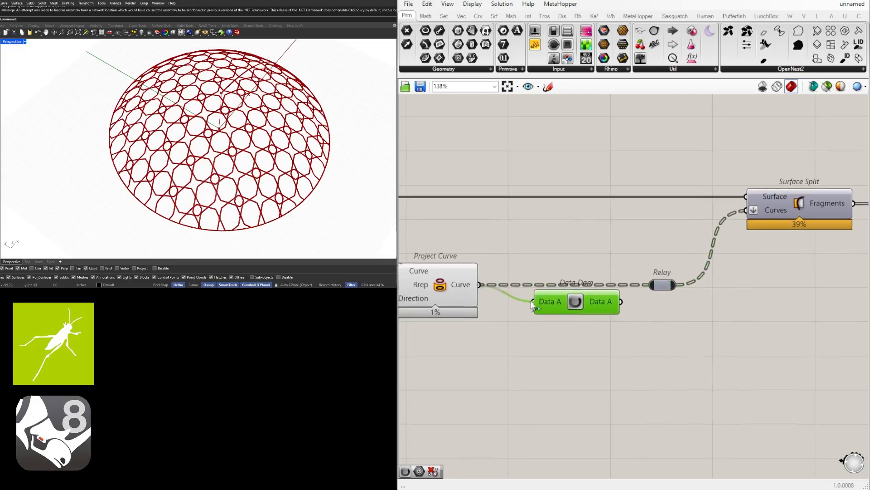
drag(551, 307, 537, 290)
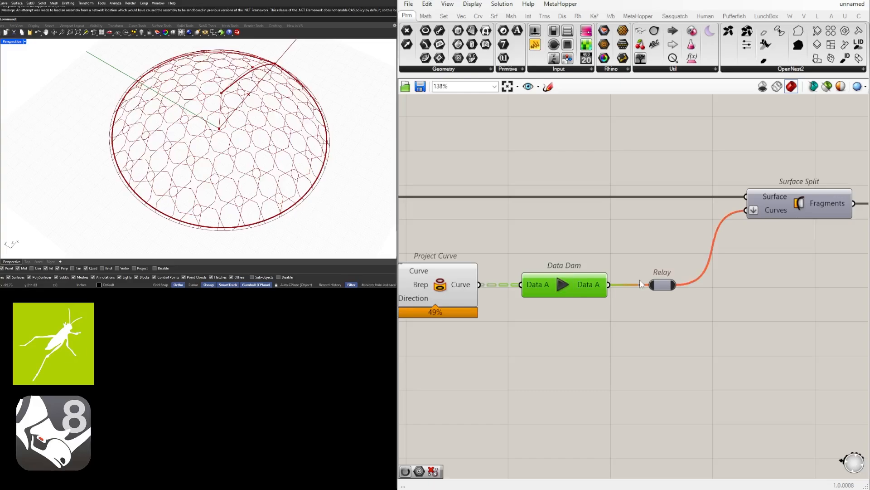
Examine the Data Dam and the downstream components from Surface Split to MultiPipe.
scroll(766, 190, down, 4)
scroll(707, 232, up, 3)
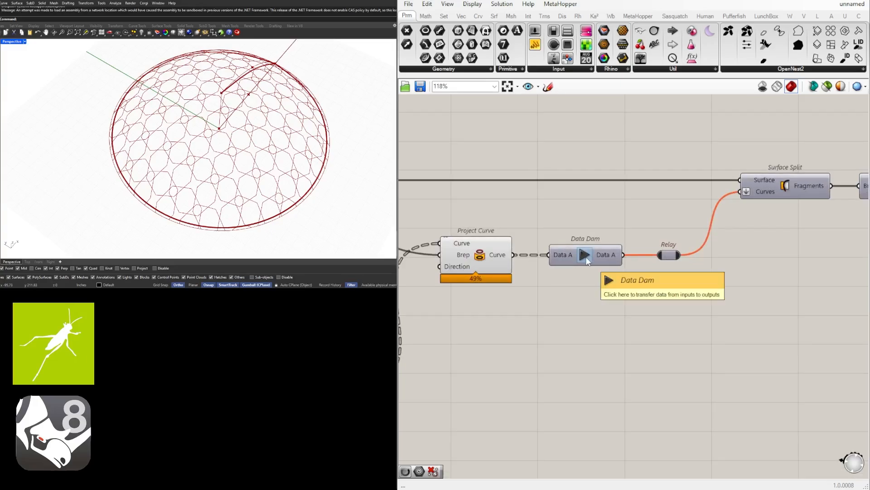
scroll(587, 260, down, 2)
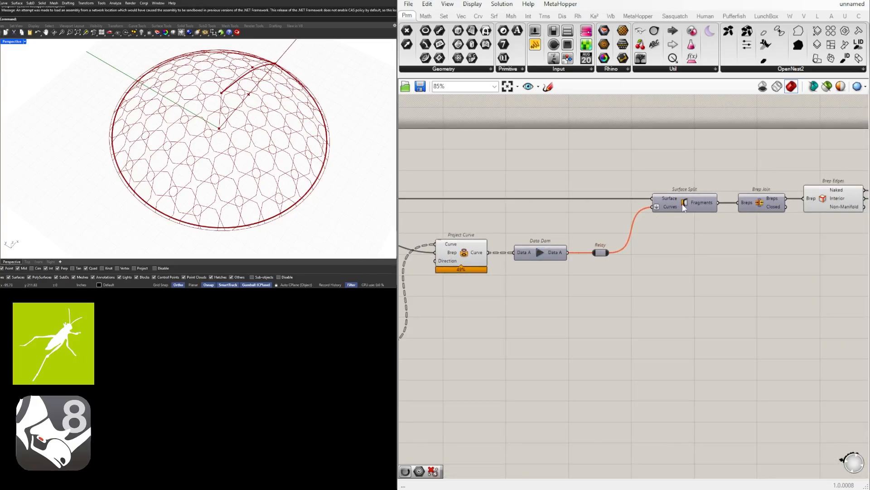
click(685, 206)
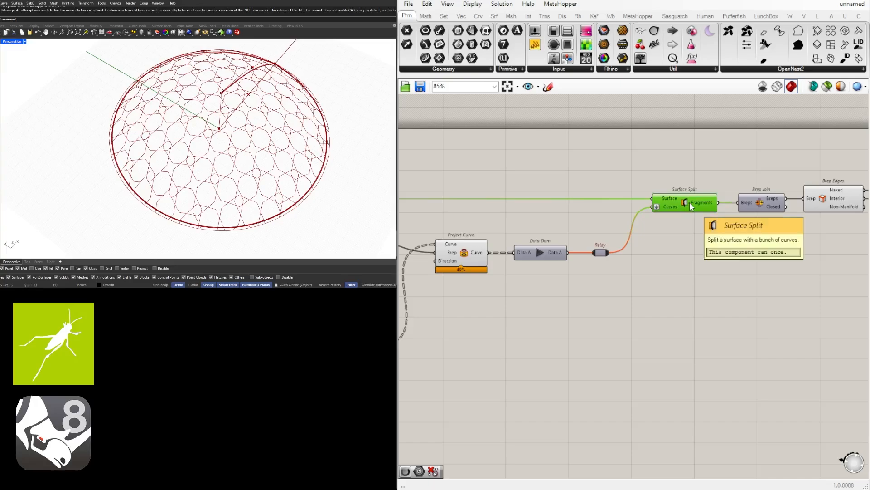
right_drag(689, 202, 468, 202)
click(619, 188)
click(713, 211)
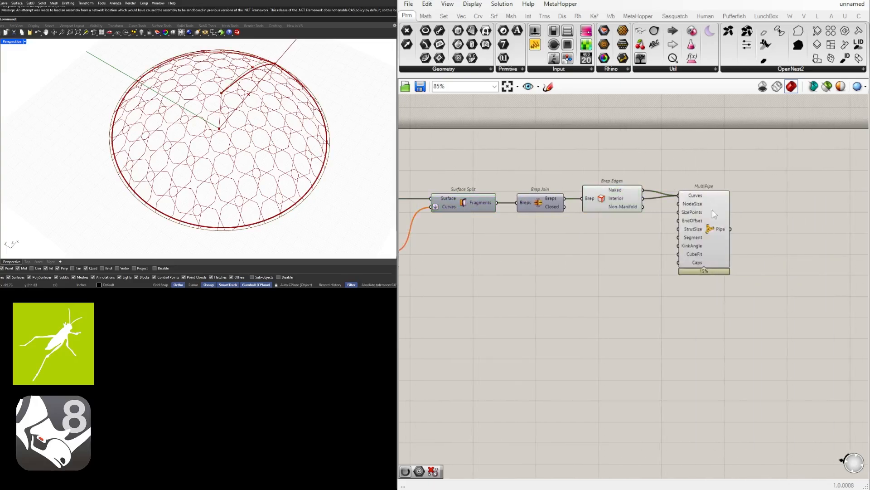
drag(736, 317, 734, 295)
right_drag(689, 297, 718, 282)
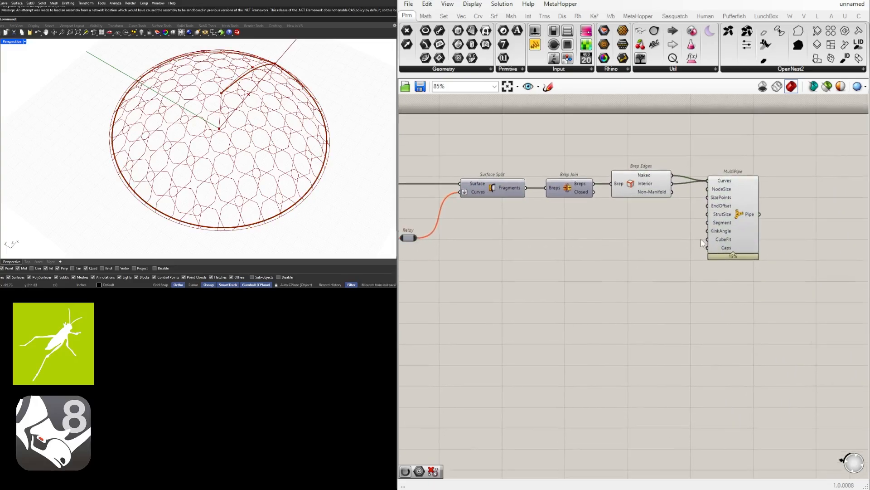
Disable the preview of the Brep Edges component.
drag(658, 235, 630, 165)
middle_click(644, 162)
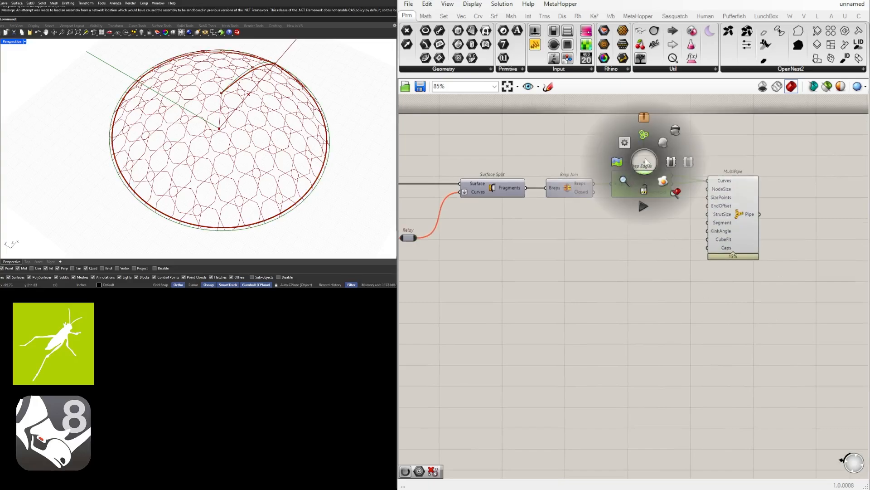
click(677, 131)
Trace the wiring from Project Curve through the Data Dam and Surface Split to MultiPipe.
right_drag(604, 200, 763, 188)
right_drag(540, 236, 654, 230)
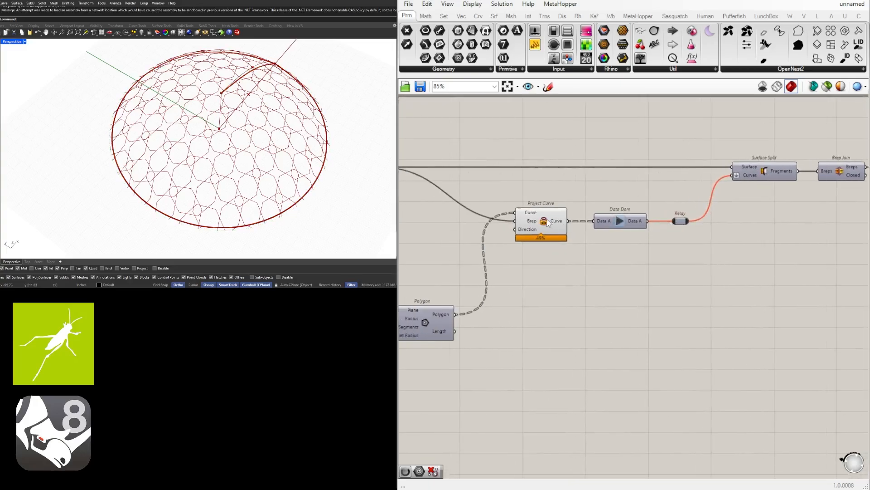
click(547, 223)
right_drag(557, 290, 629, 280)
click(649, 284)
right_drag(725, 277, 585, 263)
scroll(585, 263, down, 4)
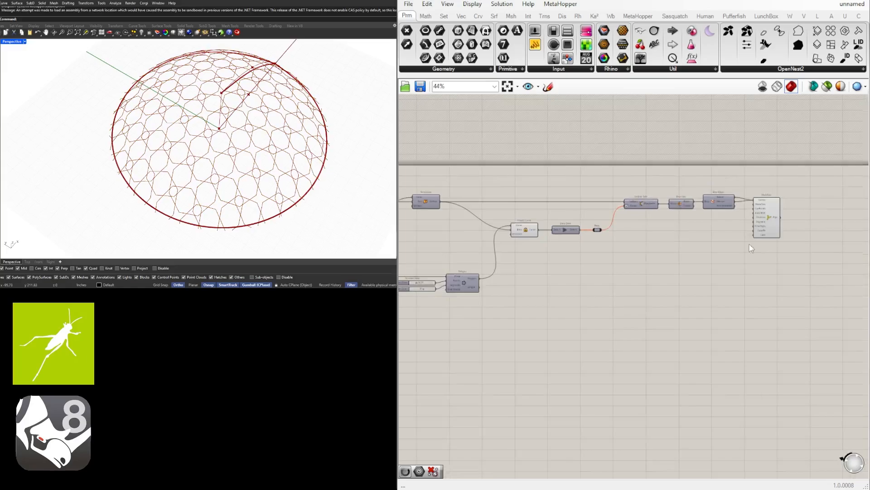
right_drag(784, 200, 715, 180)
scroll(715, 181, up, 4)
scroll(603, 227, down, 2)
Set the slider feeding the Polygon component's Radius input to 33.83.
right_drag(472, 276, 698, 259)
right_drag(474, 277, 611, 265)
scroll(551, 258, up, 3)
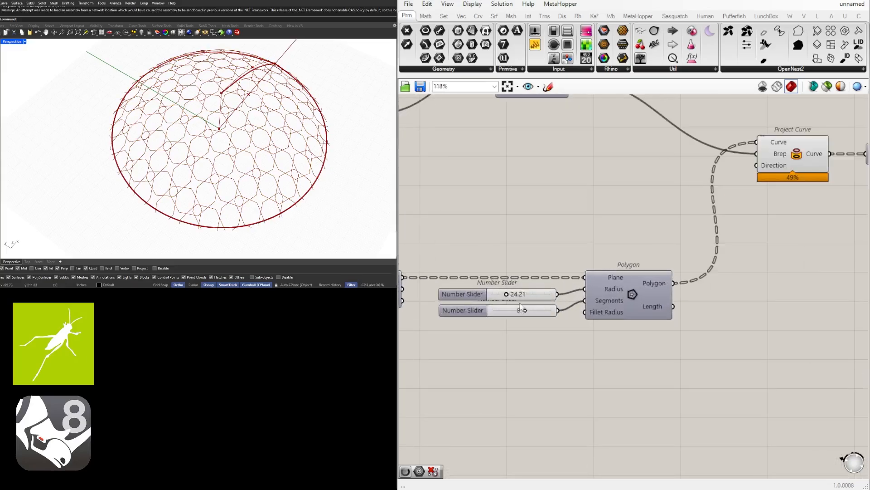
scroll(520, 307, up, 5)
mouse_move(517, 271)
mouse_down()
mouse_move(510, 271)
mouse_move(544, 277)
mouse_move(533, 276)
mouse_up()
Set both the U Count and V Count sliders of Divide Surface to 5.
scroll(508, 270, down, 5)
right_drag(508, 269, 780, 260)
right_drag(492, 264, 538, 264)
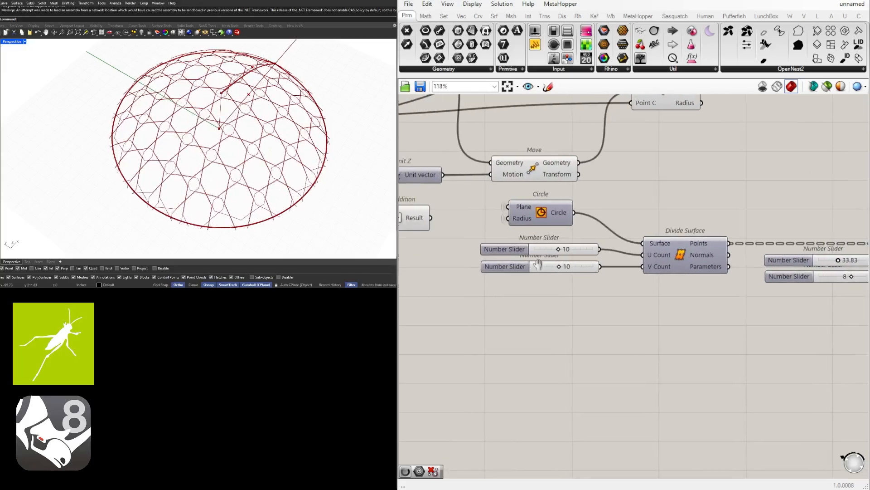
scroll(537, 265, up, 4)
right_drag(724, 262, 602, 262)
scroll(580, 263, down, 2)
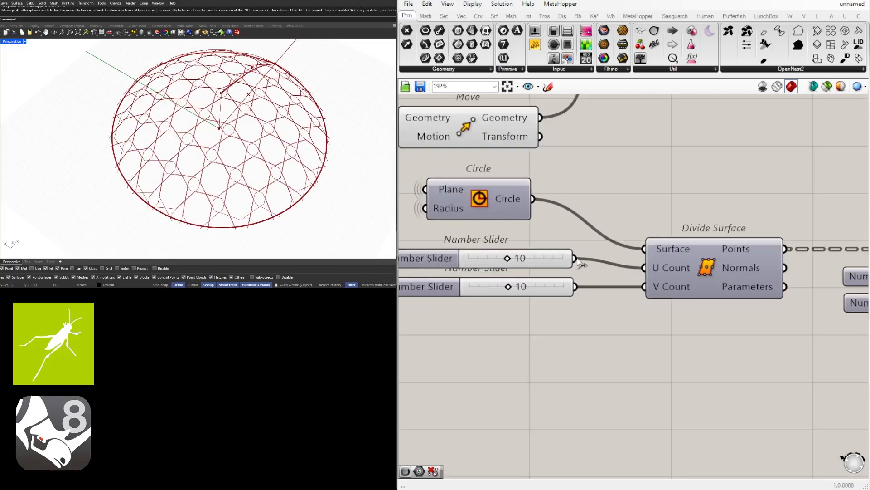
scroll(515, 257, up, 2)
double_click(517, 257)
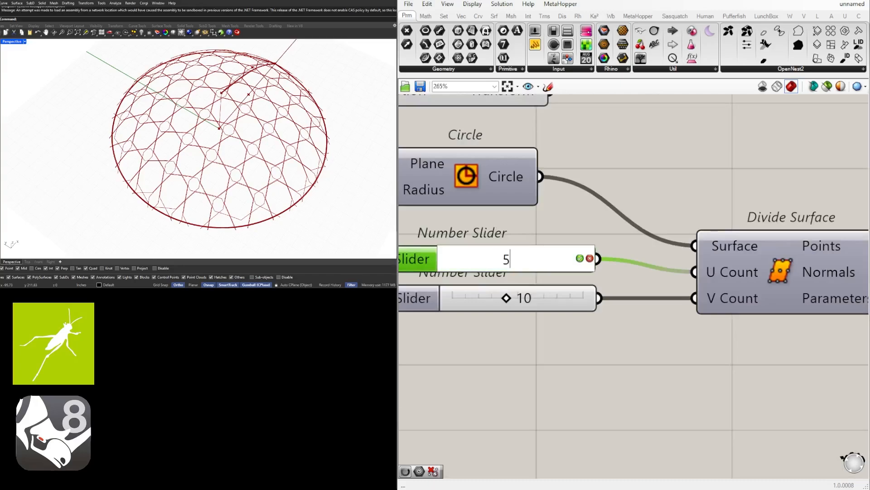
key(Return)
double_click(517, 298)
text(5)
key(Return)
Increase the Polygon radius slider to 63.25 and view the projected pattern from above.
scroll(477, 259, down, 6)
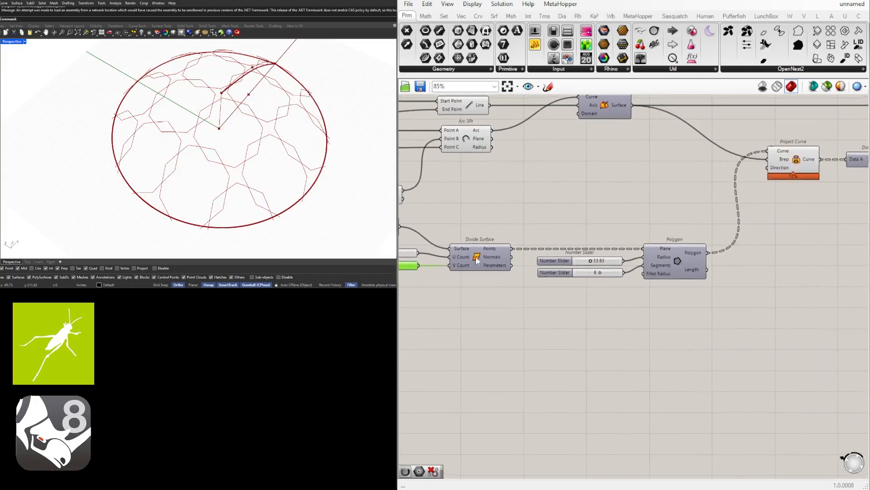
scroll(580, 272, up, 6)
drag(572, 280, 611, 287)
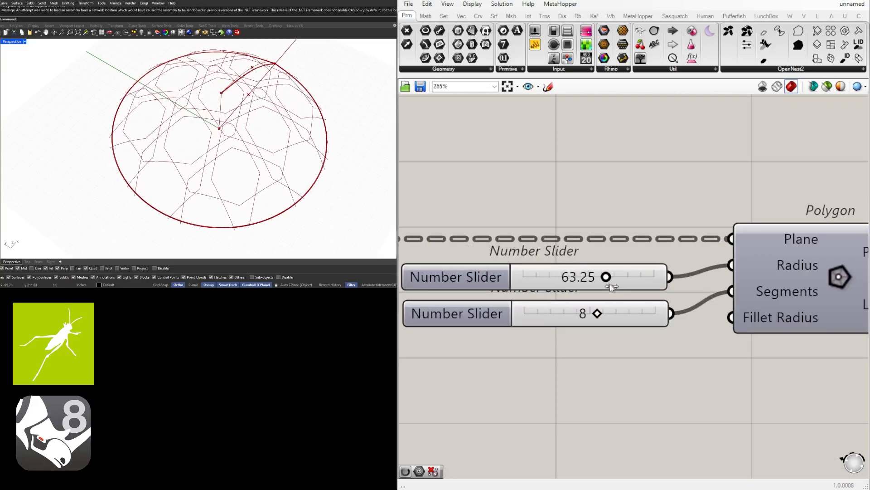
right_drag(186, 168, 175, 193)
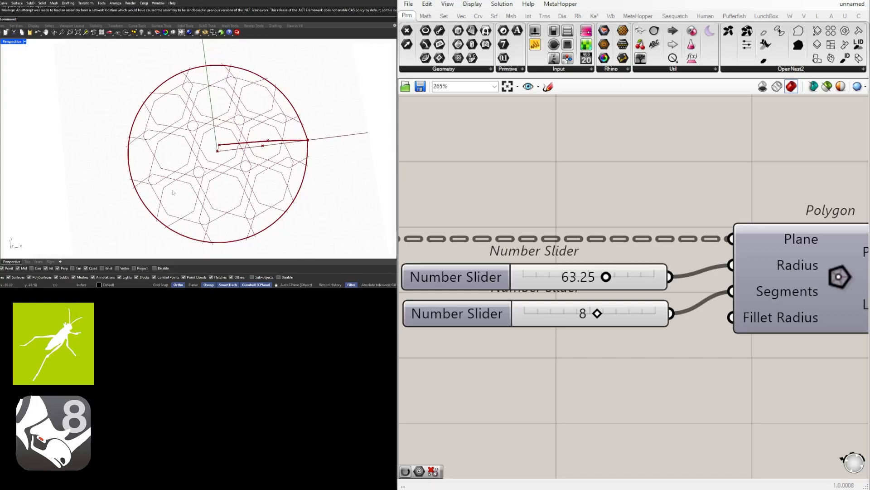
Try 17.44 on the slider feeding Addition's B input and return it to 18.33.
scroll(508, 303, down, 3)
scroll(508, 302, down, 4)
right_drag(508, 303, 589, 301)
right_drag(482, 276, 596, 290)
scroll(542, 281, up, 5)
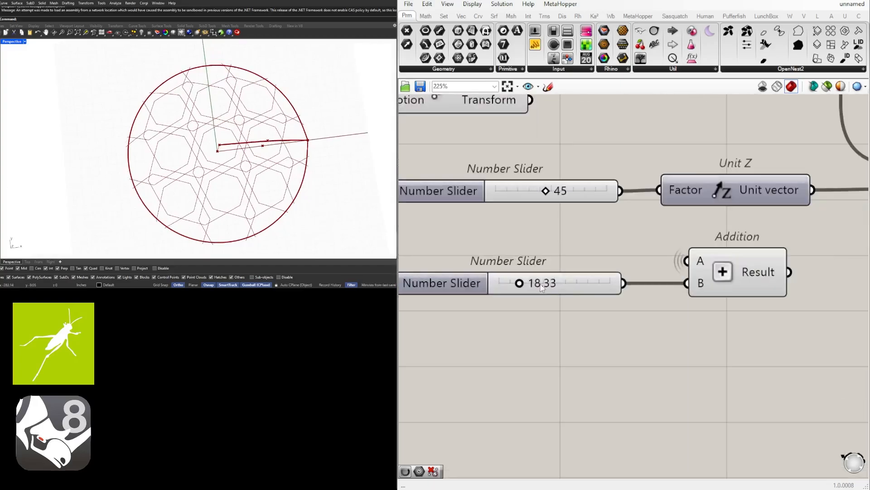
mouse_move(522, 287)
mouse_down()
mouse_move(583, 289)
mouse_move(523, 284)
mouse_up()
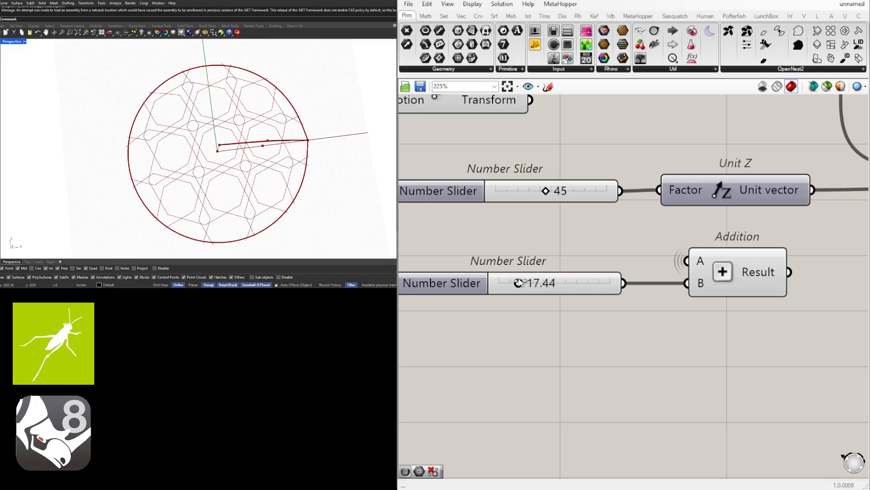
scroll(534, 214, down, 3)
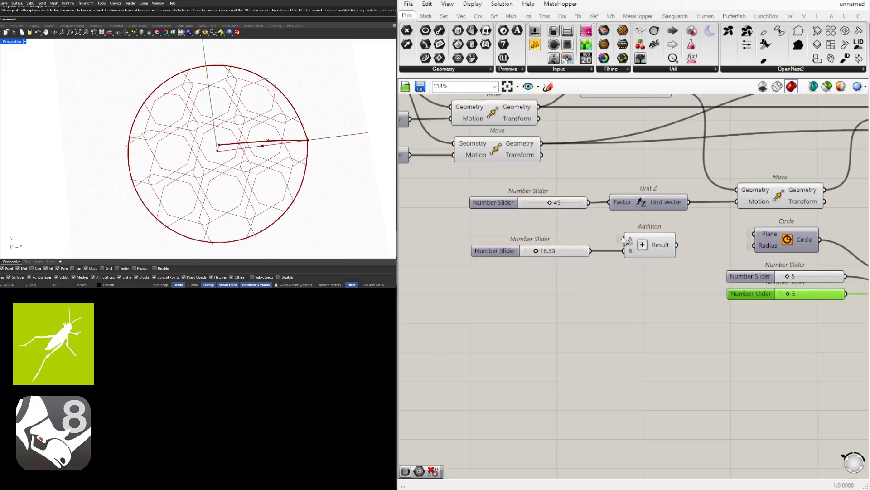
Set both the U Count and V Count sliders of Divide Surface to 8.
scroll(592, 274, up, 3)
right_drag(788, 265, 500, 262)
double_click(520, 293)
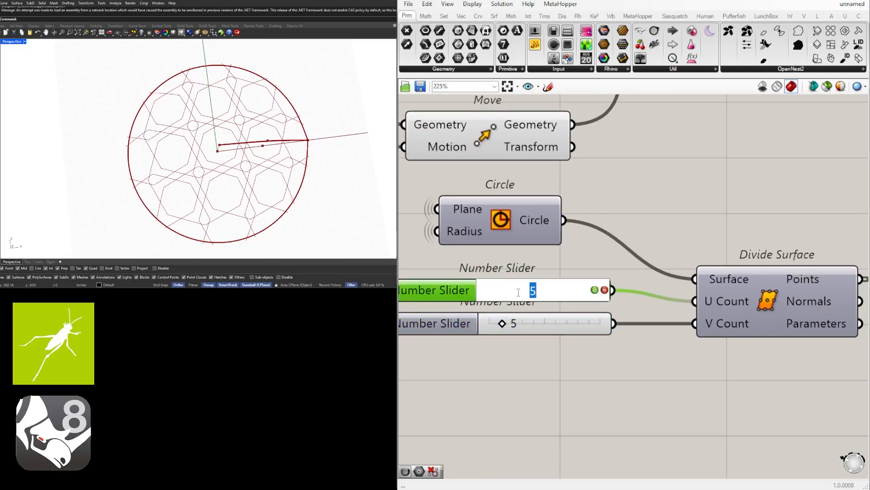
text(8)
key(Return)
double_click(519, 323)
text(8)
key(Return)
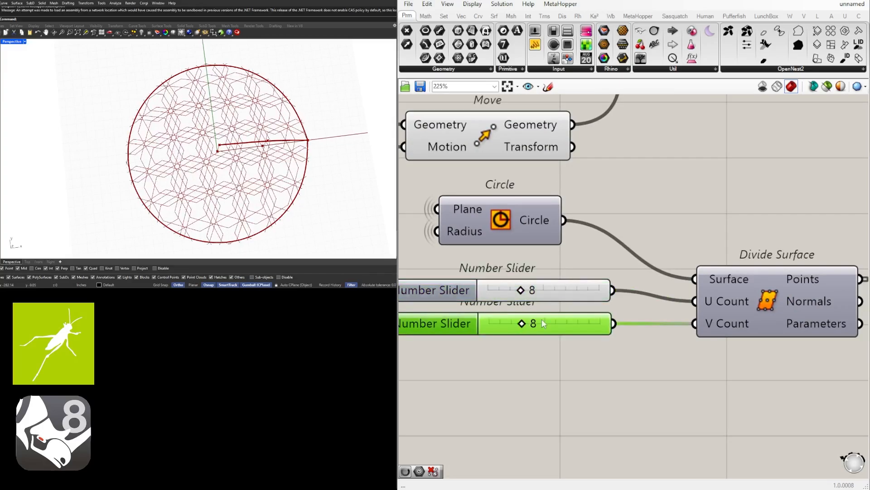
Adjust the slider feeding Addition's B input and set the Polygon radius to 51.21.
scroll(569, 320, down, 5)
right_drag(569, 320, 862, 309)
scroll(673, 301, up, 2)
right_drag(725, 278, 595, 300)
scroll(597, 300, up, 5)
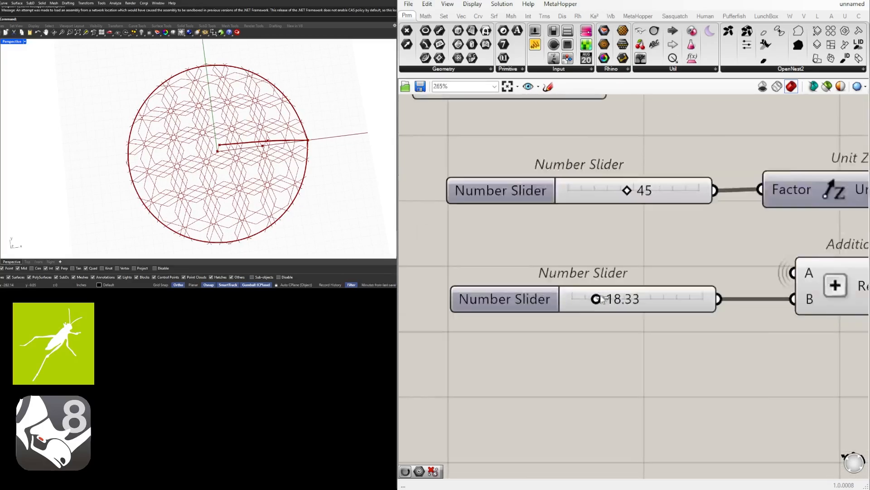
drag(597, 304, 667, 310)
scroll(721, 304, down, 6)
scroll(689, 309, up, 7)
scroll(629, 211, down, 10)
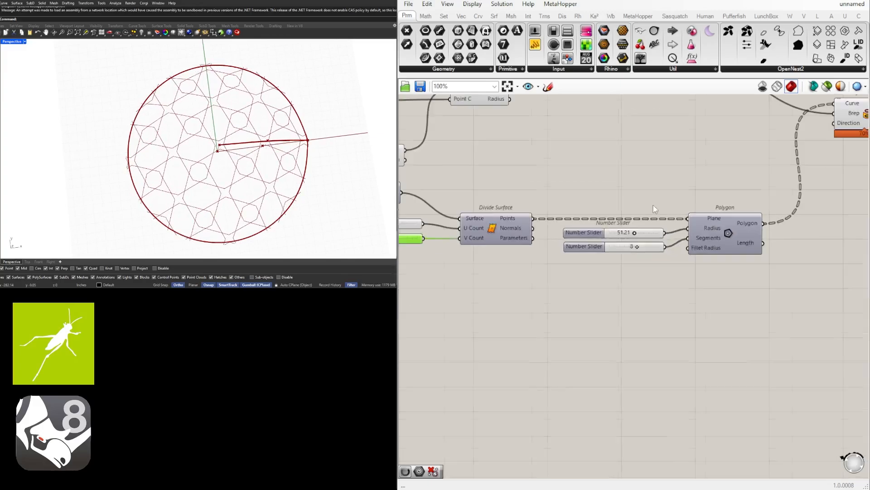
Release the updated projected curves through the Data Dam and inspect the piped lattice up close.
right_drag(770, 271, 639, 303)
scroll(675, 193, up, 3)
right_drag(658, 195, 626, 218)
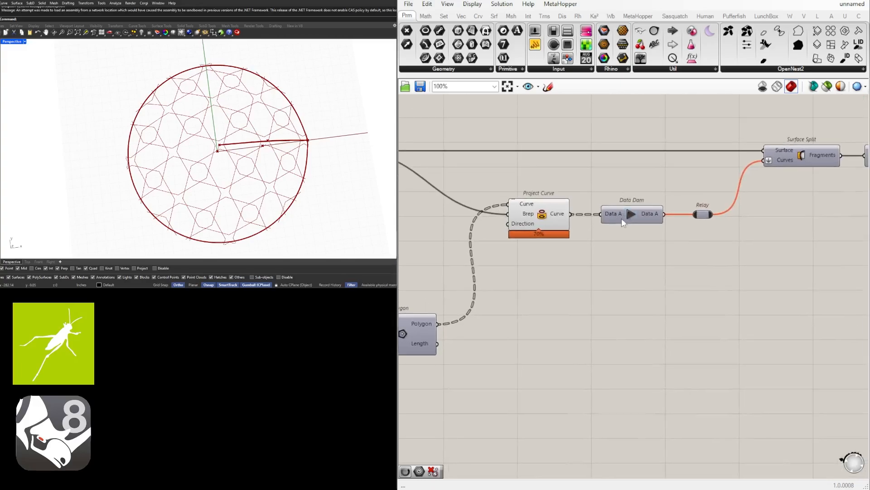
click(630, 213)
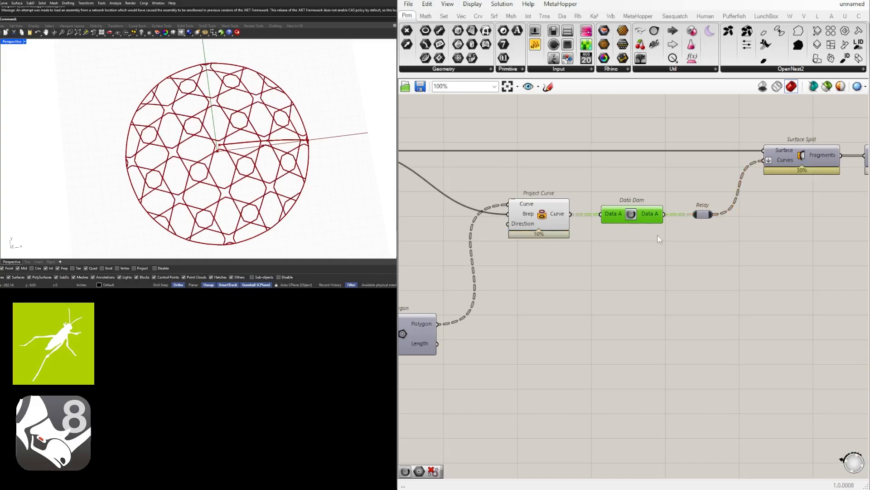
right_drag(221, 192, 291, 119)
scroll(221, 193, up, 10)
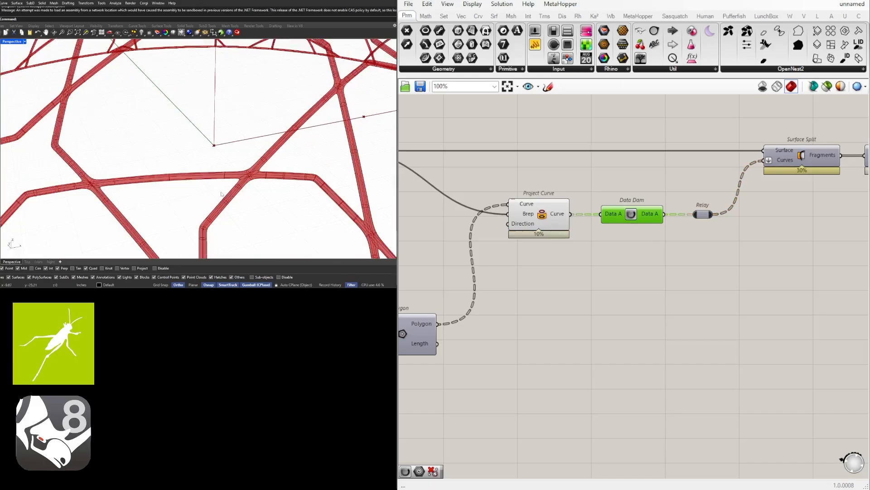
Move the MultiPipe component farther away from Brep Edges to free space between them.
scroll(663, 210, down, 4)
right_drag(713, 240, 651, 254)
scroll(644, 212, up, 2)
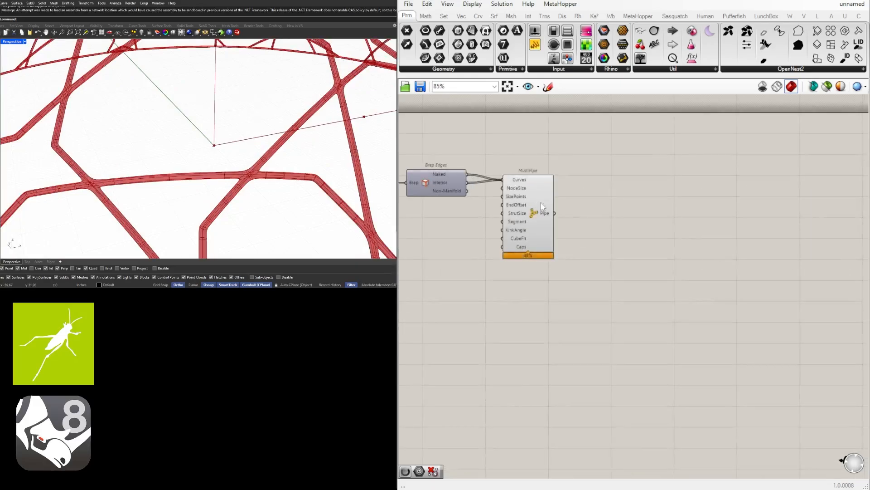
drag(644, 212, 698, 208)
click(626, 268)
scroll(626, 268, down, 1)
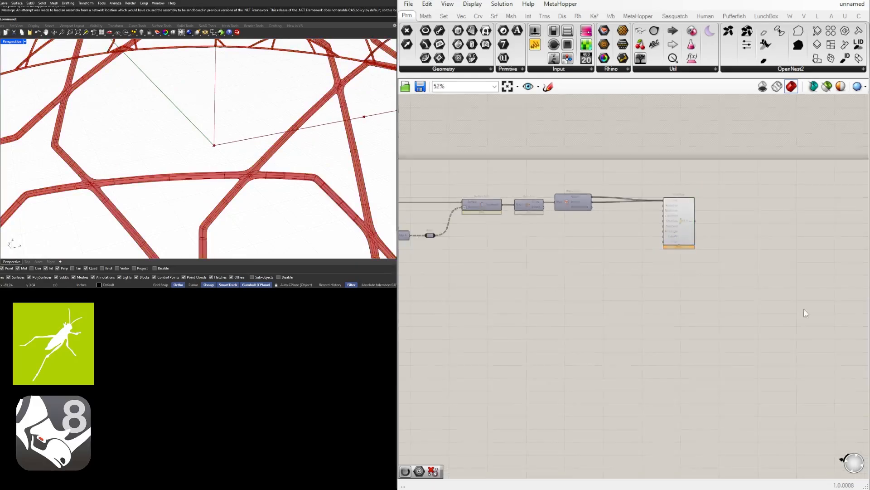
scroll(622, 296, up, 5)
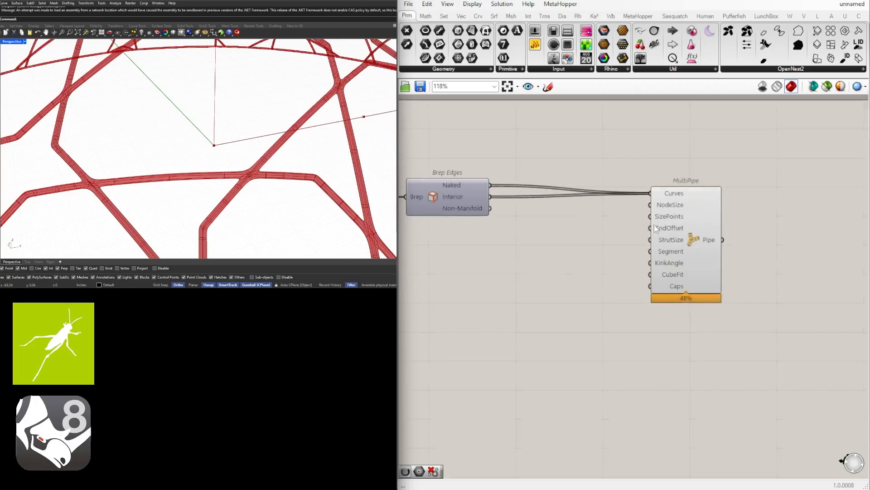
right_drag(544, 288, 639, 267)
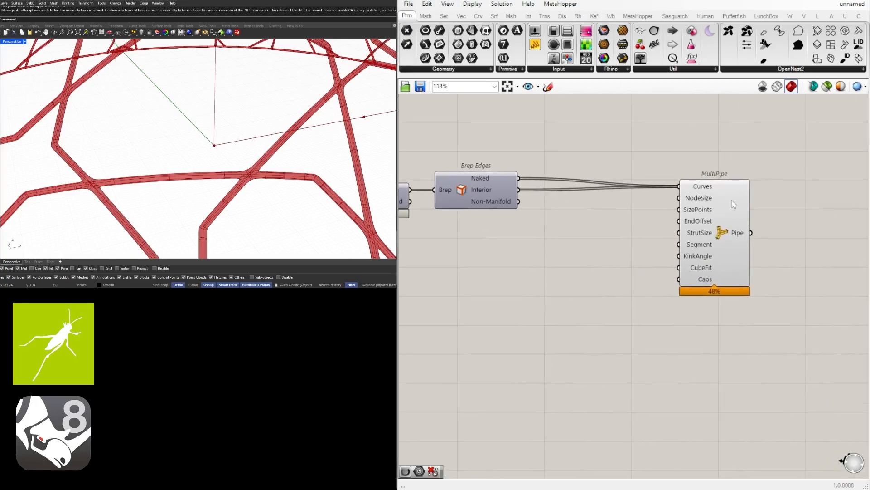
Add a number slider with value 2.0000 below Brep Edges and duplicate it, arranging the pair one above the other.
double_click(575, 319)
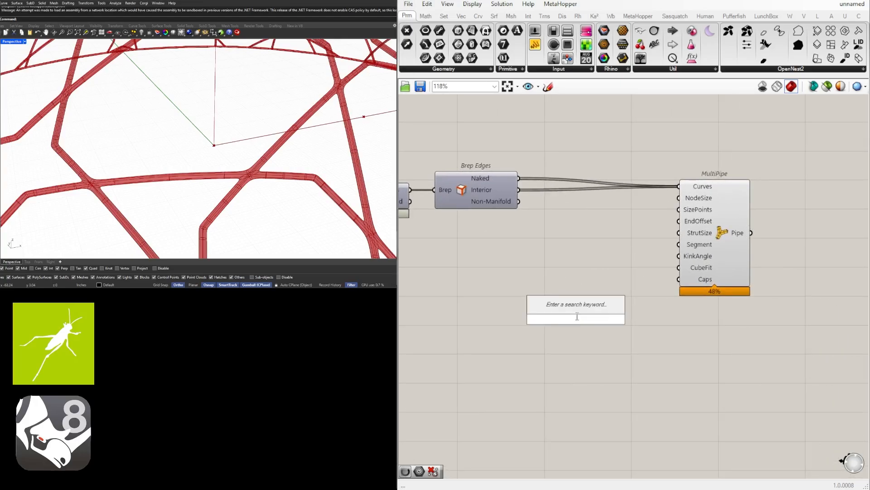
text(2.)
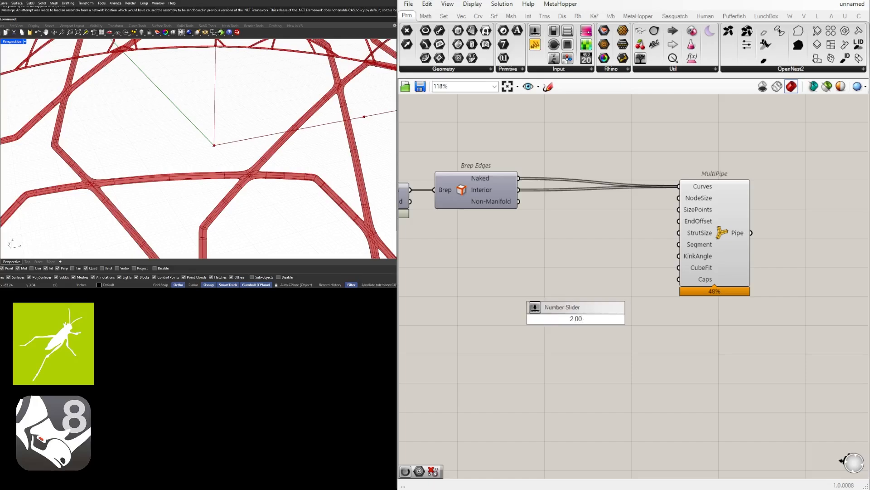
key(Return)
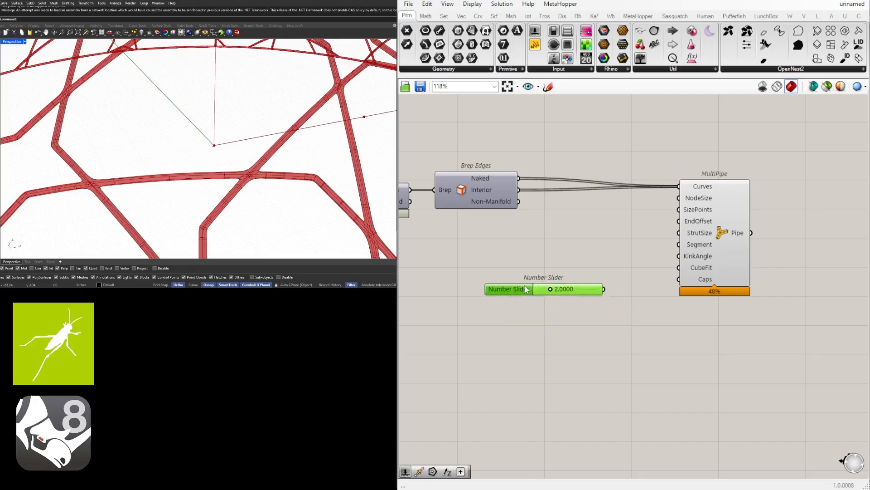
drag(540, 289, 534, 247)
scroll(526, 266, up, 1)
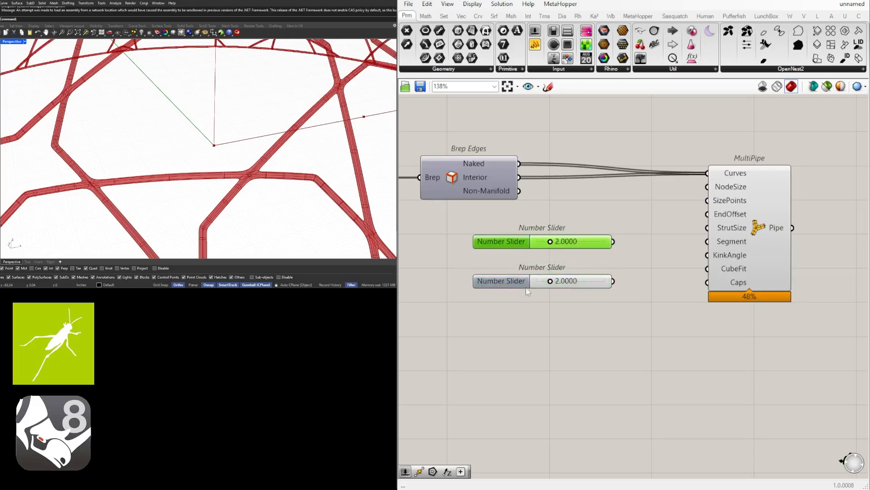
drag(610, 328, 511, 255)
click(585, 278)
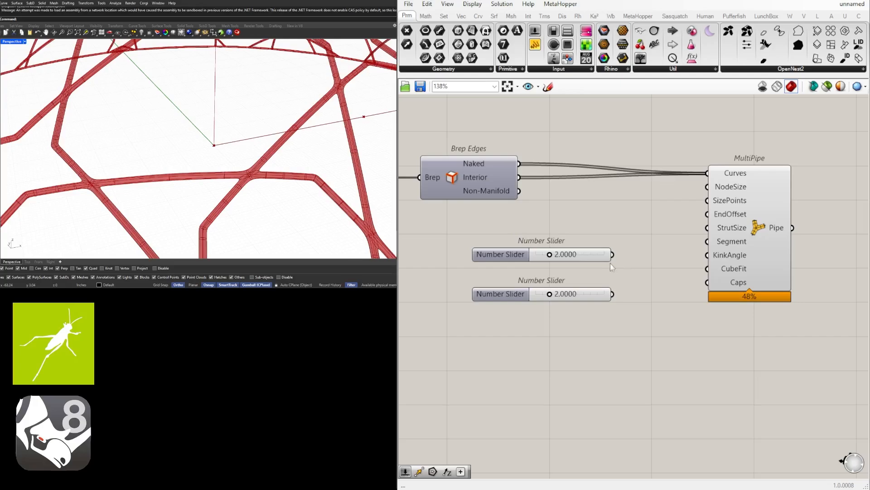
Connect the lower 2.0000 number slider to the StrutSize input of MultiPipe.
scroll(585, 280, up, 2)
right_drag(633, 313, 576, 316)
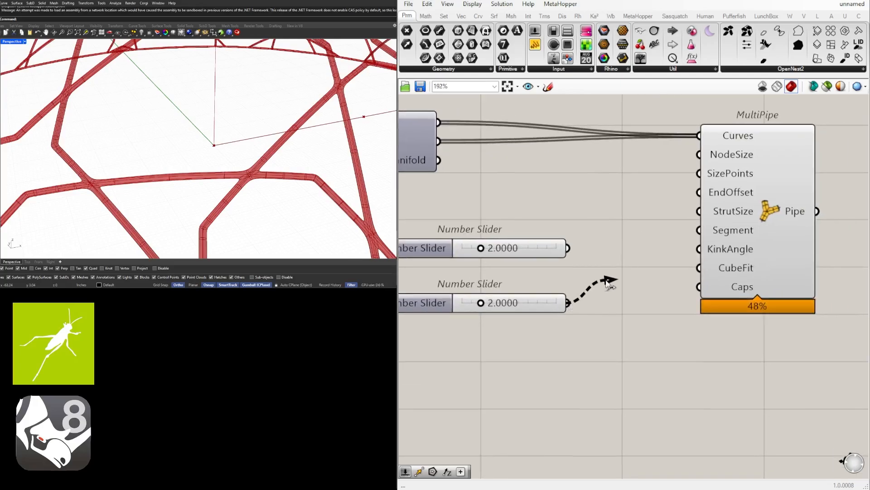
drag(606, 279, 696, 220)
scroll(617, 221, down, 2)
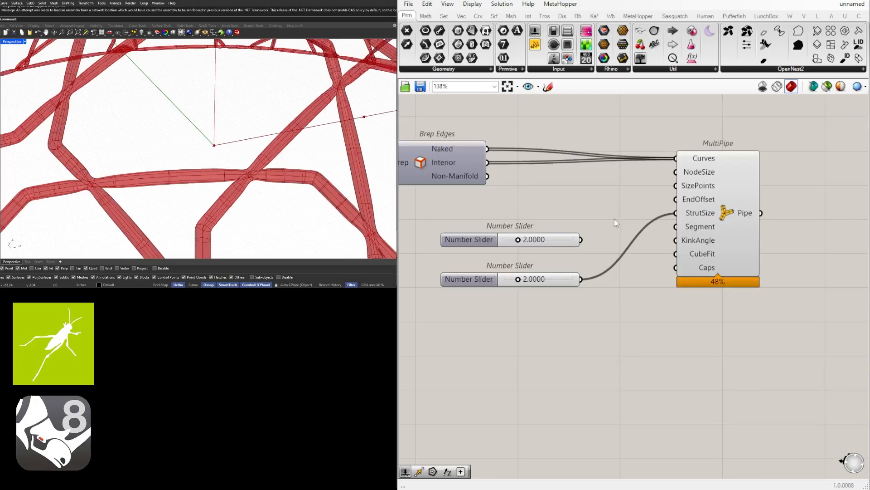
Duplicate the upper slider, then wire the middle slider to MultiPipe's EndOffset and the top one to NodeSize.
scroll(614, 221, up, 2)
right_drag(549, 250, 567, 270)
alt+drag(546, 266, 548, 234)
drag(610, 279, 575, 239)
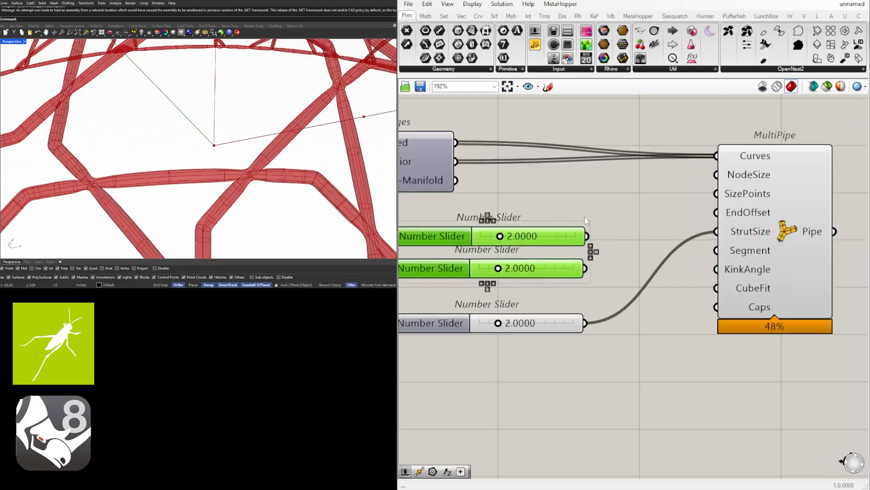
click(589, 225)
drag(585, 269, 717, 213)
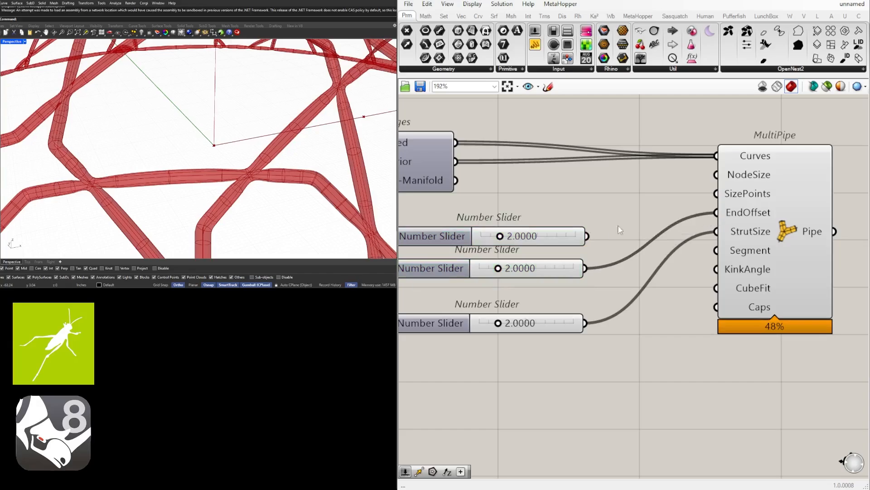
drag(587, 237, 707, 182)
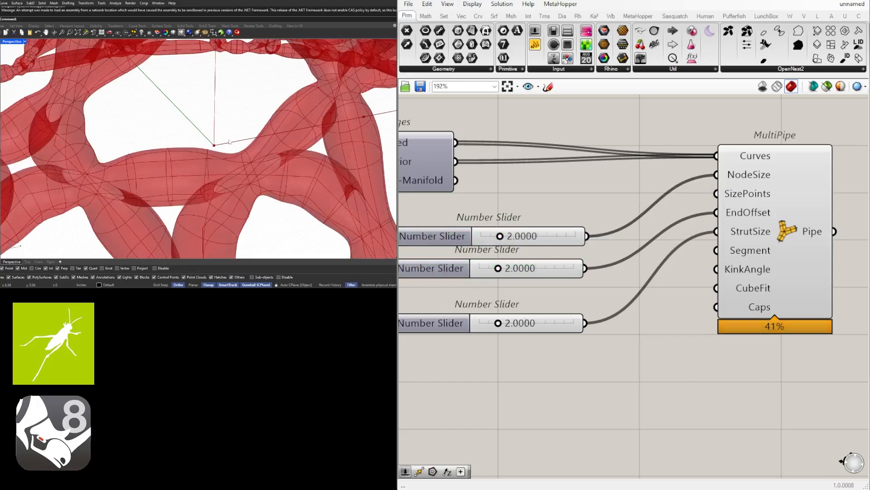
Set the NodeSize slider to 0.6110 and the EndOffset slider to 0.3266.
scroll(582, 233, up, 4)
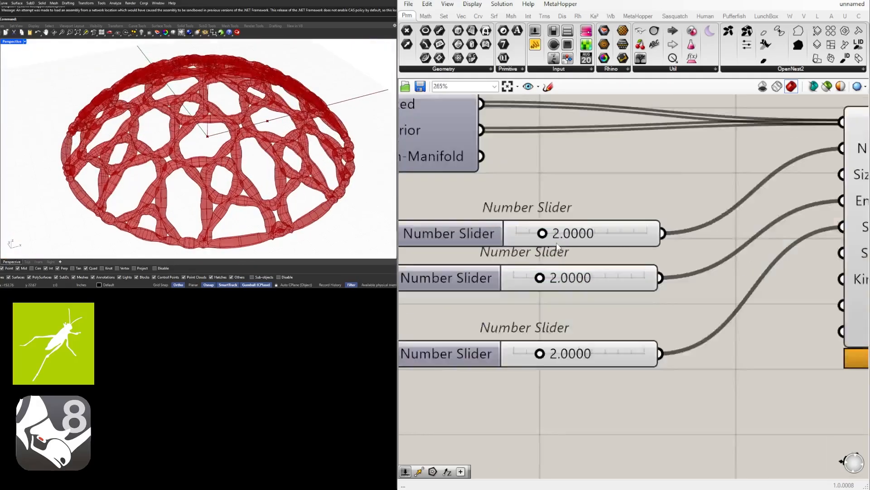
scroll(533, 240, up, 3)
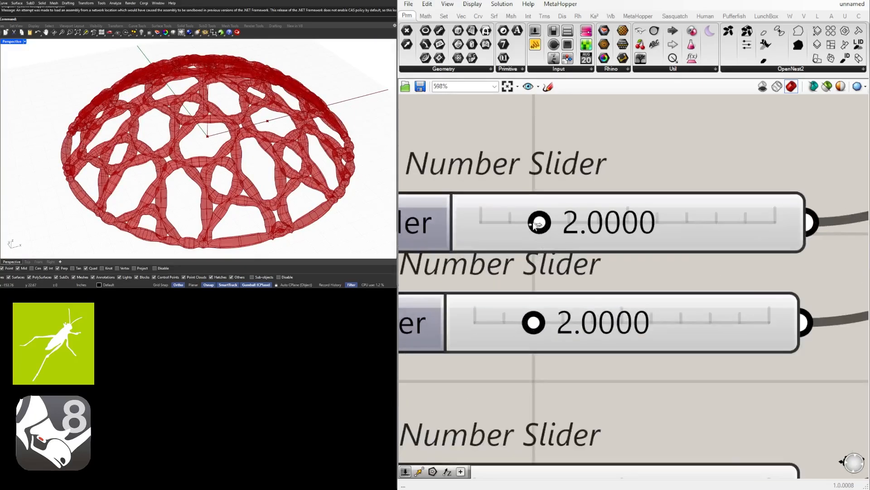
drag(537, 224, 526, 227)
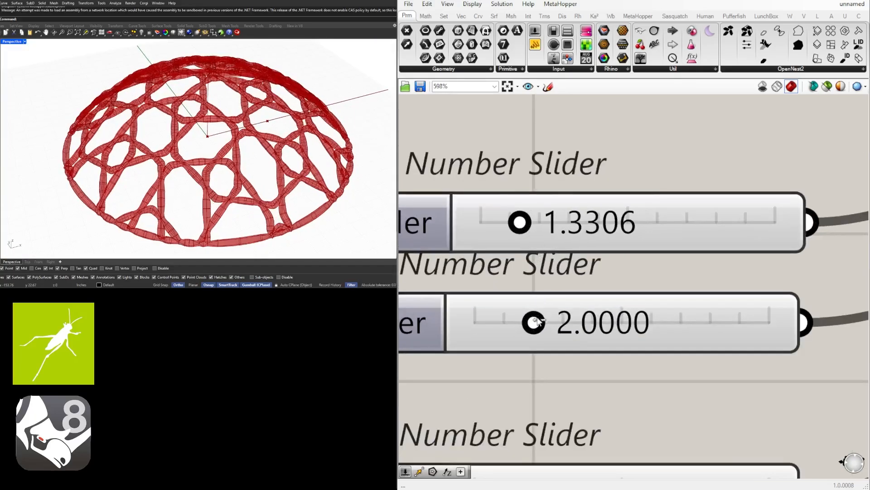
drag(537, 321, 485, 329)
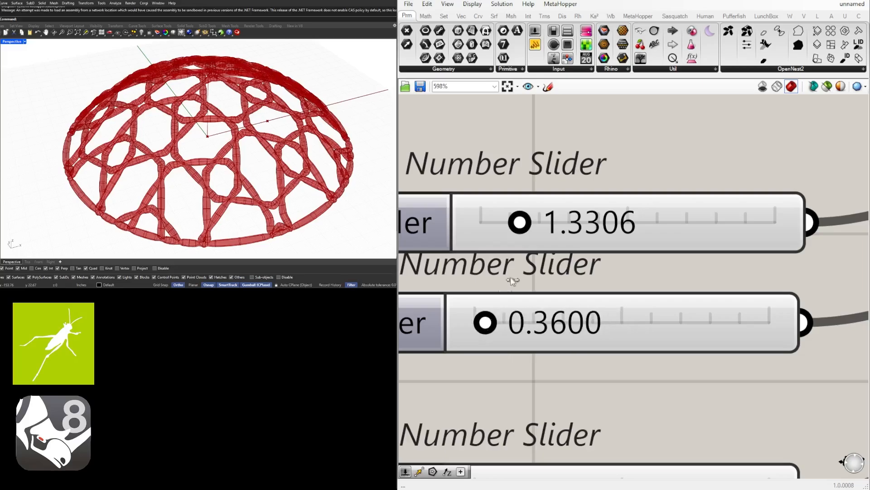
drag(520, 224, 504, 229)
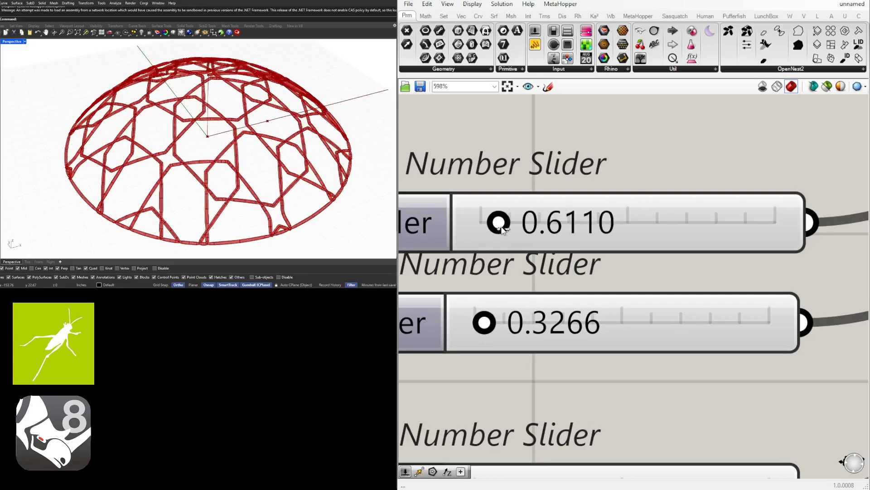
Set the slider feeding MultiPipe's StrutSize input to 3.7371.
scroll(601, 318, down, 3)
scroll(585, 297, up, 2)
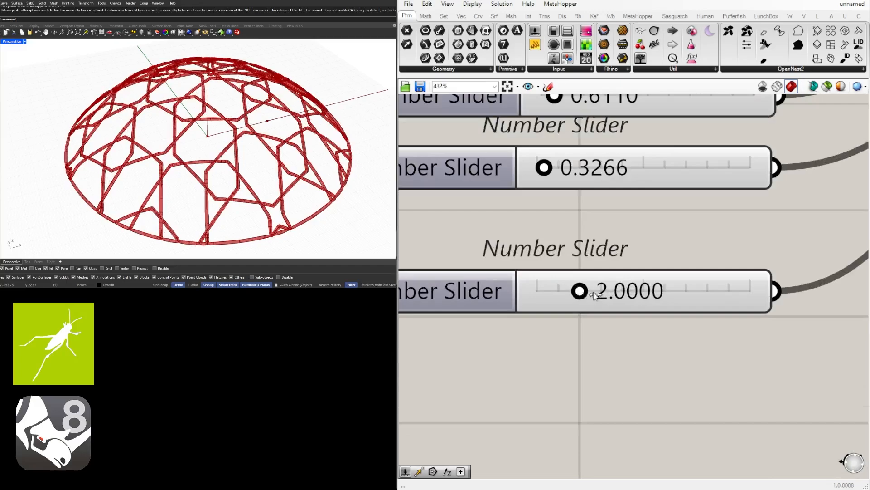
drag(594, 295, 631, 294)
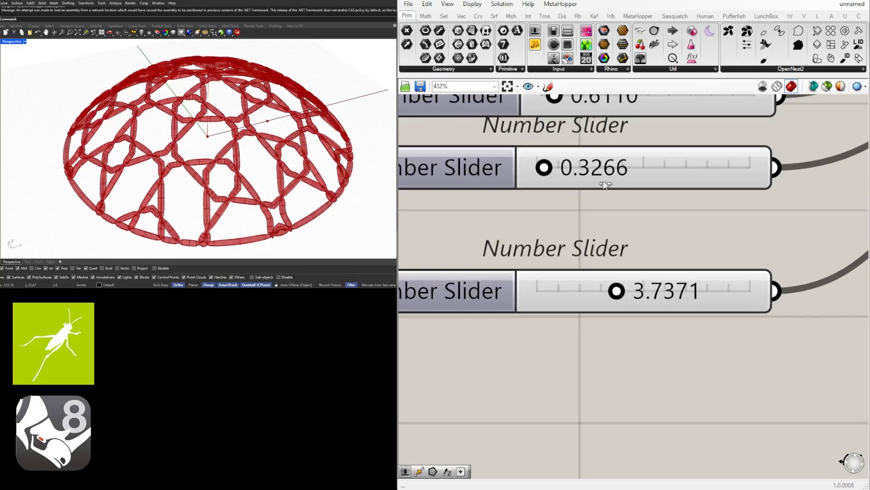
Try a larger end offset by setting the EndOffset slider to 5.9493.
right_drag(554, 196, 529, 273)
scroll(524, 249, up, 2)
drag(525, 244, 612, 244)
drag(675, 244, 684, 243)
Set the NodeSize slider to 0.2930 and the EndOffset slider to 1.5121, and inspect the piped dome.
mouse_move(527, 147)
mouse_down()
mouse_move(599, 154)
mouse_move(513, 155)
mouse_up()
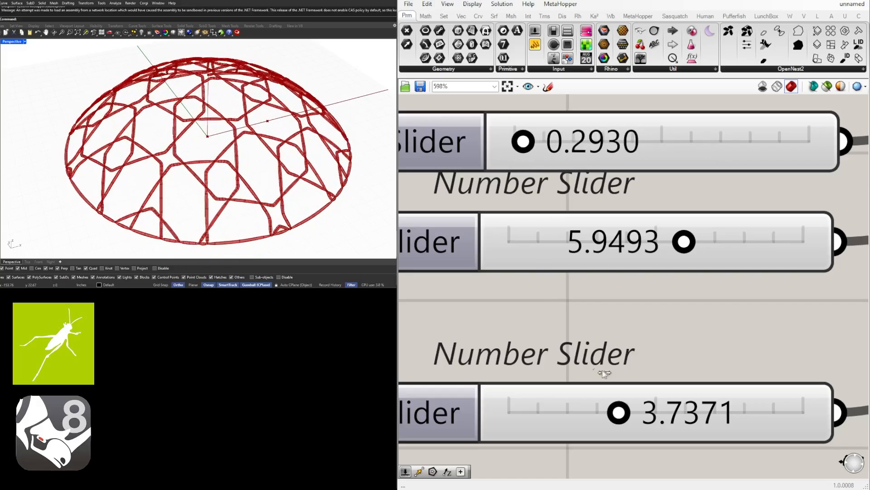
scroll(663, 287, up, 2)
drag(700, 194, 508, 193)
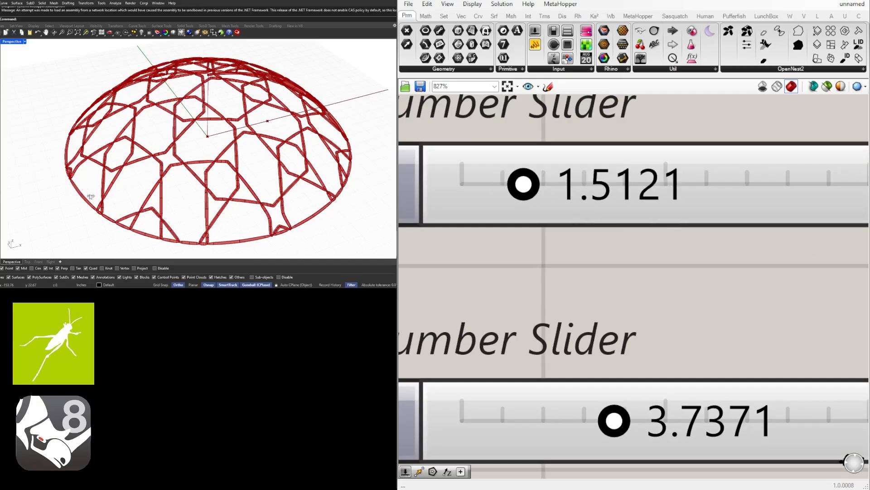
scroll(192, 193, up, 5)
scroll(192, 193, down, 5)
Raise the maximum of the numeric domain for both the NodeSize and EndOffset sliders.
scroll(562, 285, down, 4)
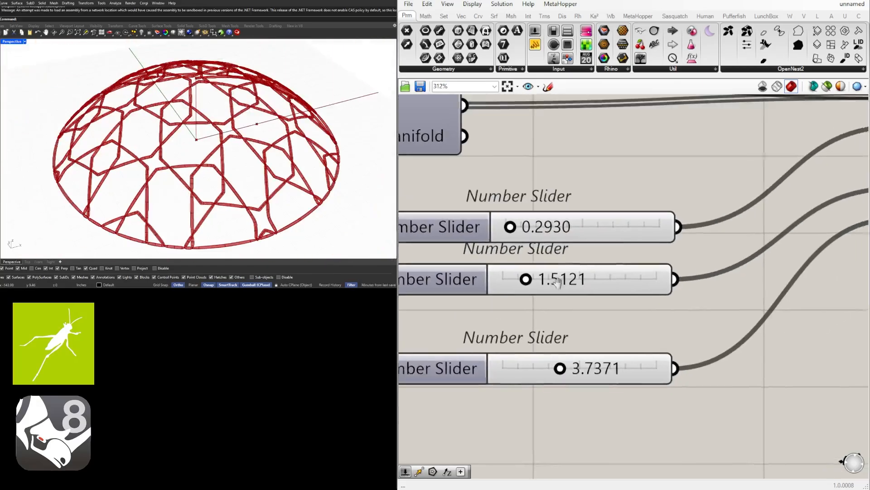
double_click(466, 214)
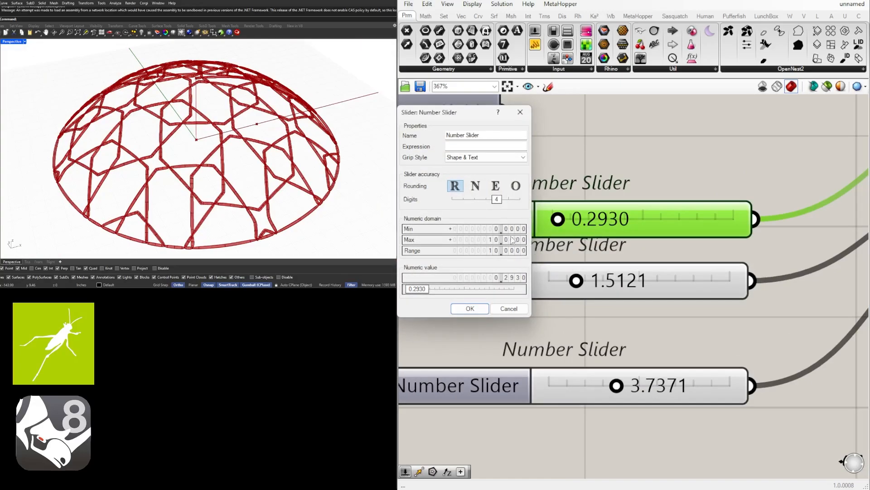
double_click(491, 240)
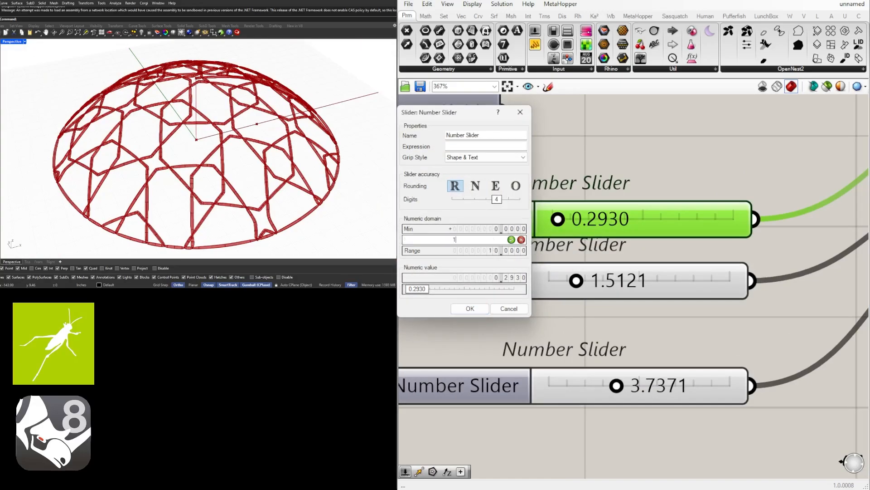
click(470, 309)
double_click(455, 281)
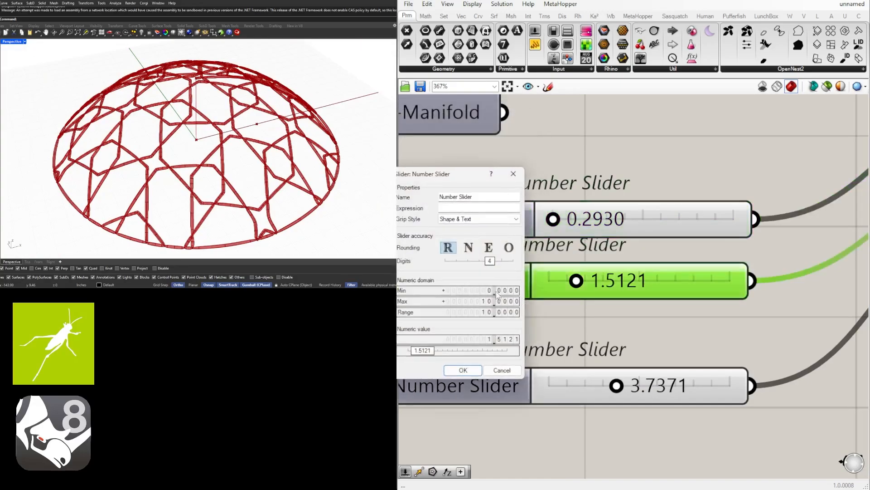
double_click(482, 302)
click(463, 370)
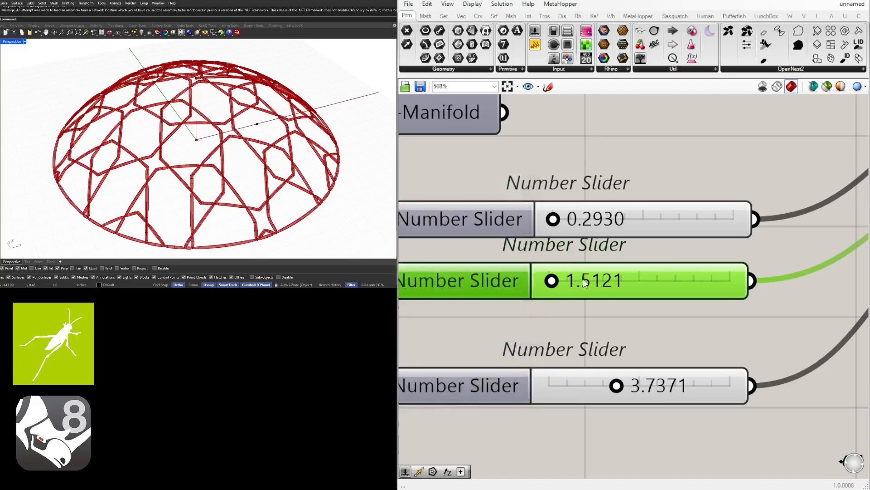
Set the MultiPipe end offset to about 52.1 and the node size to 0.1.
scroll(536, 285, up, 2)
drag(536, 284, 642, 282)
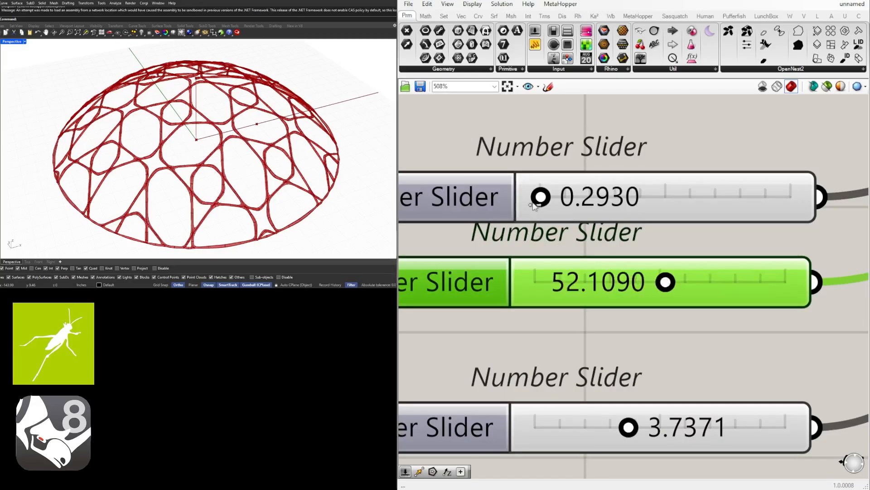
drag(574, 207, 539, 215)
double_click(565, 210)
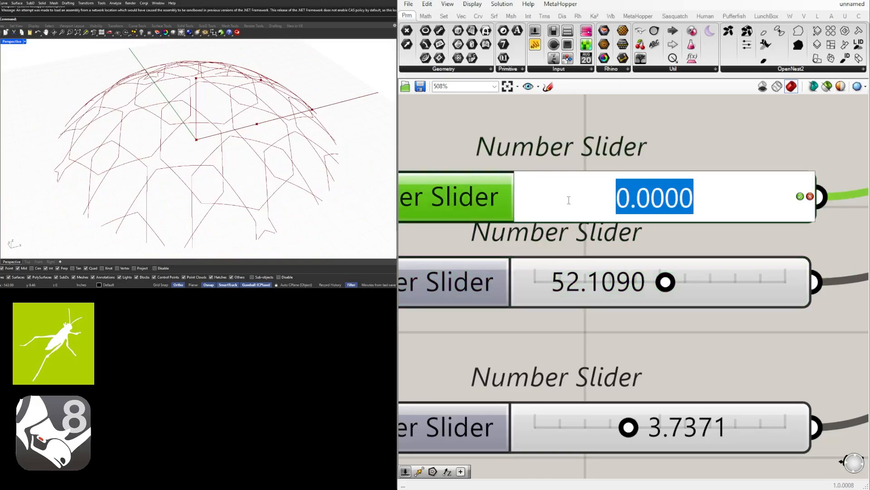
text(.1)
key(Return)
Set the MultiPipe strut size to about 5.92 and the end offset to about 73.17.
scroll(159, 172, up, 2)
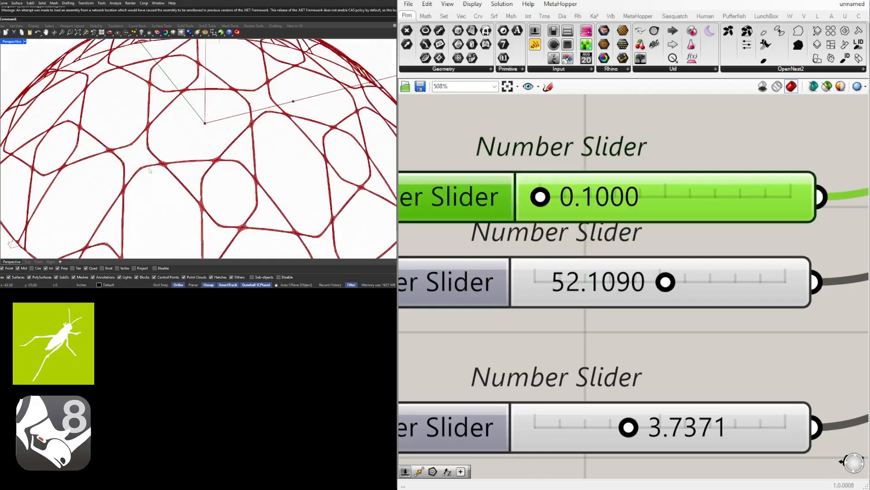
scroll(158, 172, down, 2)
scroll(159, 173, up, 2)
scroll(145, 171, down, 3)
drag(635, 427, 687, 427)
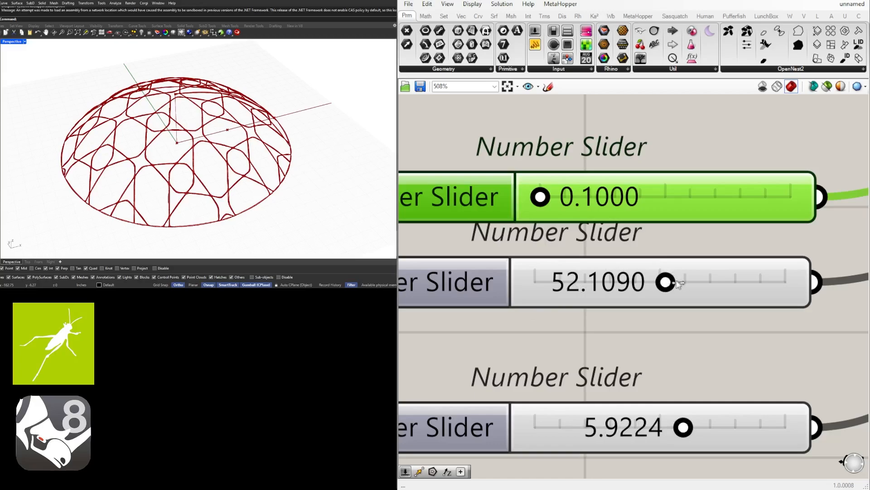
drag(677, 282, 731, 282)
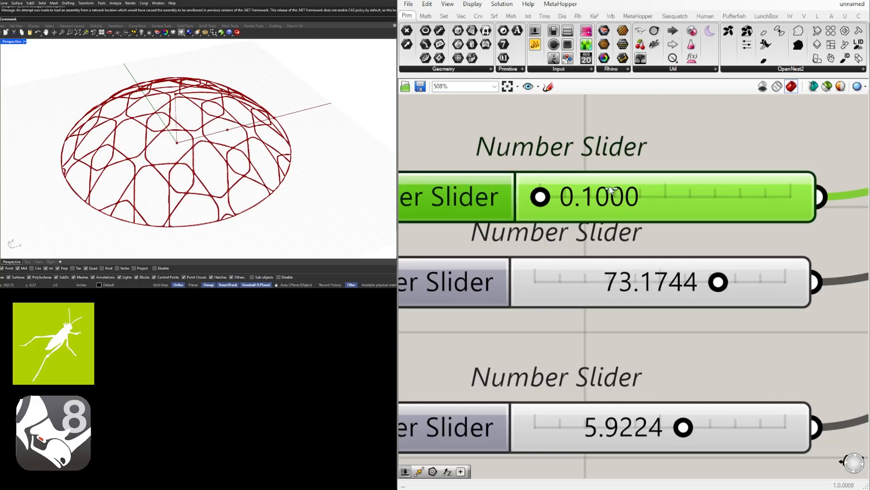
Set the MultiPipe node size to 0.2 and check the strut thickness on the dome.
double_click(611, 189)
text(.2)
key(Return)
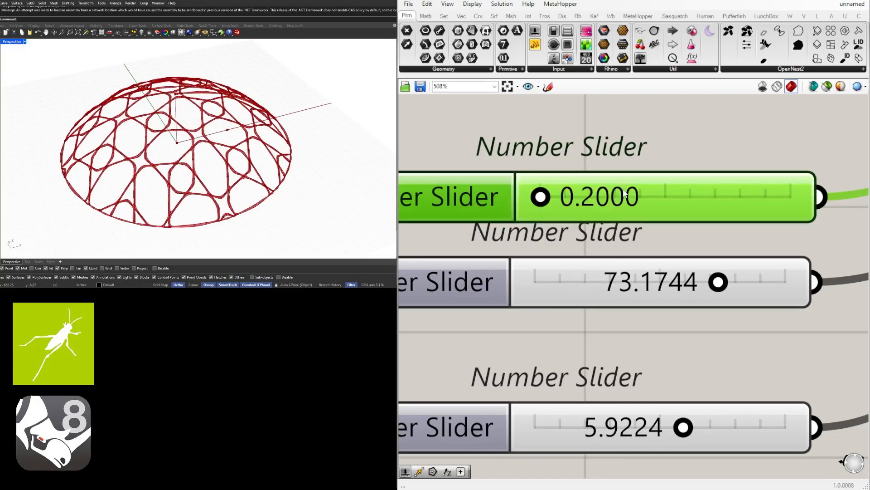
scroll(178, 161, up, 5)
scroll(118, 175, down, 3)
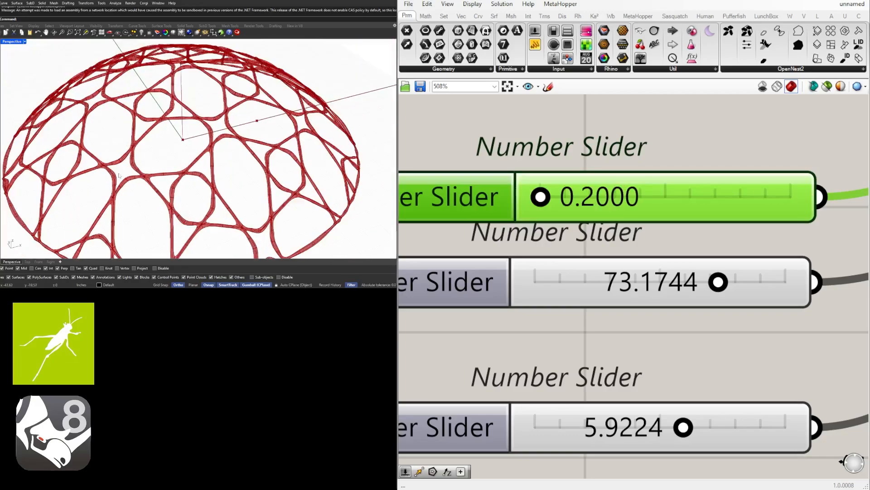
Set the MultiPipe node size to 0.3.
double_click(547, 198)
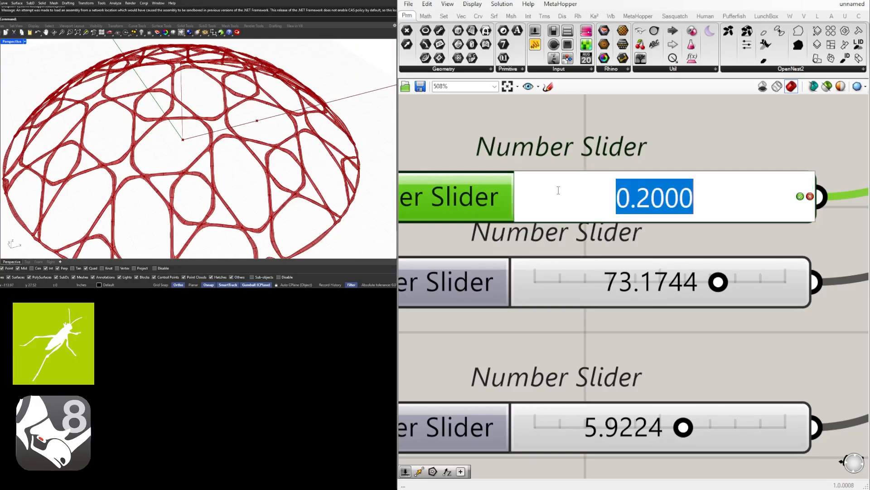
text(.3)
key(Return)
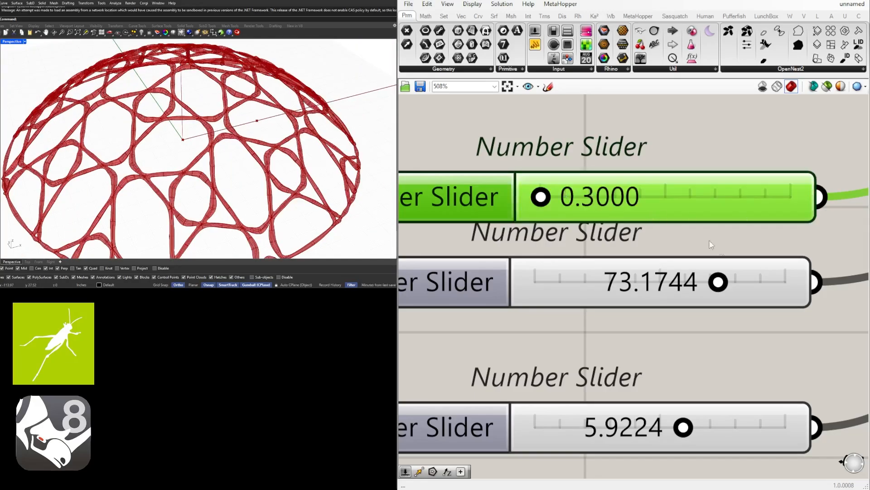
Adjust the MultiPipe end offset to about 78.49 and the strut size to about 5.86.
mouse_move(719, 282)
mouse_down()
mouse_move(564, 282)
mouse_move(731, 282)
mouse_up()
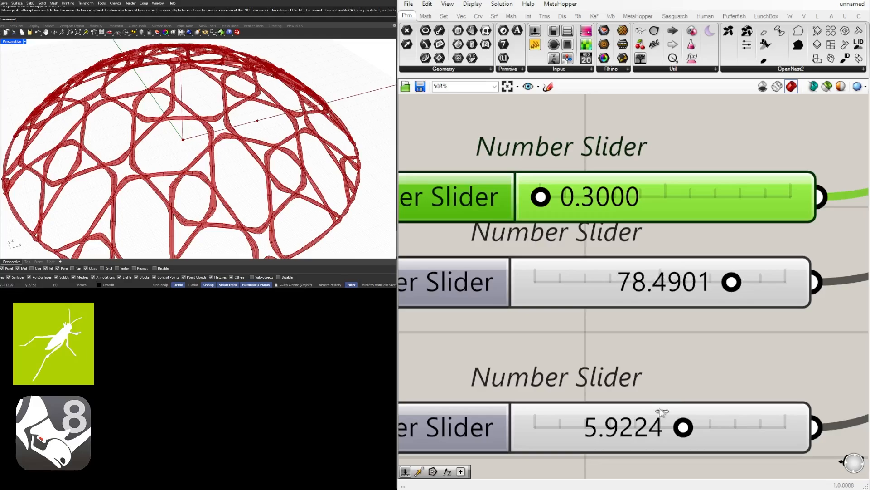
mouse_move(683, 427)
mouse_down()
mouse_move(734, 427)
mouse_move(670, 427)
mouse_up()
Set the MultiPipe node size to 1.
mouse_move(541, 196)
mouse_down()
mouse_move(569, 197)
mouse_move(539, 199)
mouse_up()
scroll(598, 199, up, 2)
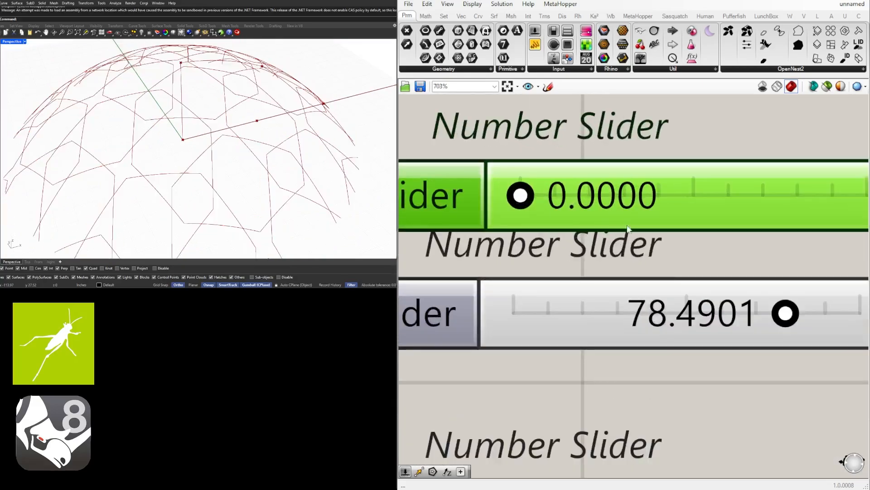
scroll(619, 277, down, 3)
double_click(626, 218)
text(1)
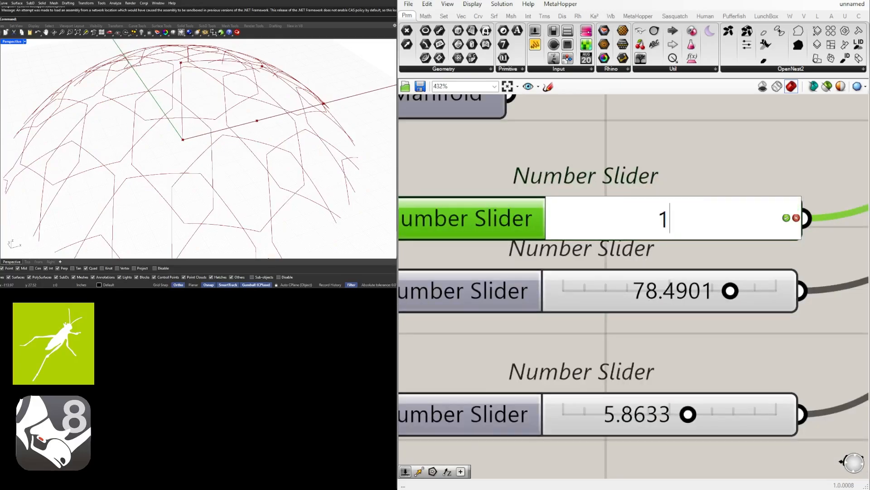
key(Return)
Set both the end offset and the strut size of the MultiPipe to 0.5.
double_click(688, 280)
text(.5)
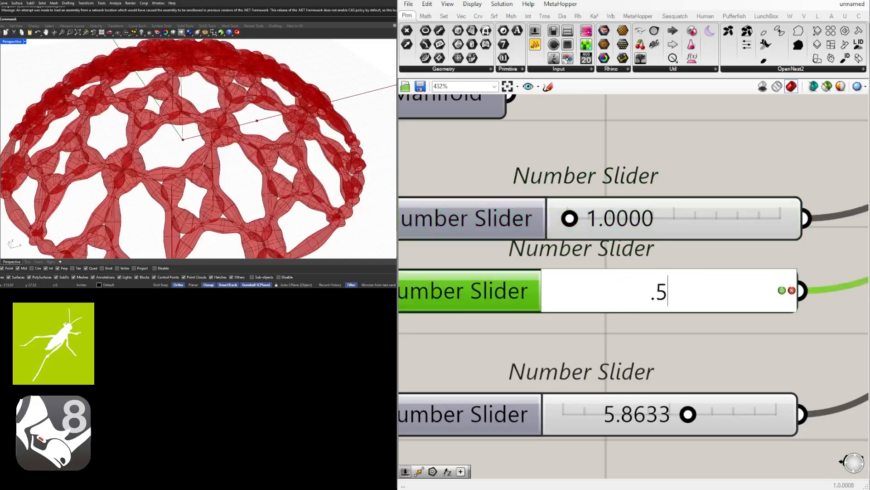
key(Return)
right_drag(686, 335, 667, 293)
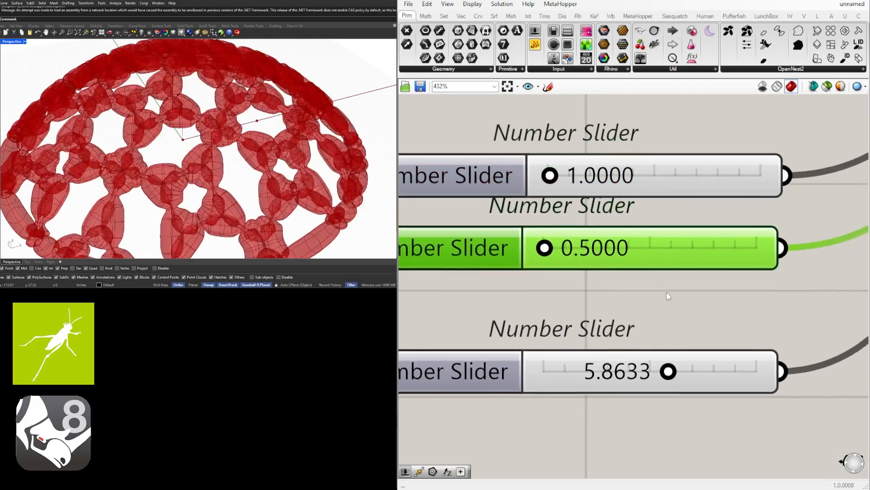
double_click(633, 370)
text(.5)
key(Return)
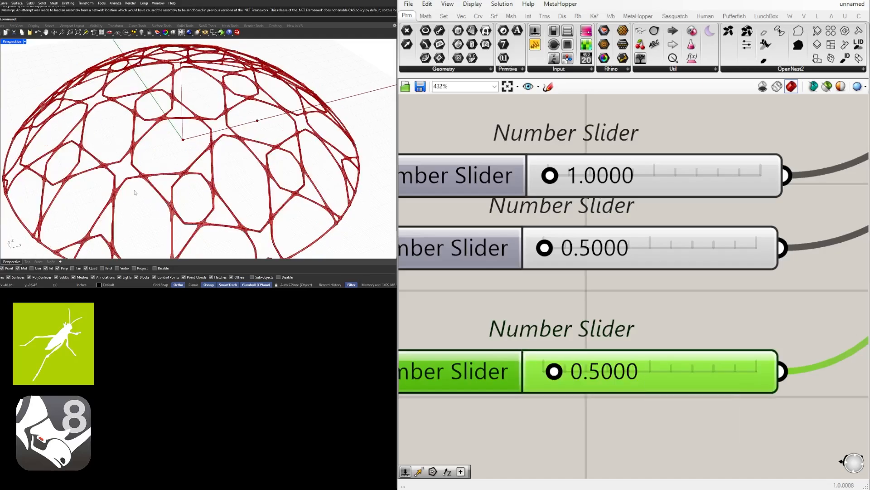
Inspect the piped dome from several angles and turn off the MultiPipe component.
right_drag(152, 143, 210, 135)
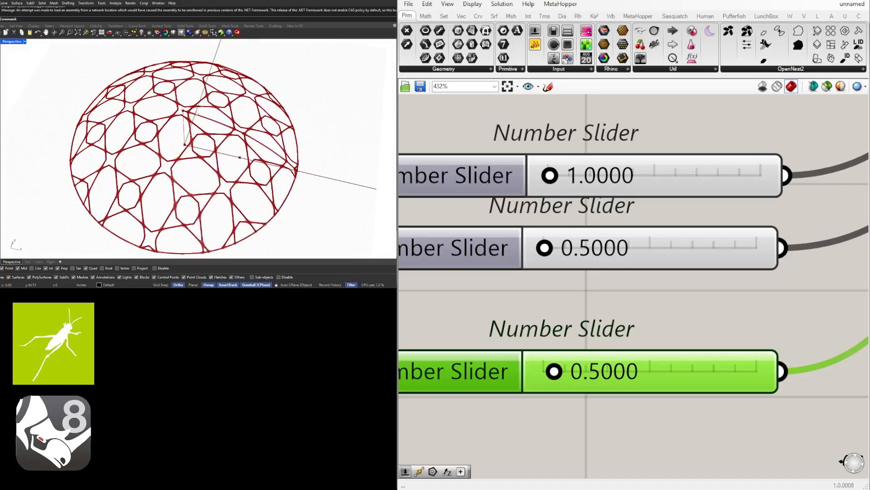
scroll(193, 136, up, 5)
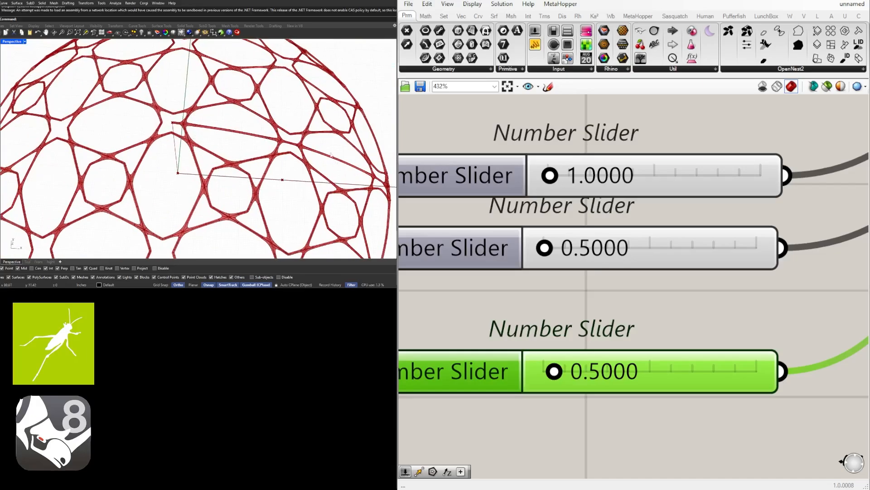
scroll(204, 130, down, 5)
mouse_move(217, 132)
right_down()
mouse_move(186, 109)
mouse_move(224, 144)
mouse_move(291, 177)
mouse_move(231, 135)
right_up()
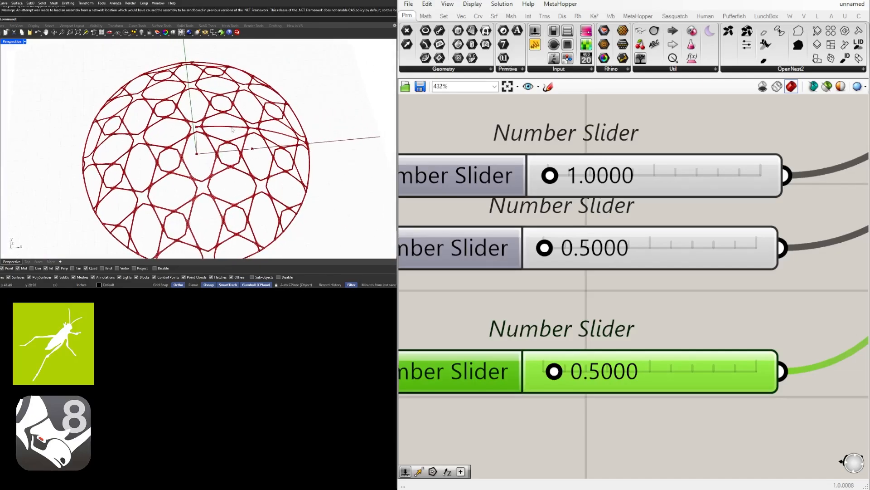
scroll(232, 130, up, 2)
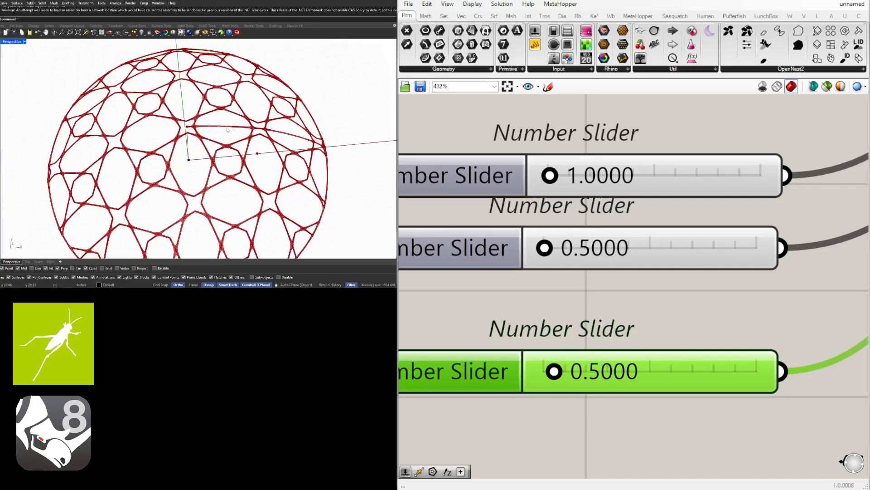
scroll(797, 200, down, 6)
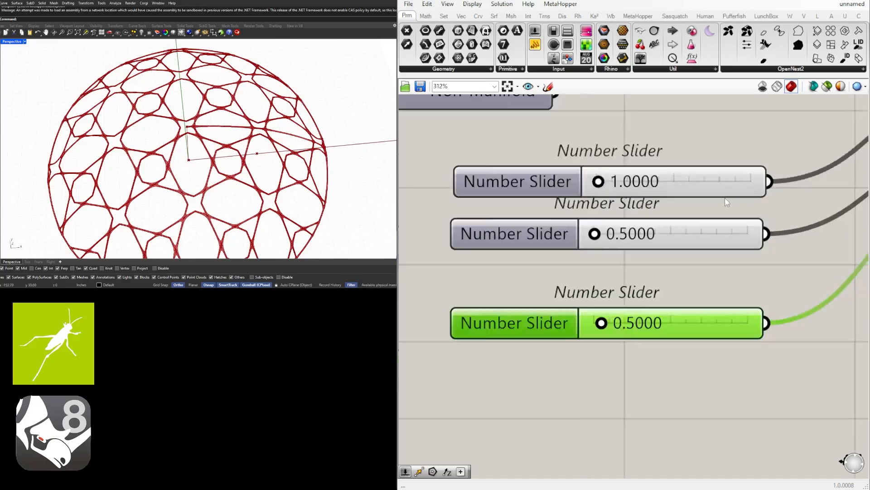
scroll(800, 311, down, 2)
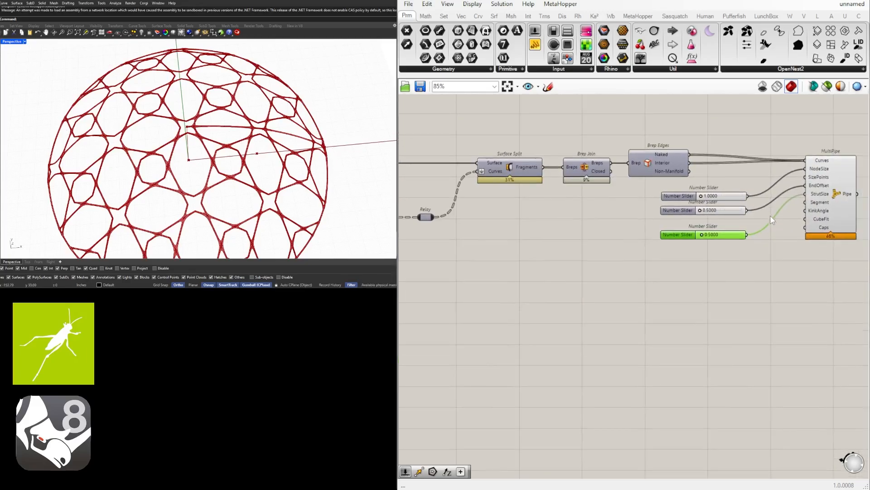
drag(818, 294, 683, 149)
middle_click(727, 145)
click(747, 133)
Add a Curve parameter fed by the Project Curve output and duplicate it directly below.
right_drag(430, 204, 632, 200)
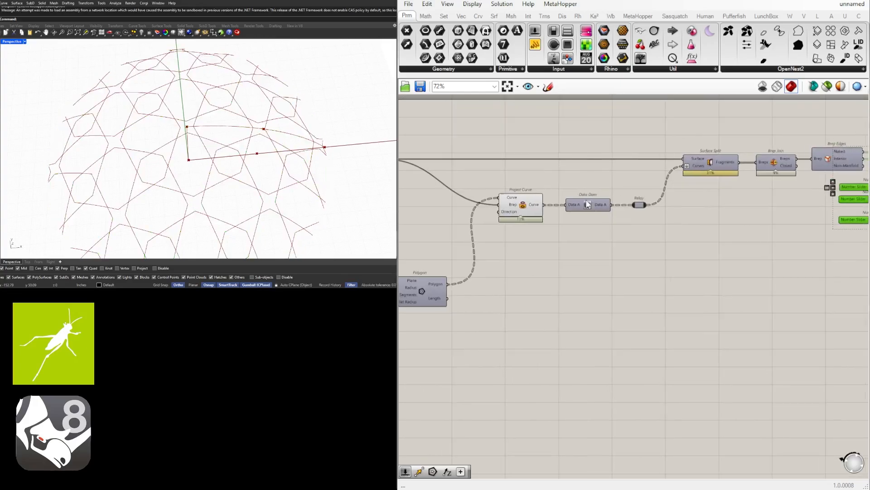
click(509, 209)
click(632, 274)
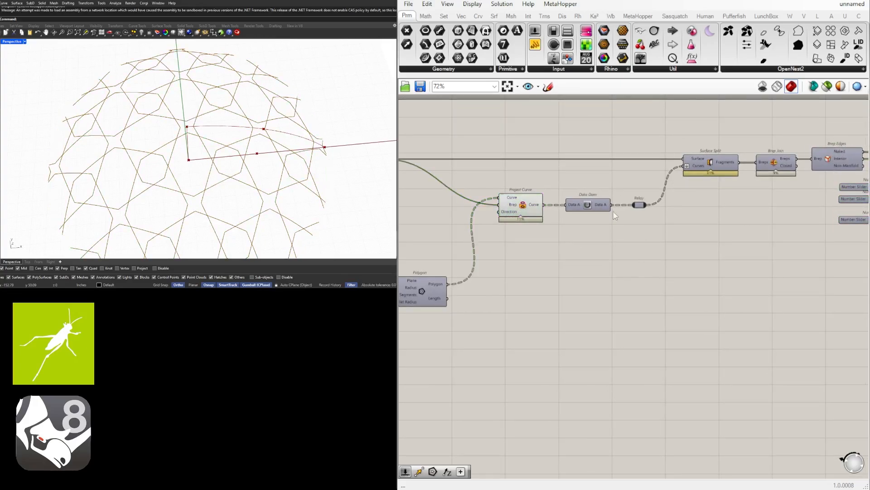
right_drag(482, 242, 700, 232)
scroll(710, 234, down, 2)
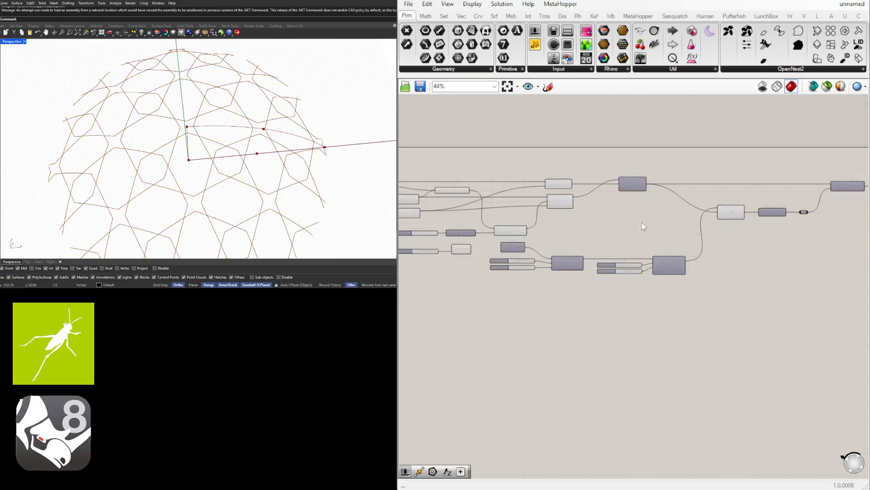
scroll(732, 228, up, 4)
double_click(763, 262)
text(c)
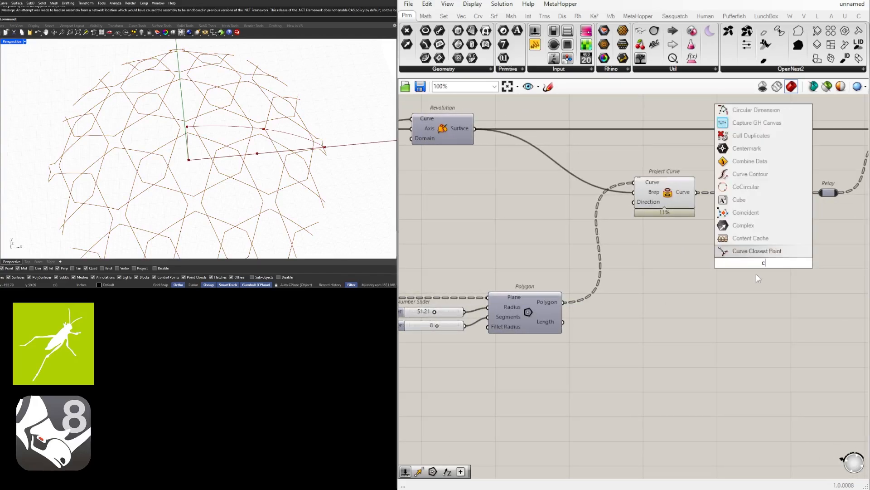
text(urve)
key(Return)
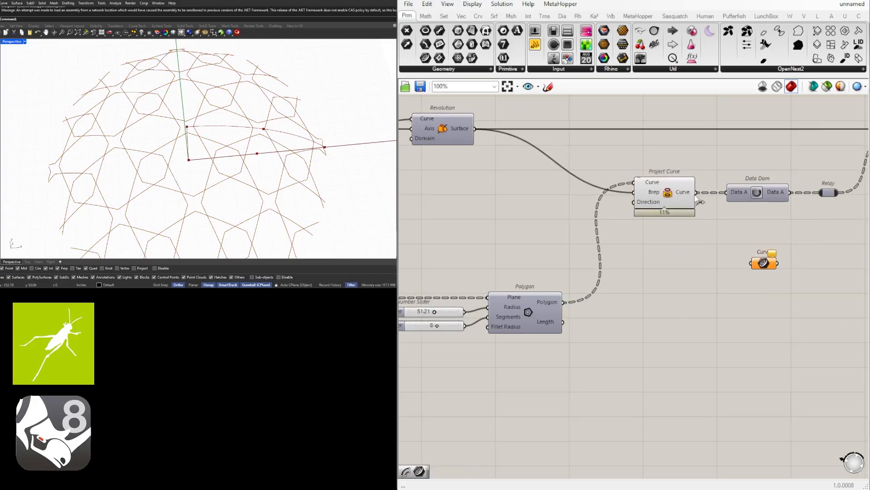
drag(766, 265, 794, 261)
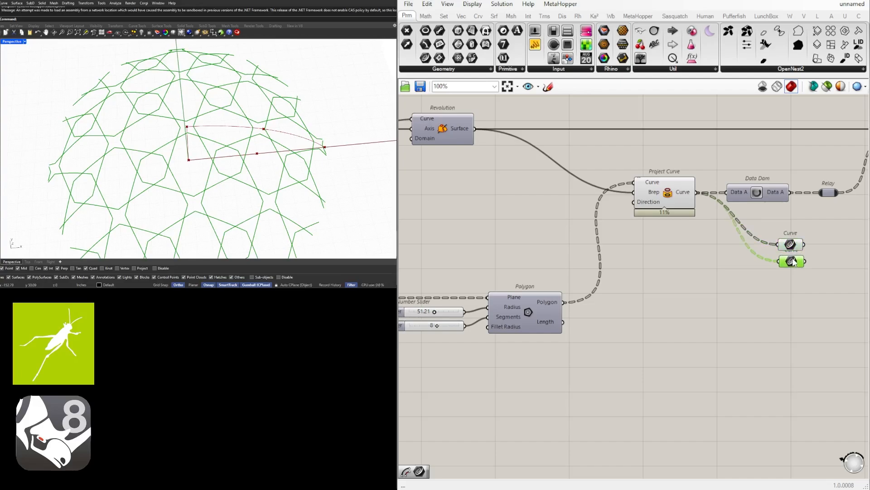
Feed the lower Curve parameter from the Circle component's output instead of the Project Curve.
scroll(787, 265, down, 5)
right_drag(612, 259, 721, 261)
scroll(567, 238, up, 3)
right_drag(690, 209, 628, 206)
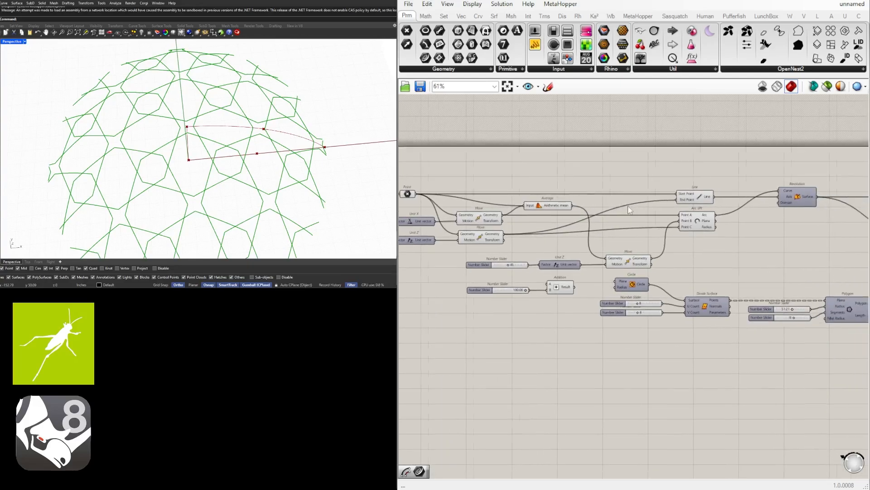
right_drag(705, 255, 684, 257)
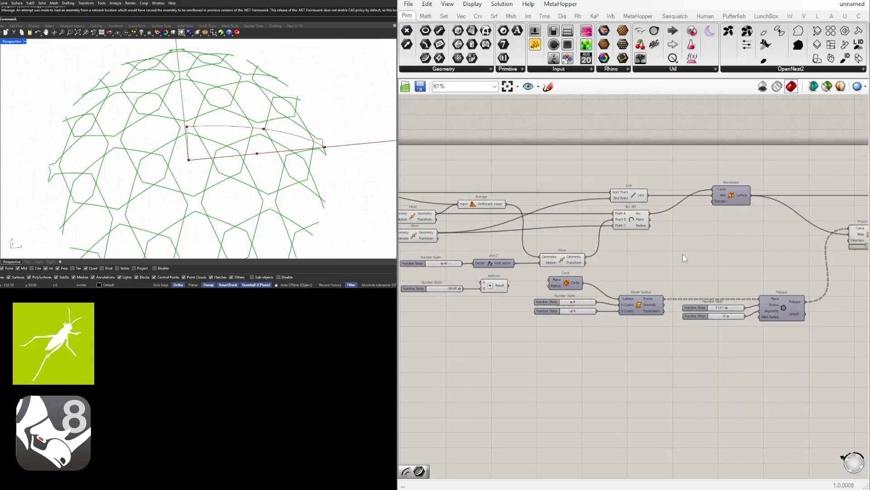
click(580, 287)
scroll(587, 287, down, 5)
drag(585, 282, 778, 236)
scroll(706, 293, up, 8)
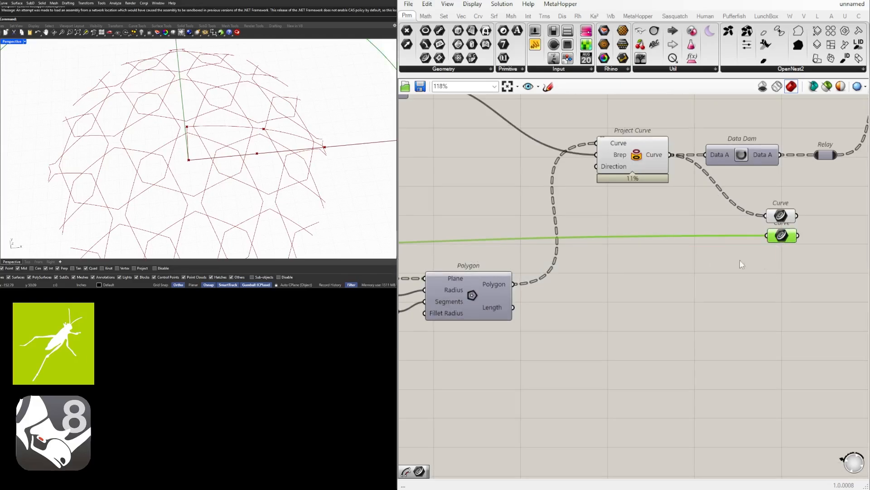
Try to duplicate the Circle, Divide Surface and Polygon components together with their number sliders.
scroll(224, 148, down, 9)
right_drag(224, 147, 229, 135)
scroll(459, 263, down, 4)
right_drag(459, 263, 852, 261)
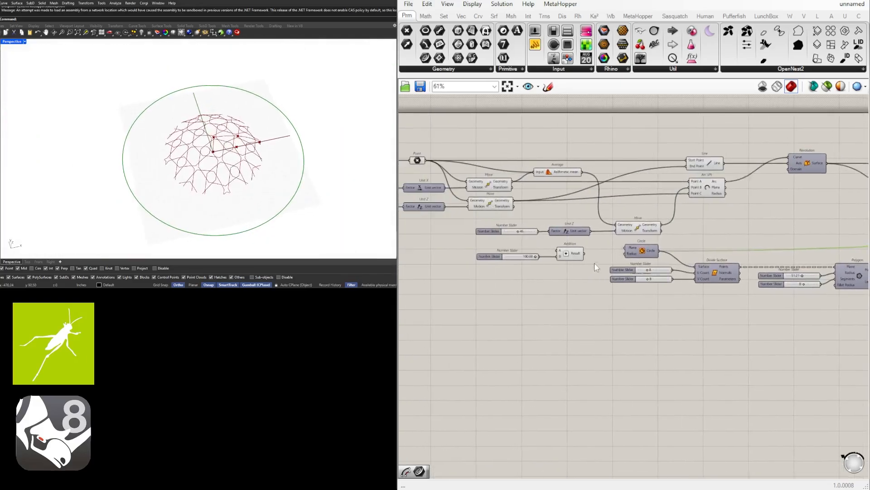
scroll(605, 251, up, 4)
scroll(678, 249, down, 4)
right_drag(703, 267, 598, 229)
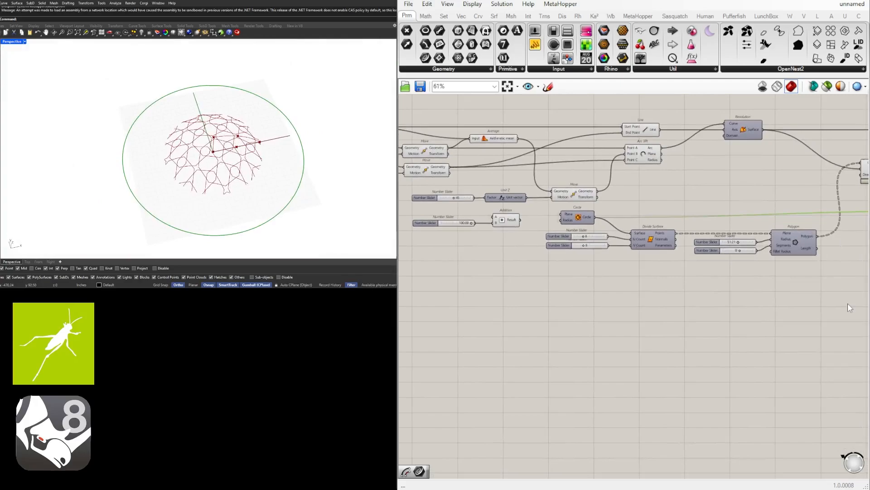
drag(848, 303, 582, 227)
scroll(577, 222, up, 4)
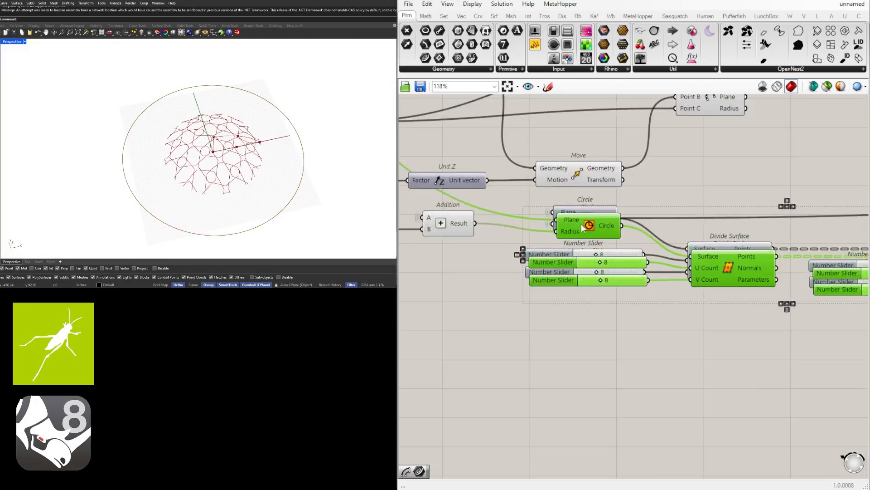
key(ctrl+z)
Move the Circle, Addition, Divide Surface and Polygon components with their sliders lower on the canvas and duplicate the Circle just above the original.
scroll(706, 202, down, 4)
right_drag(784, 263, 737, 268)
drag(856, 302, 593, 217)
scroll(595, 220, up, 2)
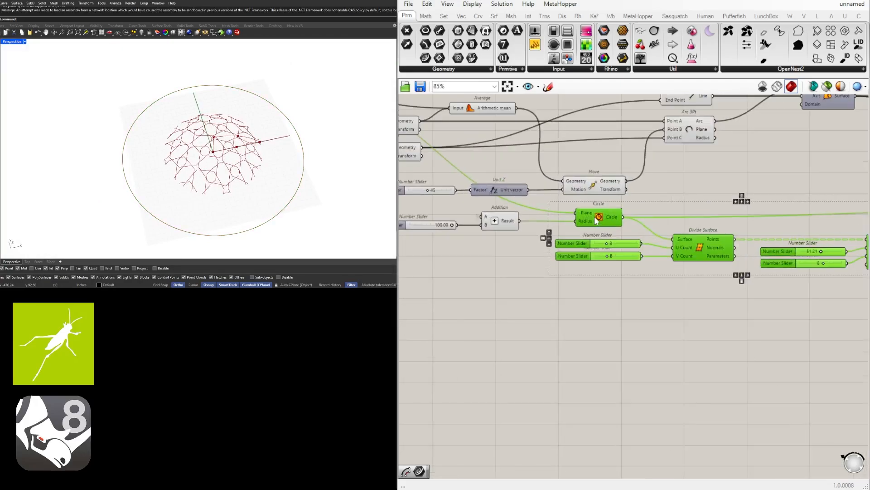
shift+drag(523, 252, 442, 215)
drag(594, 213, 591, 234)
click(590, 228)
scroll(582, 236, down, 2)
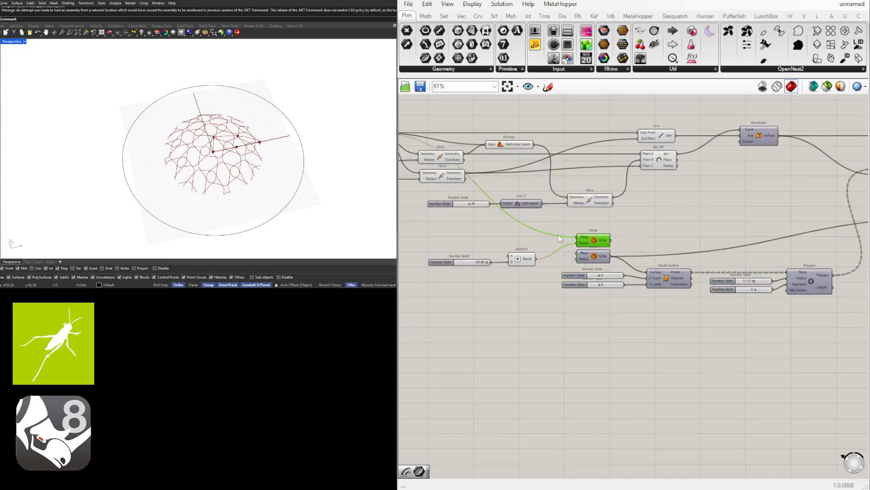
Feed the duplicated Circle's Radius from the 120 number slider that drives Unit X, replacing the Addition result.
right_drag(558, 235, 655, 252)
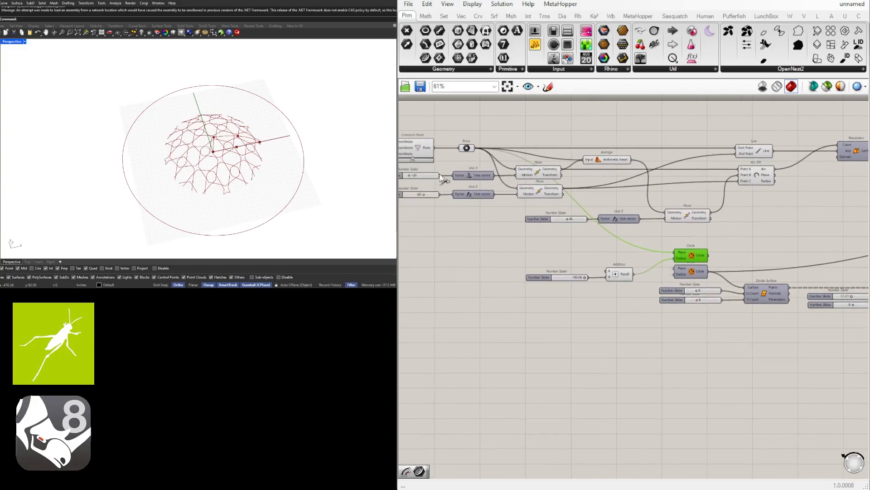
scroll(439, 176, up, 2)
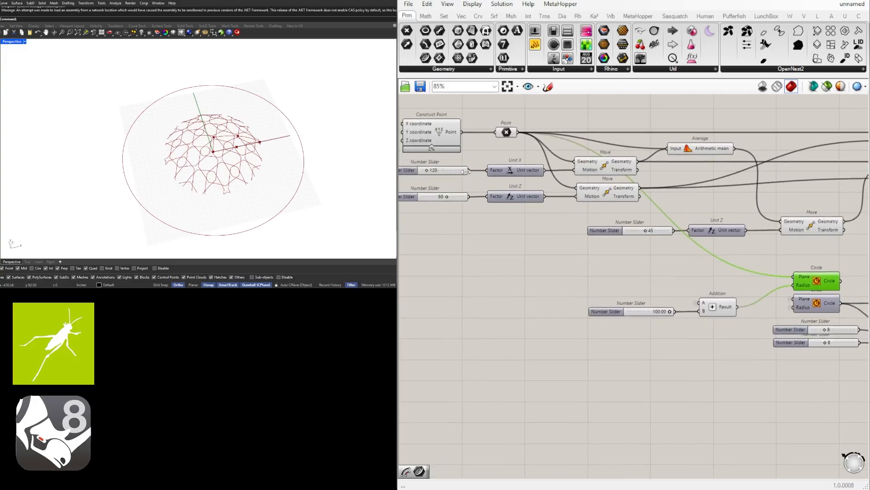
drag(495, 186, 801, 287)
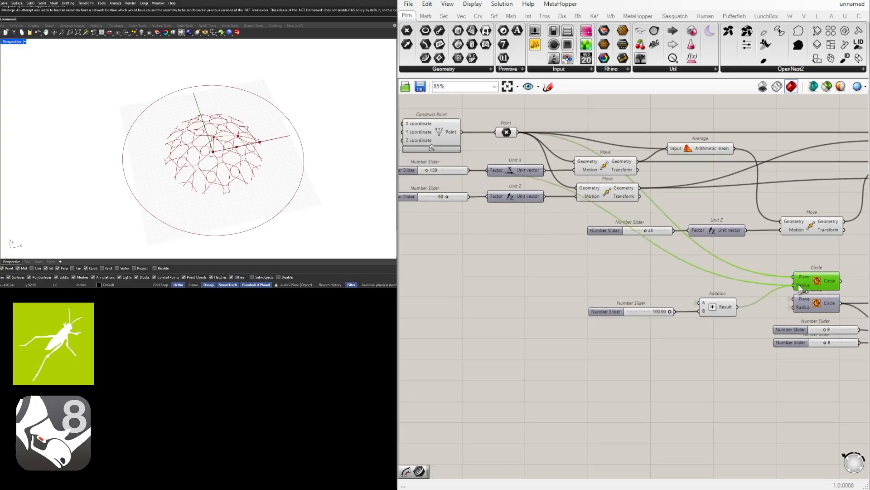
Turn on the preview of the duplicated Circle and feed the lower Curve parameter from its output instead of the original Circle.
scroll(797, 290, down, 2)
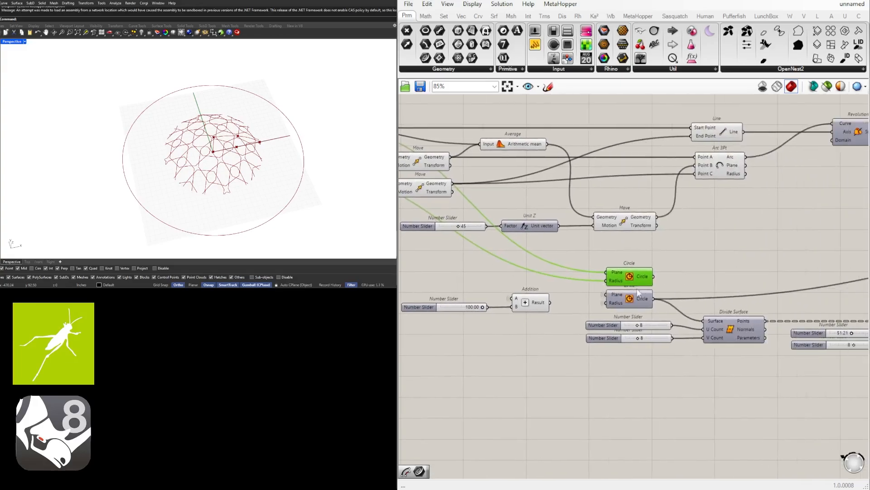
right_drag(861, 318, 692, 310)
right_drag(457, 276, 498, 272)
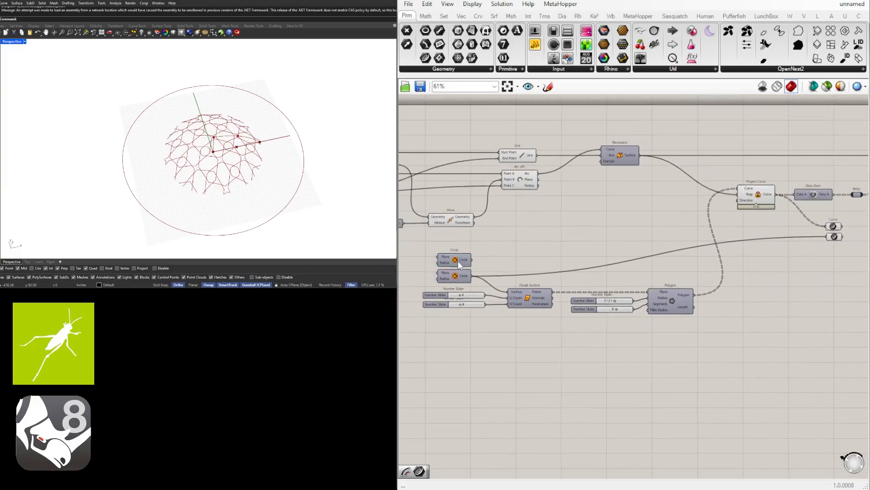
click(455, 261)
key(space)
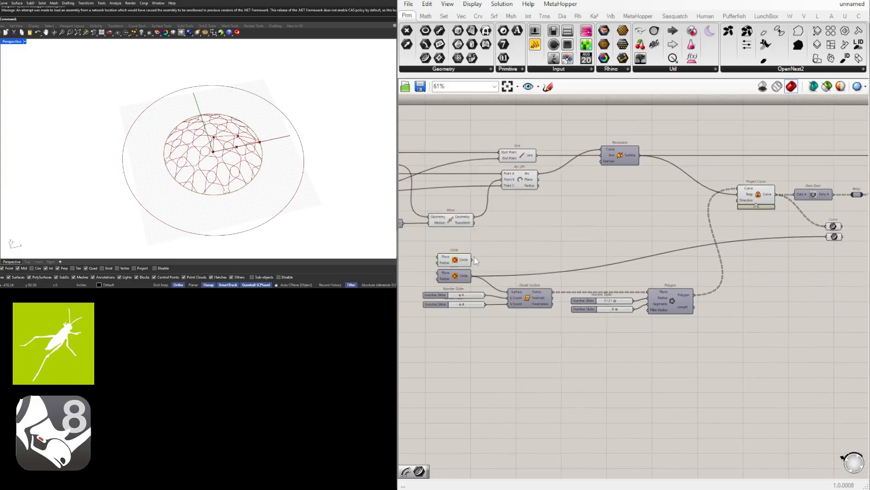
drag(788, 246, 832, 236)
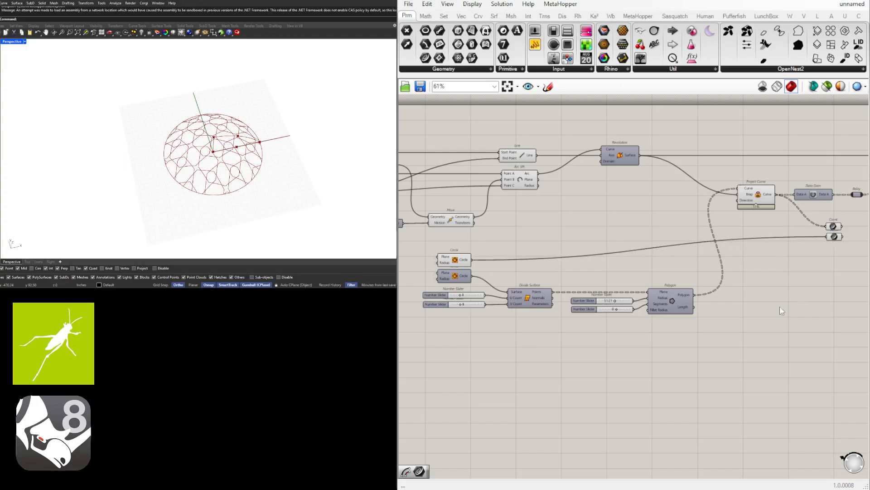
Add a Pipe component beside the two Curve parameters and feed its Curve input from the upper one.
scroll(748, 317, up, 2)
scroll(603, 285, down, 2)
right_drag(577, 284, 433, 264)
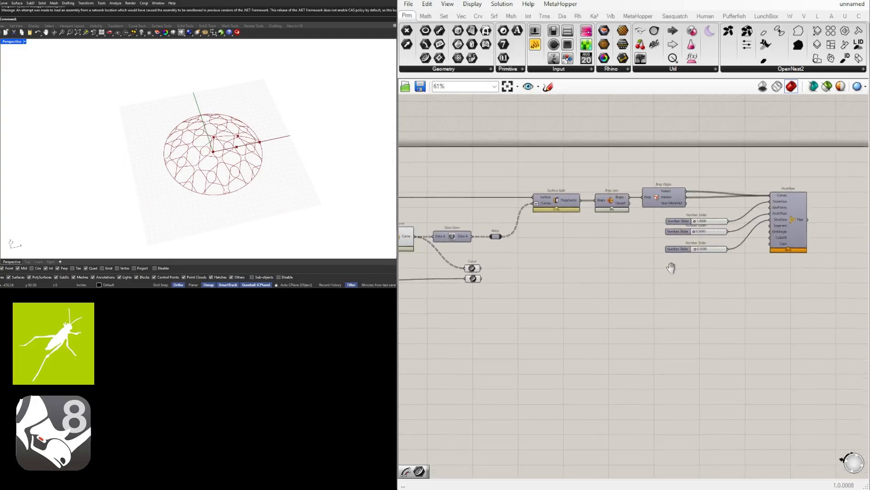
drag(824, 313, 720, 189)
scroll(728, 209, up, 2)
right_drag(417, 312, 592, 274)
double_click(651, 268)
scroll(583, 281, up, 2)
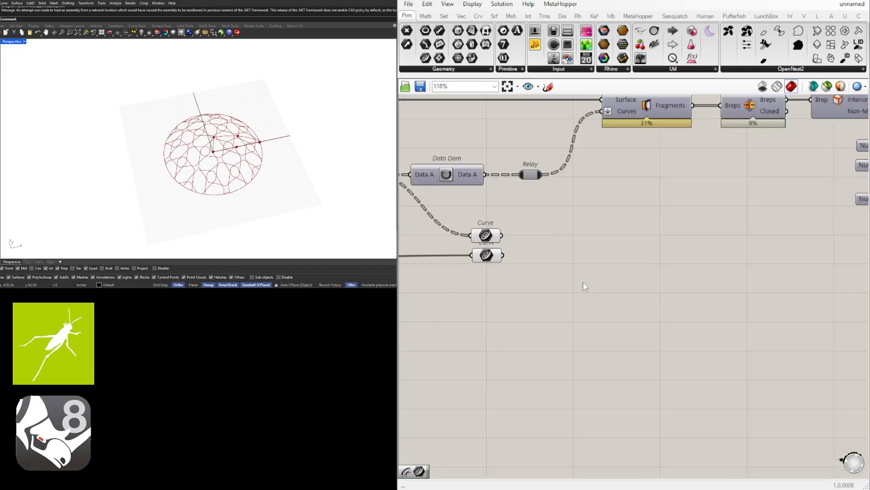
double_click(579, 279)
text(pipe)
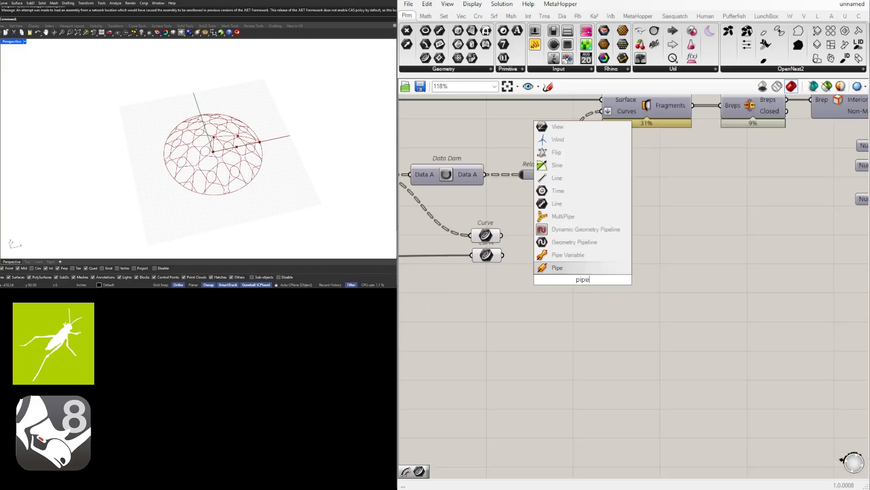
click(567, 267)
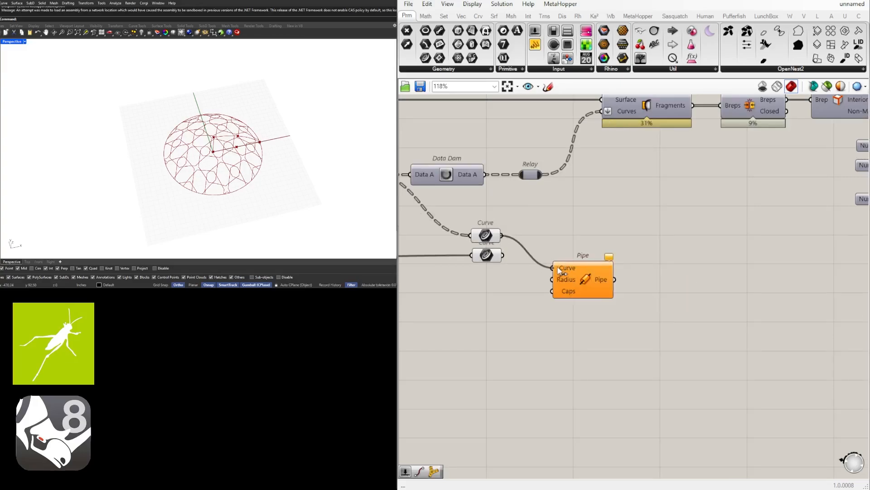
Align the Pipe component with the upper Curve parameter and set that parameter to Flatten.
drag(595, 271, 654, 252)
scroll(511, 237, up, 2)
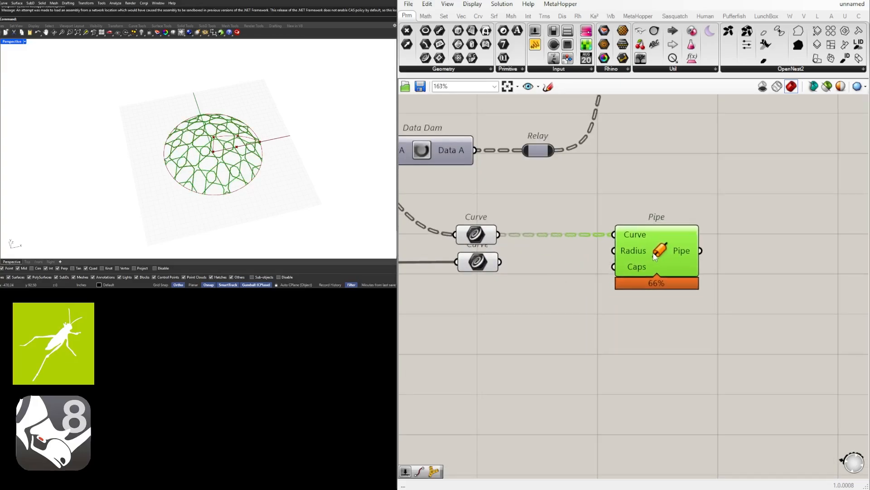
right_click(491, 237)
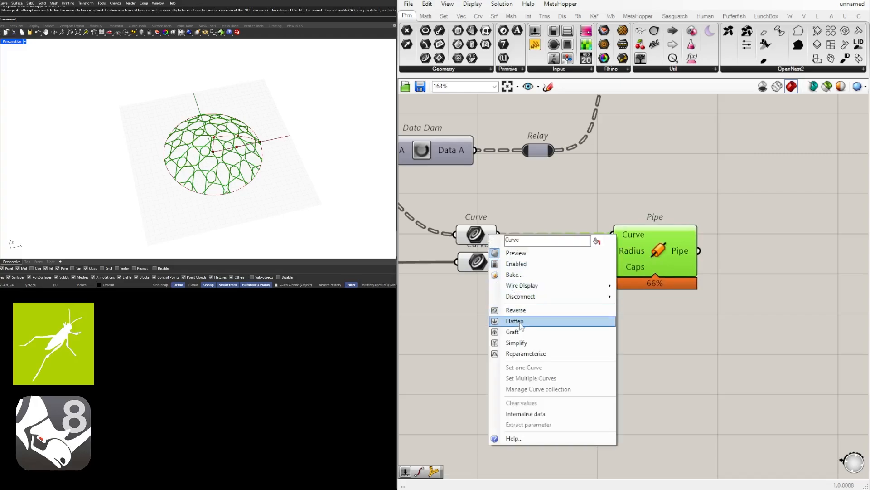
click(641, 252)
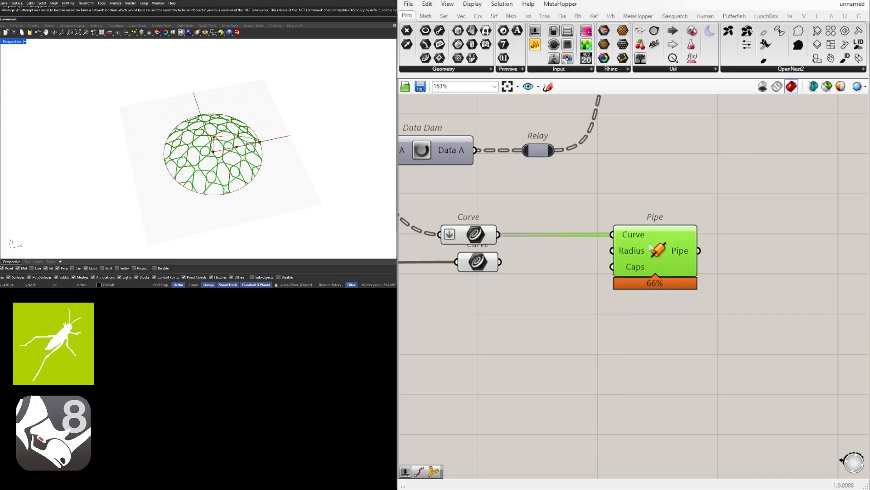
Move the Pipe farther from the Curve parameters, duplicate it directly below and feed the copy from the lower Curve parameter.
drag(652, 247, 684, 247)
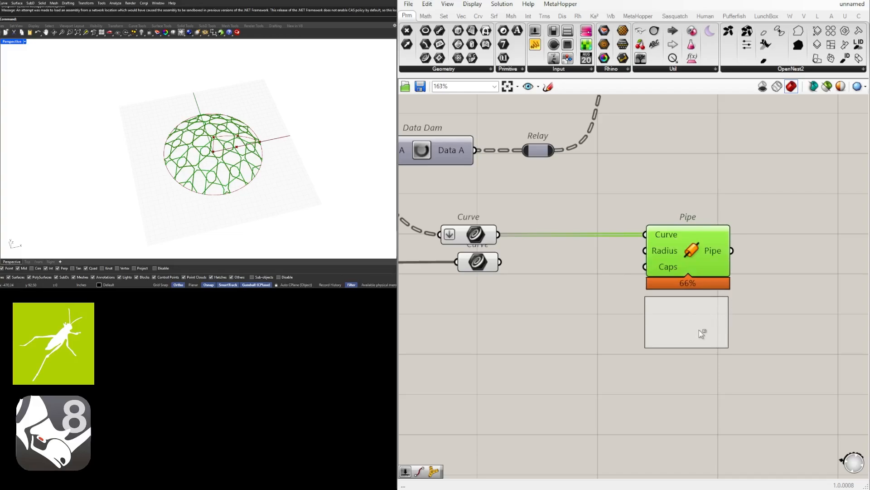
drag(499, 261, 644, 307)
click(805, 251)
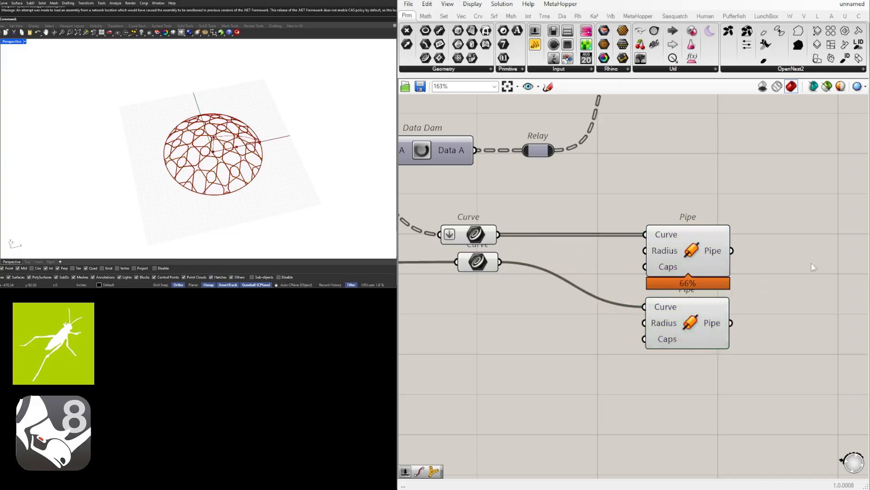
Hide the preview of the Project Curve component.
scroll(800, 251, down, 4)
right_drag(797, 246, 560, 262)
scroll(673, 246, down, 2)
scroll(690, 234, up, 3)
right_drag(685, 237, 869, 238)
scroll(259, 151, up, 4)
right_drag(260, 151, 238, 146)
right_drag(491, 234, 572, 230)
scroll(571, 230, down, 2)
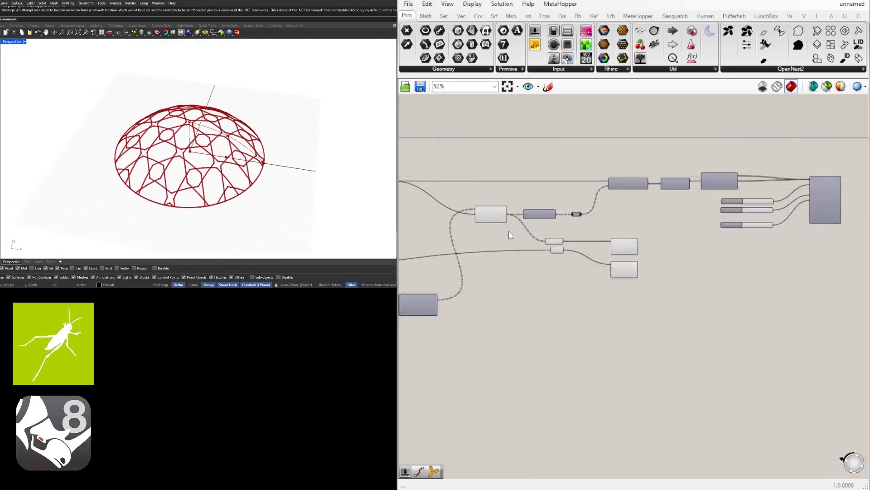
click(491, 213)
middle_click(489, 195)
click(520, 163)
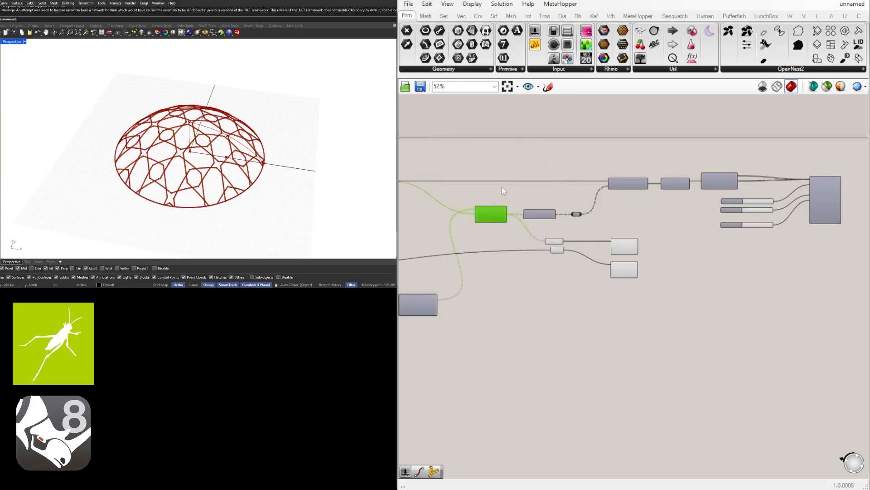
Hide the previews of the Line, Arc 3Pt and lower Move components.
right_drag(502, 186, 752, 188)
right_drag(527, 213, 611, 219)
scroll(602, 243, up, 2)
drag(657, 253, 536, 149)
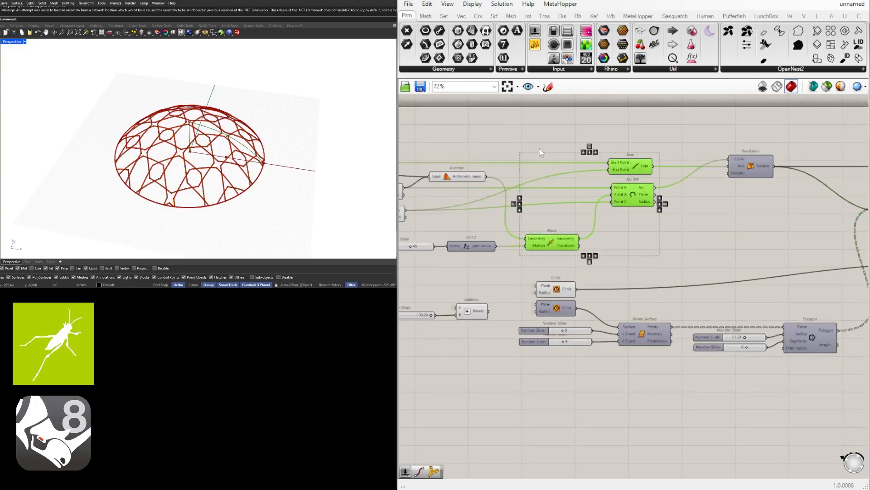
middle_click(548, 147)
click(575, 119)
click(639, 135)
Examine the piped dome pattern in the Perspective viewport, both close up at the crown and as a whole.
right_drag(225, 127, 214, 170)
scroll(206, 163, up, 7)
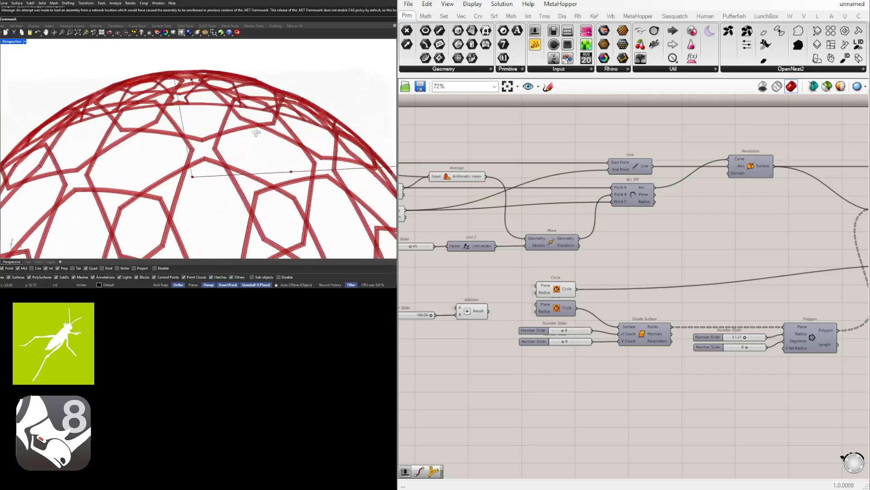
scroll(214, 170, up, 5)
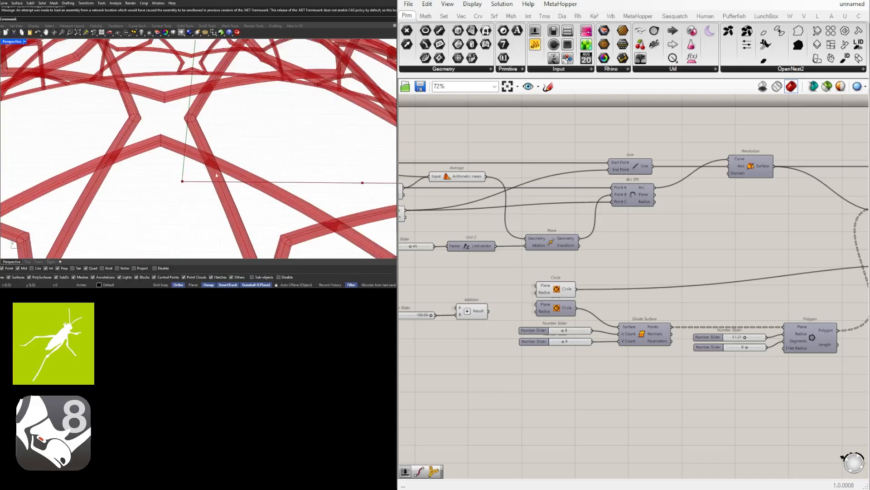
scroll(216, 175, down, 6)
right_drag(216, 175, 197, 181)
scroll(636, 240, down, 1)
scroll(199, 156, down, 3)
scroll(628, 277, down, 2)
Turn on the MultiPipe preview and compare its geometry with the piped dome in the Perspective viewport.
right_drag(725, 272, 480, 275)
scroll(826, 253, up, 3)
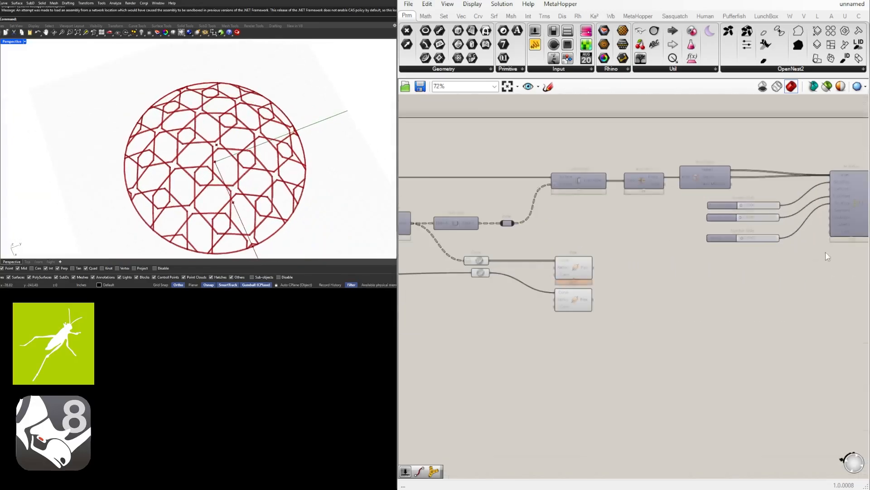
click(760, 207)
middle_click(760, 207)
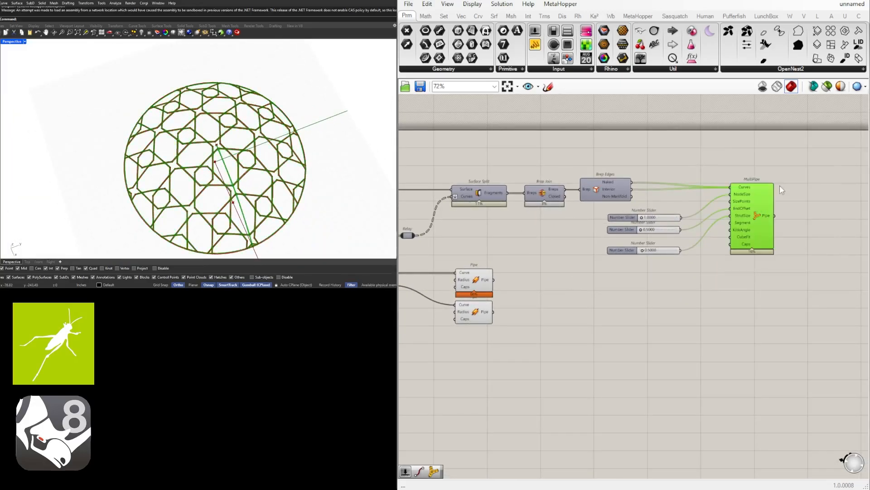
right_drag(225, 161, 225, 143)
scroll(224, 143, up, 4)
scroll(215, 134, down, 2)
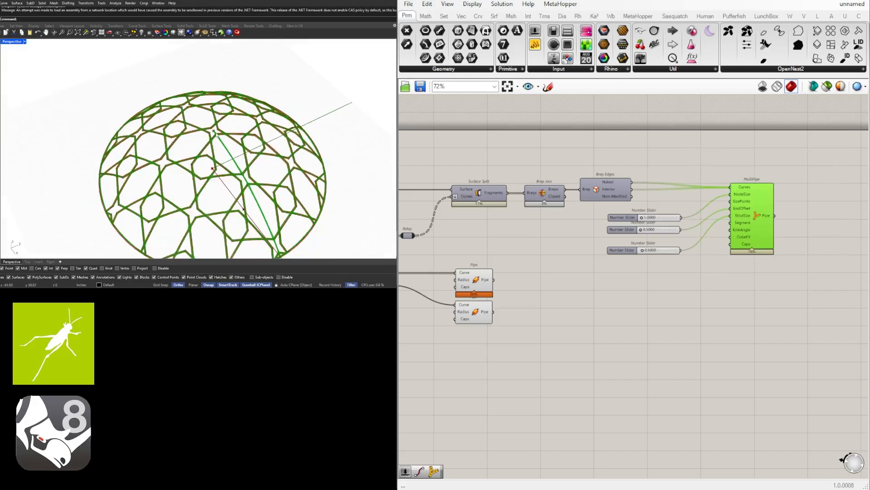
scroll(206, 149, up, 3)
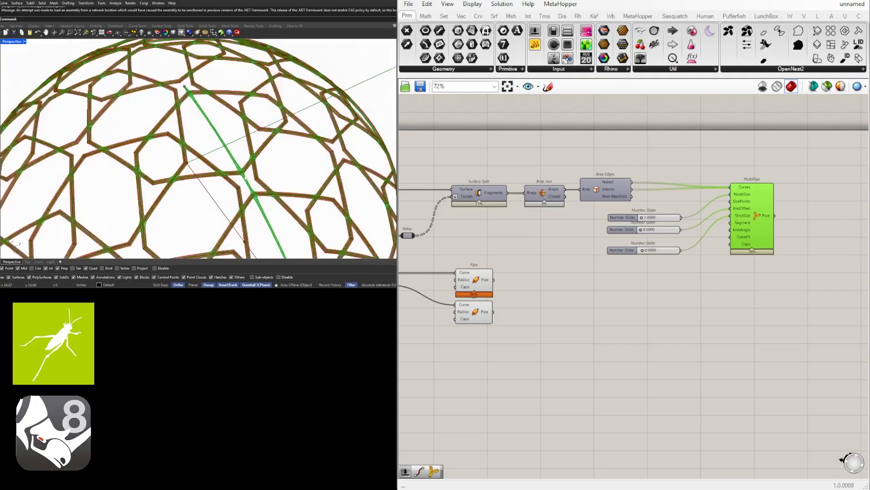
scroll(206, 149, down, 2)
right_drag(732, 264, 676, 259)
Hide the MultiPipe component's preview again.
drag(763, 292, 620, 165)
middle_click(621, 163)
click(642, 143)
click(651, 132)
Add a number slider with the value 2.00, feed it into the lower Pipe's Radius and align it with that input.
right_drag(403, 287, 566, 281)
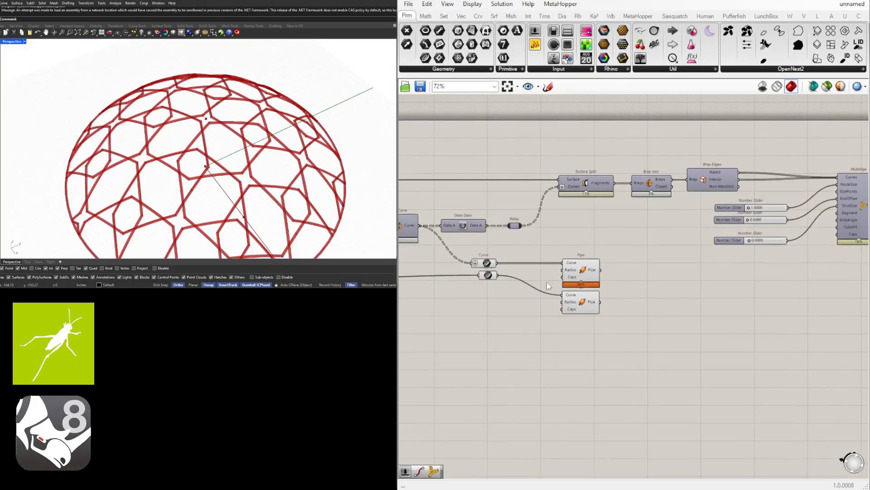
scroll(543, 279, up, 3)
drag(463, 272, 457, 272)
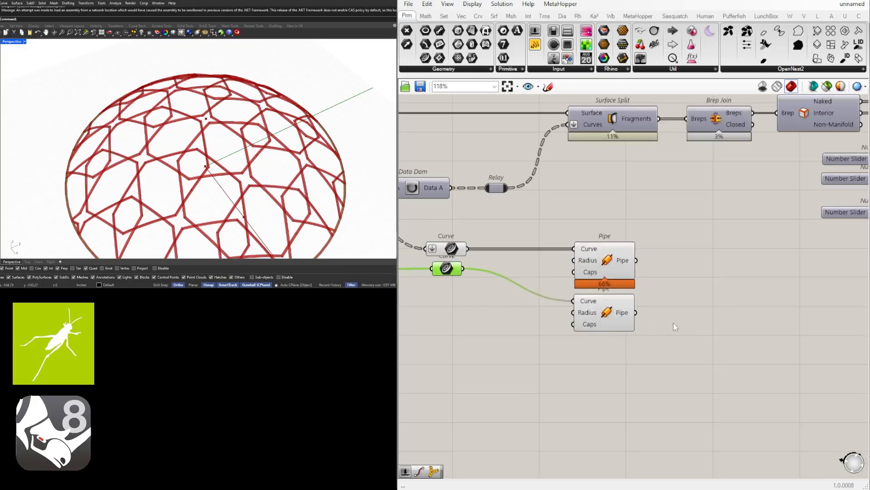
scroll(111, 203, down, 3)
right_drag(449, 324, 497, 286)
scroll(497, 286, up, 1)
double_click(499, 286)
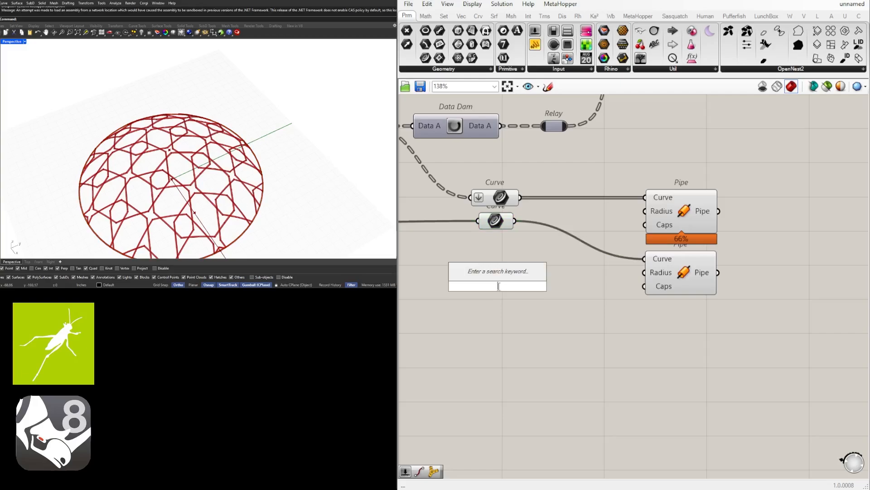
text(number slider)
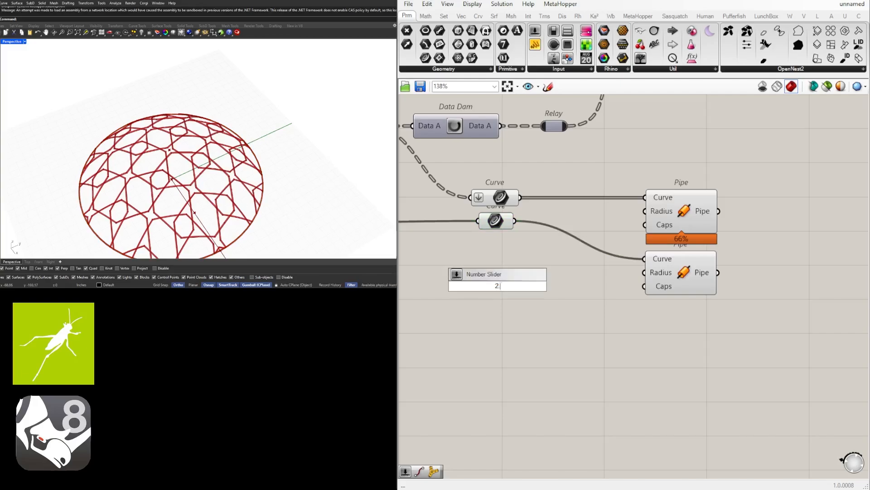
key(Return)
scroll(569, 287, up, 3)
drag(662, 269, 700, 265)
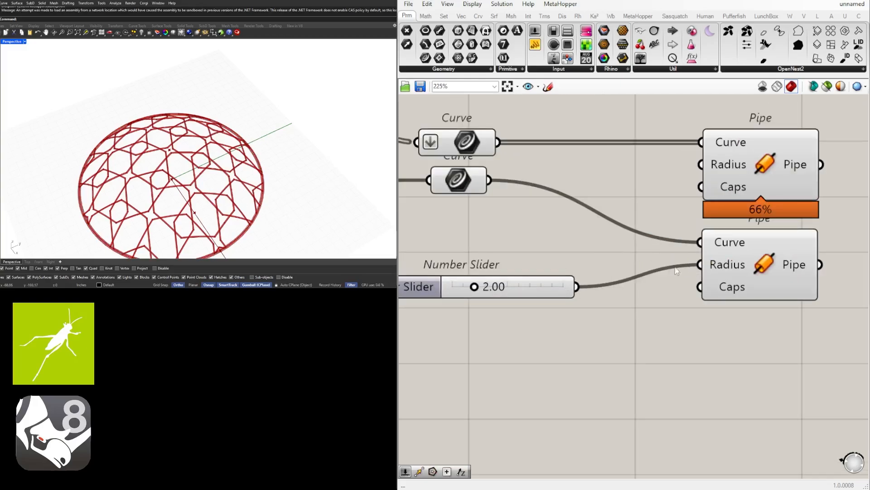
drag(549, 280, 559, 260)
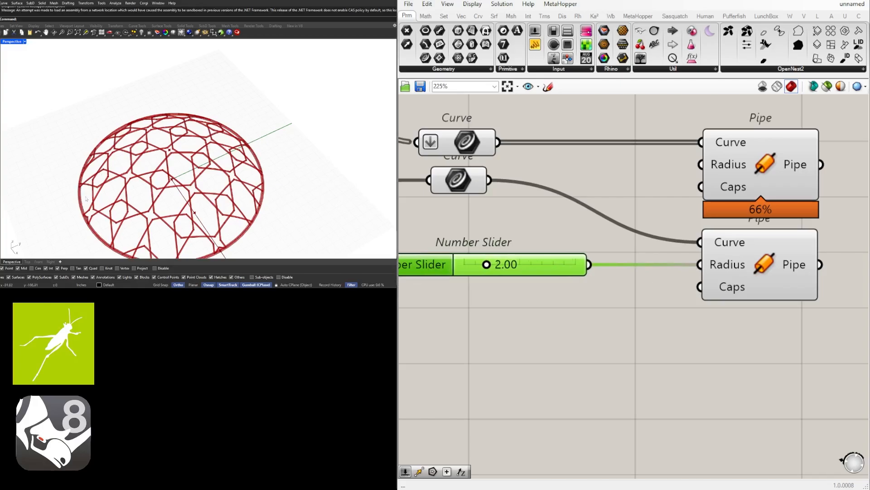
Move the lower Pipe and its radius slider together farther down, leaving space beneath the upper Pipe.
scroll(539, 211, down, 2)
right_drag(572, 241, 653, 296)
drag(660, 340, 530, 286)
scroll(533, 288, down, 2)
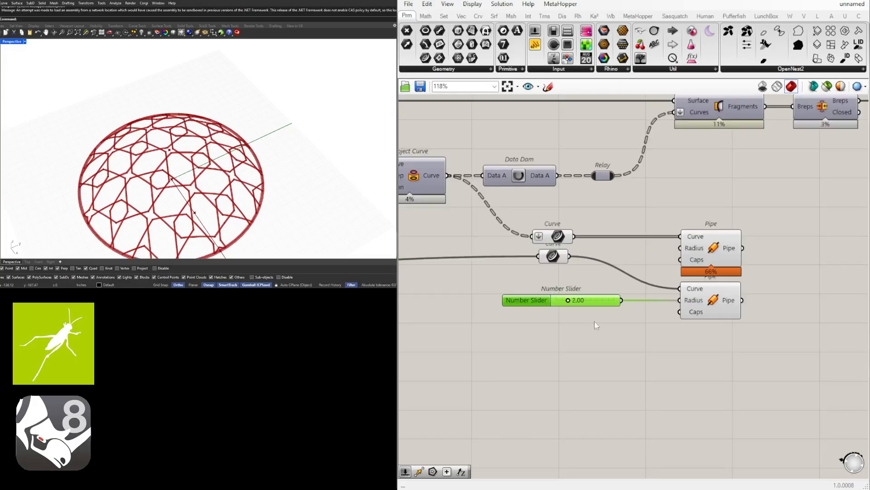
drag(770, 362, 551, 297)
drag(727, 317, 729, 335)
click(736, 375)
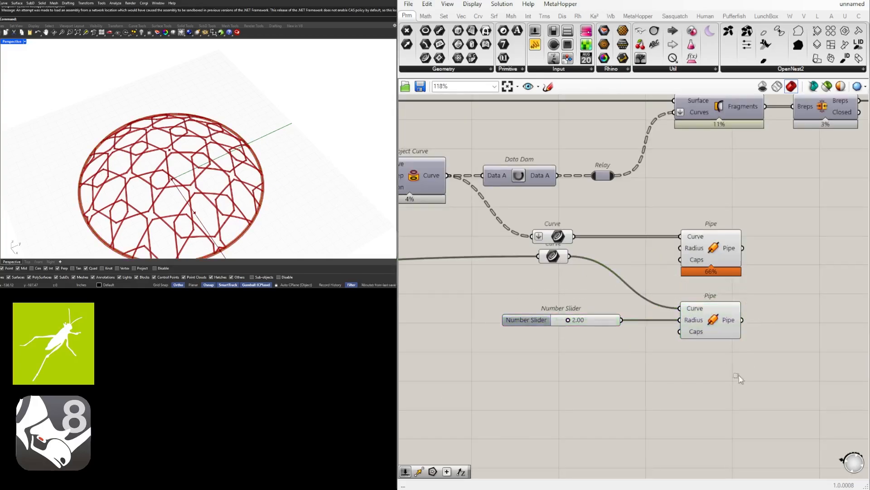
Duplicate the radius slider to drive the upper Pipe's Radius separately, and set the lower Pipe's radius slider to 4.00.
alt+drag(545, 321, 541, 297)
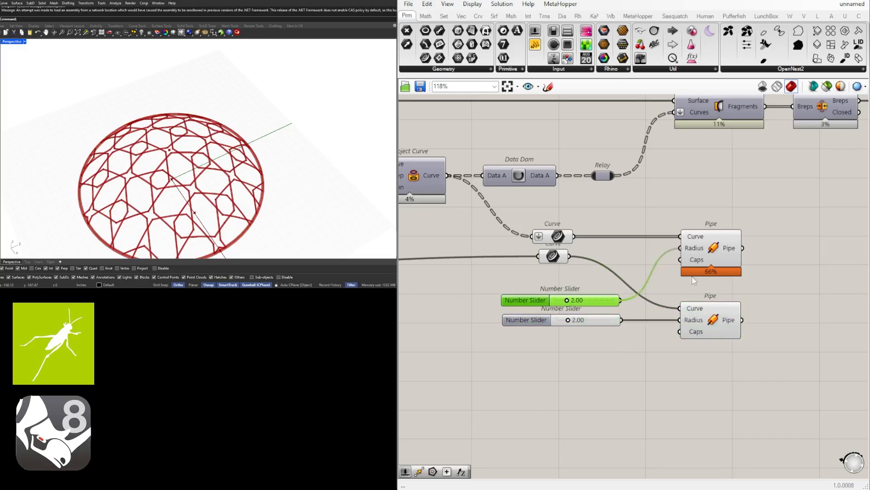
scroll(593, 327, up, 3)
double_click(581, 318)
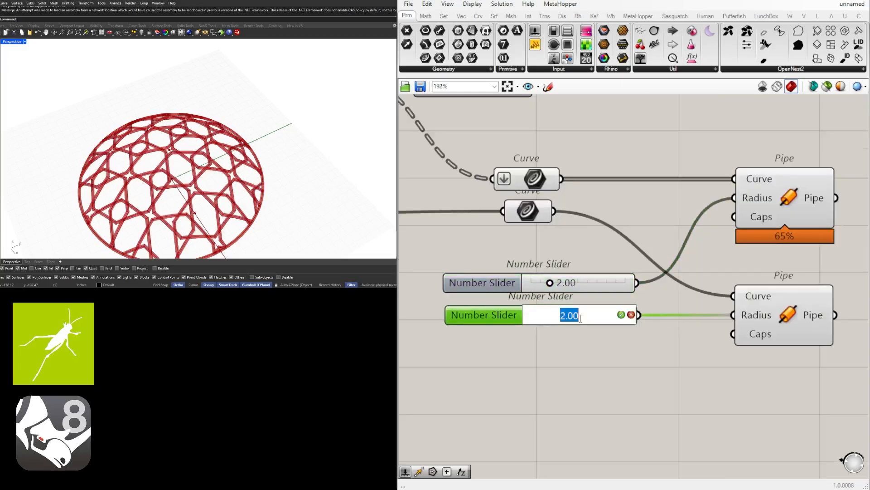
text(4)
key(Return)
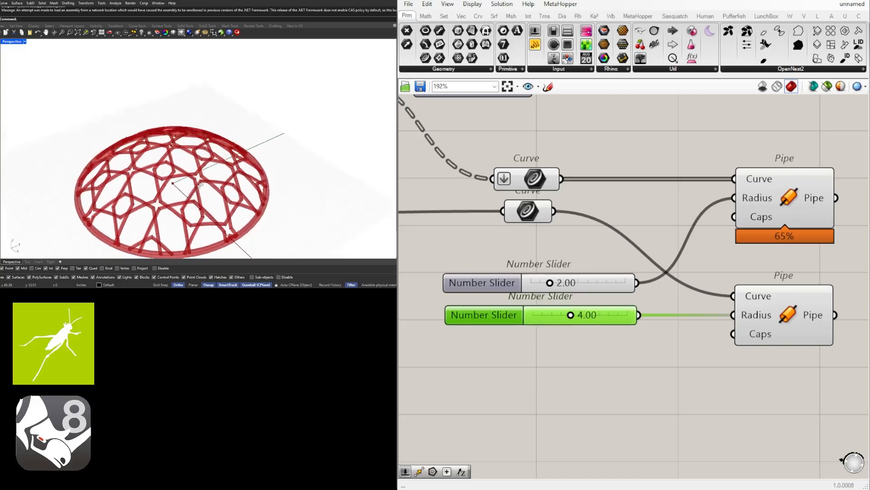
Set the lower Pipe's radius slider to 3.00 and inspect the piped dome from above in the Perspective viewport.
double_click(594, 317)
text(3)
key(Return)
click(661, 416)
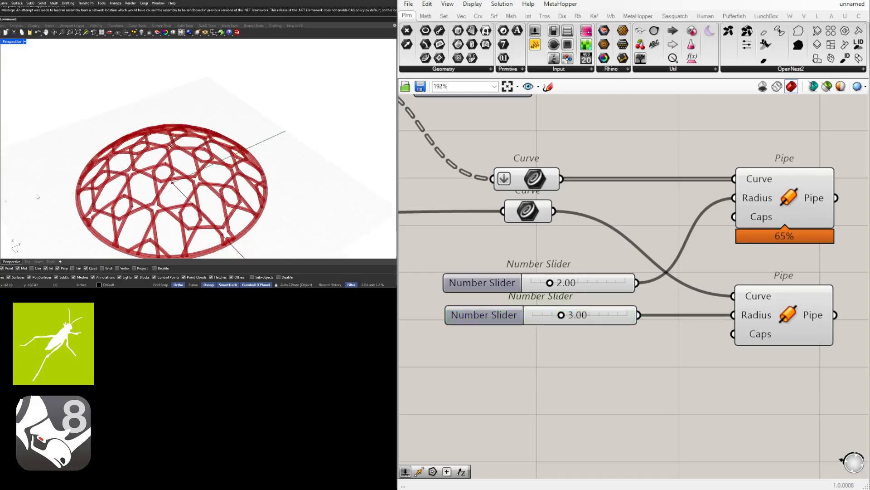
right_drag(198, 149, 179, 197)
Shift Project Curve and all components after it farther away from Revolution and Polygon, opening up space on the canvas.
scroll(631, 280, down, 5)
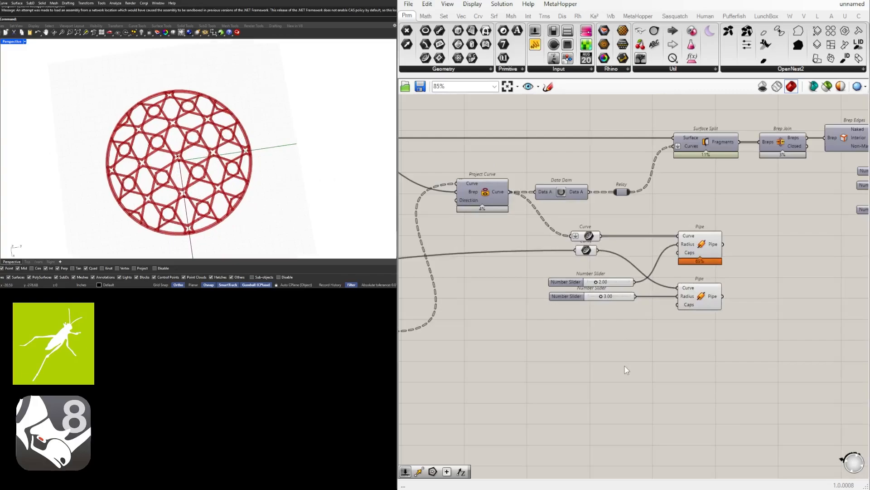
right_drag(472, 287, 600, 295)
scroll(582, 296, down, 2)
scroll(625, 258, up, 1)
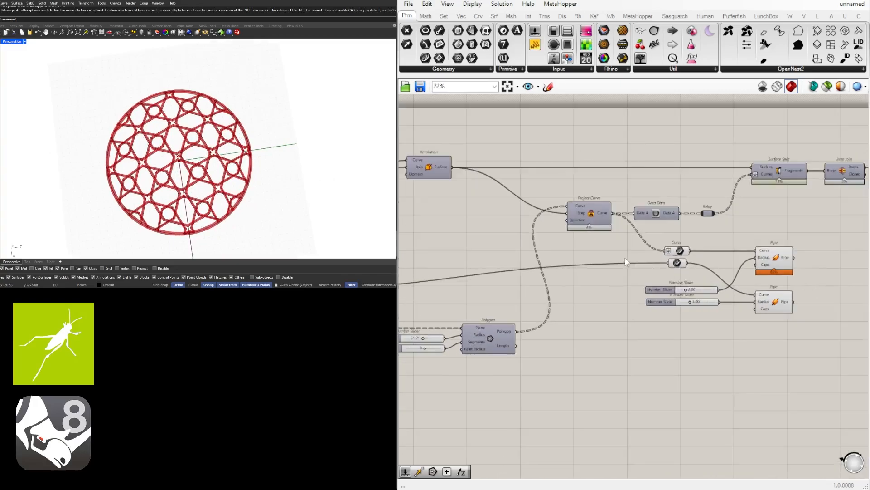
click(586, 217)
right_drag(553, 226, 624, 202)
scroll(680, 235, down, 1)
right_drag(680, 235, 564, 221)
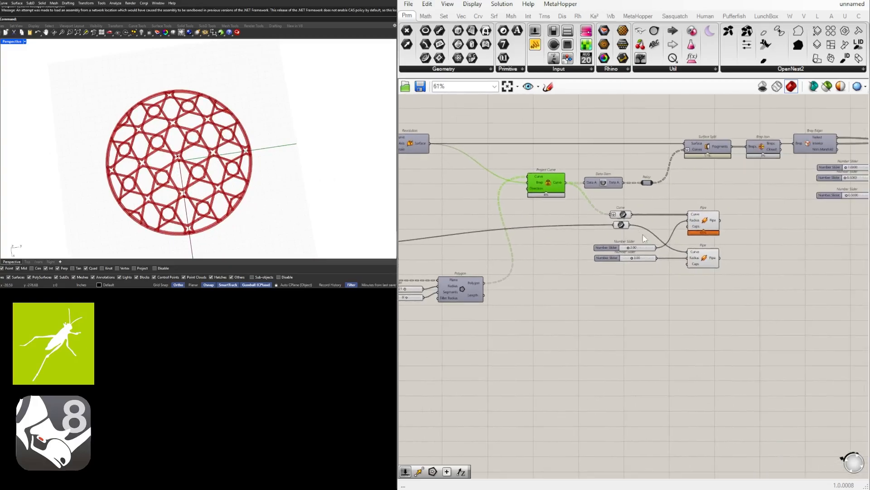
scroll(643, 237, down, 3)
right_drag(643, 236, 548, 237)
drag(811, 291, 477, 154)
scroll(495, 208, up, 3)
right_drag(495, 208, 580, 213)
click(565, 277)
Move Project Curve back toward Polygon, widening its gap to the Data Dam.
scroll(537, 227, up, 2)
scroll(563, 228, down, 1)
right_drag(536, 230, 698, 224)
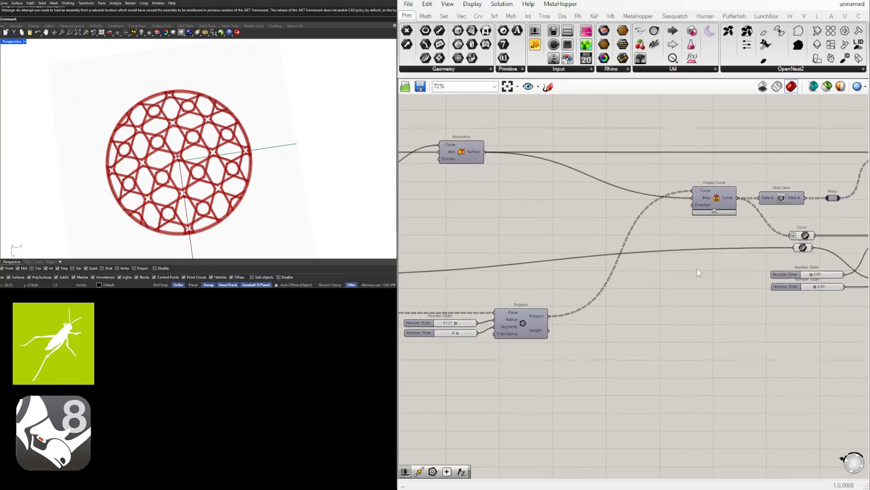
right_drag(697, 269, 638, 273)
drag(659, 212, 619, 212)
click(681, 241)
Move the Data Dam closer to Project Curve and feed its output into the pattern Curve parameter, replacing the direct Project Curve connection.
scroll(682, 241, up, 2)
right_drag(732, 215, 670, 211)
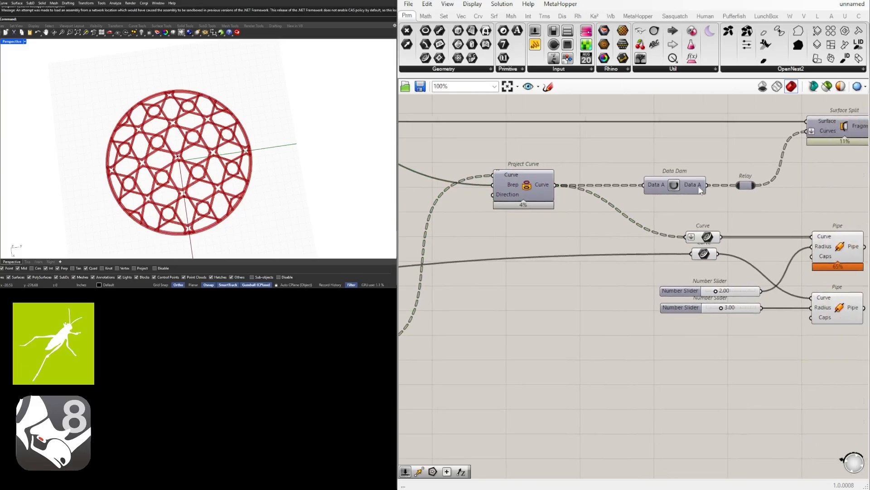
drag(689, 186, 655, 186)
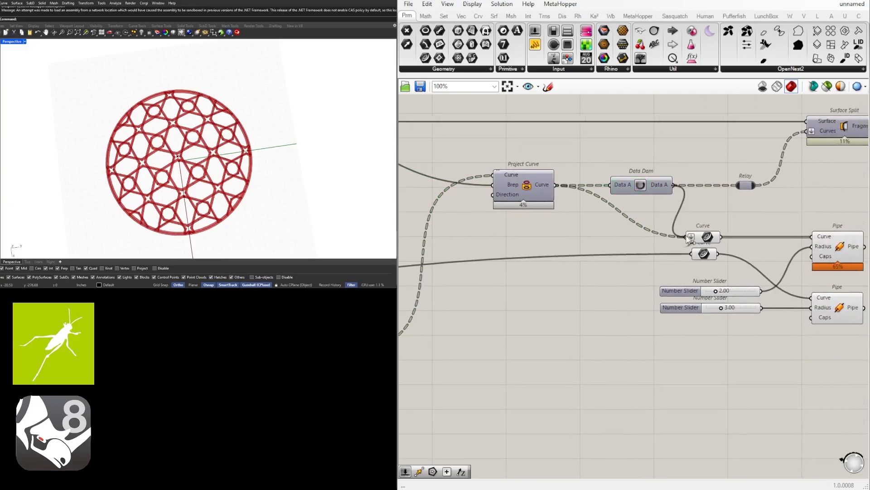
scroll(665, 254, down, 2)
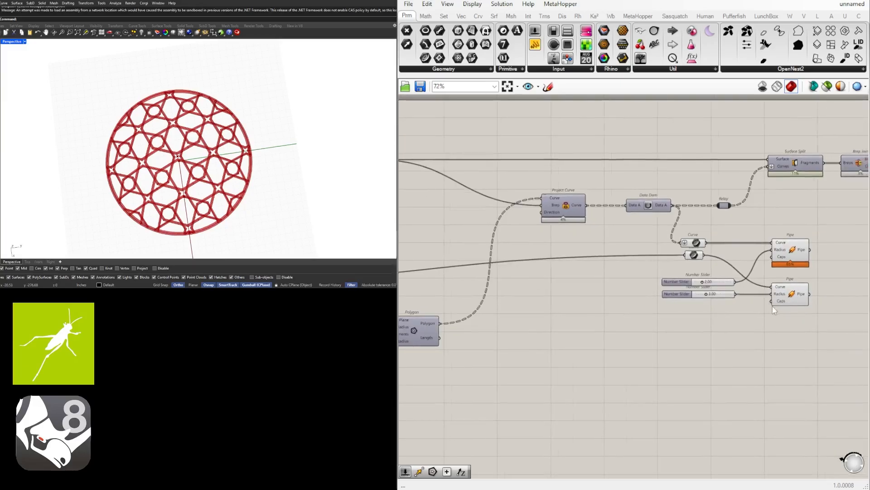
Turn on the preview of the Project Curve component.
right_drag(516, 277, 669, 278)
scroll(494, 342, up, 4)
right_drag(494, 342, 456, 338)
scroll(456, 337, down, 3)
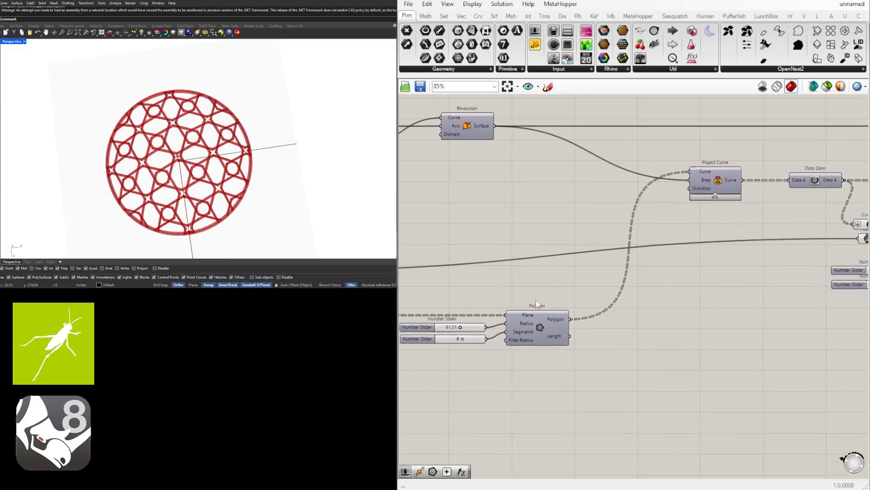
click(717, 186)
middle_click(718, 183)
click(737, 164)
click(592, 208)
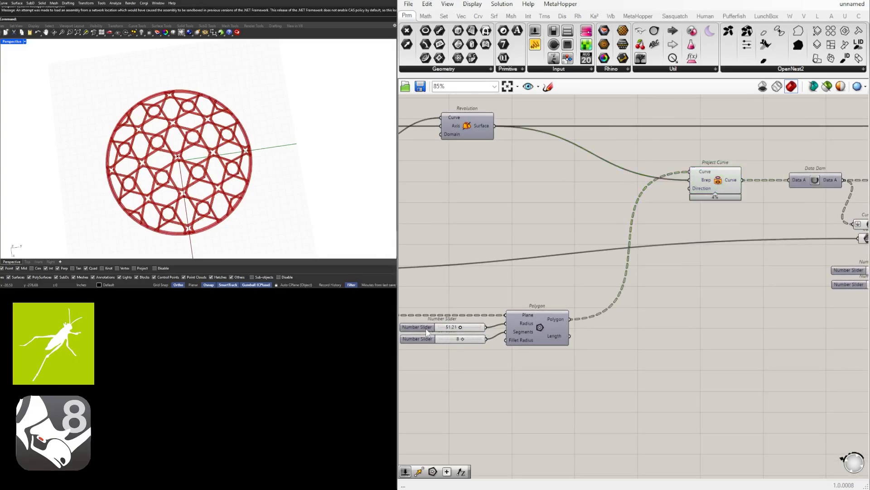
Set the Polygon radius slider to 35.37, move the Data Dam closer to Project Curve and release the updated pattern through it.
scroll(459, 332, up, 6)
drag(469, 320, 447, 322)
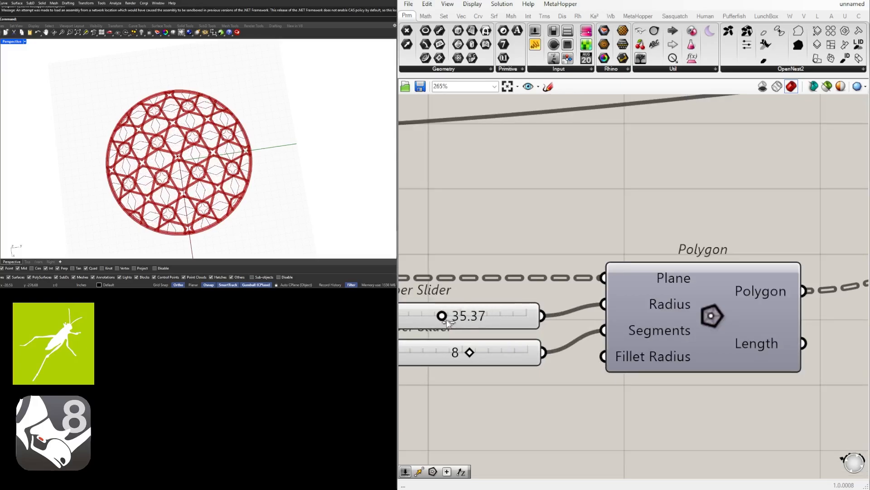
scroll(522, 262, down, 4)
right_drag(804, 174, 623, 248)
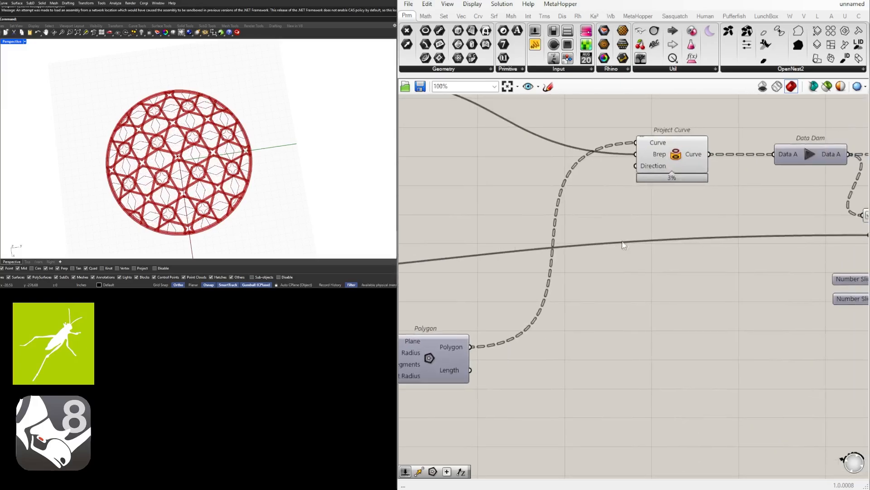
scroll(624, 248, down, 2)
right_drag(733, 194, 603, 183)
drag(630, 179, 608, 179)
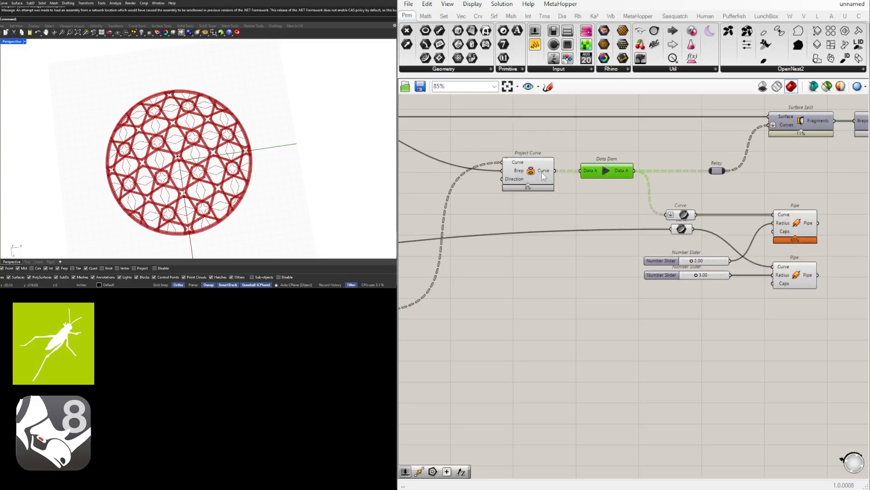
click(606, 171)
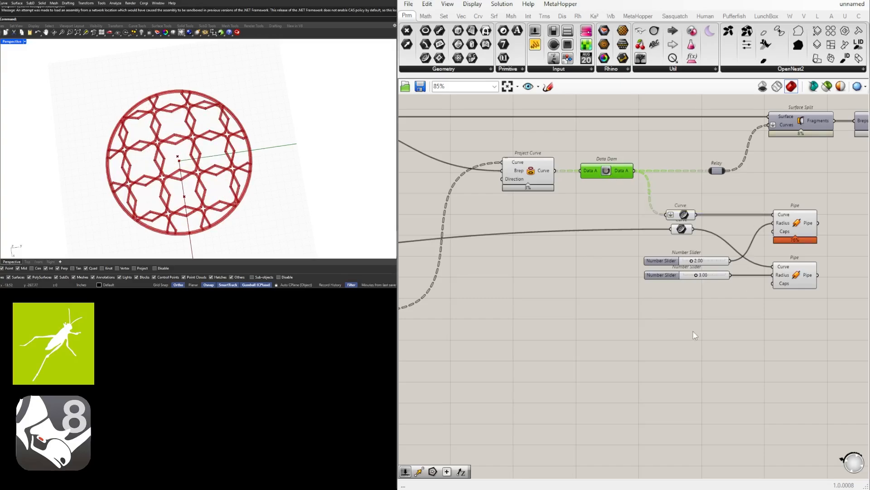
Move both Curve parameters, both radius sliders and both Pipes together farther away from the Data Dam.
scroll(695, 336, down, 2)
drag(764, 349, 606, 239)
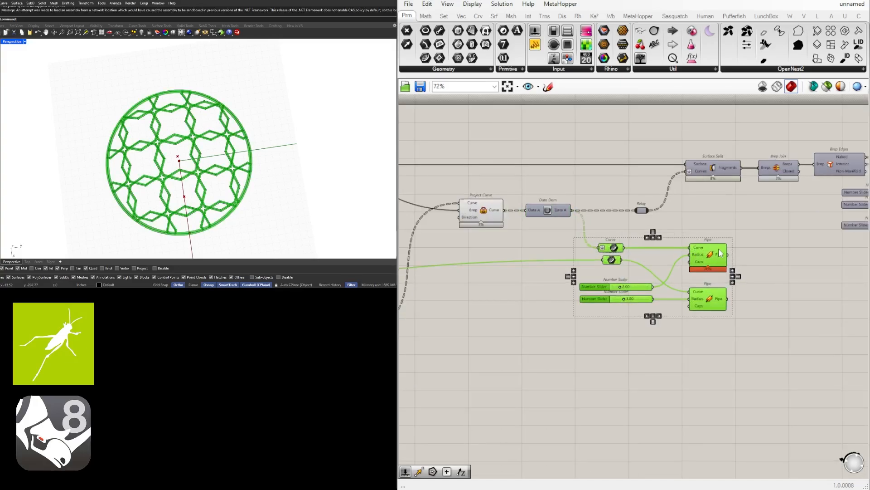
drag(712, 250, 742, 249)
click(534, 231)
Lower the Polygon radius slider to 21.28.
right_drag(489, 253, 724, 227)
scroll(768, 237, down, 1)
right_drag(725, 198, 605, 200)
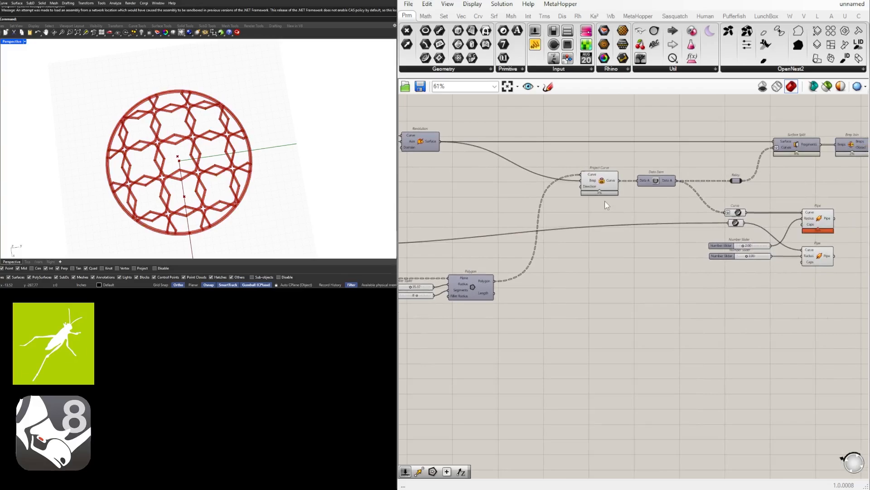
right_drag(498, 263, 684, 263)
right_drag(719, 286, 637, 287)
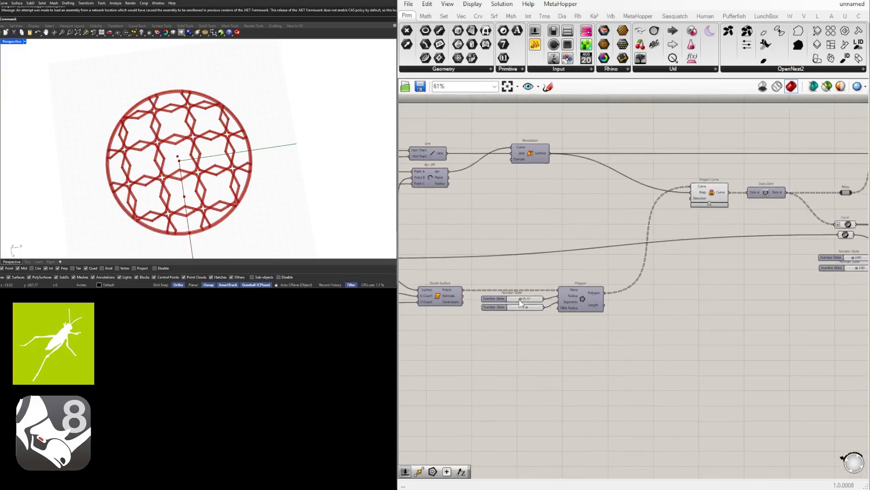
scroll(523, 302, up, 6)
mouse_move(523, 299)
mouse_down()
mouse_move(501, 298)
mouse_move(510, 296)
mouse_up()
Hide the previews of the two Curve parameters feeding the Pipes and highlight Project Curve to check its pattern.
scroll(735, 266, down, 4)
right_drag(734, 266, 605, 291)
scroll(754, 274, down, 4)
scroll(729, 302, up, 2)
drag(795, 320, 642, 208)
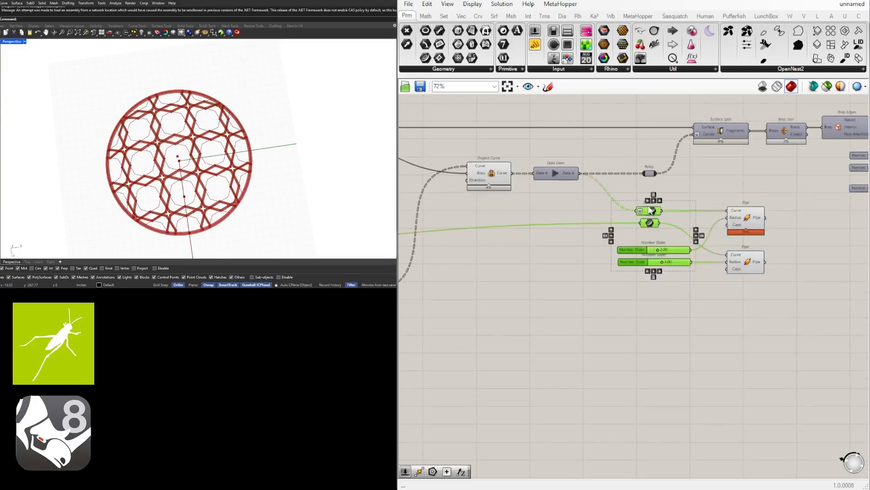
middle_click(672, 184)
click(695, 166)
click(503, 174)
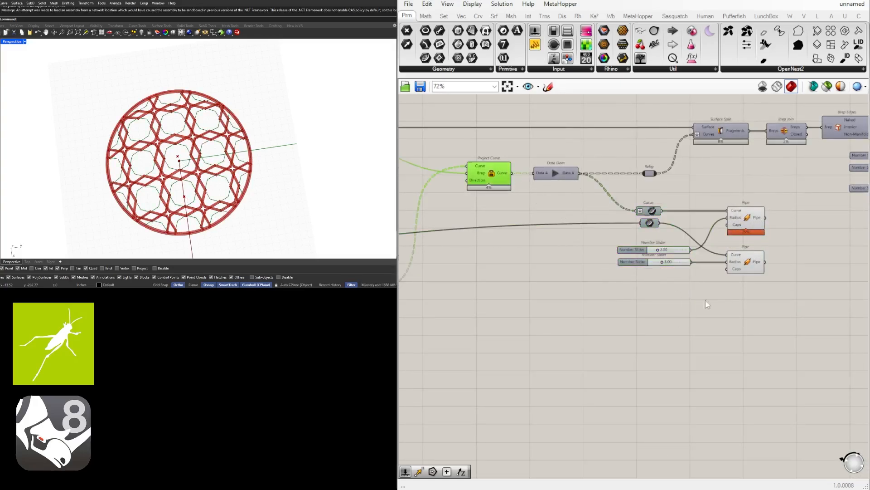
Hide the previews of both Pipe components so only the projected curves and base circle are displayed.
right_drag(754, 290, 696, 285)
drag(732, 298, 690, 194)
middle_click(690, 194)
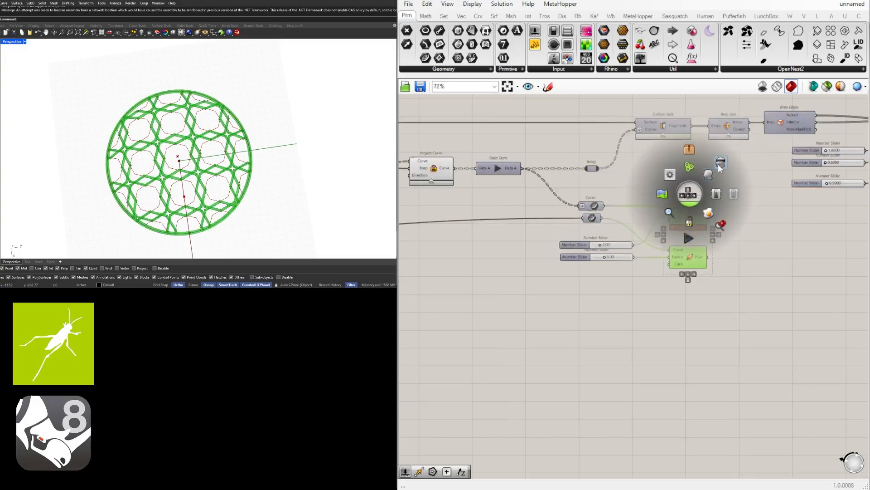
click(718, 164)
Set Divide Surface's U Count and V Count sliders both to 10.
scroll(591, 295, up, 3)
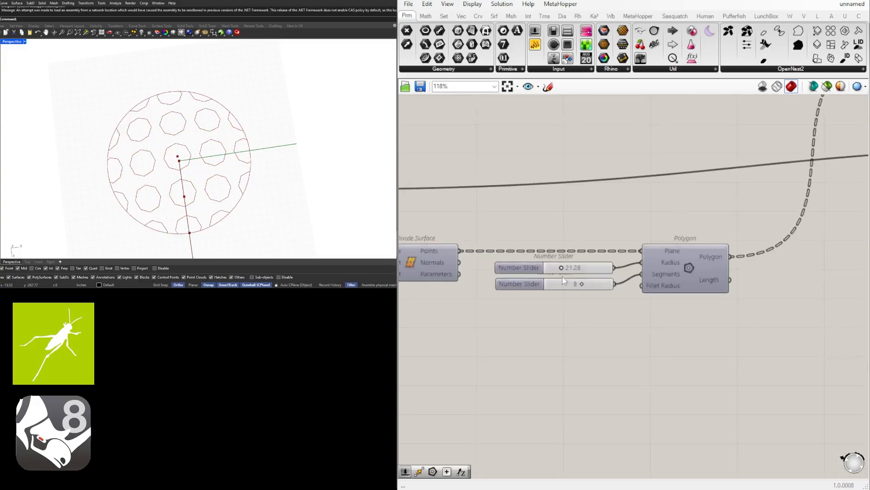
scroll(562, 276, up, 3)
scroll(558, 273, down, 4)
right_drag(558, 274, 718, 290)
right_drag(490, 280, 587, 293)
scroll(619, 285, up, 4)
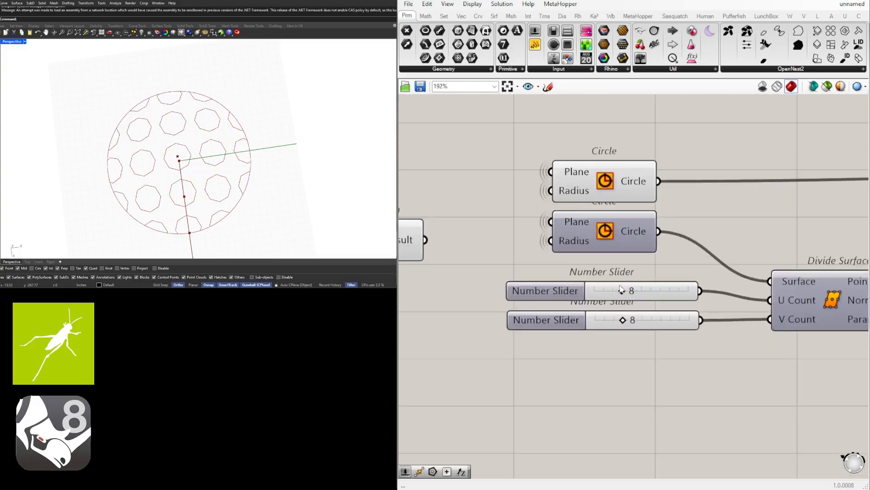
scroll(621, 289, up, 2)
double_click(635, 292)
text(10)
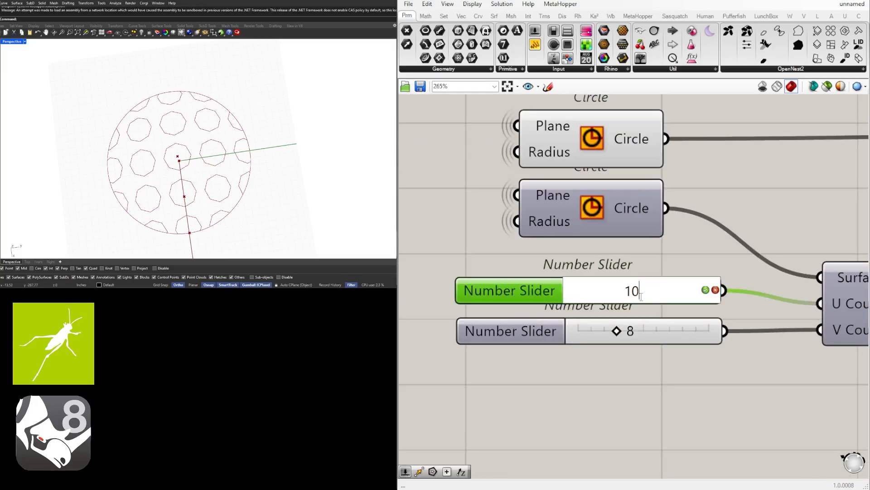
key(Return)
double_click(630, 330)
text(10)
key(Return)
Raise the Polygon radius slider to 48.79 so the projected polygons overlap.
scroll(743, 358, down, 6)
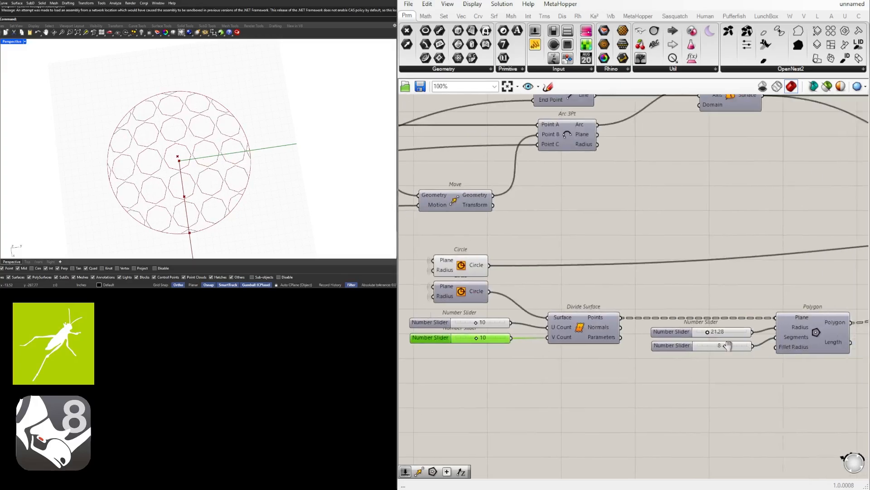
scroll(723, 341, up, 4)
drag(632, 332, 662, 335)
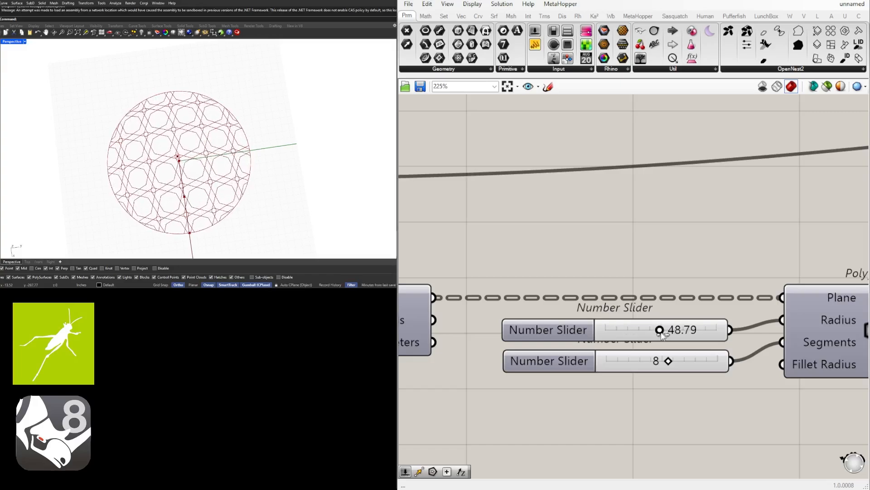
Release the denser projected pattern through the Data Dam to update the pipes and the surface split.
scroll(684, 268, down, 6)
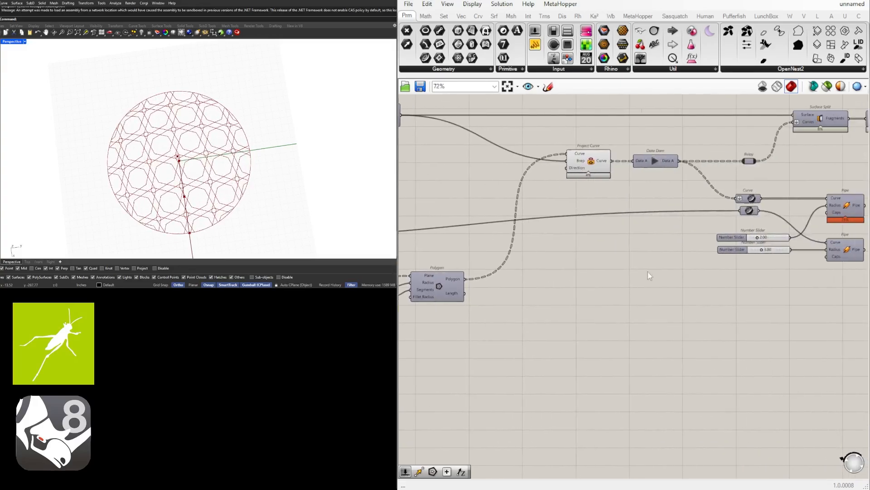
right_drag(455, 298, 699, 300)
right_drag(678, 199, 592, 199)
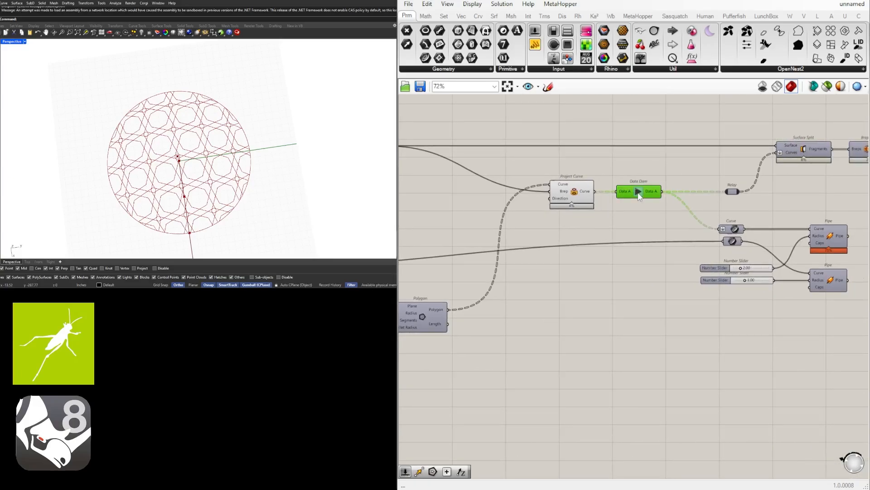
right_drag(698, 231, 594, 225)
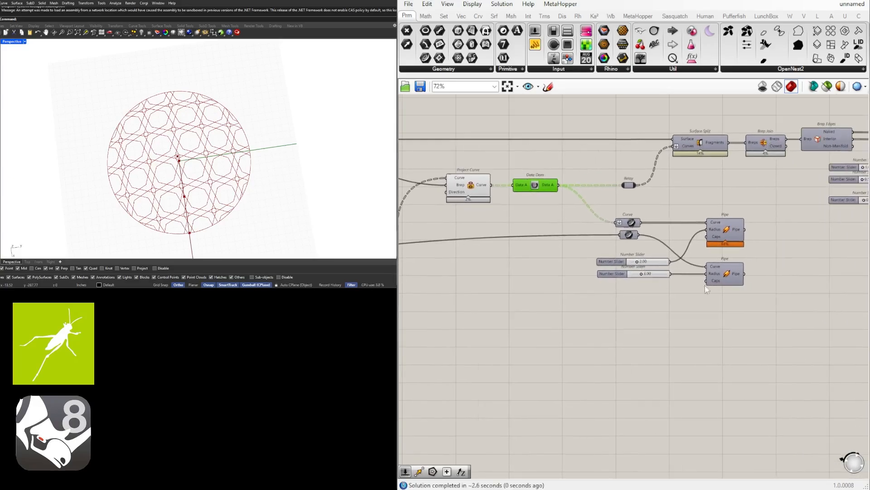
Turn the previews of both Pipes back on and inspect the updated dome structure in the Perspective viewport.
drag(762, 332, 721, 229)
middle_click(723, 227)
click(740, 210)
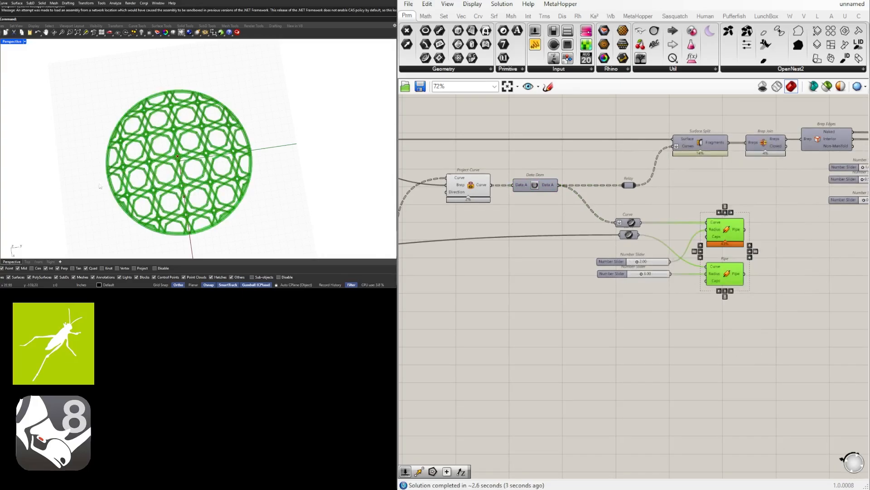
right_drag(290, 227, 202, 232)
scroll(713, 236, down, 3)
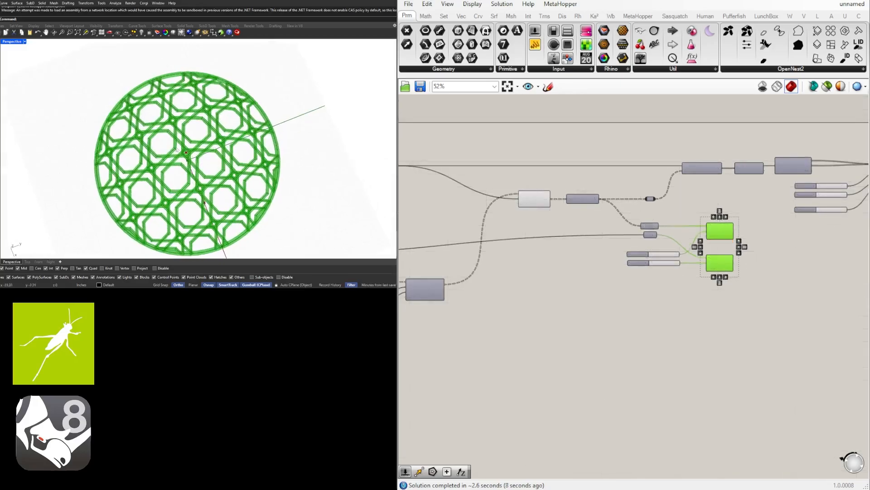
Review the definition's component chain from the Polygon and Divide Surface sliders back to the point construction and across to the pipes.
right_drag(653, 281, 665, 246)
scroll(719, 241, up, 3)
drag(818, 269, 715, 230)
right_drag(493, 292, 588, 300)
scroll(563, 272, up, 3)
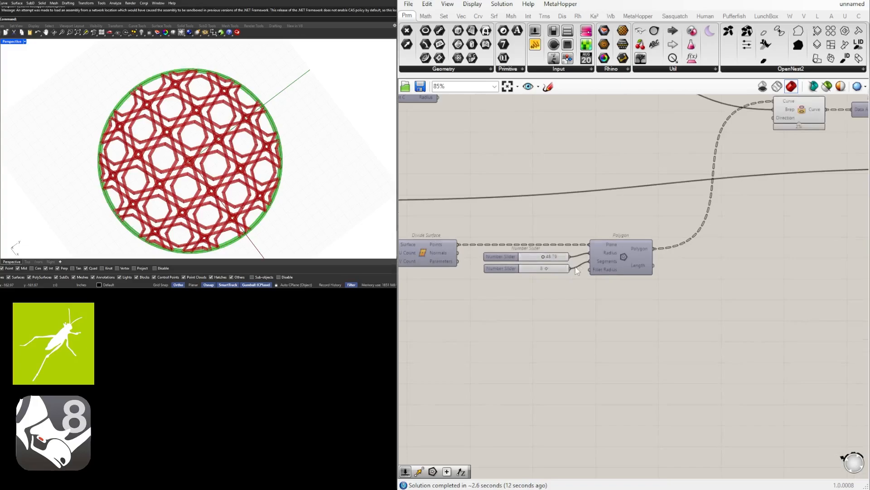
scroll(531, 272, down, 4)
right_drag(485, 317, 790, 317)
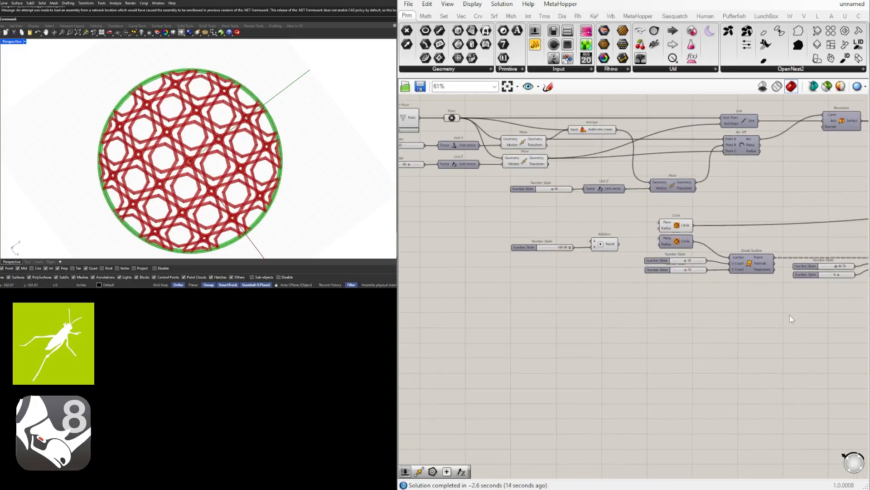
right_drag(466, 299, 732, 333)
scroll(711, 180, up, 3)
right_drag(711, 180, 520, 225)
scroll(662, 234, up, 1)
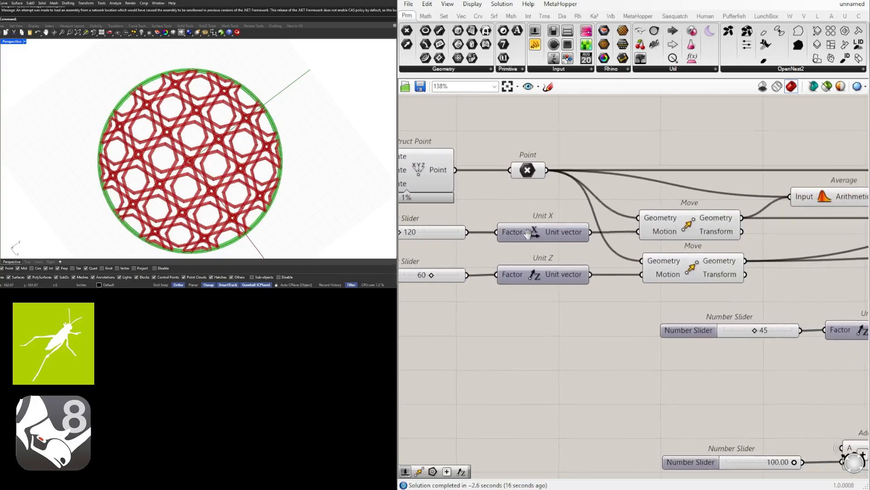
scroll(761, 227, down, 3)
right_drag(803, 236, 559, 236)
scroll(645, 236, down, 3)
scroll(712, 254, down, 3)
right_drag(789, 282, 682, 284)
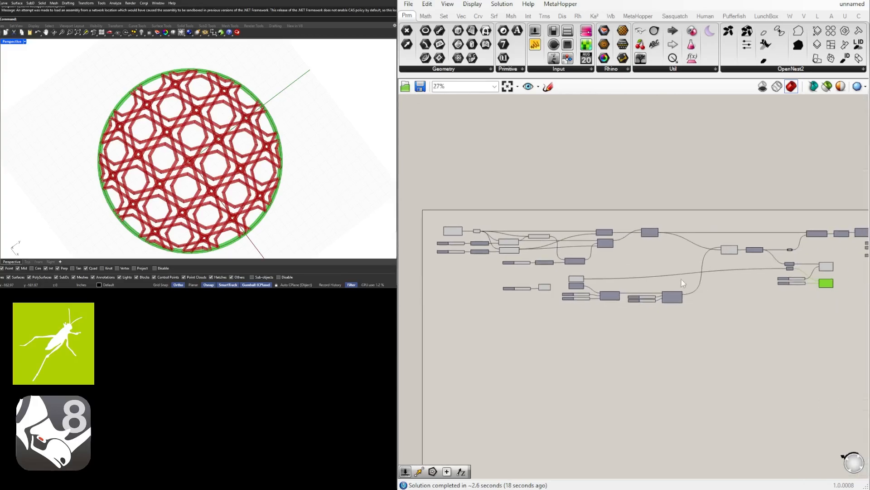
Move the two Pipes with their Curve parameters and radius sliders down, clear of the Surface Split branch.
scroll(732, 272, up, 3)
right_drag(805, 283, 638, 275)
drag(751, 320, 637, 238)
scroll(718, 281, up, 2)
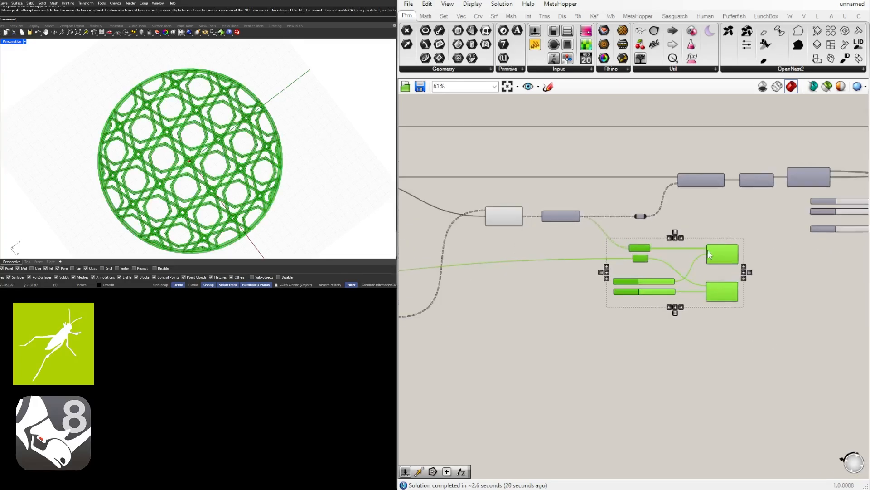
click(689, 244)
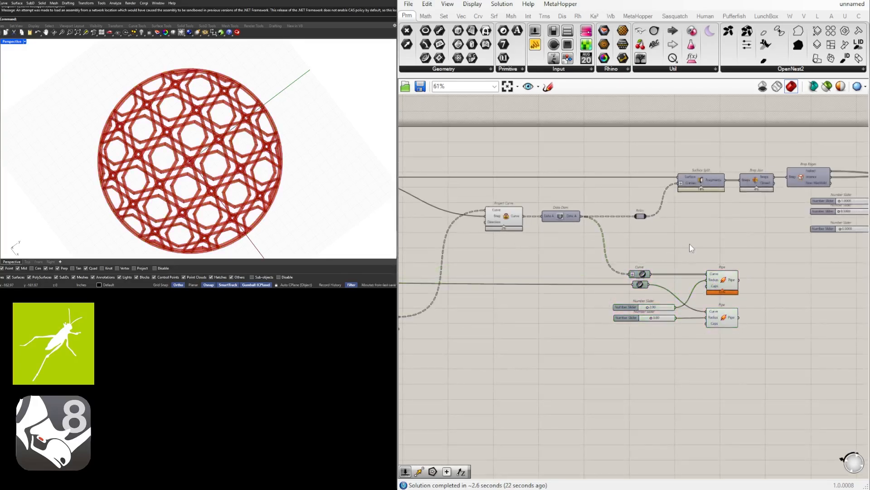
Add a Geometry parameter to the first Pipe's output and a second Geometry parameter to the other Pipe's output.
scroll(690, 264, down, 2)
right_drag(772, 266, 660, 284)
scroll(544, 270, up, 2)
scroll(660, 284, up, 2)
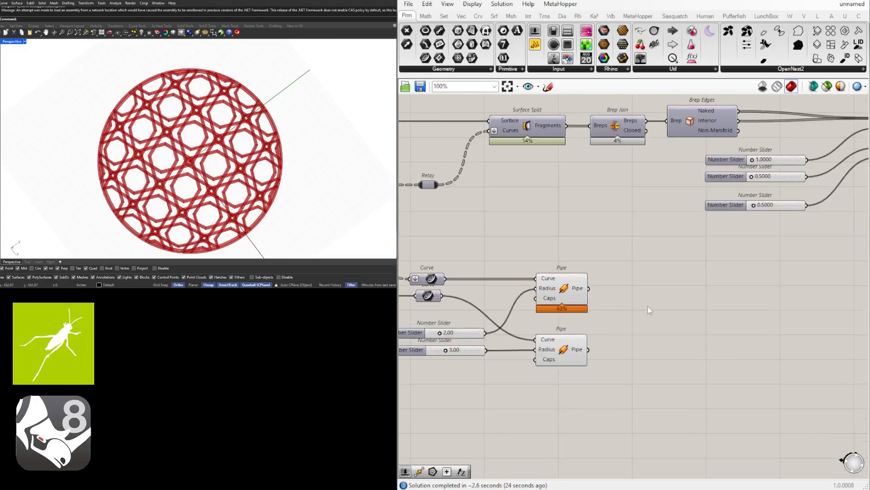
double_click(628, 297)
text(geom)
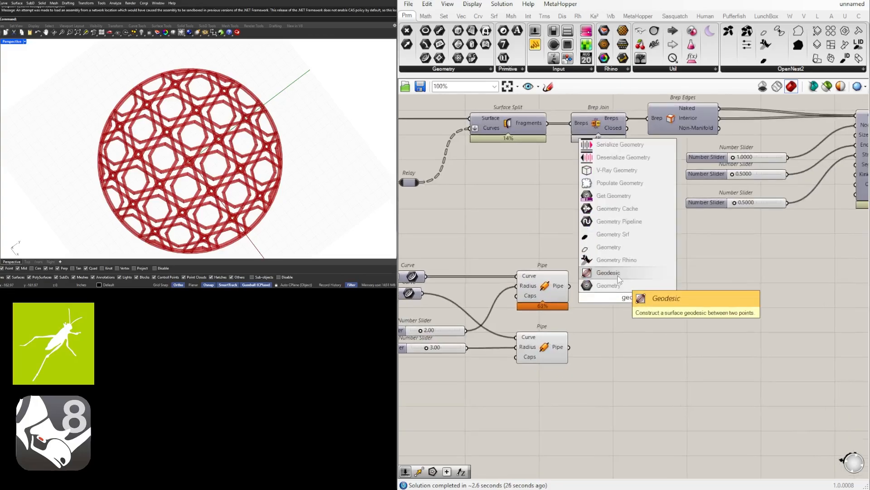
key(Return)
drag(612, 296, 616, 297)
drag(630, 299, 613, 288)
alt+drag(614, 344, 598, 347)
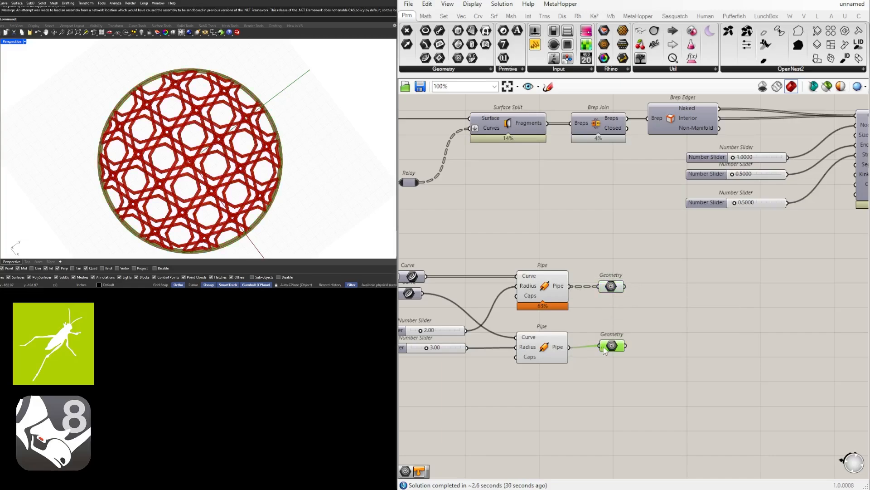
click(635, 337)
Copy a Geometry parameter beside the MultiPipe and connect it to the MultiPipe's Pipe output.
scroll(685, 372, down, 3)
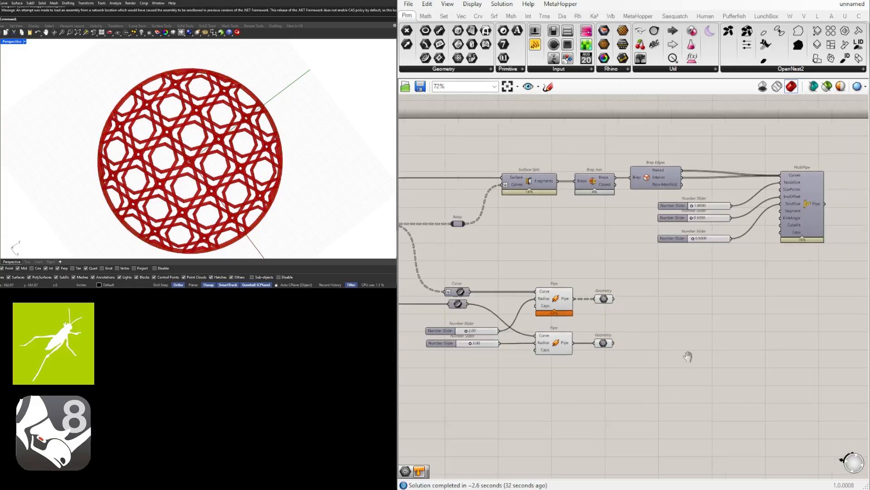
scroll(524, 290, down, 1)
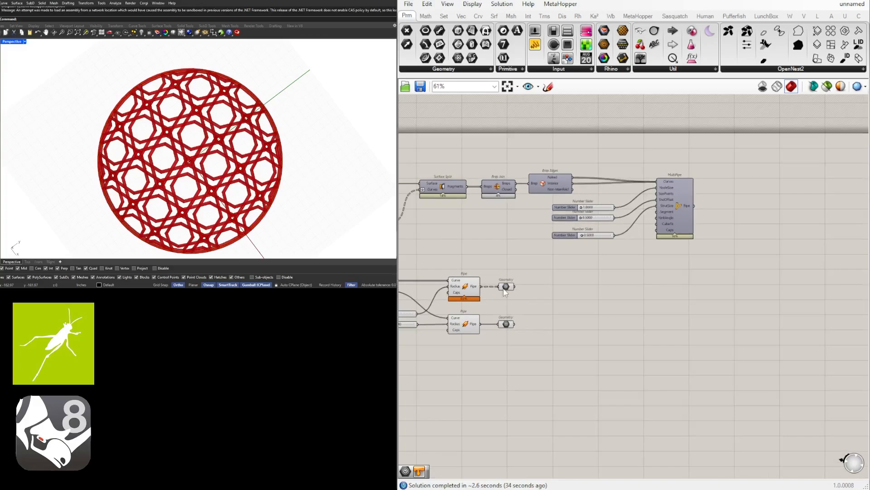
click(506, 287)
click(716, 211)
scroll(715, 210, up, 2)
drag(693, 206, 715, 206)
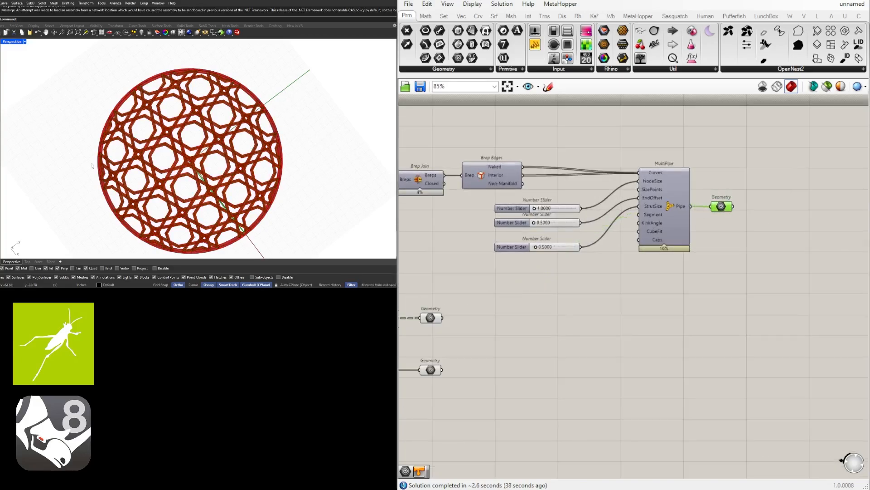
scroll(658, 273, down, 2)
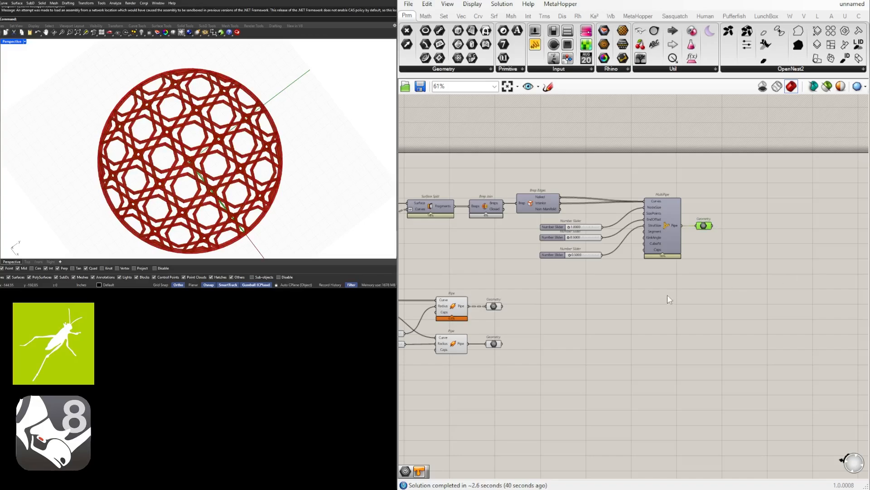
scroll(651, 241, up, 3)
drag(779, 243, 738, 209)
right_drag(700, 288, 739, 294)
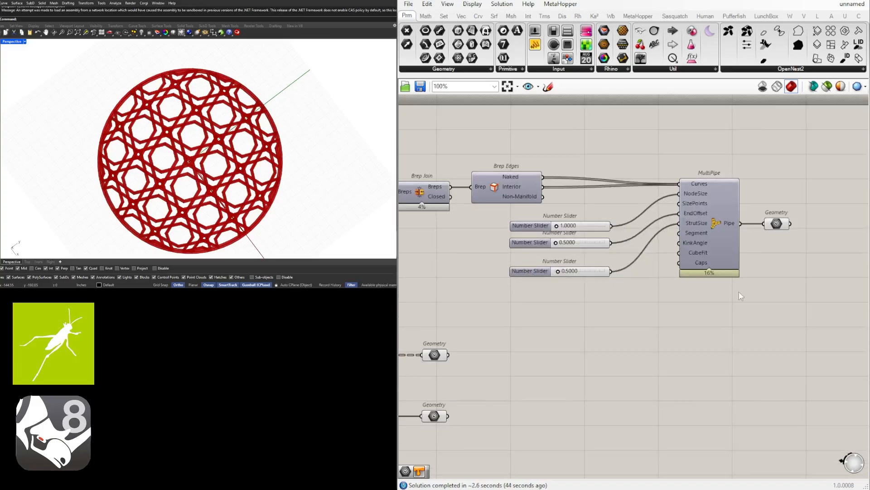
Shift the MultiPipe, its three sliders and its Geometry parameter away from Brep Edges and group them.
scroll(740, 296, down, 2)
drag(757, 322, 657, 313)
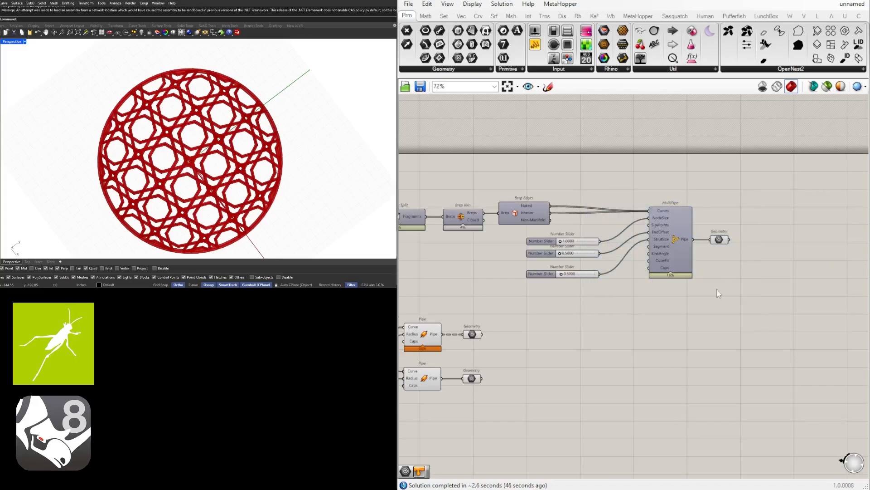
drag(764, 368, 551, 183)
drag(684, 252, 709, 252)
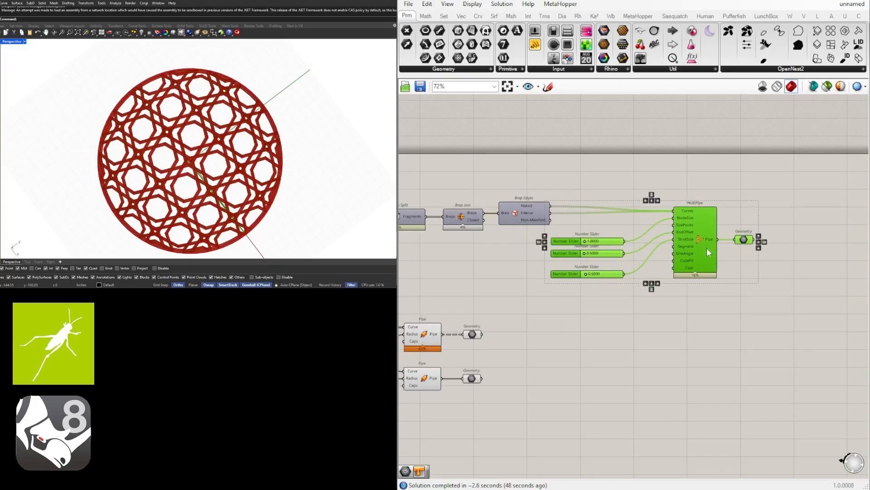
key(ctrl+g)
click(660, 174)
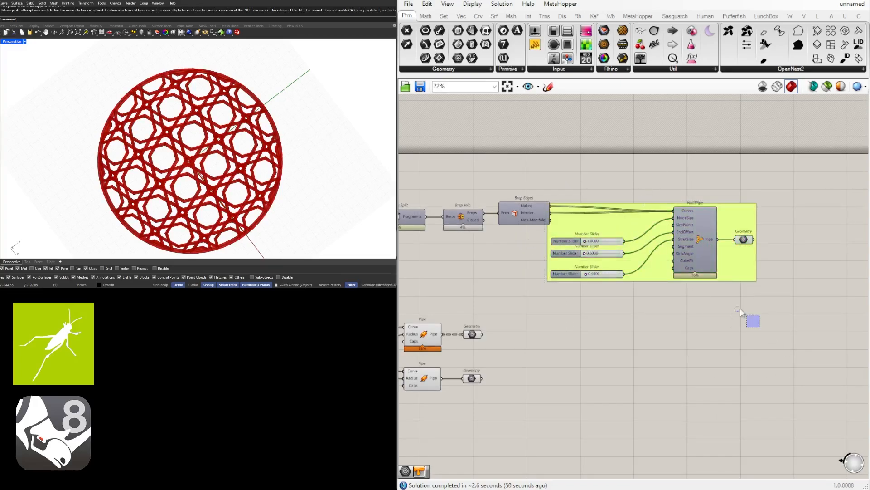
Move the MultiPipe group slightly further from Brep Edges and name it OPT 2.
drag(741, 308, 542, 195)
drag(701, 238, 720, 237)
click(707, 344)
scroll(687, 209, up, 3)
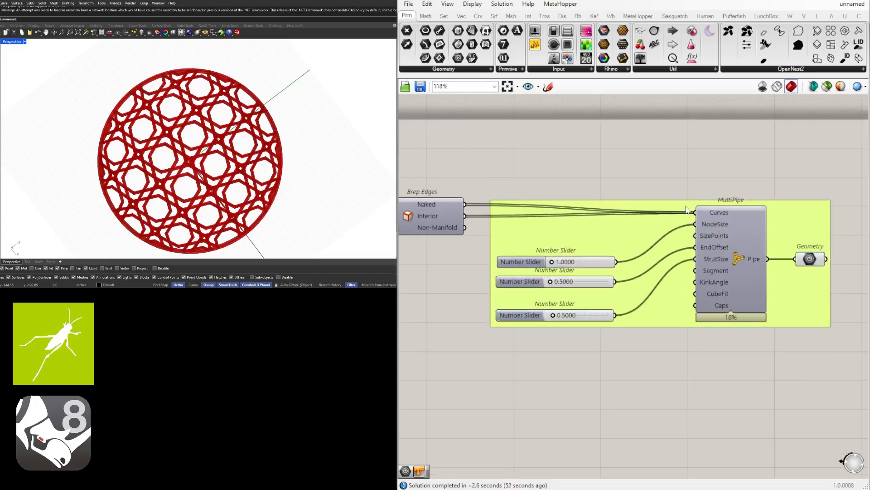
right_click(687, 209)
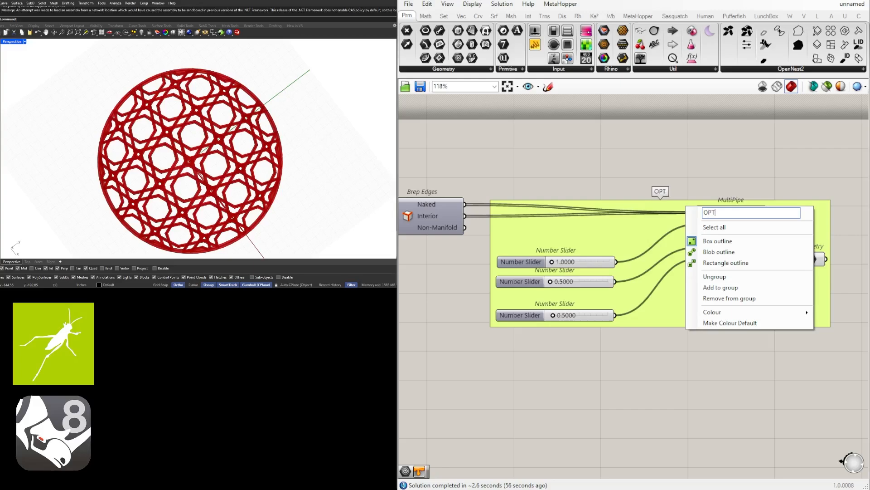
key(Return)
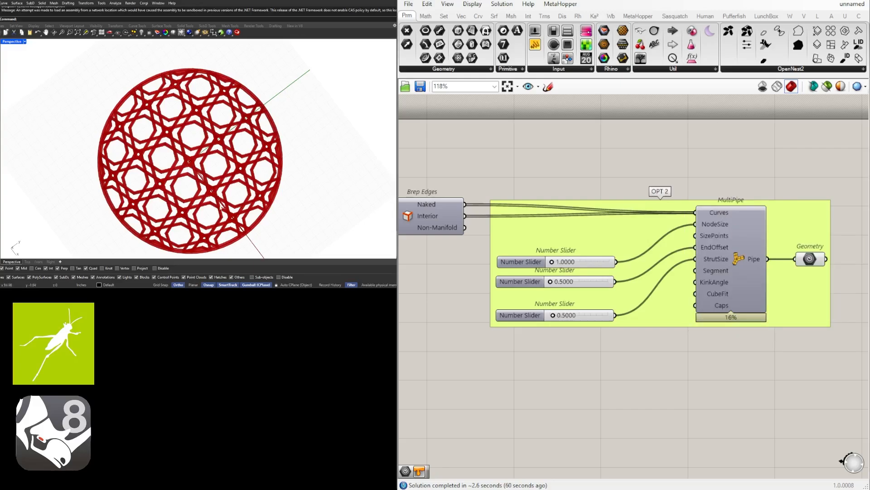
Move both Pipes with their radius sliders and Geometry parameters away from the Curve parameters and group them.
right_drag(673, 312, 822, 261)
scroll(822, 261, down, 4)
scroll(649, 326, up, 3)
right_drag(685, 321, 657, 291)
scroll(678, 347, down, 2)
drag(697, 386, 527, 248)
drag(583, 297, 660, 296)
key(ctrl+g)
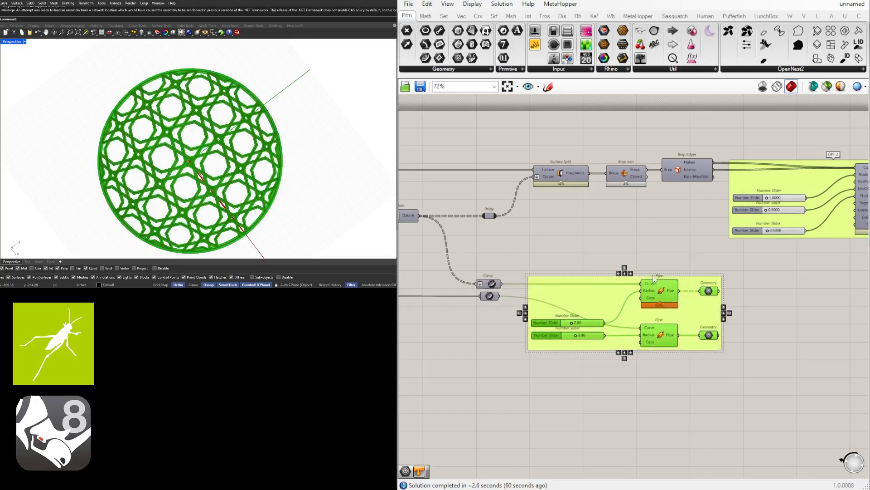
Name the group containing the two Pipes OPT 1.
click(694, 282)
scroll(695, 282, up, 2)
right_click(610, 275)
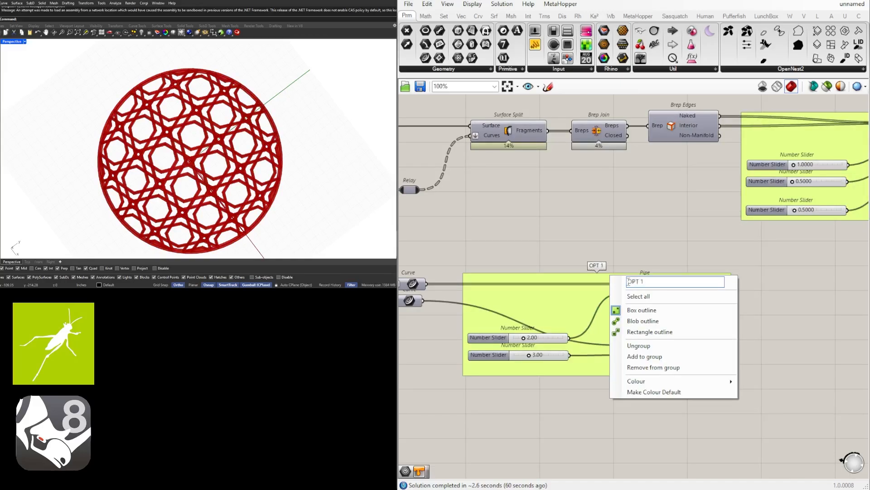
key(Return)
Inspect the pipe intersections up close in the Perspective viewport and disable all components of the OPT 2 group.
scroll(180, 196, up, 5)
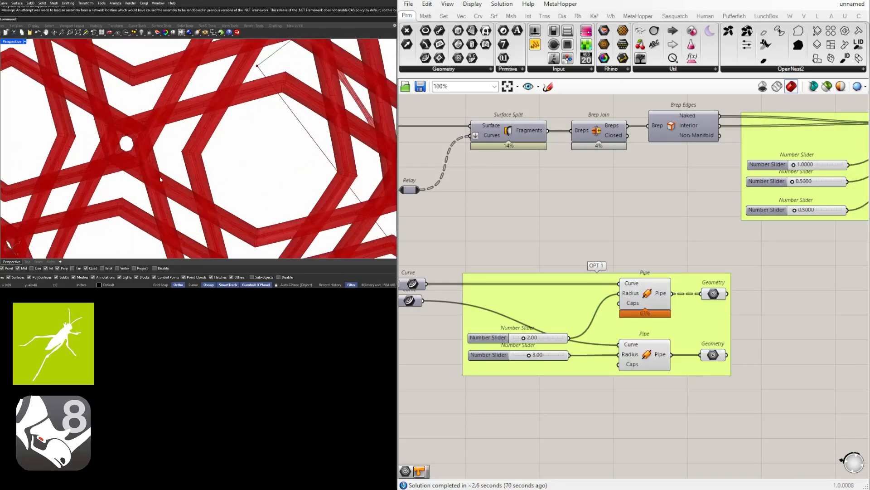
scroll(587, 253, down, 7)
scroll(647, 262, up, 3)
mouse_move(707, 256)
right_down()
mouse_move(650, 273)
mouse_move(767, 260)
mouse_move(721, 262)
right_up()
scroll(767, 259, up, 3)
drag(812, 288, 579, 155)
middle_click(579, 155)
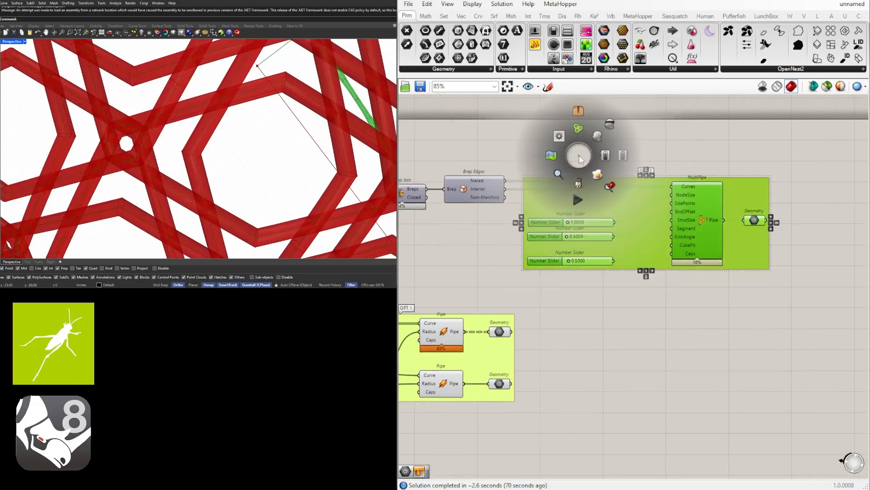
click(610, 126)
scroll(670, 235, down, 3)
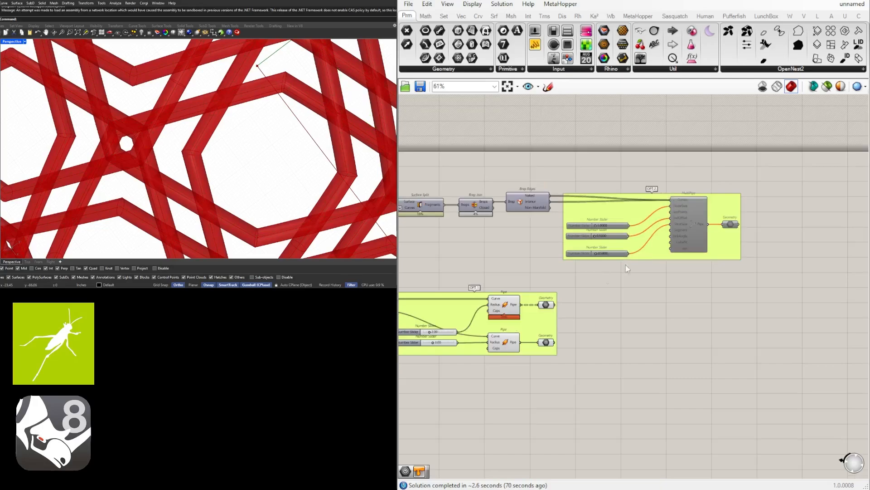
Hide the wire feeding the Curve input of the lower Pipe in the OPT 1 group.
right_drag(527, 333, 687, 328)
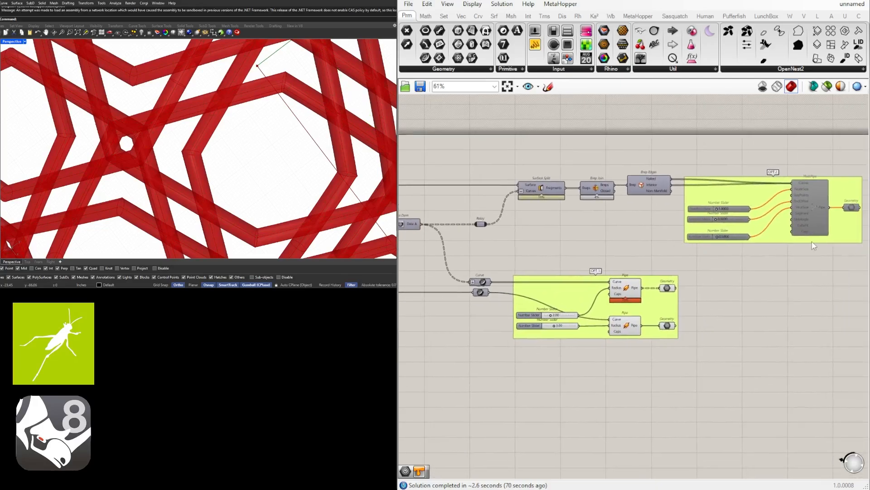
scroll(590, 316, up, 3)
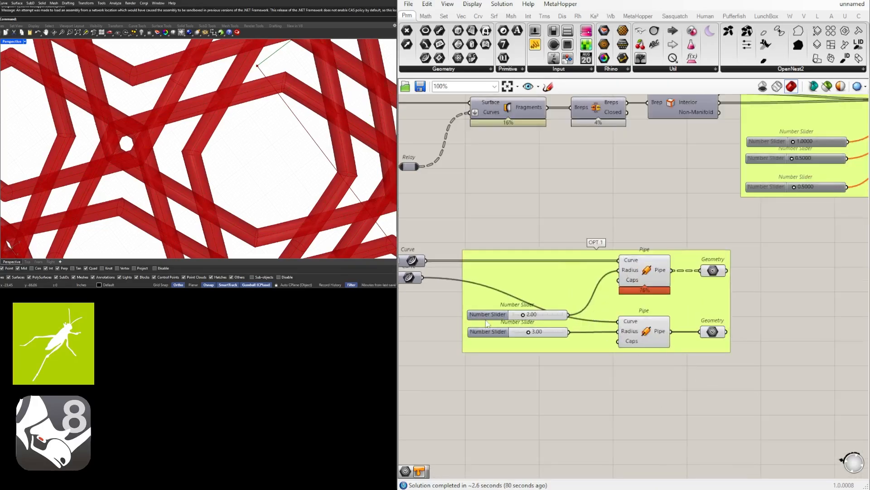
scroll(611, 315, up, 1)
right_click(628, 323)
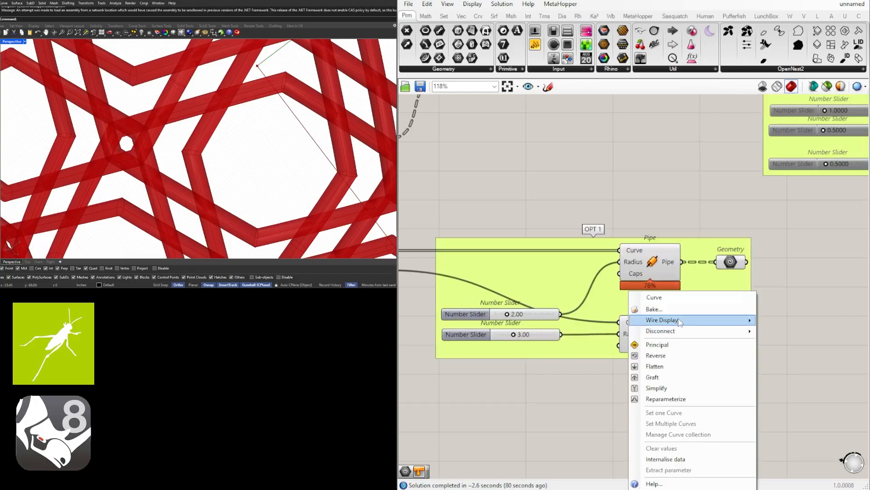
mouse_move(682, 320)
click(783, 343)
scroll(768, 364, down, 5)
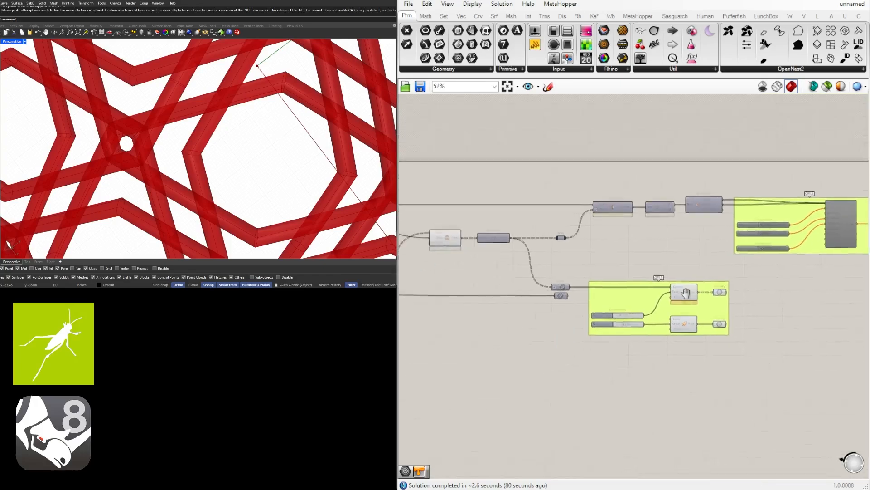
Turn off the preview of the upper Circle component.
scroll(584, 277, up, 6)
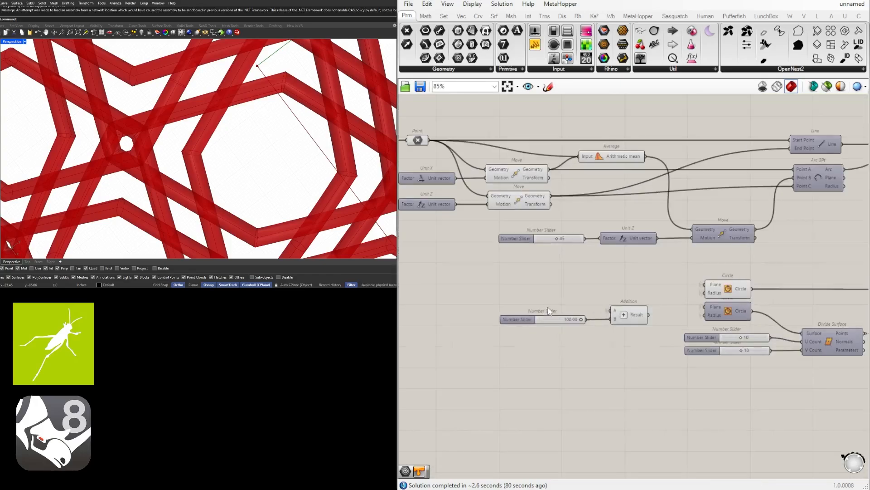
drag(519, 320, 528, 320)
scroll(578, 334, down, 4)
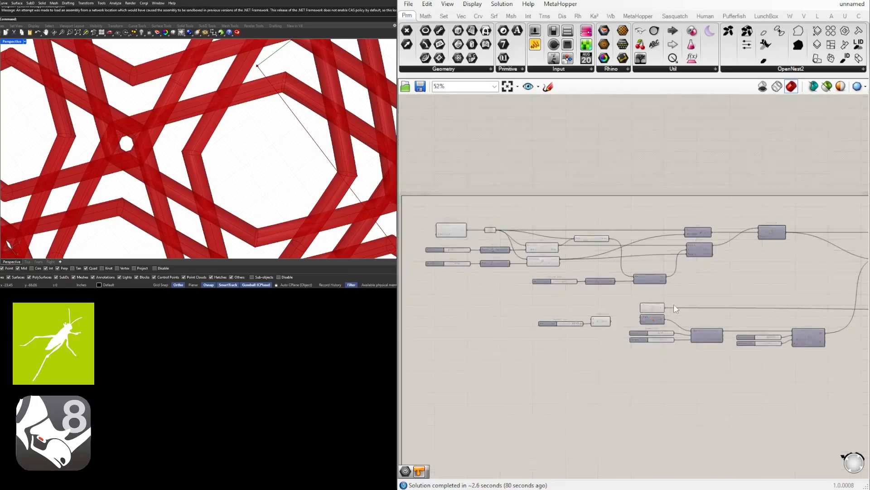
scroll(674, 303, up, 3)
drag(619, 293, 719, 317)
scroll(662, 284, up, 1)
middle_click(662, 284)
click(692, 252)
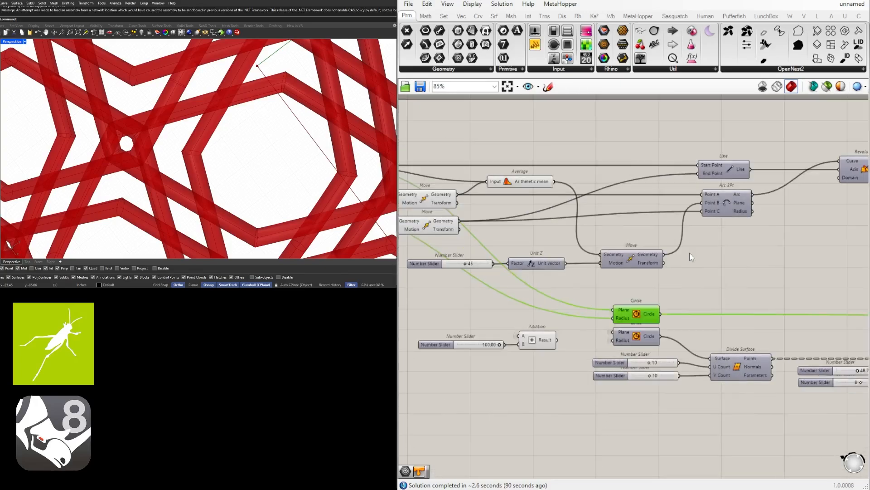
click(690, 252)
Rename the sliders feeding Unit X and the Unit Z directly below it as RADIUS and HEIGHT.
scroll(629, 268, down, 3)
right_drag(550, 268, 689, 269)
scroll(576, 180, up, 4)
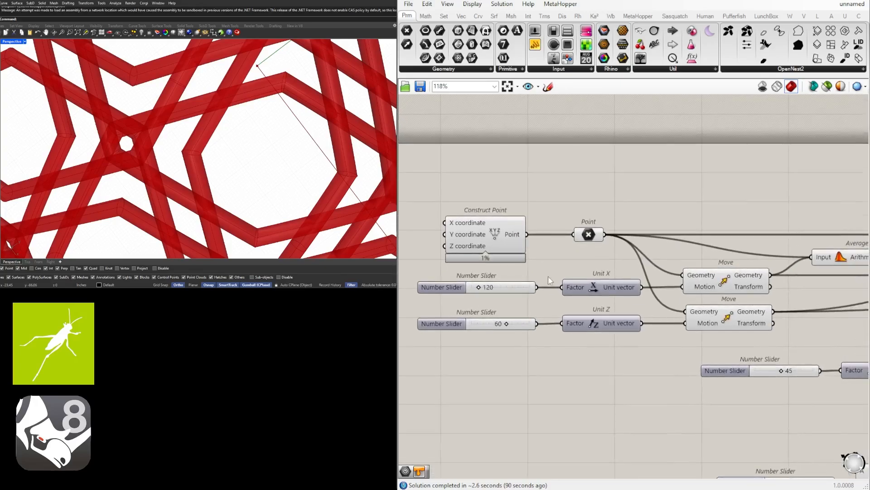
right_click(463, 290)
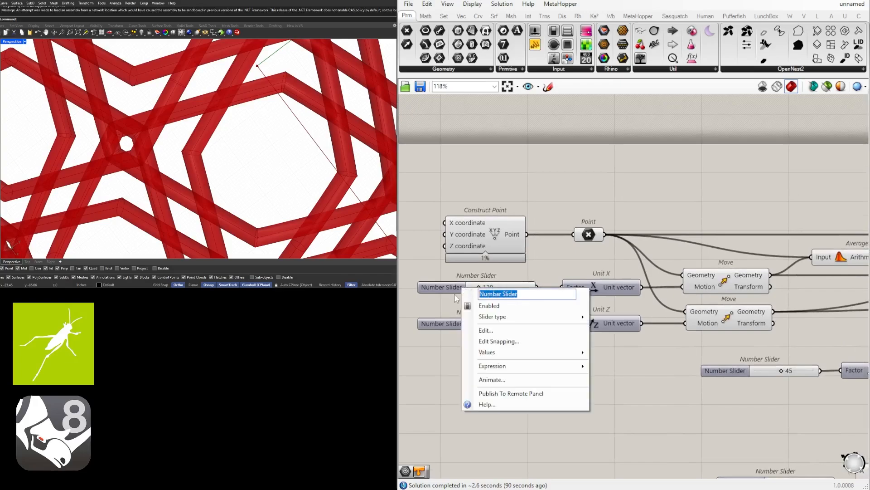
text(D)
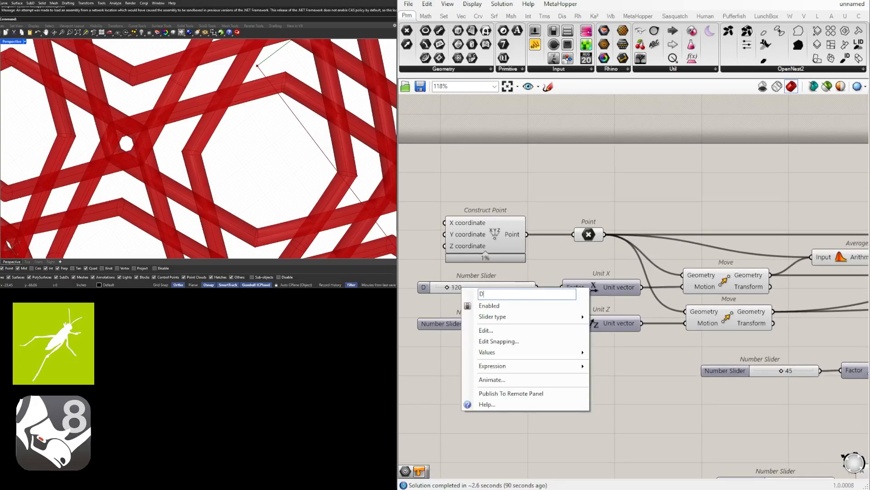
text(ODIUS)
key(Return)
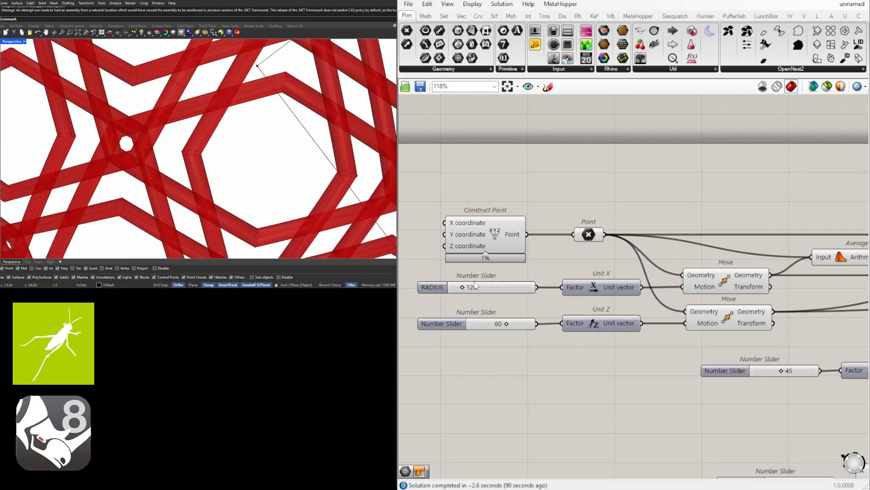
right_click(456, 326)
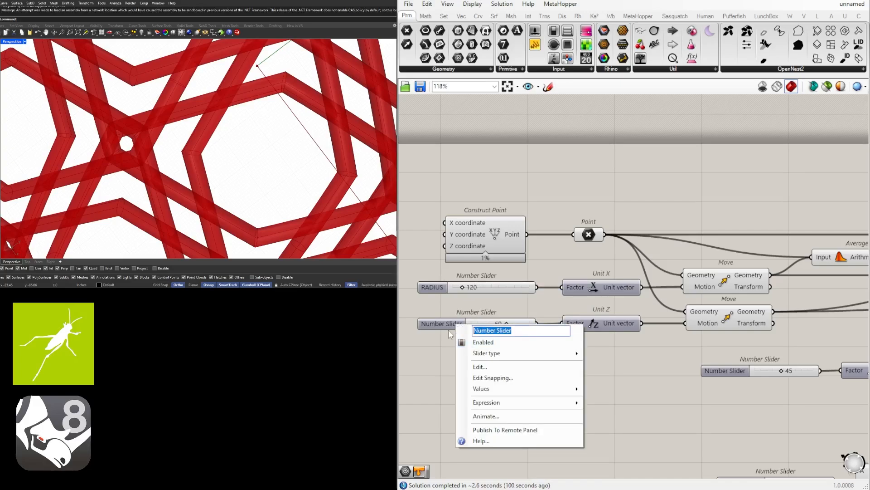
text(HEIGHT)
key(Return)
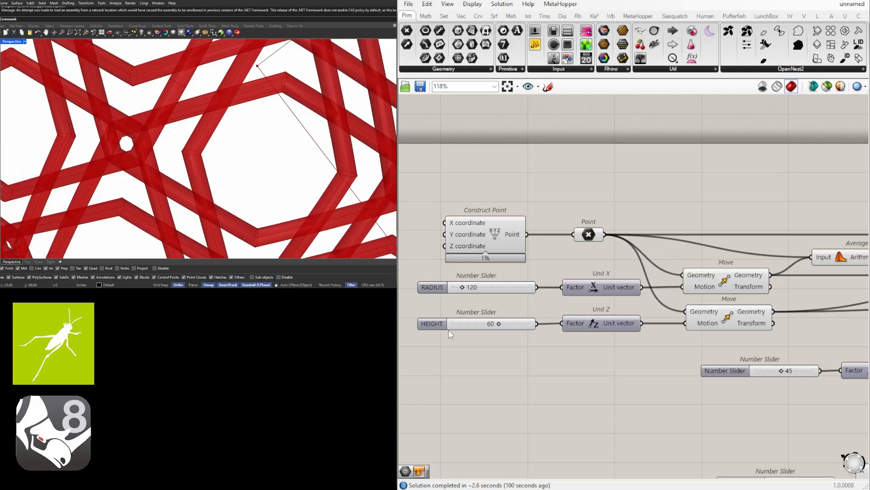
Place the RADIUS slider and the HEIGHT slider each in its own group.
click(439, 289)
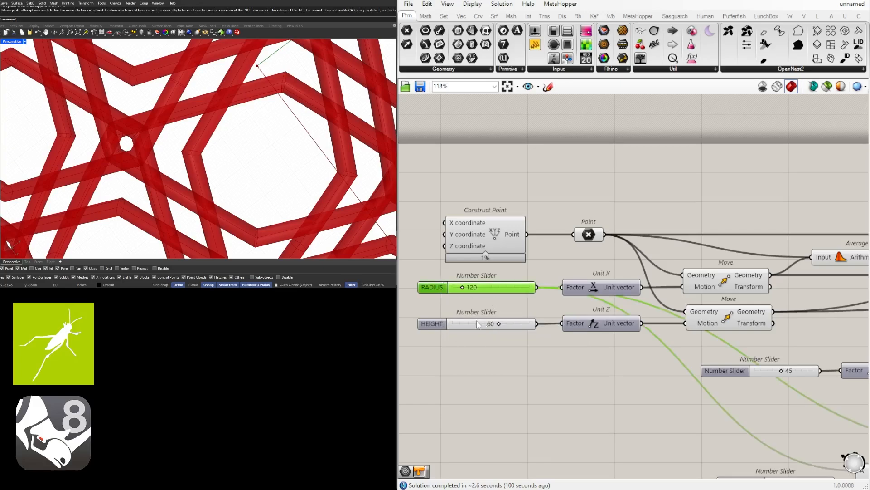
shift+click(431, 322)
scroll(589, 327, down, 2)
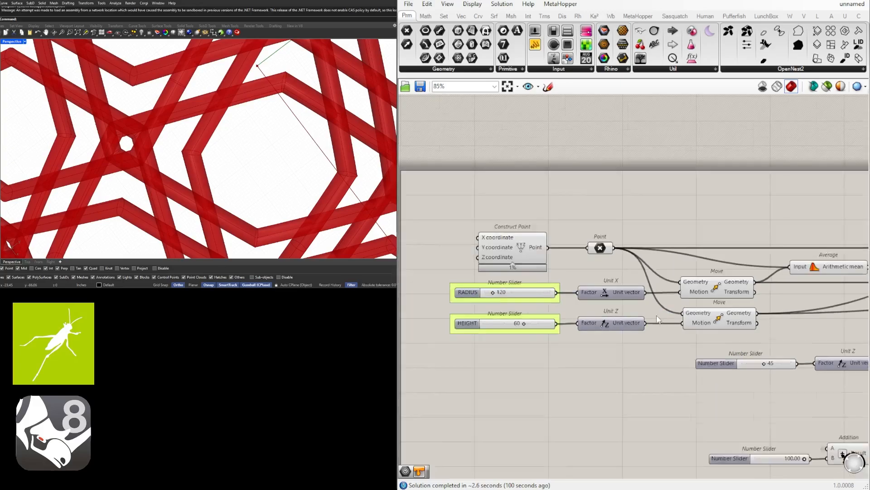
Rename the slider feeding the Unit Z for the arc's midpoint move as ARC HEIGHT and put it in its own group.
scroll(611, 257, up, 2)
scroll(630, 319, down, 2)
right_drag(675, 343, 547, 286)
right_drag(457, 289, 544, 270)
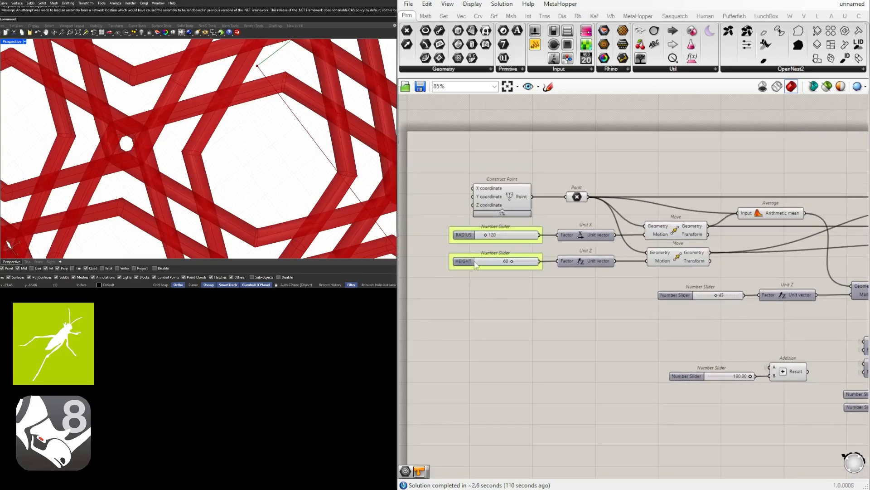
scroll(602, 303, up, 3)
right_drag(693, 329, 507, 333)
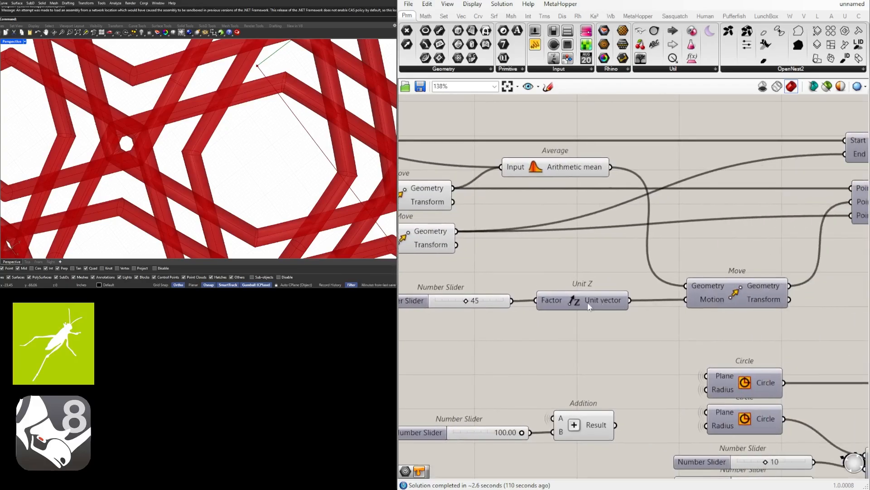
right_drag(588, 302, 679, 307)
right_click(509, 310)
drag(550, 317, 491, 314)
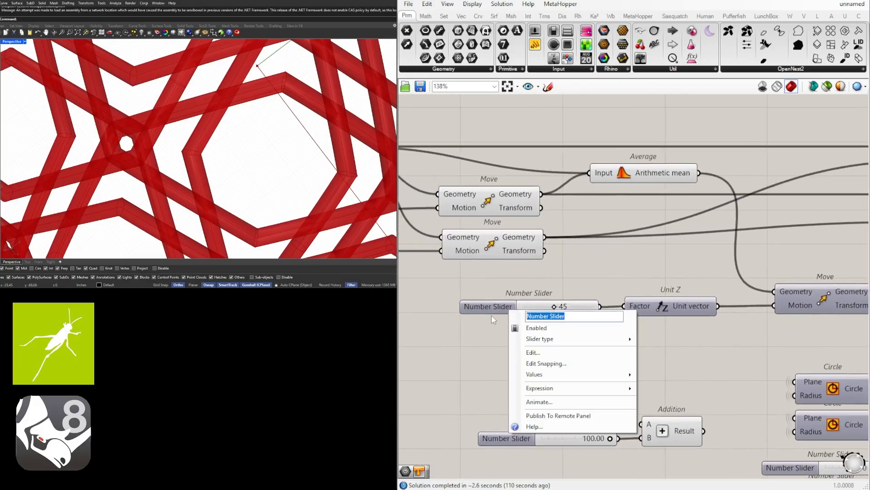
text(ARC HEIGHT)
key(Return)
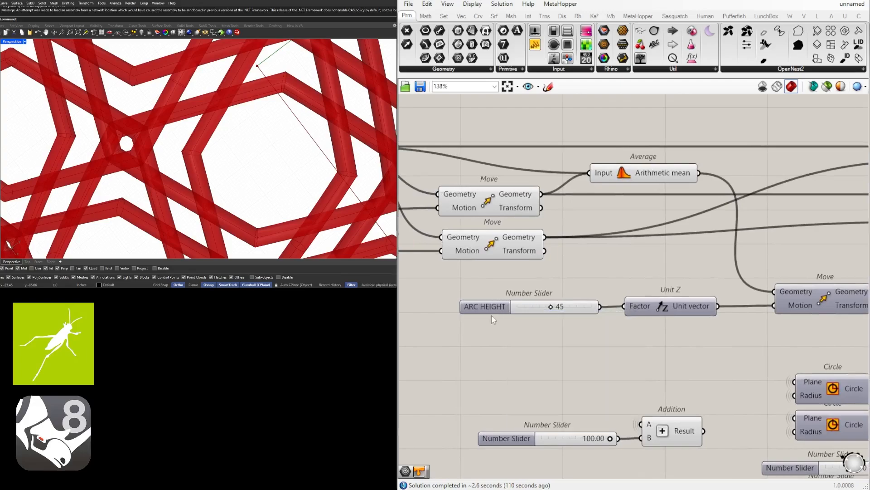
scroll(513, 365, down, 3)
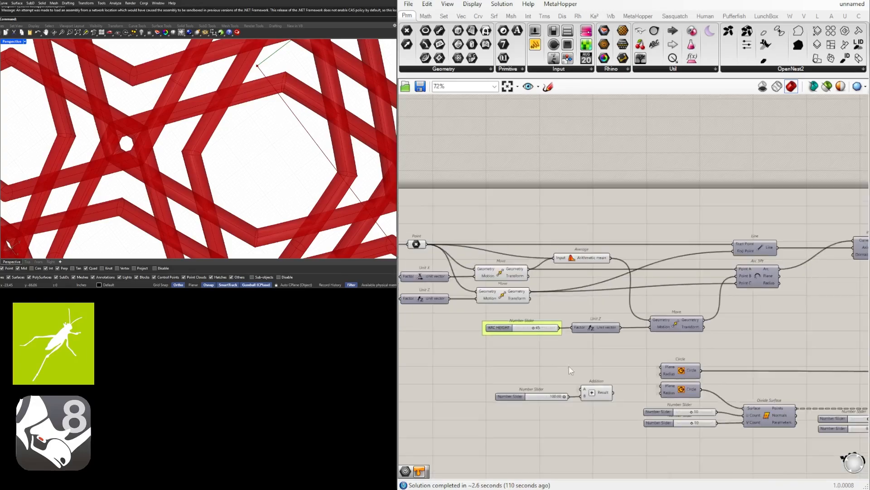
Rename the slider feeding the Addition component as PATTERN OFFSET and put it in its own group.
click(497, 369)
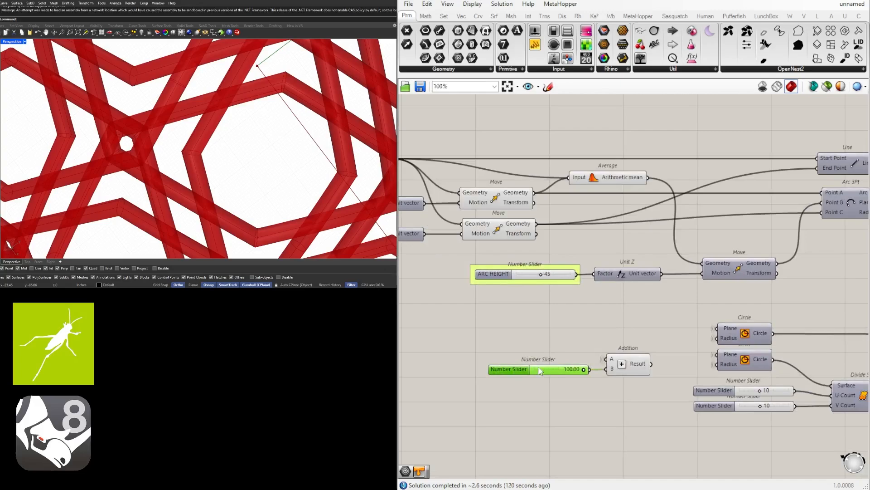
right_click(515, 368)
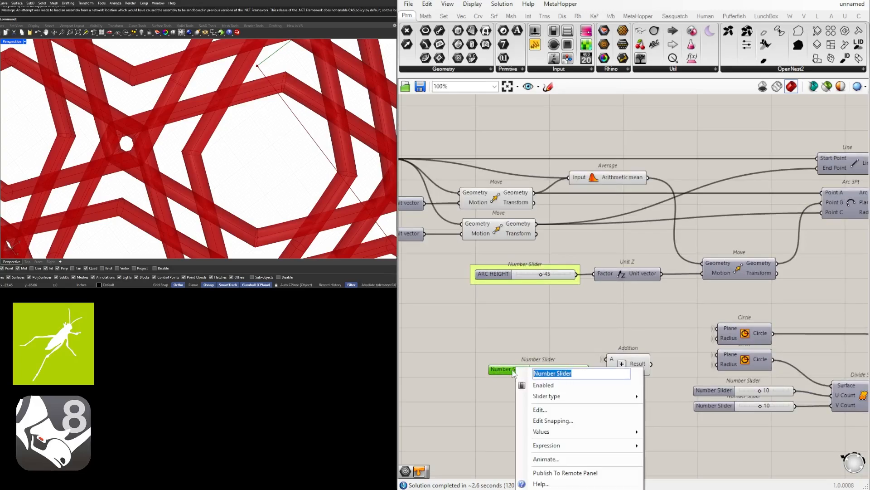
text(PATTERN OFFSET)
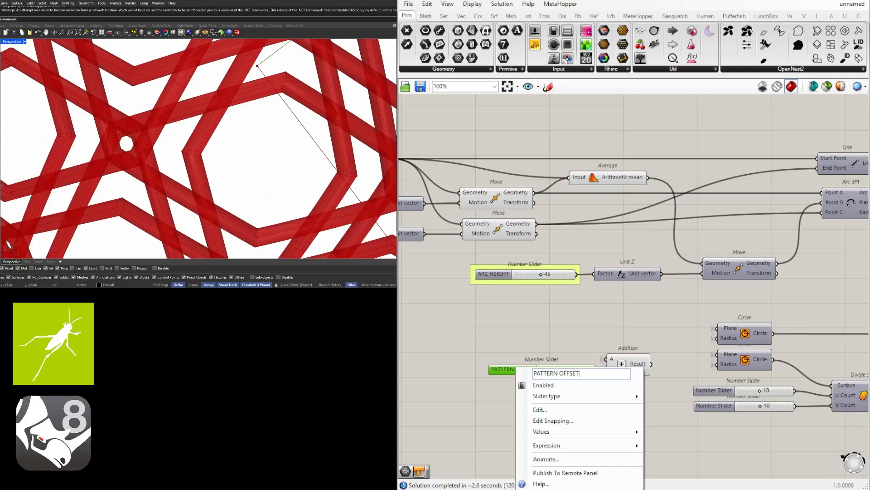
key(Return)
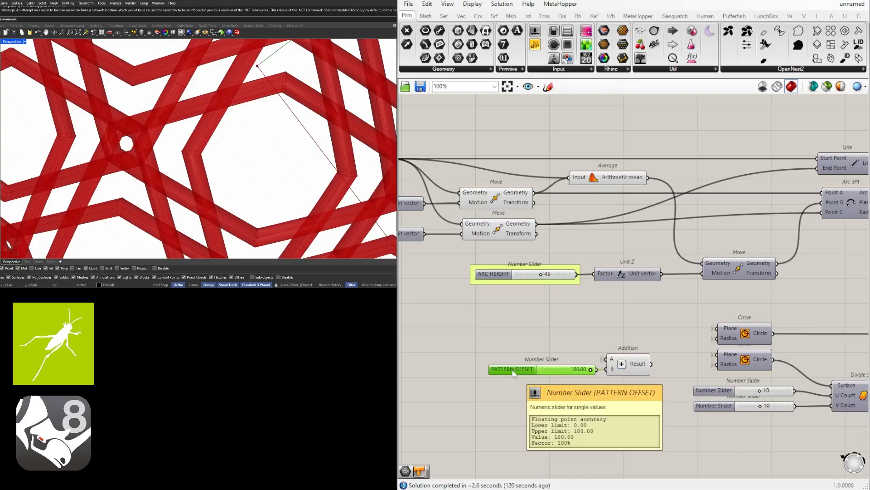
click(645, 320)
Rename the sliders feeding the U Count and V Count inputs of Divide Surface as U and V.
scroll(644, 319, down, 2)
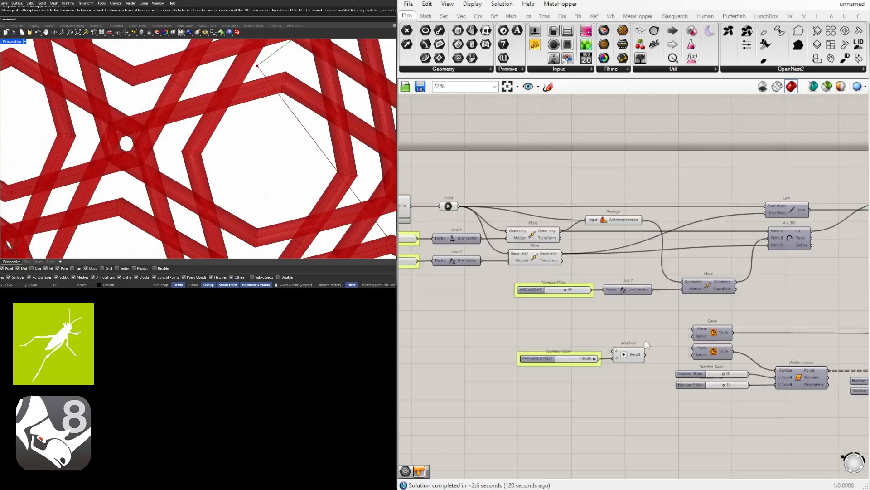
scroll(640, 381, up, 4)
right_drag(758, 376, 621, 370)
right_click(537, 352)
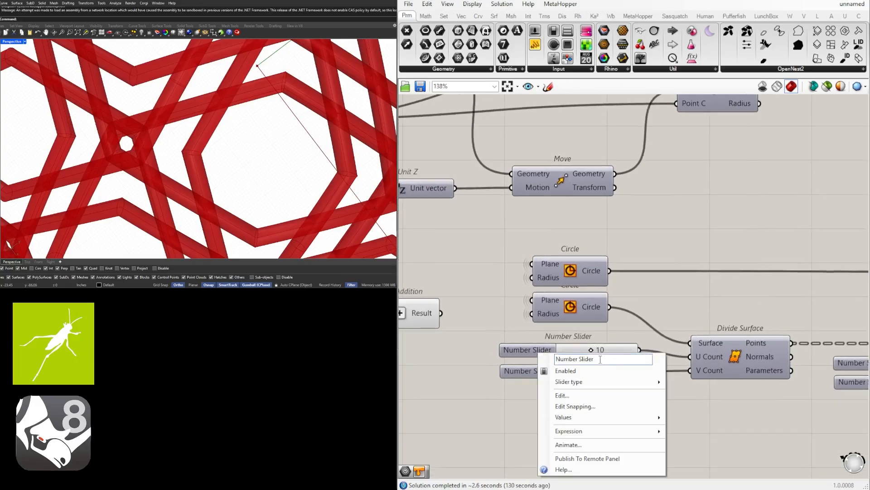
text(U)
key(Return)
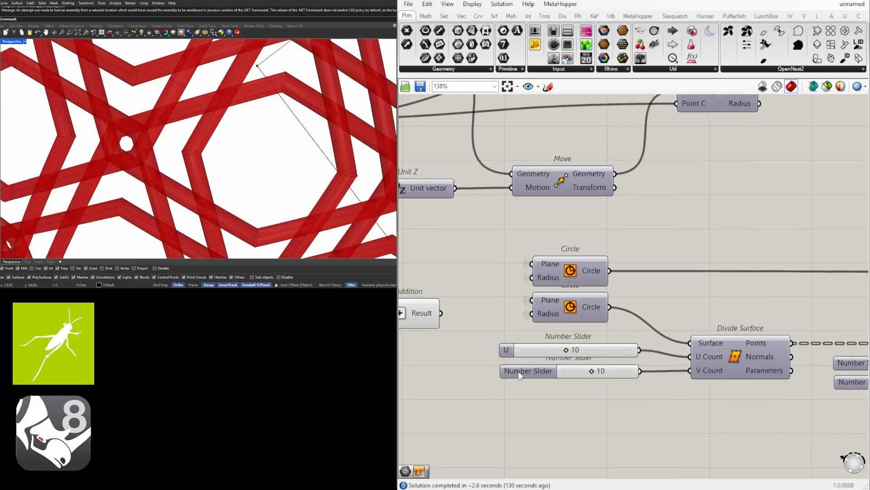
right_click(520, 371)
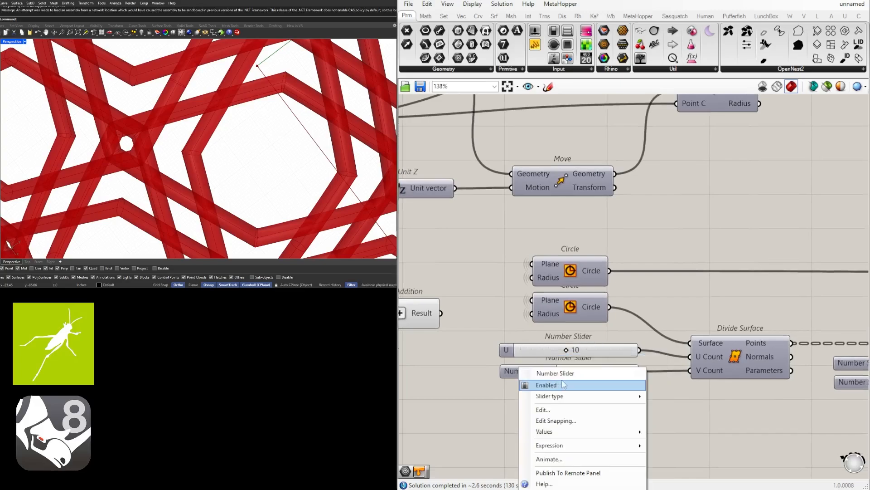
text(V)
key(Return)
Group the U and V sliders separately and move the V slider down to clear the U group.
click(516, 349)
click(508, 373)
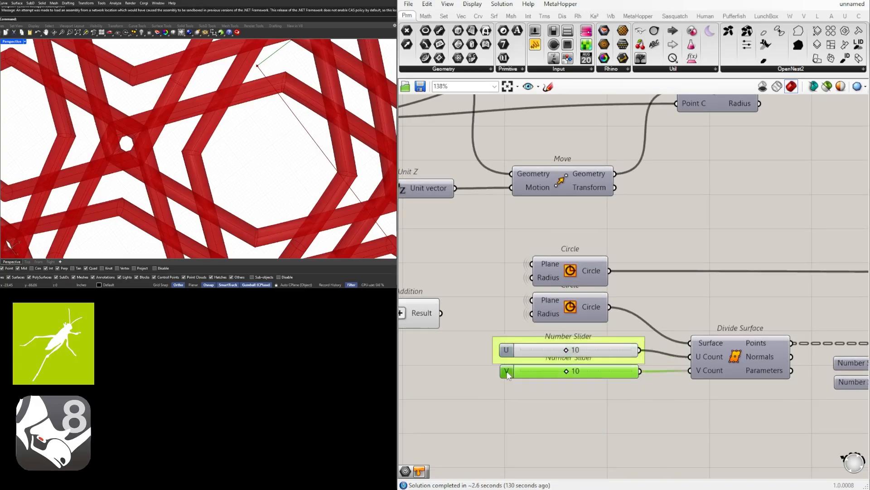
key(ctrl+g)
drag(509, 376, 513, 388)
click(575, 439)
Rename the slider feeding the Polygon component's Radius input as POLY RAD.
scroll(635, 408, down, 4)
right_drag(767, 391, 737, 370)
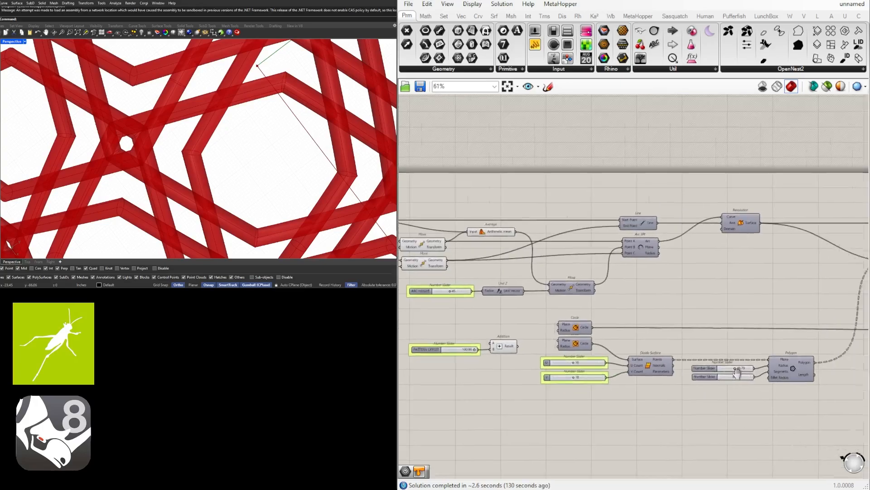
scroll(737, 372, up, 5)
right_click(431, 350)
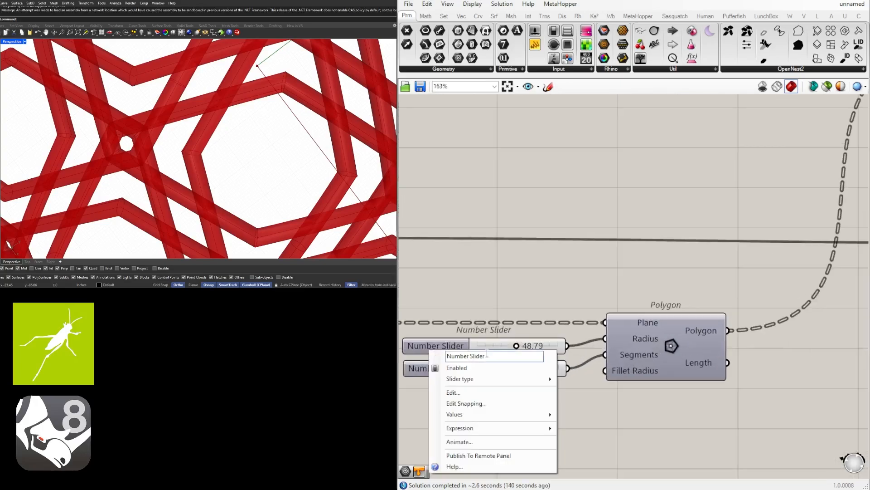
text(RADI)
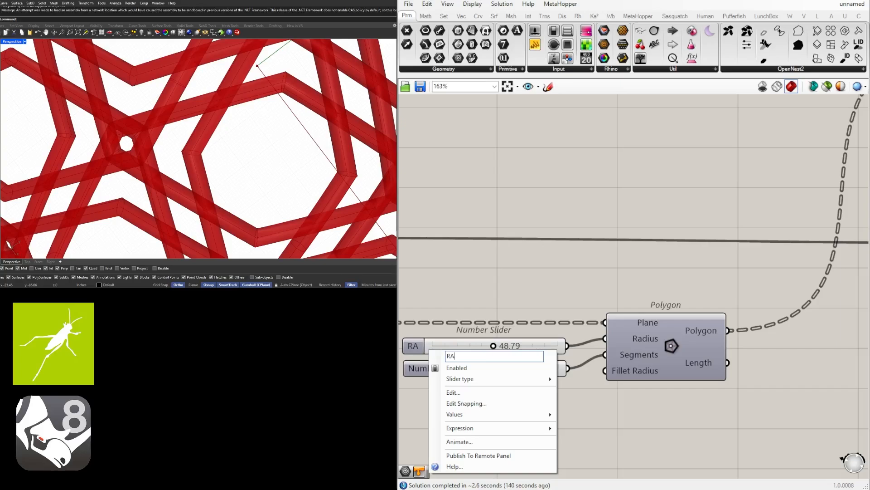
key(BackSpace)
key(BackSpace)
key(BackSpace)
text(P)
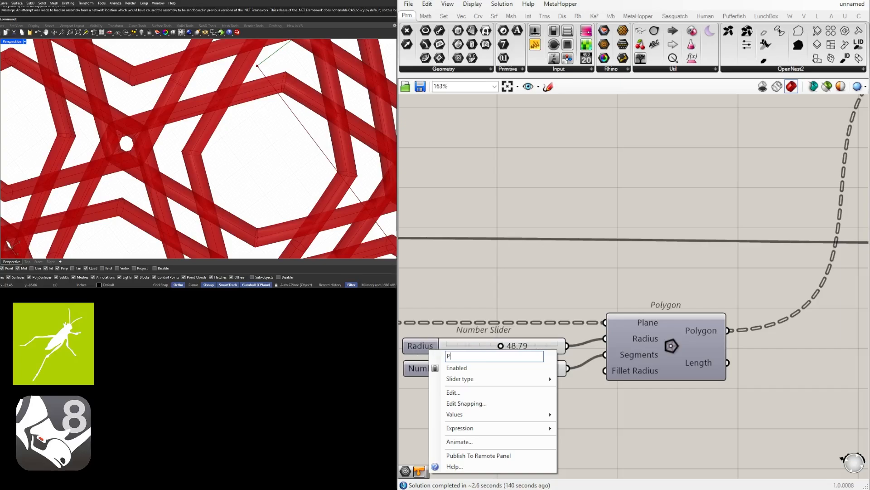
text(OLY RAD)
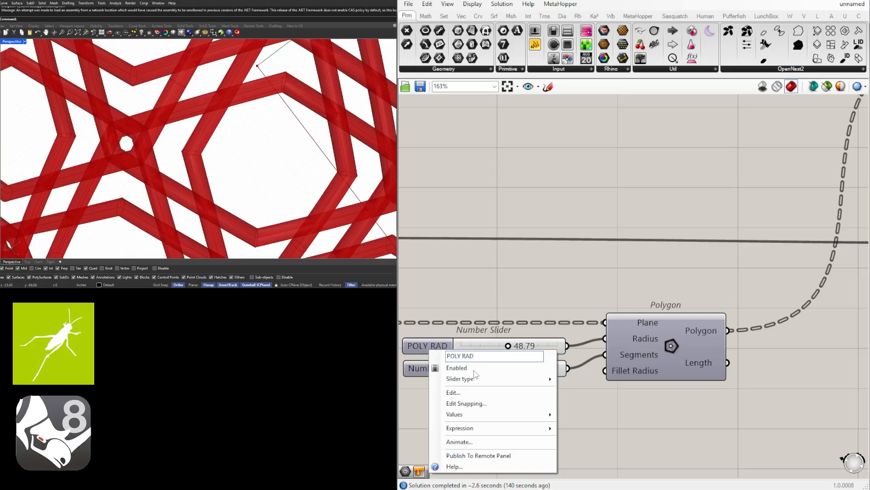
click(472, 282)
right_drag(472, 281, 495, 268)
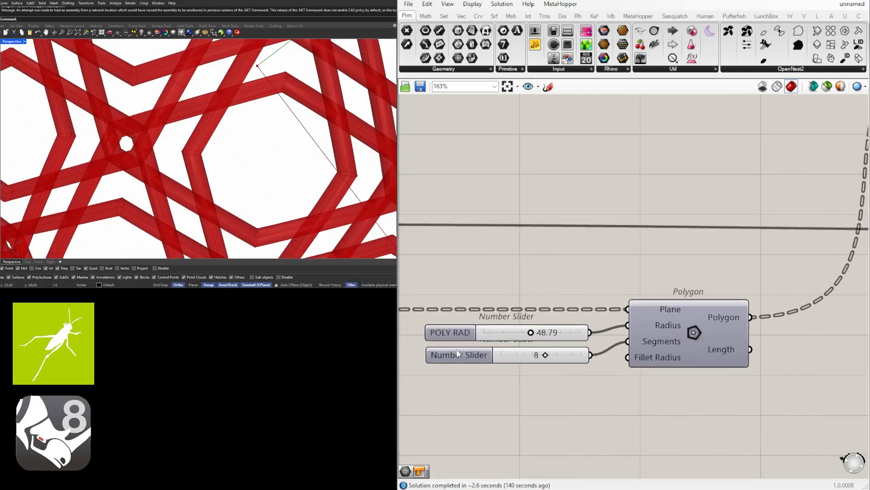
Rename the slider feeding the Polygon component's Segments input as POLY TYPE.
right_click(463, 360)
drag(536, 365, 476, 385)
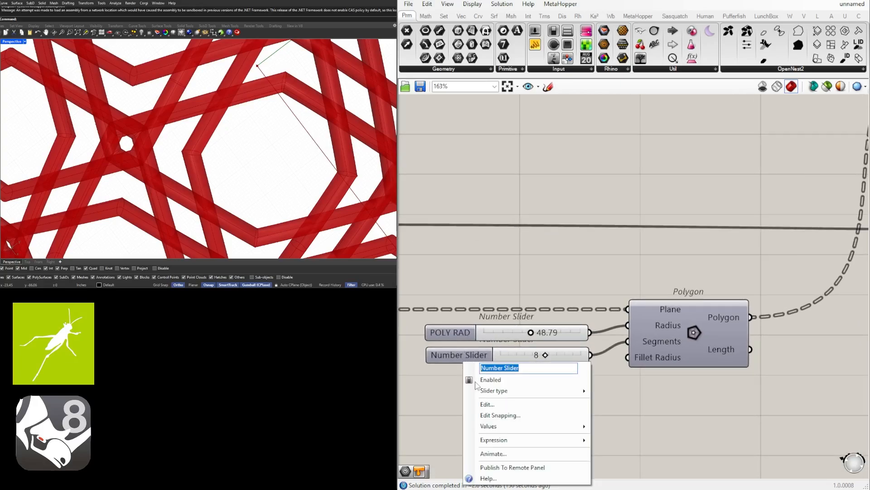
text(POLY TYPE)
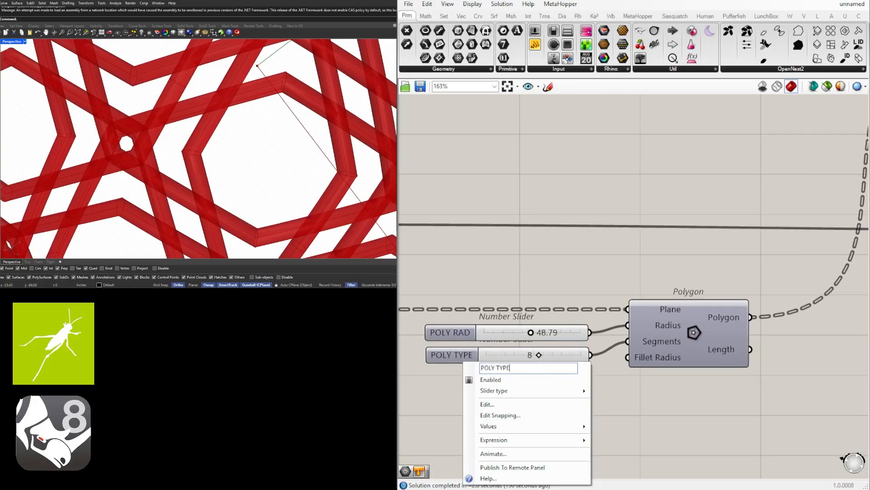
click(409, 380)
Space the POLY TYPE slider below the POLY RAD slider and place each in its own group.
drag(454, 356, 454, 371)
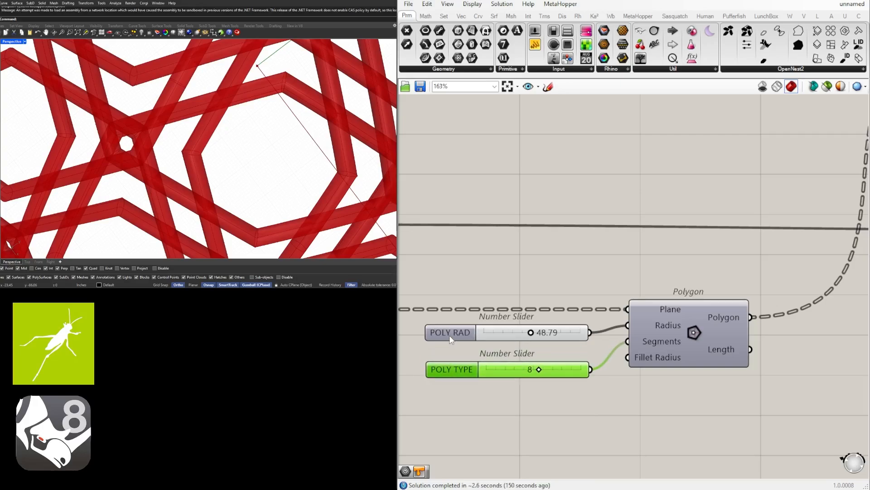
drag(479, 409, 431, 328)
click(494, 315)
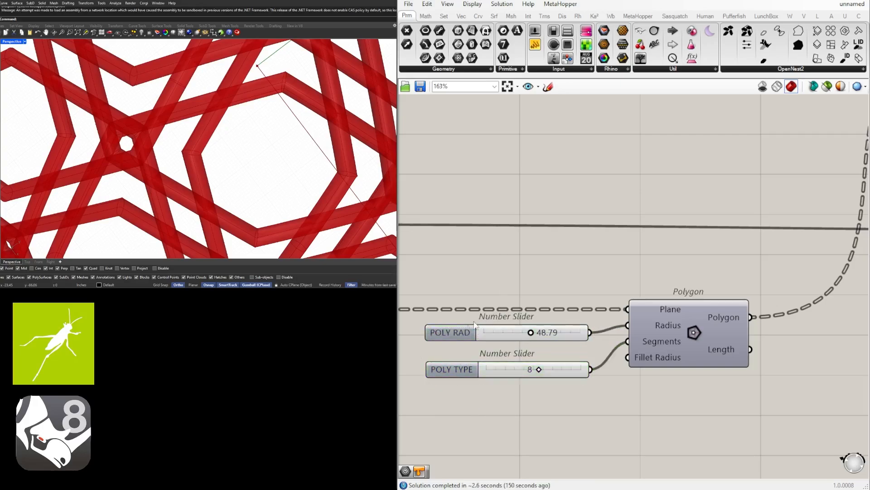
click(464, 332)
key(ctrl+g)
click(451, 375)
key(ctrl+g)
drag(453, 373, 453, 377)
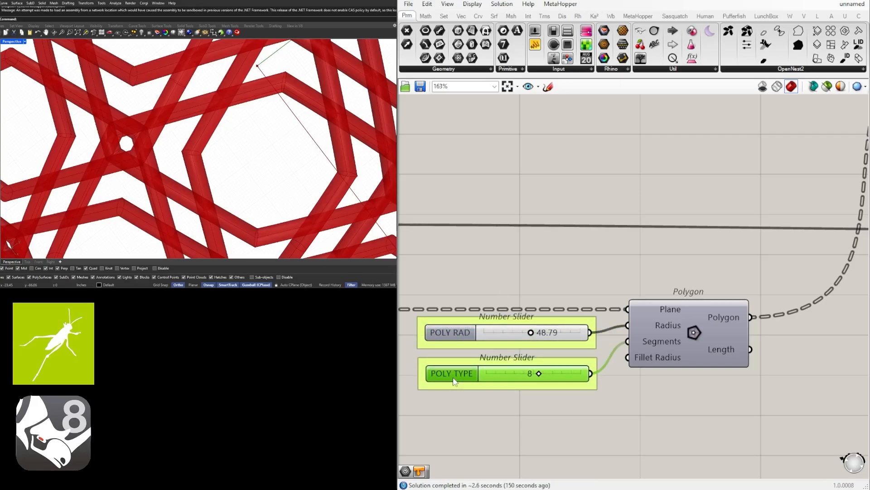
click(691, 374)
scroll(671, 386, down, 5)
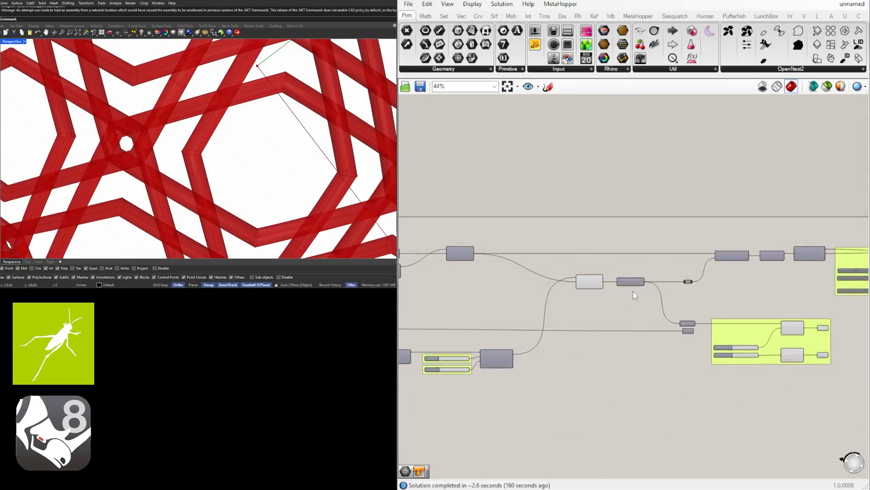
scroll(630, 290, up, 3)
mouse_move(588, 324)
mouse_down()
mouse_move(569, 302)
mouse_move(567, 278)
mouse_up()
scroll(601, 292, down, 2)
right_drag(634, 289, 605, 286)
scroll(604, 285, up, 2)
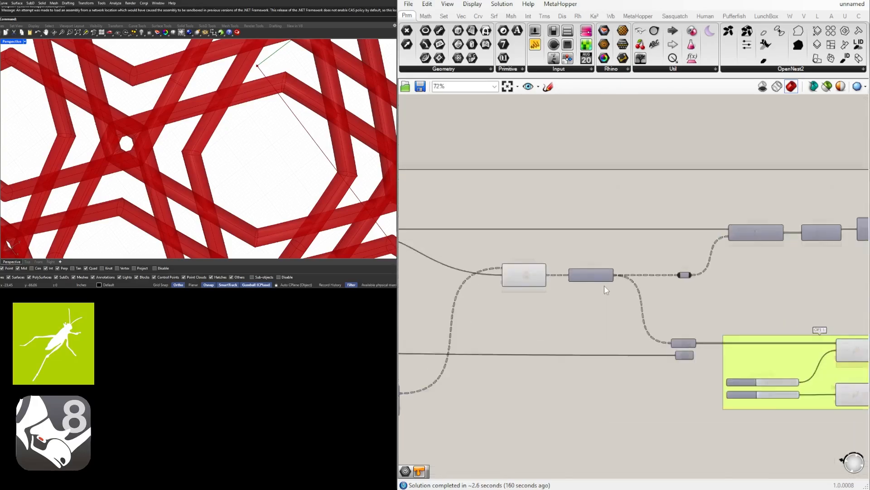
Put the Data Dam component in its own group named ENABLE DATA DAM FOR PIPES.
click(603, 276)
scroll(603, 267, up, 3)
key(ctrl+g)
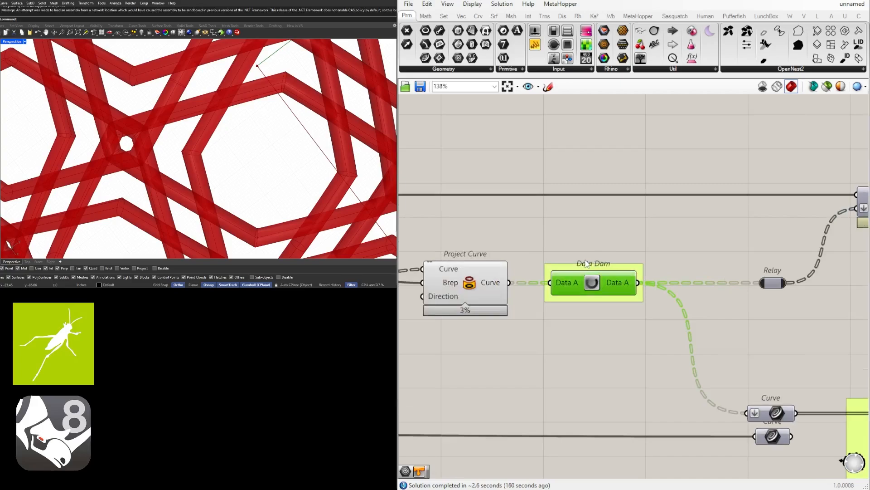
right_click(581, 271)
text(EN)
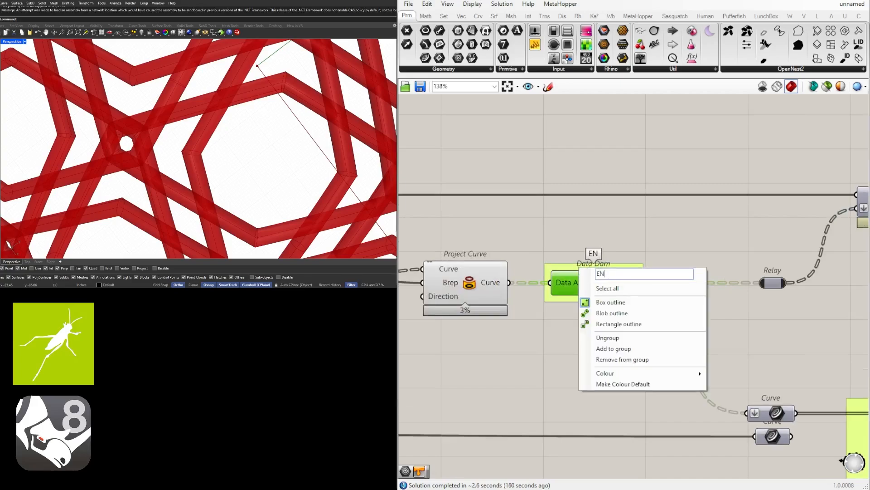
text(ABLE DATA D)
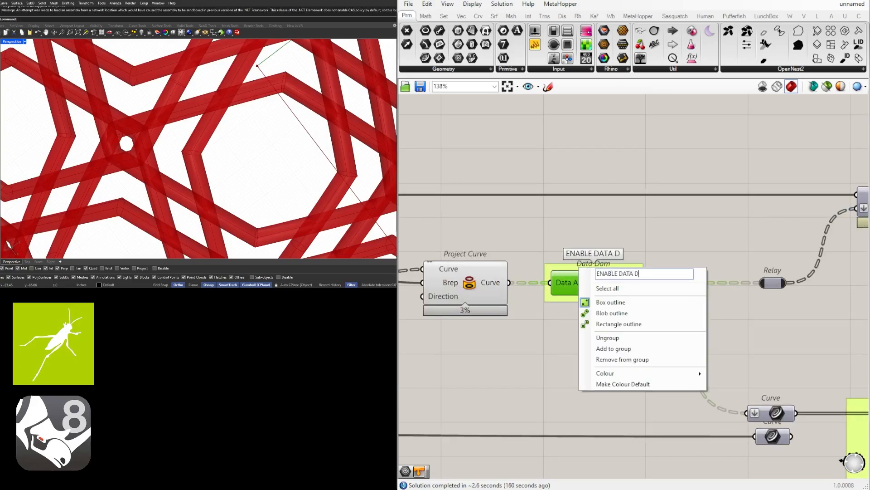
text(AM FOR)
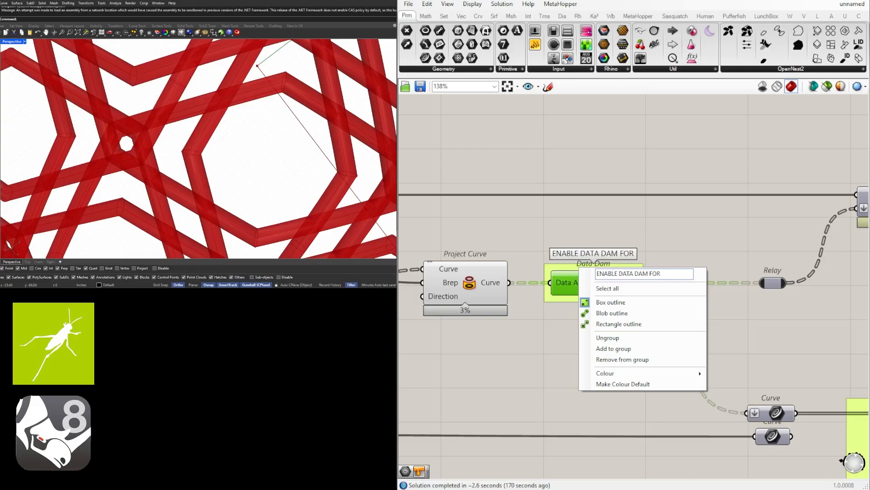
text( PIPES)
key(Return)
click(731, 203)
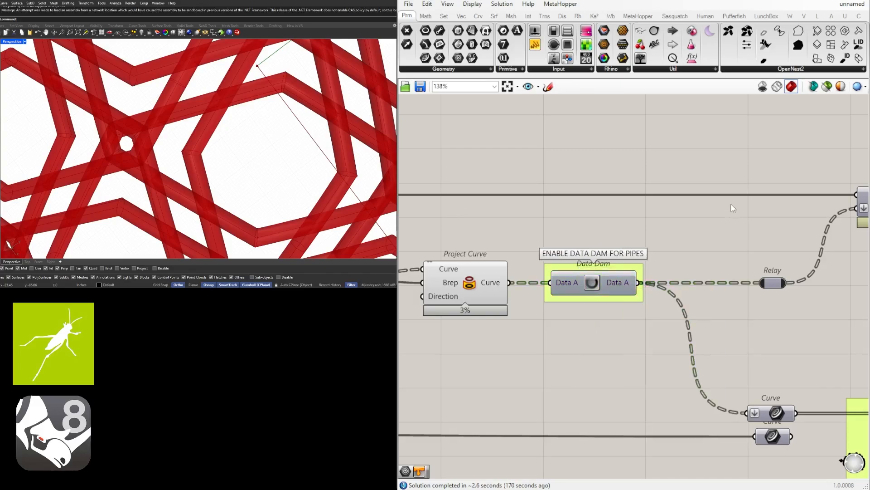
scroll(731, 203, down, 4)
scroll(705, 282, down, 3)
right_drag(705, 282, 556, 275)
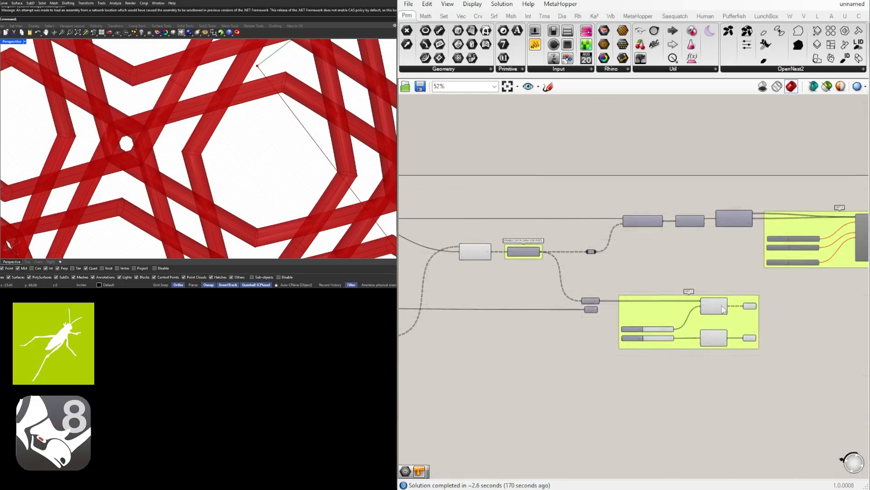
scroll(738, 313, up, 3)
right_drag(738, 314, 701, 295)
scroll(547, 323, up, 2)
right_click(547, 323)
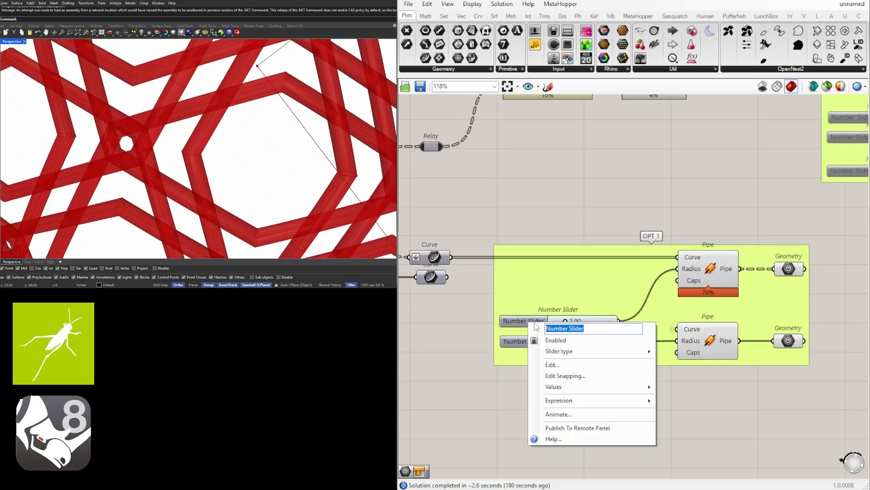
text(IN)
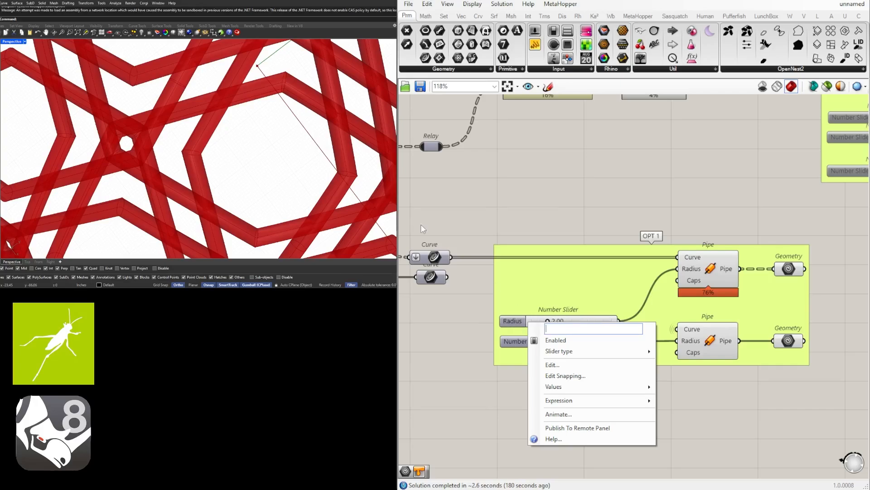
Review how the Polygon sliders and the Data Dam group are labelled, and return to the OPT 1 pipe sliders.
right_drag(420, 229, 572, 254)
scroll(572, 253, down, 3)
scroll(503, 219, up, 3)
scroll(475, 246, down, 3)
right_drag(475, 246, 763, 239)
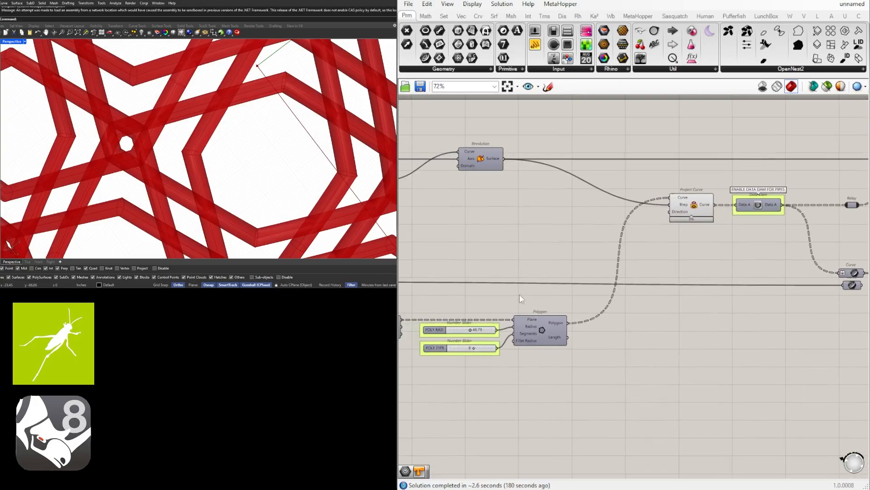
right_drag(845, 291, 593, 299)
scroll(663, 302, up, 4)
right_drag(664, 303, 622, 294)
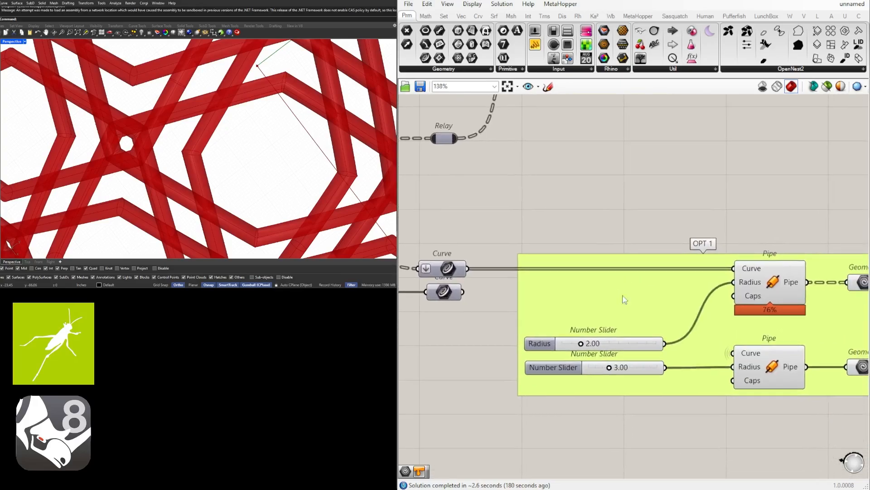
Rename the slider feeding the upper Pipe component's Radius input as INTERIOR.
right_drag(672, 275, 598, 269)
scroll(478, 339, down, 1)
right_drag(477, 339, 547, 330)
scroll(548, 330, up, 2)
right_click(548, 330)
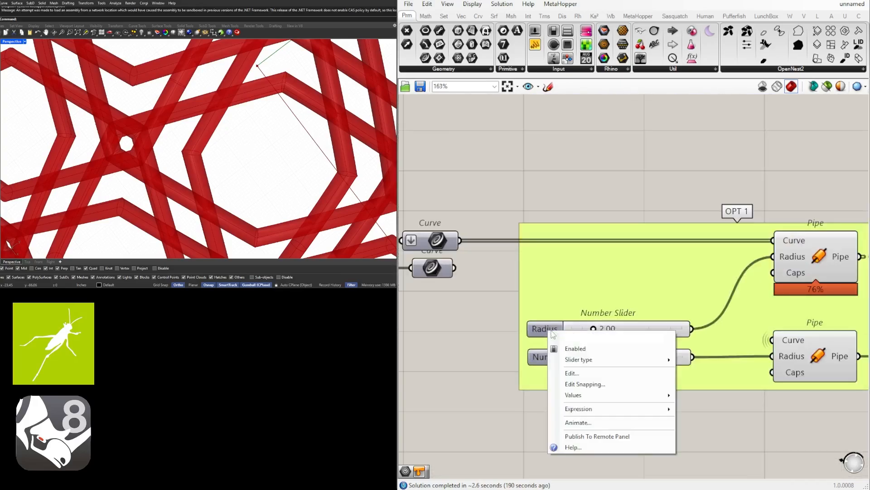
text(INTERIOR)
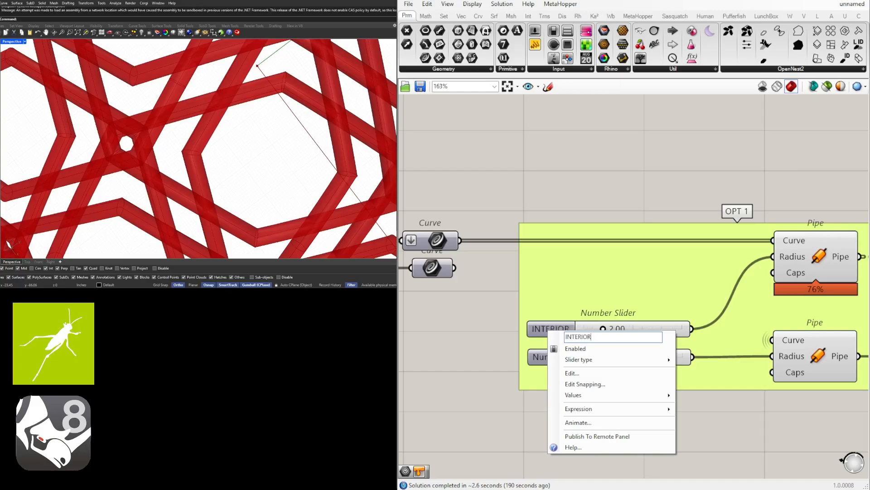
key(Return)
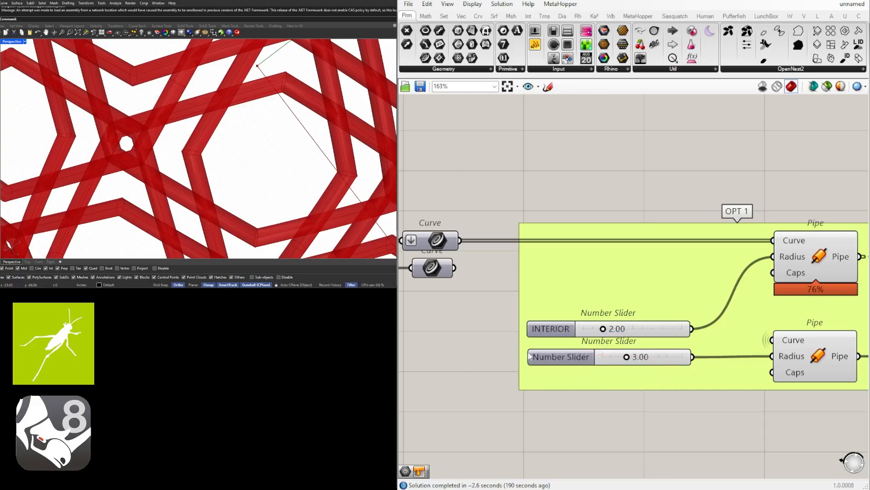
Rename the slider feeding the lower Pipe component's Radius input as FRAME.
right_click(544, 356)
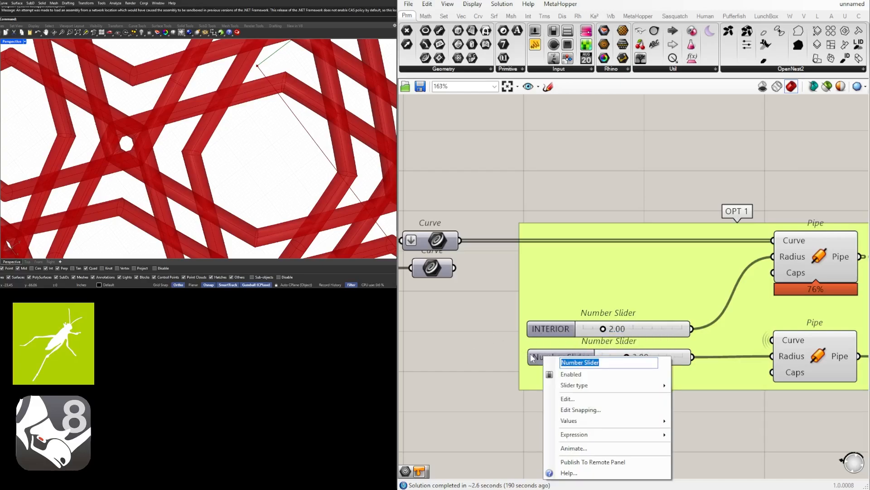
text(FRAME)
key(Return)
scroll(534, 353, down, 2)
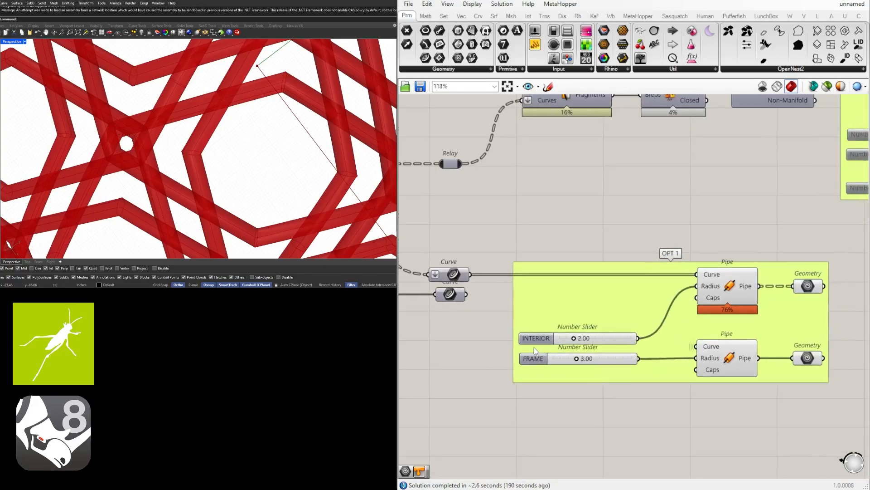
Place the INTERIOR and FRAME sliders in separate groups and move FRAME down slightly to clear the group above.
click(537, 336)
click(539, 360)
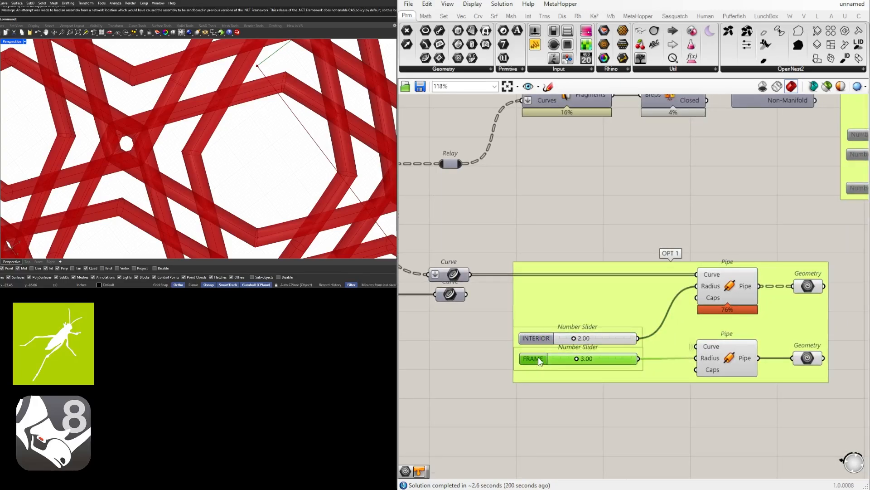
drag(539, 359, 539, 366)
click(663, 400)
scroll(664, 401, down, 2)
right_drag(690, 409, 612, 408)
scroll(620, 352, up, 1)
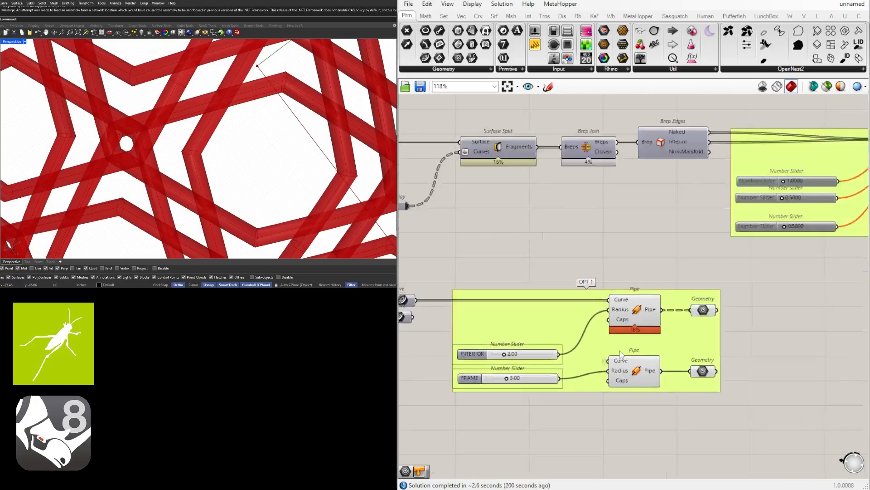
Take both Pipe components and their Geometry outputs out of the OPT 1 group and regroup them under the name OPT 2.
scroll(621, 355, up, 1)
drag(761, 423, 610, 294)
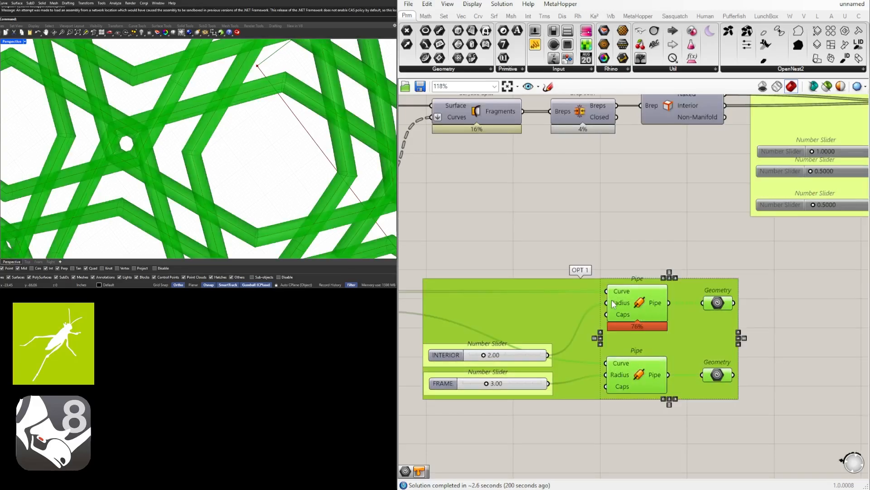
key(ctrl+shift+g)
click(744, 424)
drag(774, 420, 626, 271)
right_drag(673, 267, 622, 267)
key(ctrl+g)
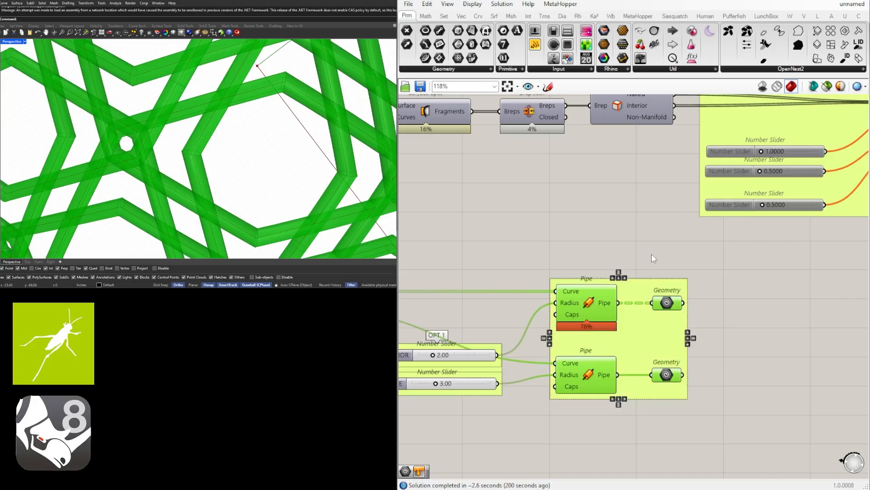
right_click(638, 283)
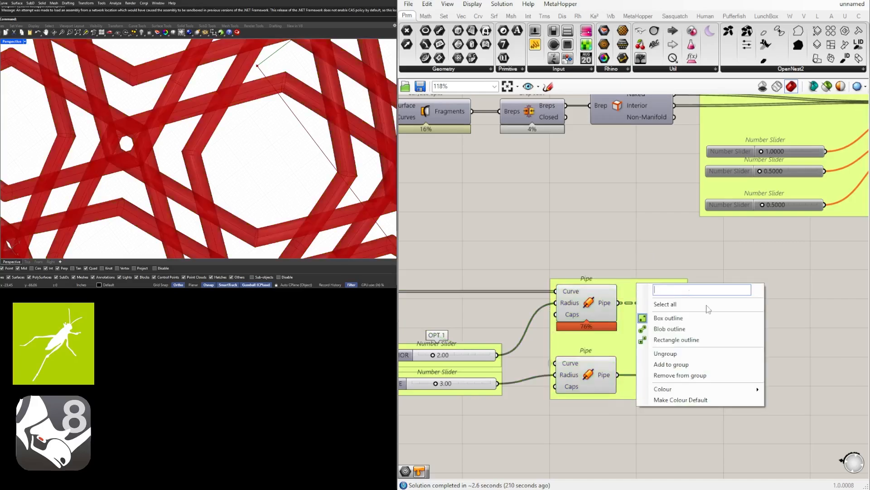
key(Return)
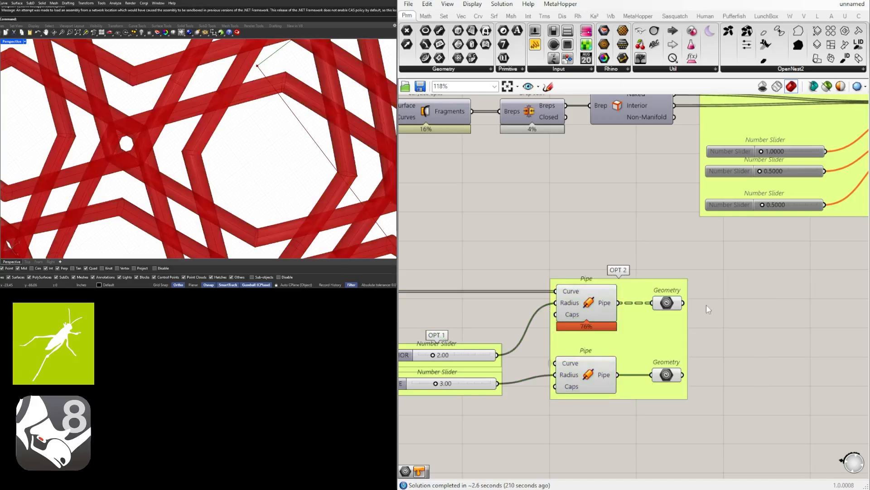
Dissolve the existing OPT 2 group around the MultiPipe component, its sliders and its Geometry output.
scroll(726, 234, down, 3)
scroll(825, 232, up, 1)
right_drag(825, 232, 676, 272)
drag(783, 298, 583, 171)
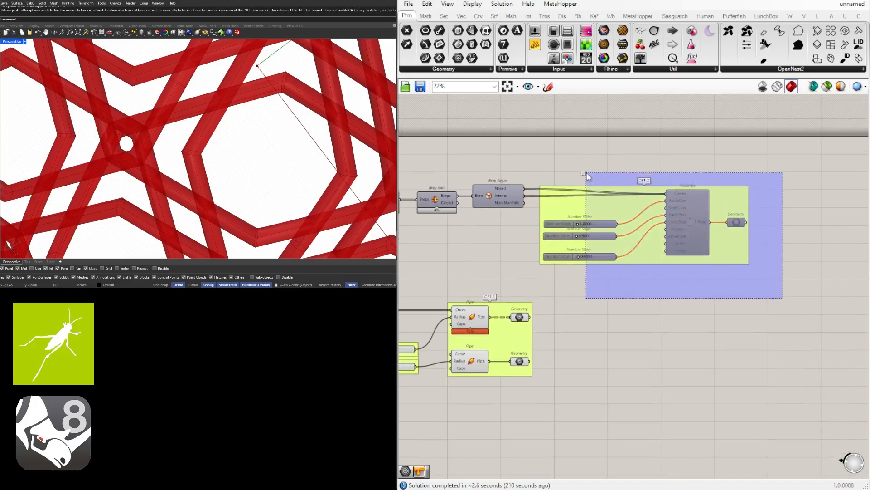
scroll(611, 176, up, 2)
key(ctrl+shift+g)
click(801, 328)
Group the MultiPipe component with its Geometry output only and name the group OPT 2.
drag(802, 329, 723, 184)
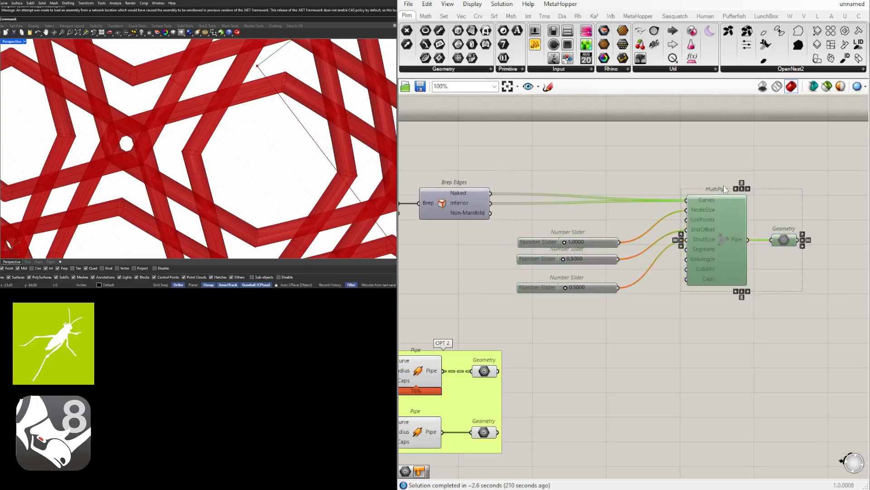
key(ctrl+g)
scroll(736, 191, up, 3)
right_click(758, 202)
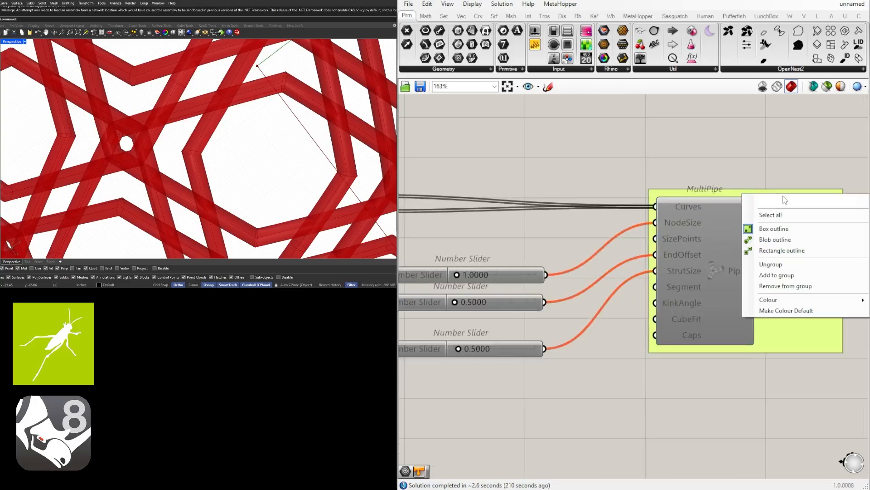
text(OPT)
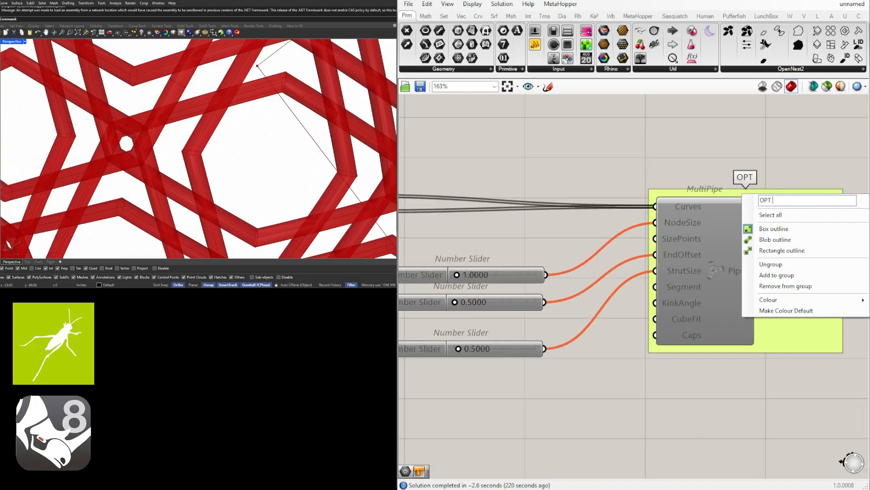
key(Return)
Rename the group holding the two Pipe components and their Geometry outputs as OPT 1.
scroll(799, 212, down, 4)
right_drag(595, 305, 743, 276)
scroll(680, 319, up, 3)
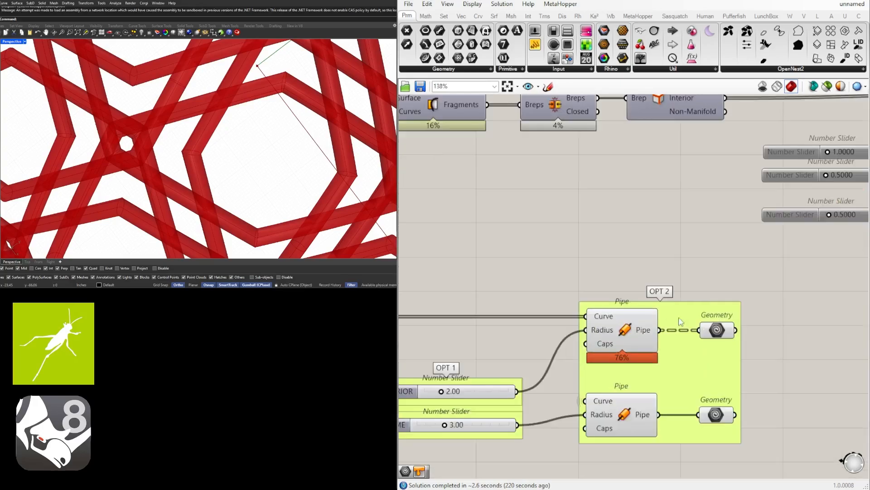
right_click(676, 303)
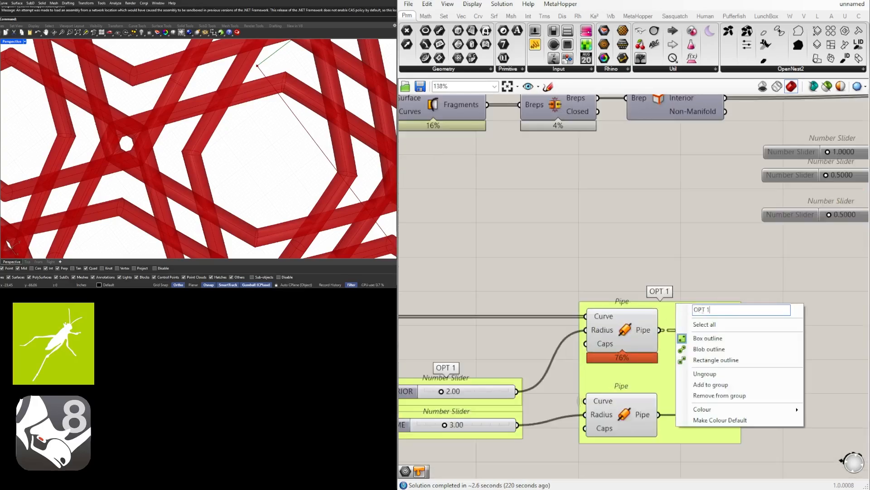
key(Return)
Rename the slider feeding the MultiPipe component's StrutSize input as PIPE SIZE.
scroll(675, 228, down, 2)
right_drag(785, 200, 477, 231)
scroll(474, 213, up, 3)
right_drag(469, 196, 543, 221)
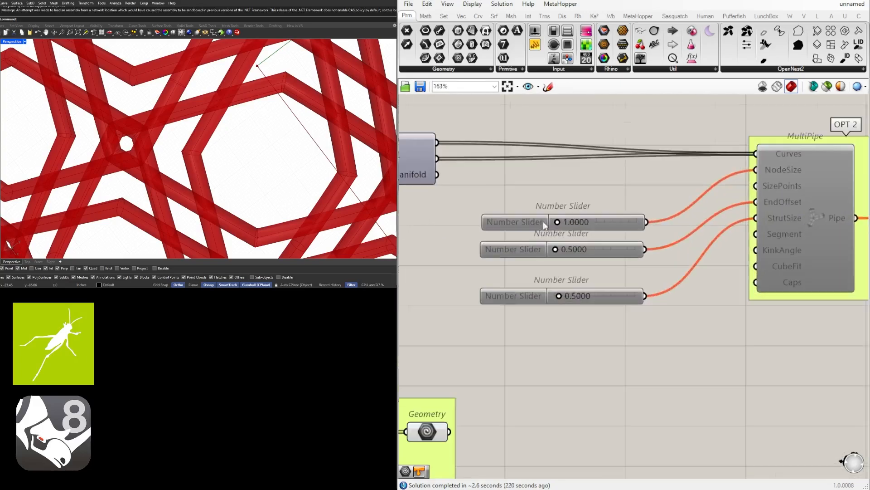
right_click(523, 294)
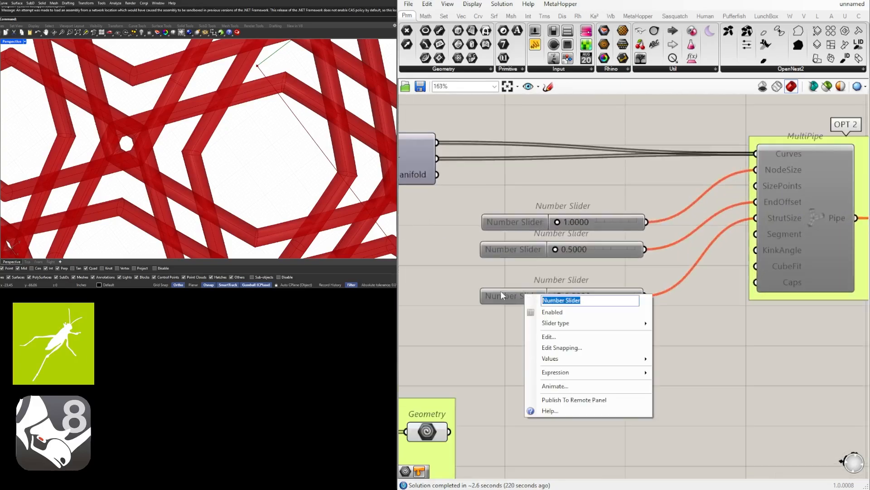
text(PIPE SIZ)
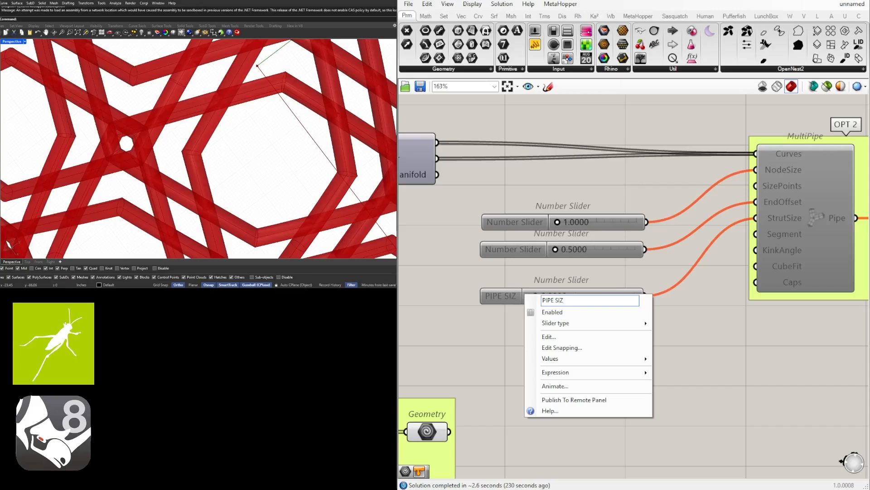
text(E)
key(Return)
Rename the slider feeding the MultiPipe component's EndOffset input as CONNECTION 1.
right_click(580, 248)
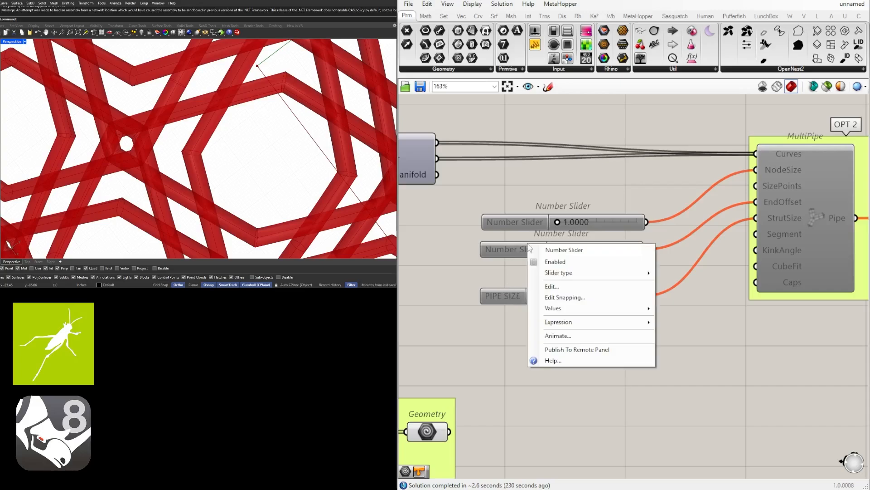
text(CONN)
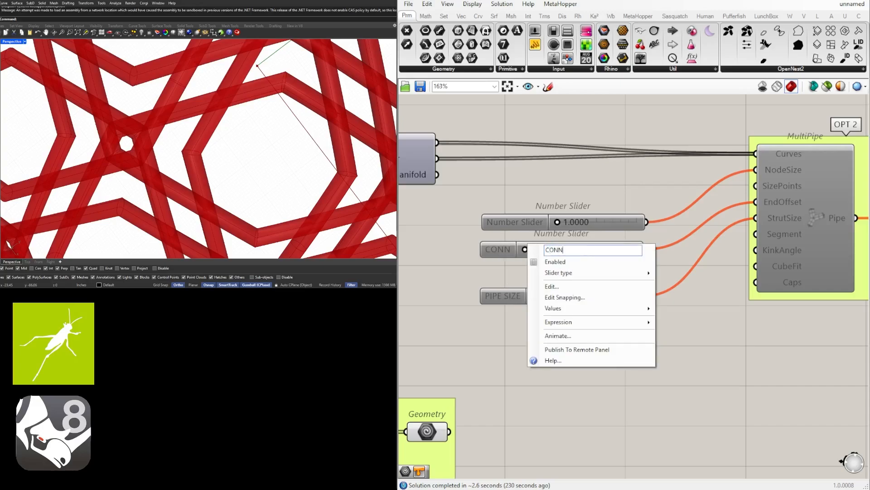
text(ECTION 1)
key(Return)
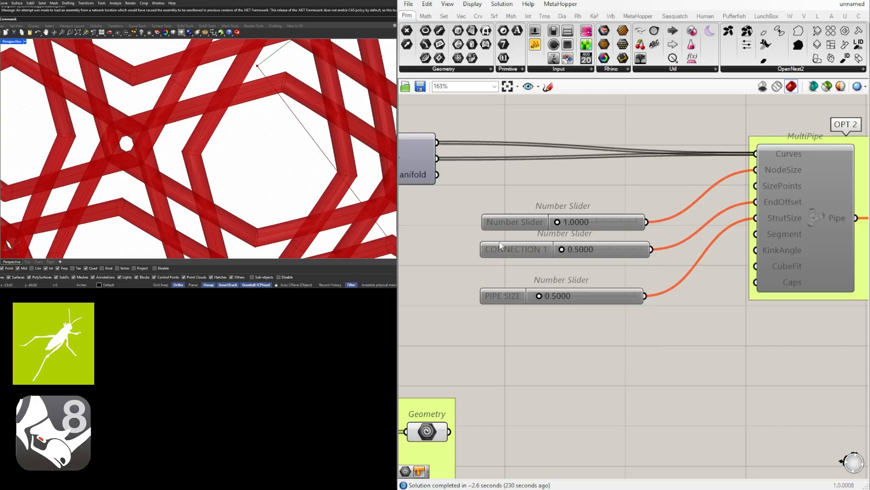
Rename the slider feeding the MultiPipe component's NodeSize input as CONNECTION 2.
drag(635, 343, 507, 219)
right_click(507, 220)
text(CO)
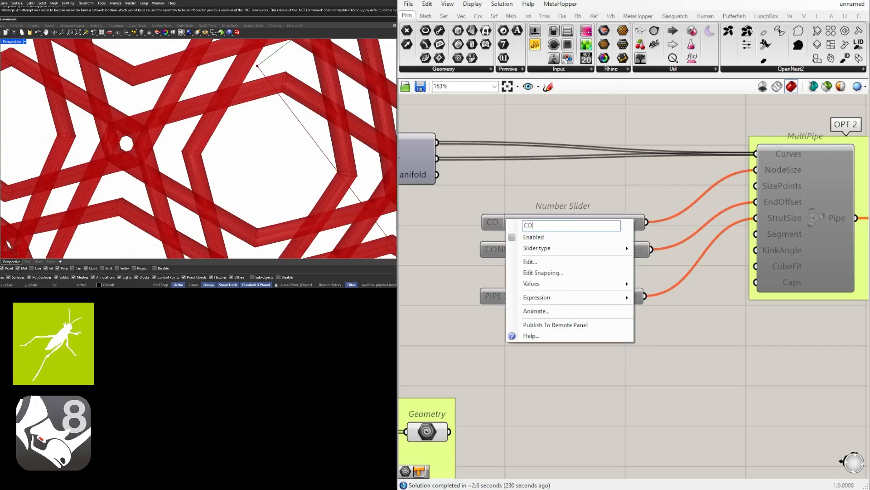
text(NNECTION 2)
key(Return)
Place the PIPE SIZE slider in its own group.
click(507, 295)
key(ctrl+g)
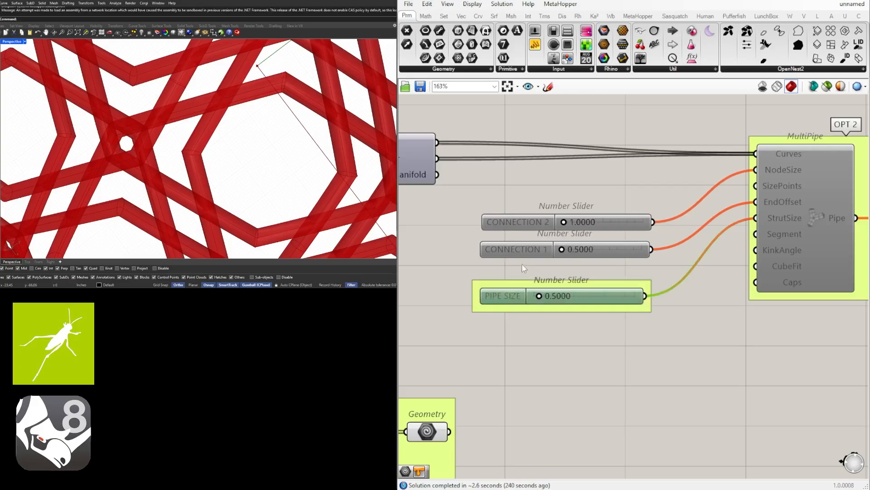
Place the CONNECTION 1 and CONNECTION 2 sliders each in their own group, spaced apart above the PIPE SIZE group.
click(525, 253)
key(ctrl+g)
drag(524, 255, 525, 263)
drag(523, 229, 523, 220)
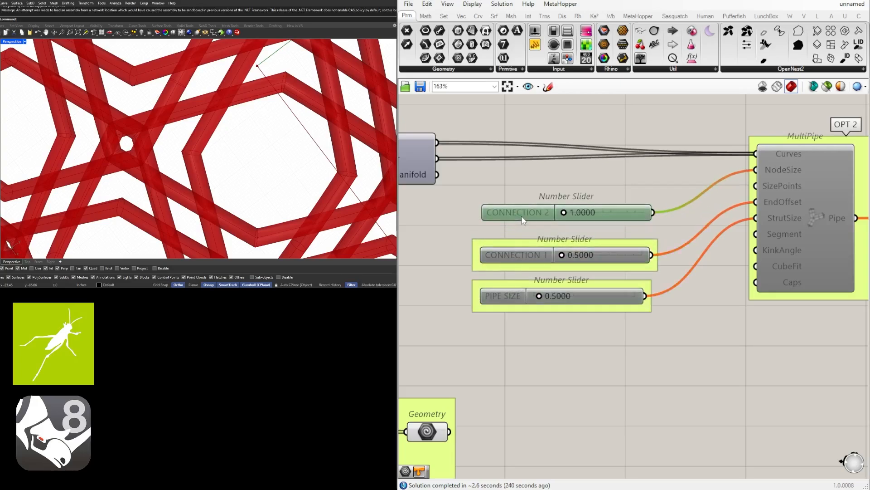
key(ctrl+g)
scroll(539, 244, down, 2)
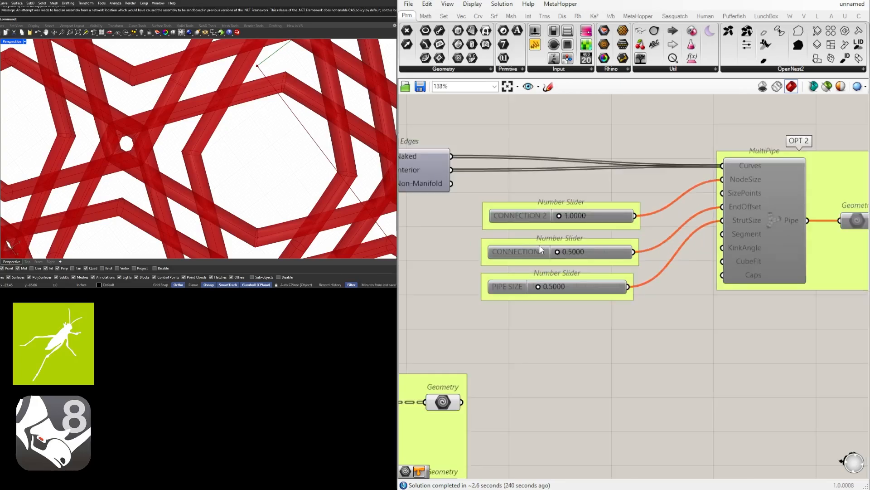
Examine the full definition layout and the piped dome lattice in the Rhino viewport.
drag(575, 306, 510, 224)
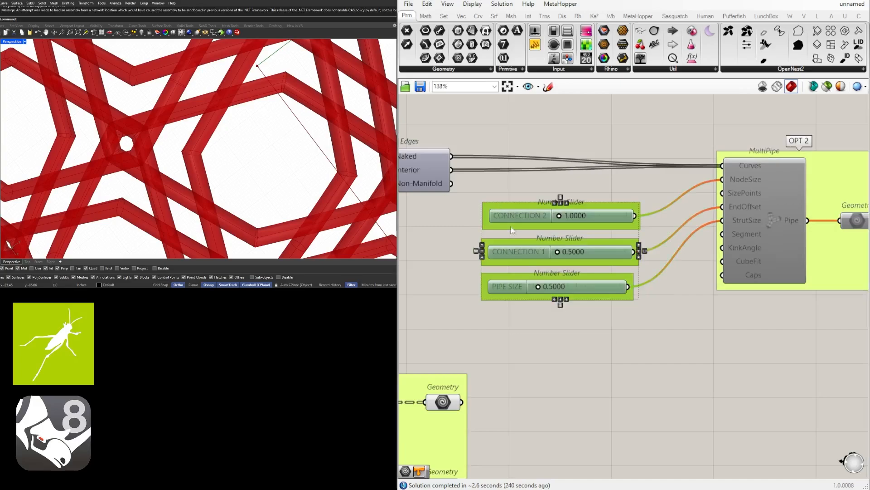
click(554, 302)
scroll(599, 358, down, 7)
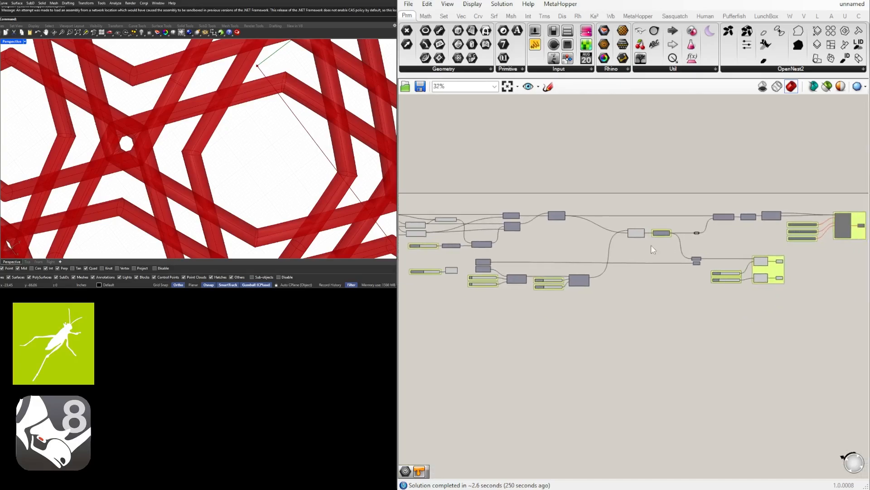
scroll(651, 245, down, 4)
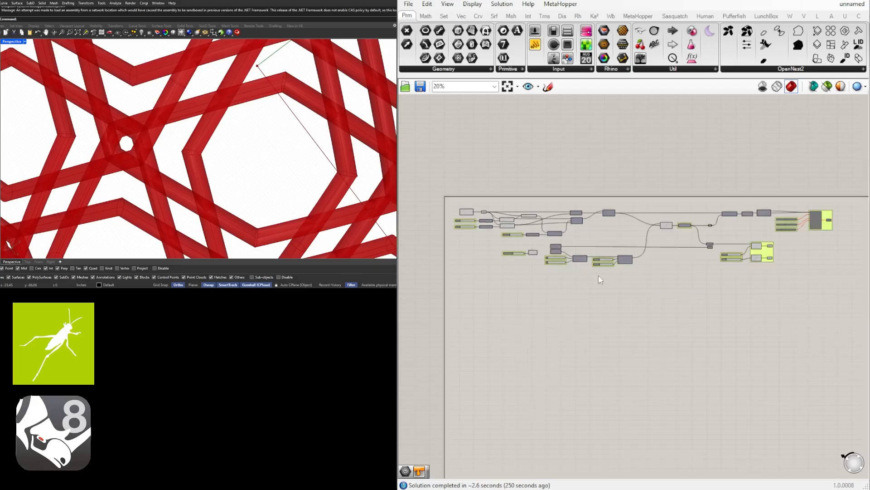
scroll(599, 279, down, 4)
scroll(198, 140, down, 5)
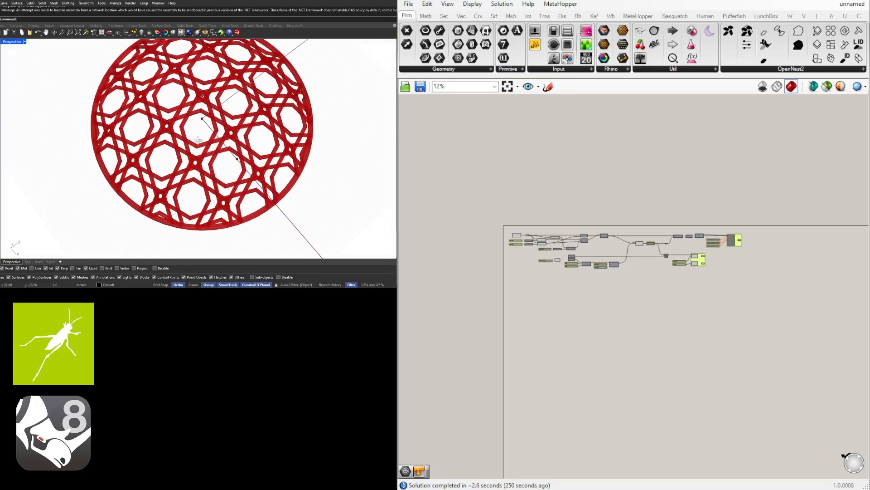
scroll(198, 141, up, 6)
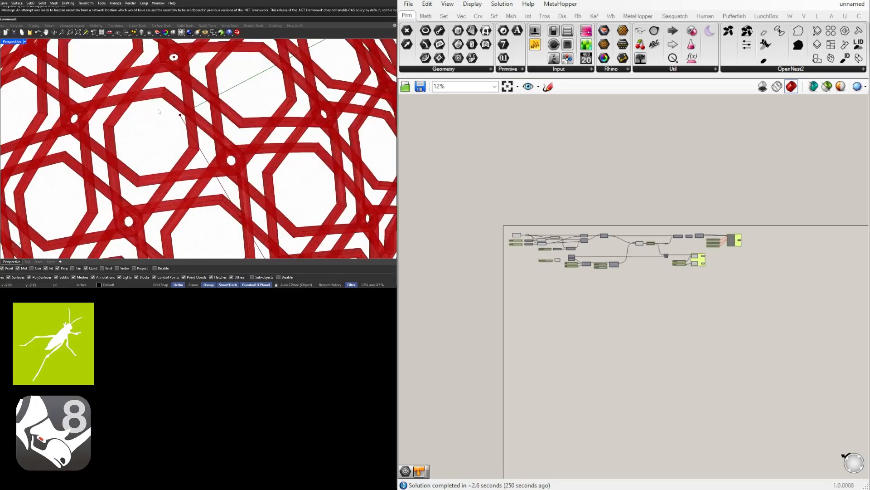
scroll(690, 234, up, 8)
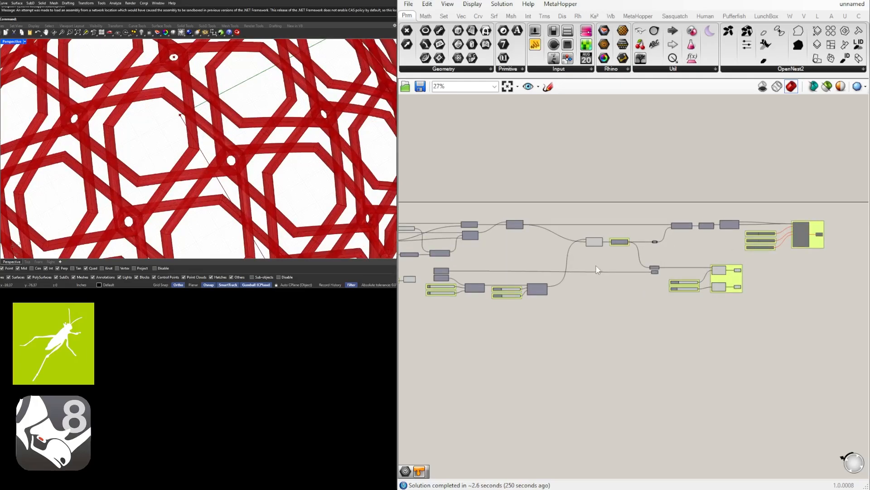
scroll(689, 268, down, 5)
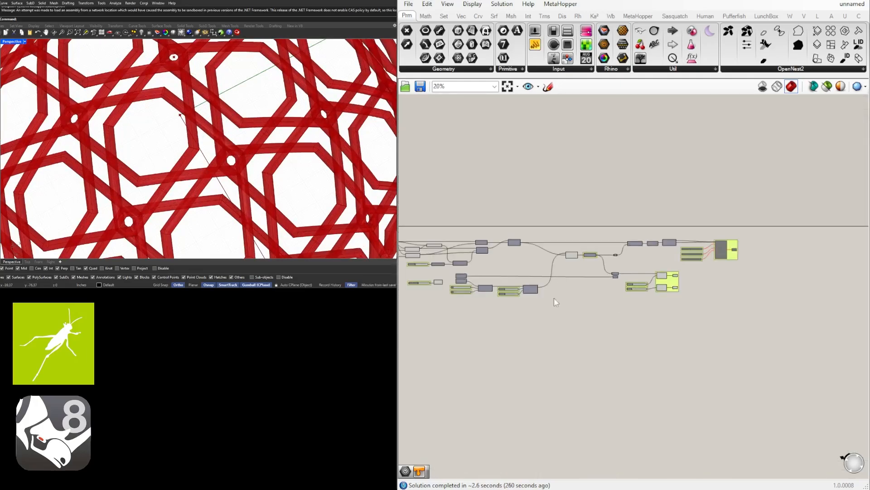
scroll(554, 298, up, 5)
scroll(617, 277, down, 2)
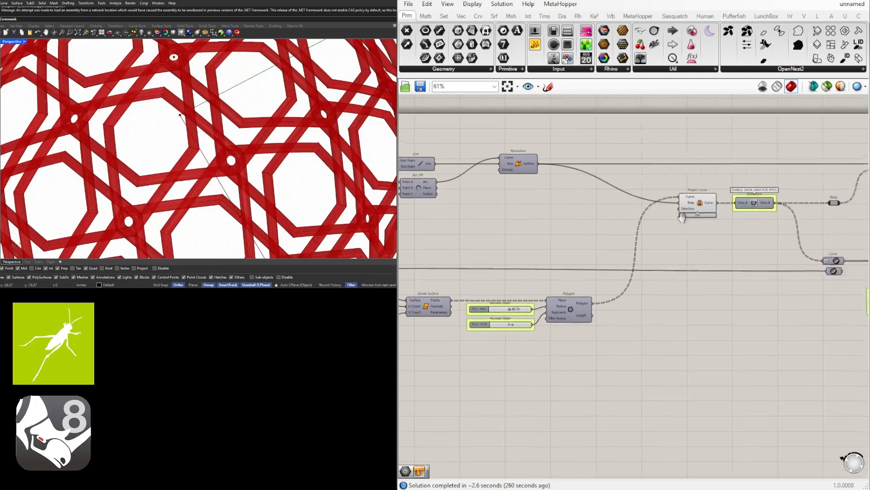
Turn off the preview of the Pipe and Geometry components in the OPT 1 group.
click(687, 207)
right_drag(807, 272, 608, 269)
scroll(741, 322, up, 2)
right_drag(740, 323, 649, 324)
drag(764, 359, 592, 236)
middle_click(610, 225)
click(642, 194)
scroll(544, 202, down, 3)
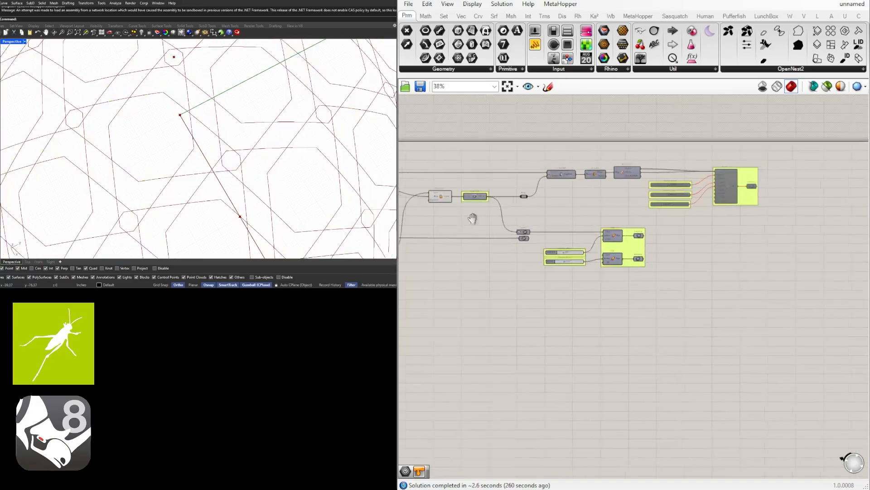
Select the Project Curve component and examine its projected polygon pattern across the whole dome.
scroll(545, 200, up, 2)
click(557, 200)
scroll(502, 300, down, 4)
right_drag(501, 300, 616, 280)
scroll(575, 276, up, 4)
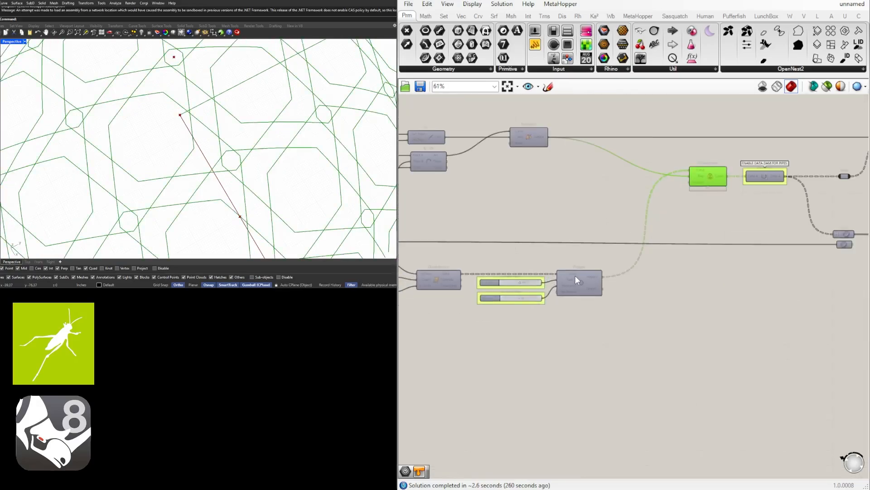
right_drag(529, 313, 582, 308)
scroll(582, 307, down, 1)
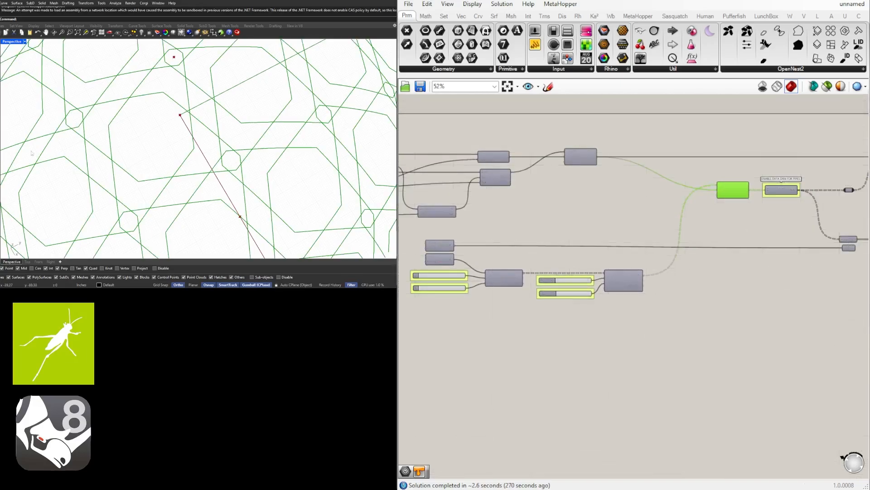
scroll(159, 150, down, 7)
scroll(193, 120, up, 1)
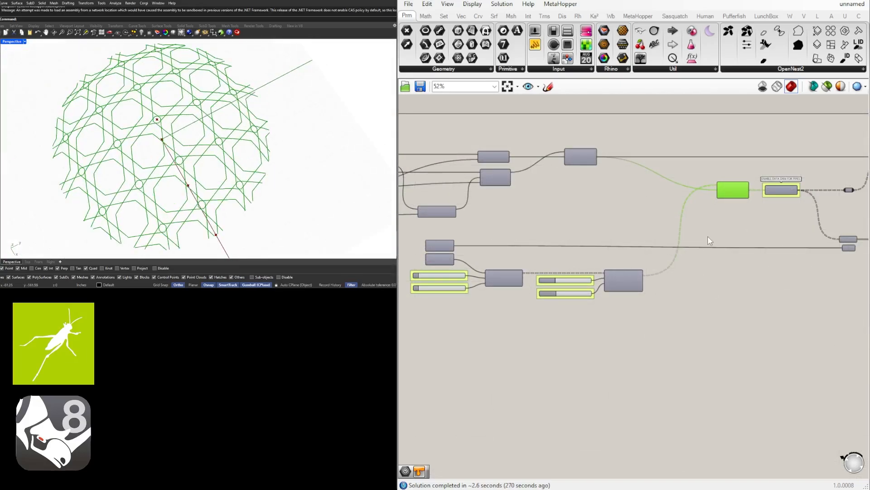
Set the POLY RAD slider feeding the Polygon component's Radius to 27.81.
scroll(707, 206, up, 2)
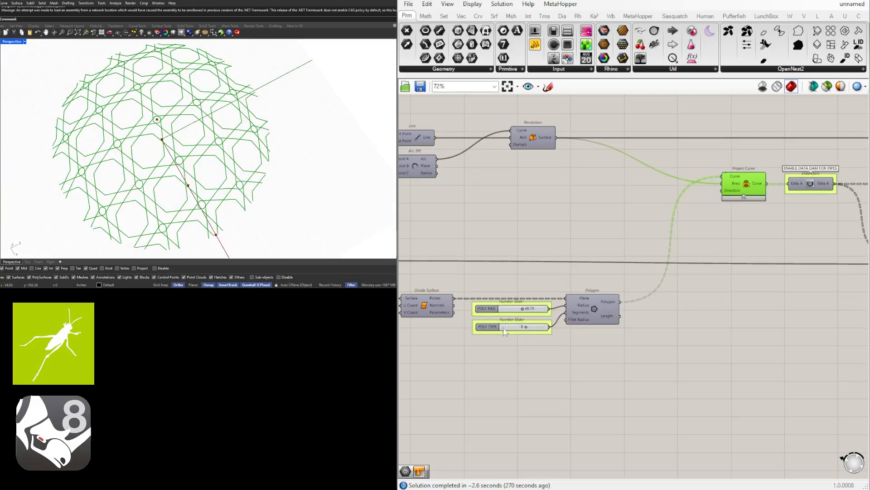
scroll(504, 331, up, 5)
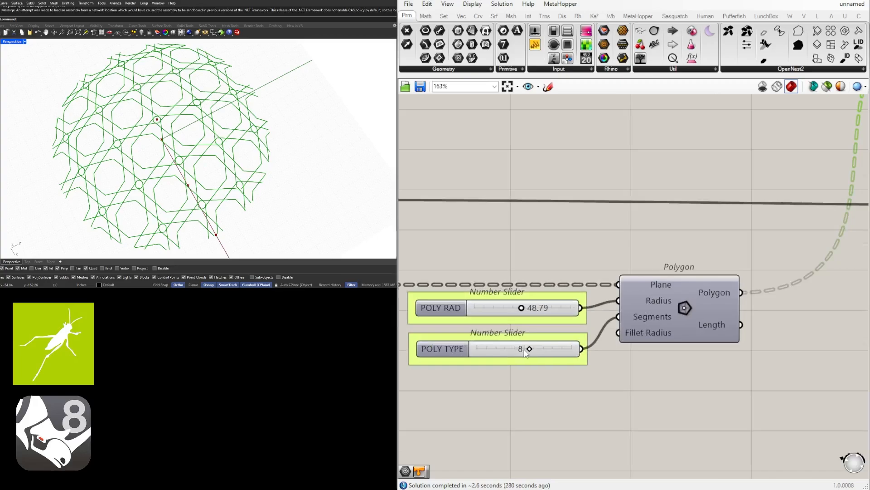
drag(522, 310, 502, 309)
click(543, 219)
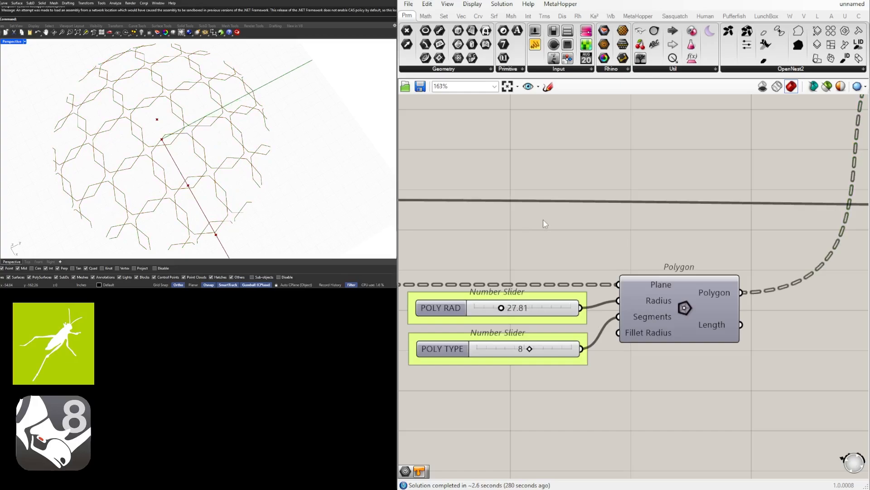
Highlight the Project Curve output in the viewport to examine the pattern with the reduced polygon radius.
scroll(544, 219, down, 4)
right_drag(793, 230, 708, 263)
click(707, 151)
scroll(706, 150, down, 2)
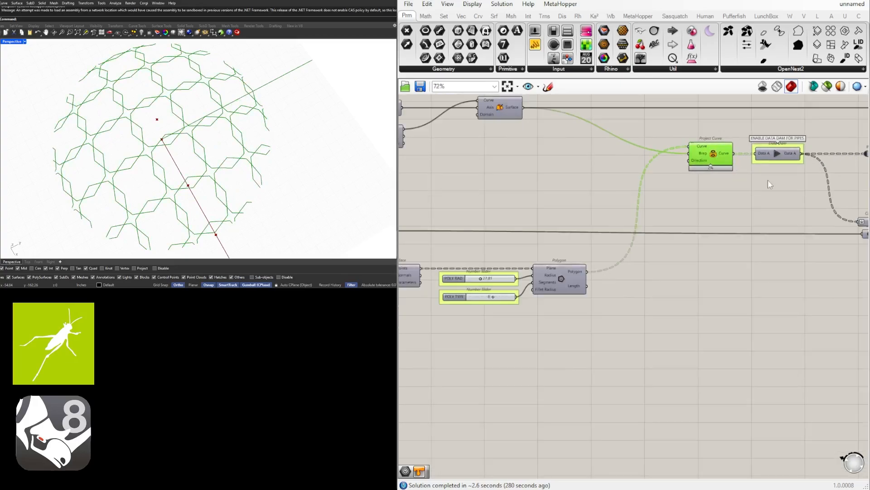
Duplicate the Polygon with its POLY RAD and POLY TYPE sliders, the Project Curve and the Data Dam, placing the copies just below the originals.
drag(768, 179, 674, 148)
drag(616, 341, 424, 254)
scroll(616, 269, down, 3)
right_drag(688, 246, 736, 216)
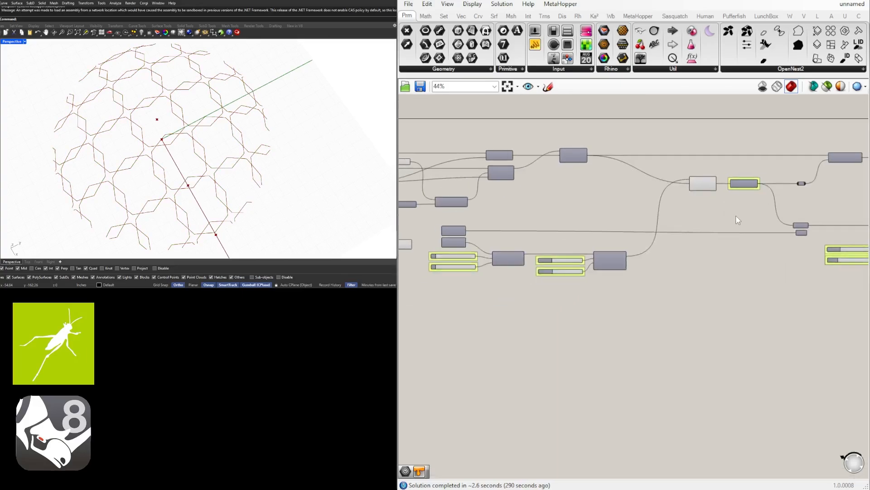
scroll(735, 216, up, 2)
drag(756, 219, 687, 164)
shift+drag(615, 321, 505, 257)
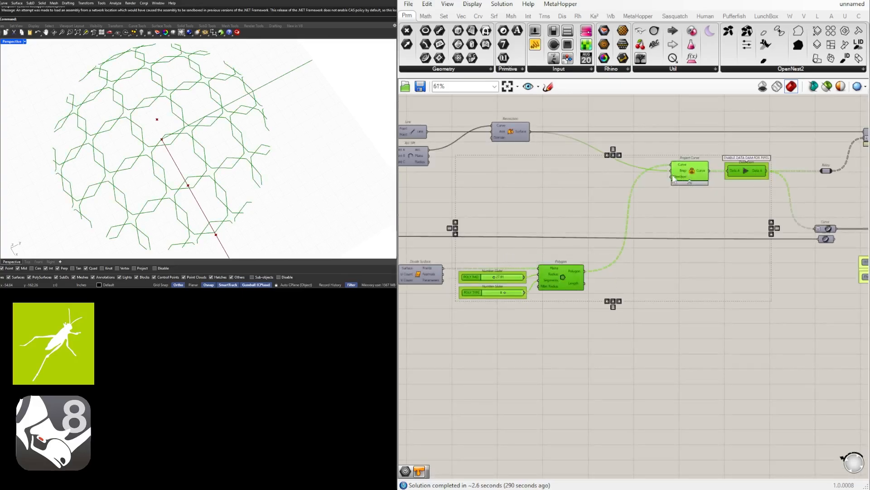
alt+drag(684, 175, 686, 210)
click(727, 355)
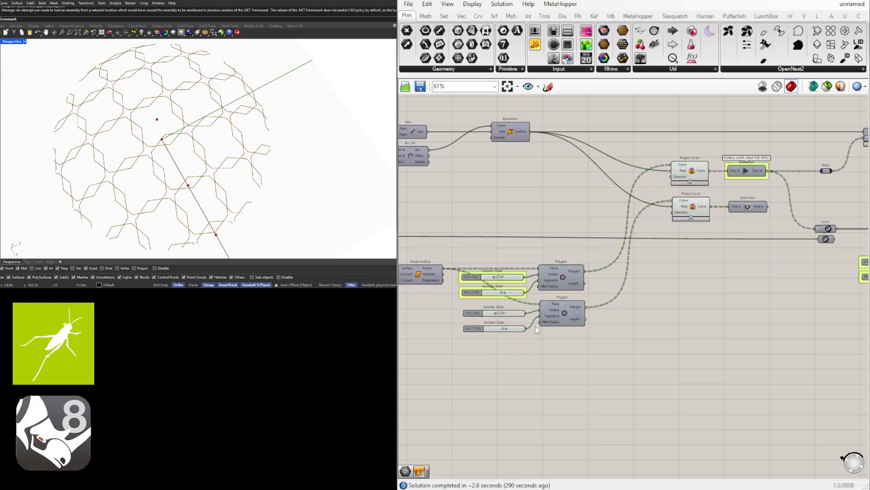
Set the duplicated POLY RAD slider of the second Polygon component to 59.55.
scroll(528, 332, up, 4)
click(430, 327)
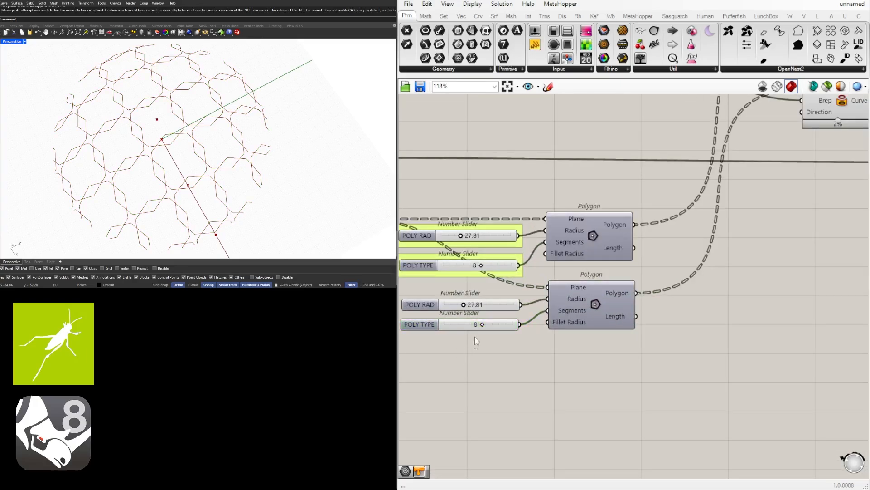
scroll(497, 305, up, 5)
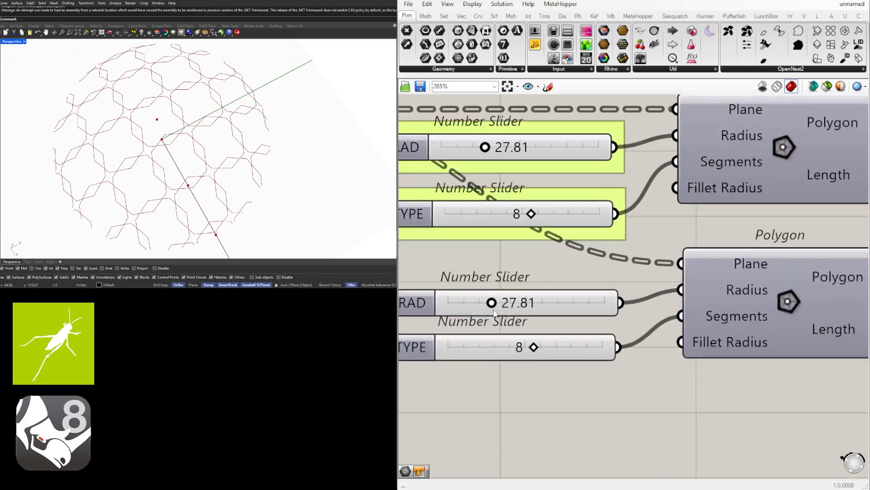
drag(486, 303, 541, 317)
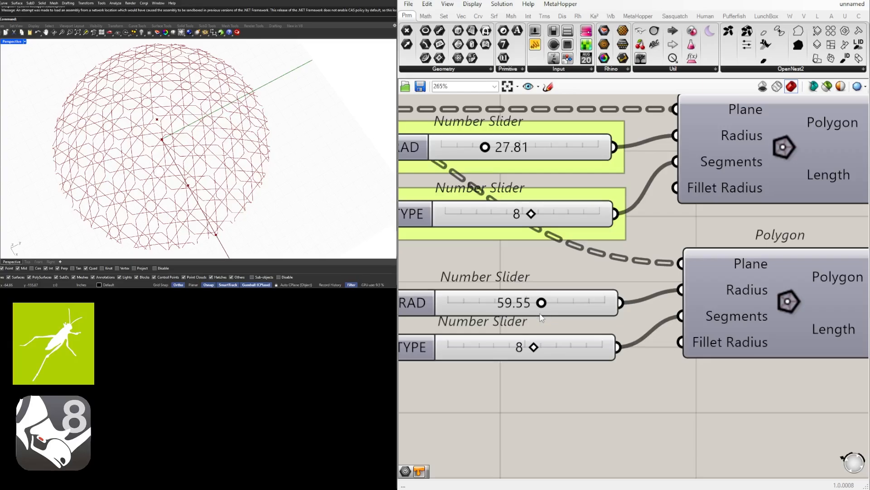
Turn the preview of the OPT 1 group's Pipe and Geometry components back on.
scroll(521, 320, down, 7)
right_drag(839, 272, 667, 291)
scroll(746, 200, up, 4)
right_drag(746, 199, 602, 242)
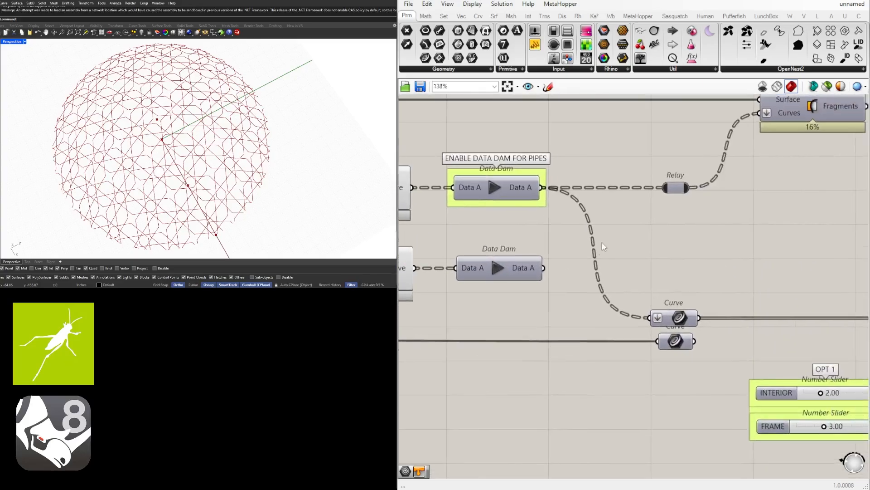
right_drag(595, 283, 682, 261)
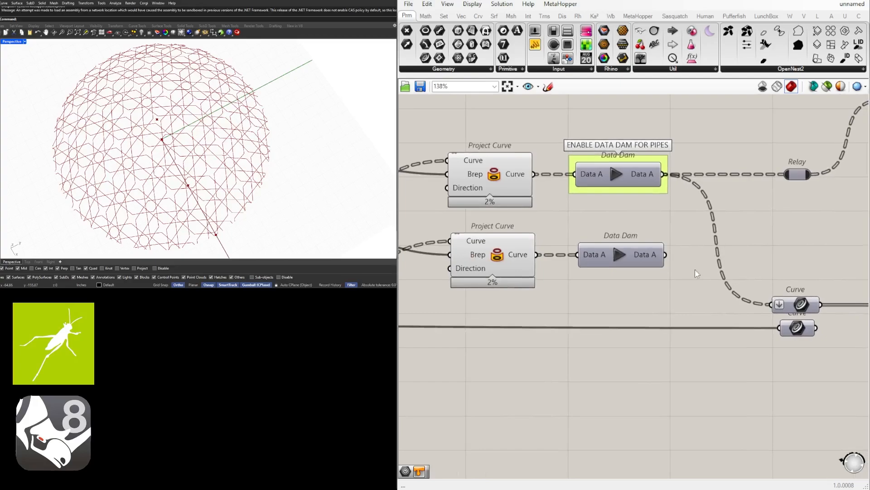
right_drag(696, 270, 695, 241)
scroll(694, 241, down, 2)
right_drag(861, 287, 632, 277)
scroll(633, 278, down, 3)
scroll(725, 295, up, 3)
drag(743, 362, 655, 217)
middle_click(672, 195)
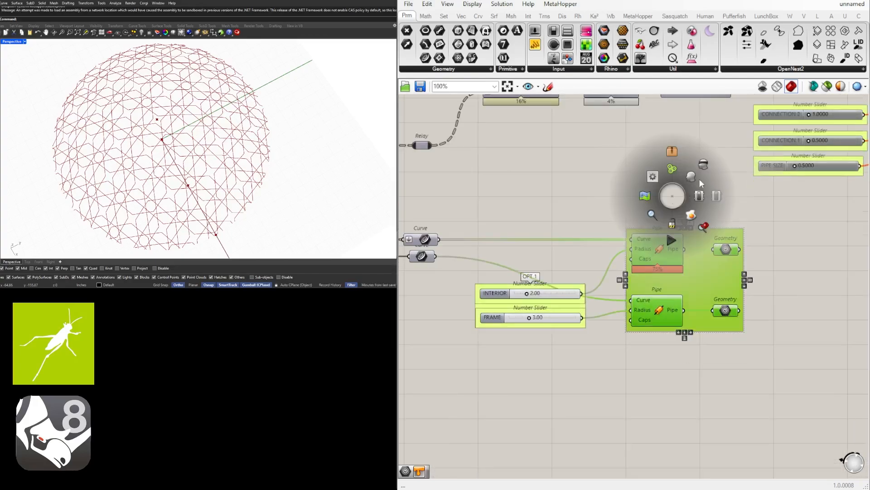
click(694, 178)
click(687, 162)
right_drag(596, 204, 746, 194)
scroll(745, 194, down, 2)
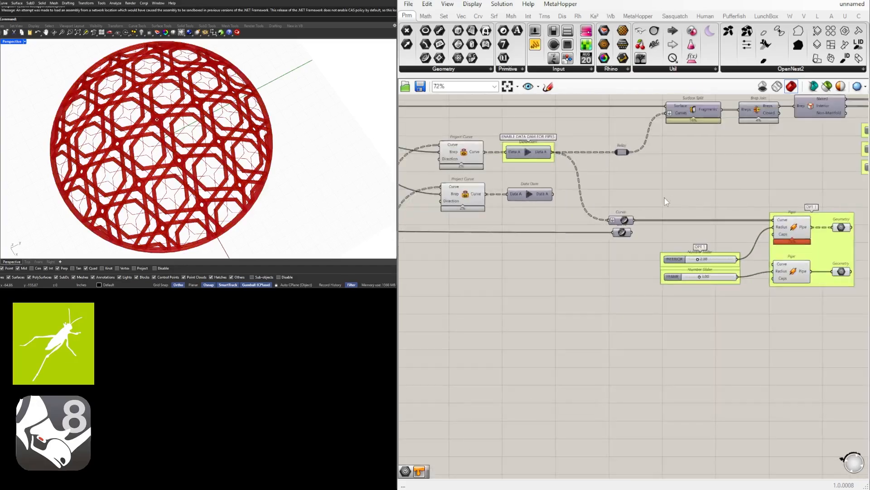
scroll(630, 198, up, 2)
scroll(521, 244, down, 3)
mouse_move(595, 267)
right_down()
mouse_move(694, 260)
mouse_move(595, 260)
right_up()
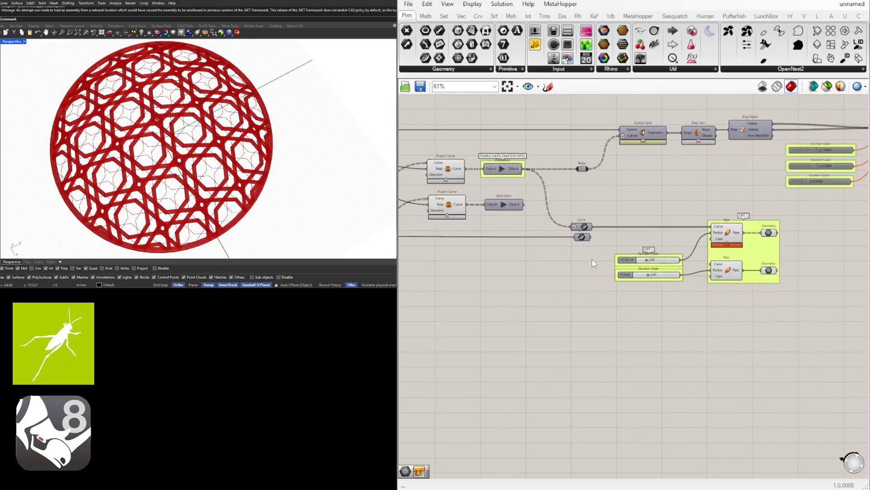
drag(592, 259, 567, 215)
right_drag(630, 196, 655, 210)
click(709, 361)
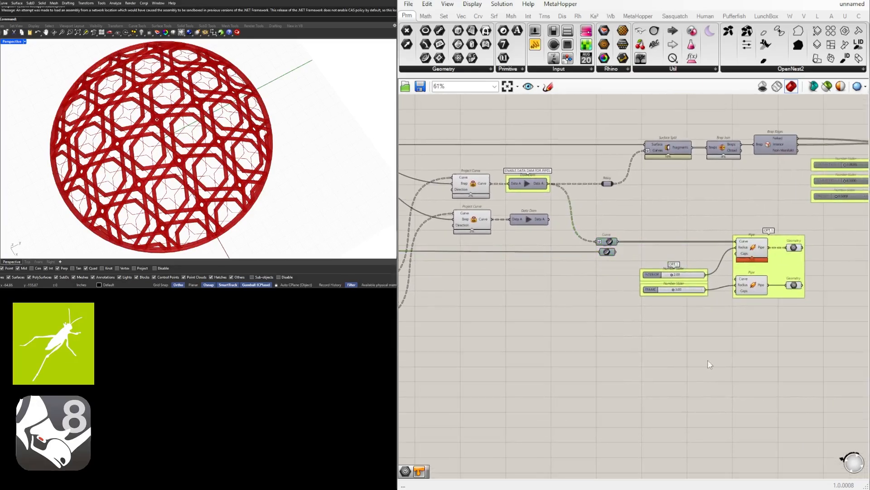
drag(819, 357, 594, 243)
click(617, 225)
Duplicate the OPT 1 interior Curve, Pipe, Geometry and INTERIOR slider below the group, and feed the copied Curve from the second Data Dam.
click(756, 250)
scroll(794, 250, up, 1)
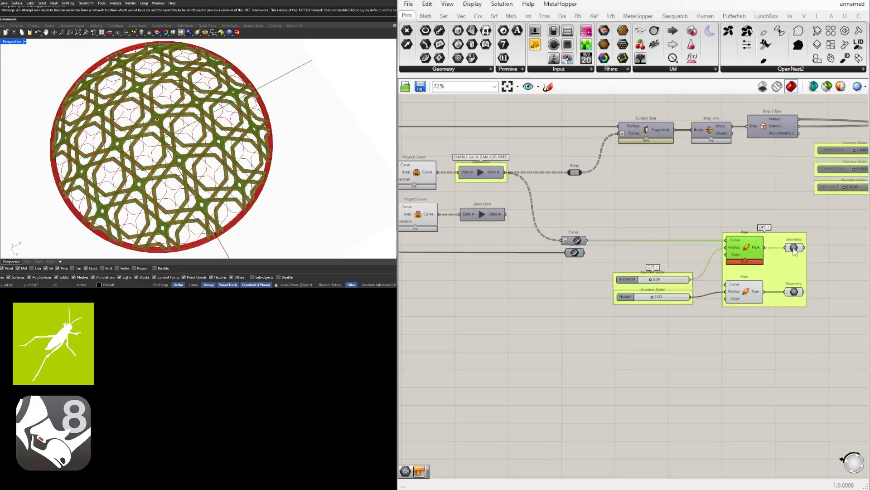
shift+click(577, 241)
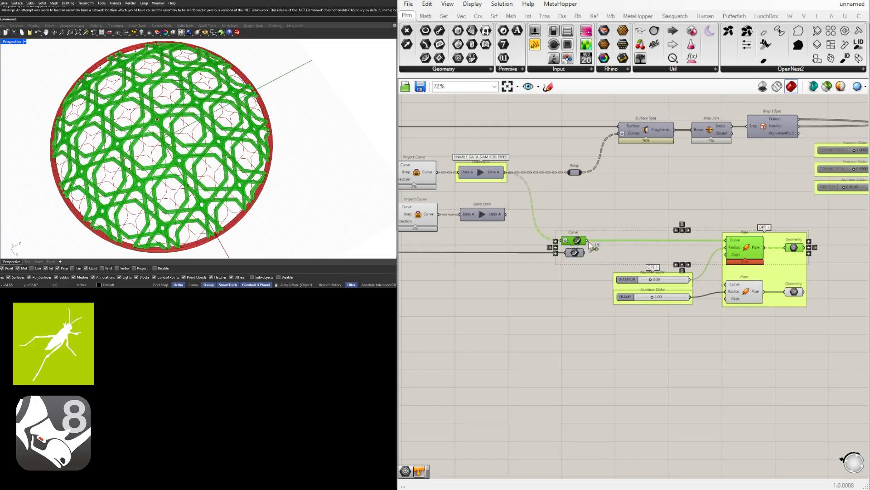
shift+click(627, 281)
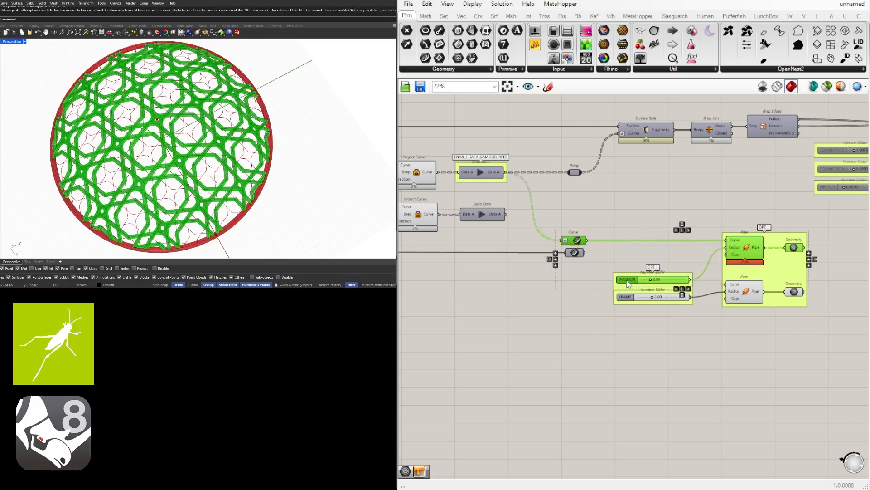
alt+drag(743, 247, 748, 343)
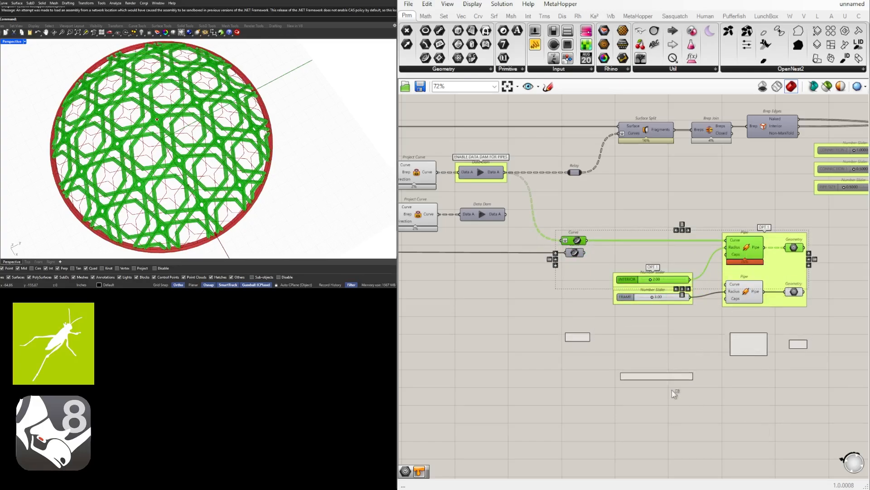
click(492, 232)
drag(506, 214, 567, 337)
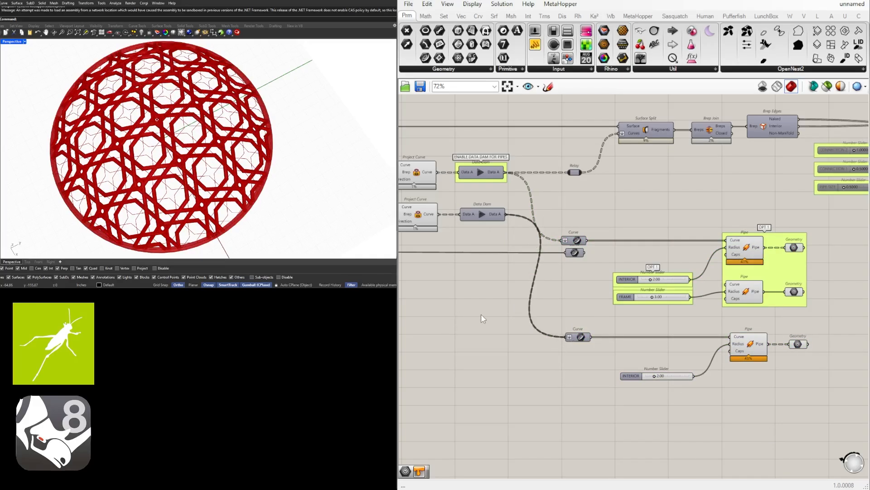
Pass the pending data through both Data Dams, the second pattern's first, so the two sets of interior pipes update.
click(482, 213)
click(482, 217)
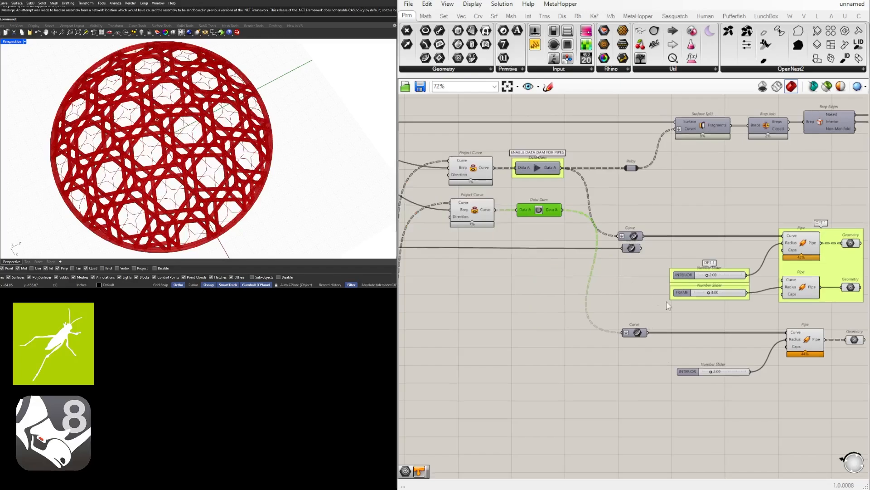
scroll(668, 306, down, 1)
right_drag(672, 309, 599, 311)
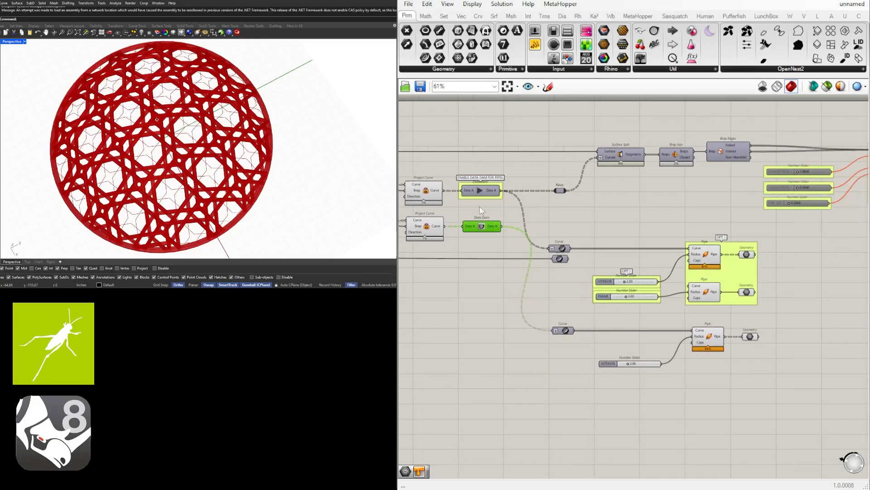
click(479, 192)
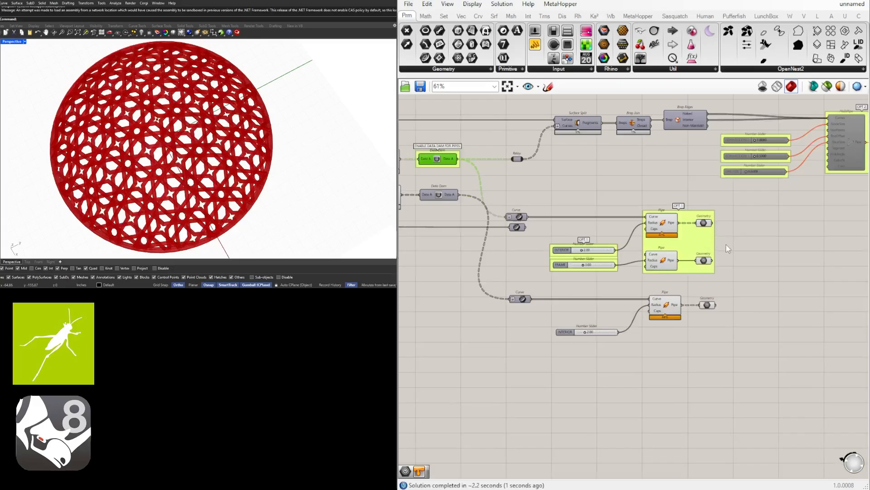
Set the copied INTERIOR slider that drives the lower Pipe's radius to 0.50.
scroll(598, 323, up, 5)
double_click(570, 348)
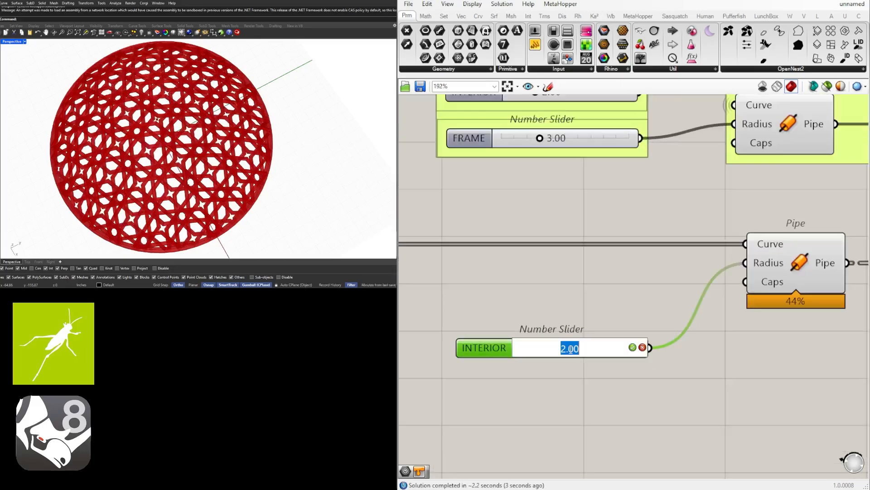
text(.5)
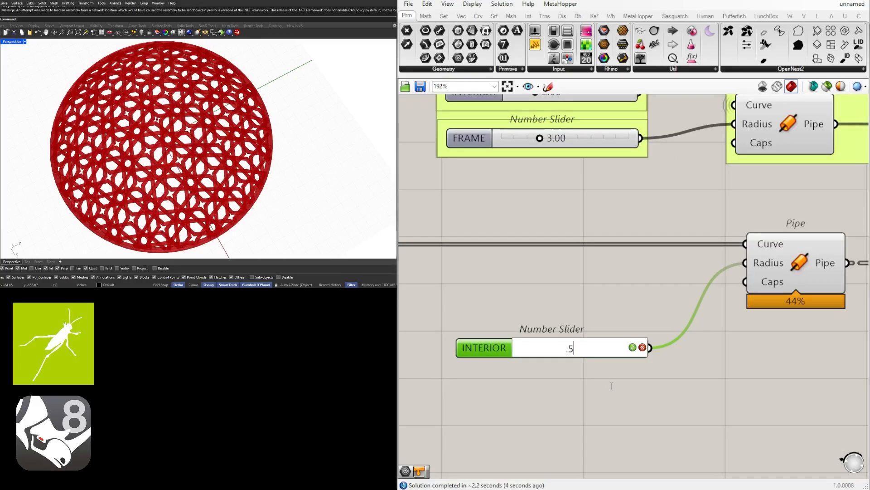
key(Return)
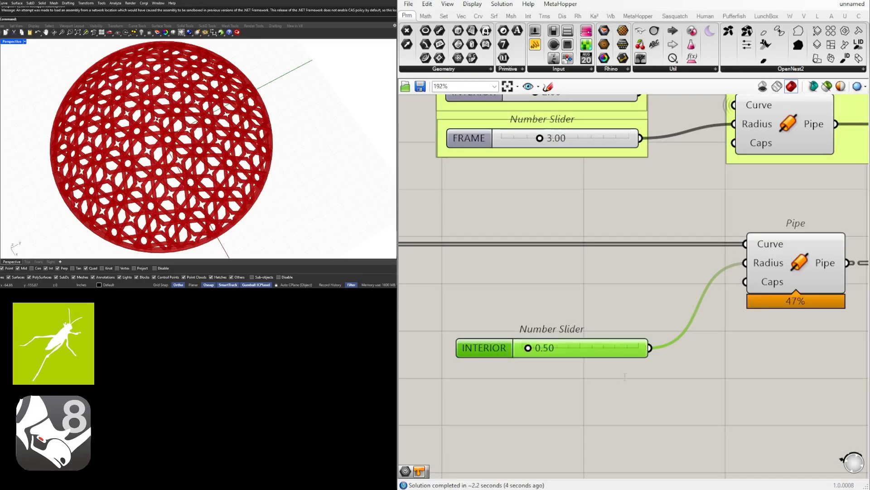
right_drag(188, 160, 178, 127)
Set the copied INTERIOR slider to 1.00 and inspect the thinner second pattern on the dome from several angles.
double_click(548, 355)
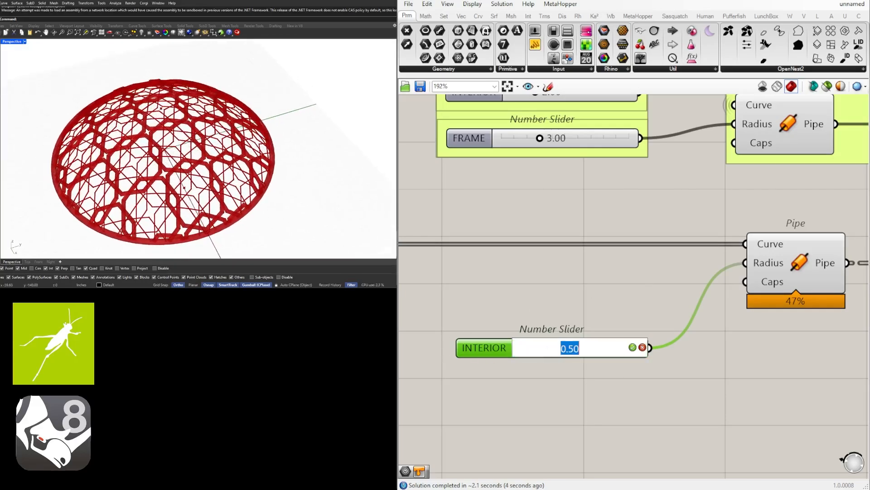
text(1)
key(Return)
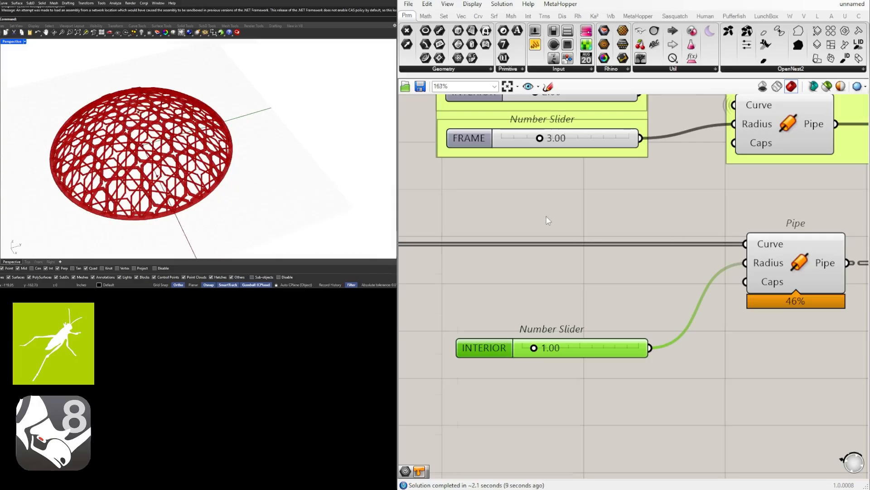
scroll(546, 218, down, 3)
right_drag(175, 157, 223, 128)
scroll(159, 167, up, 6)
scroll(162, 168, down, 5)
scroll(185, 150, down, 4)
mouse_move(218, 96)
right_down()
mouse_move(218, 120)
mouse_move(223, 112)
right_up()
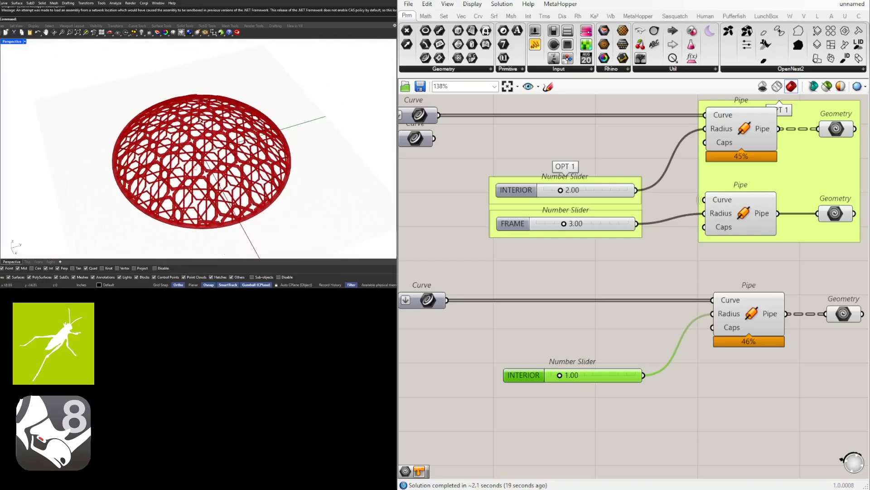
Move the copied INTERIOR slider up so it sits just below the wire between the copied Curve and Pipe.
scroll(535, 231, down, 5)
scroll(600, 273, up, 3)
click(600, 273)
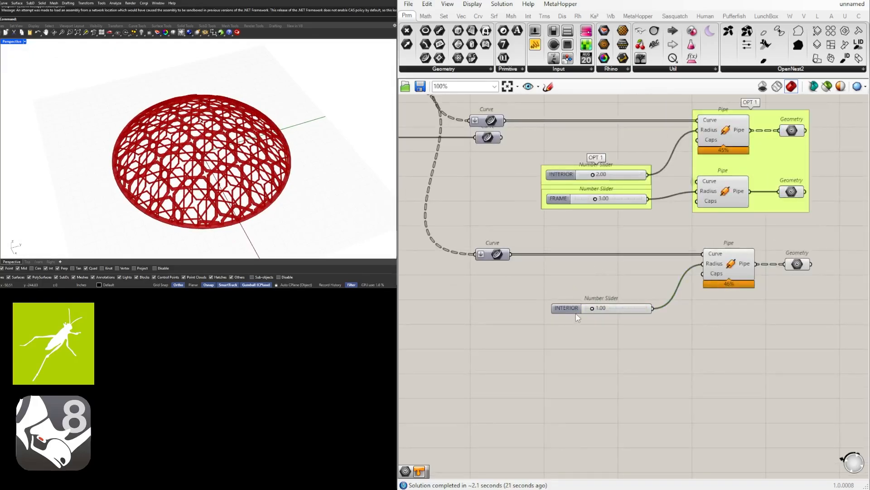
drag(570, 310, 565, 286)
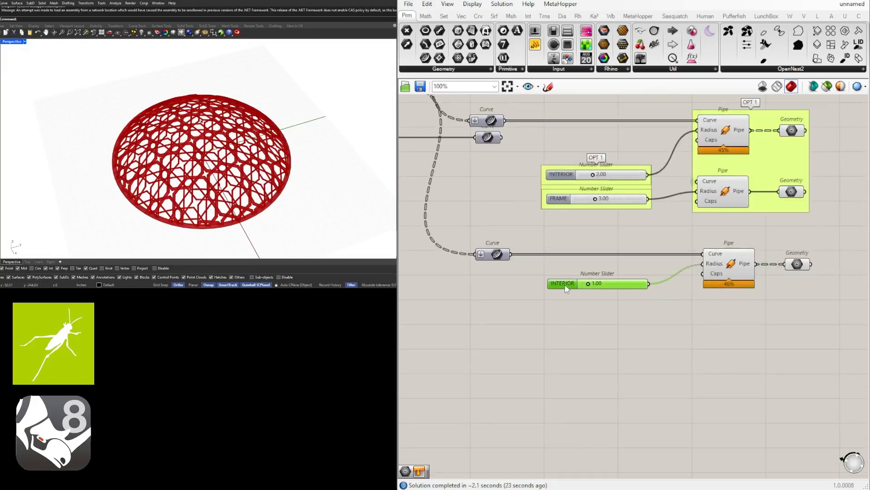
click(658, 336)
Turn off the preview of the copied Curve, Pipe and Geometry components below the OPT 1 group.
scroll(658, 337, down, 2)
drag(778, 345, 443, 252)
middle_click(470, 236)
click(496, 211)
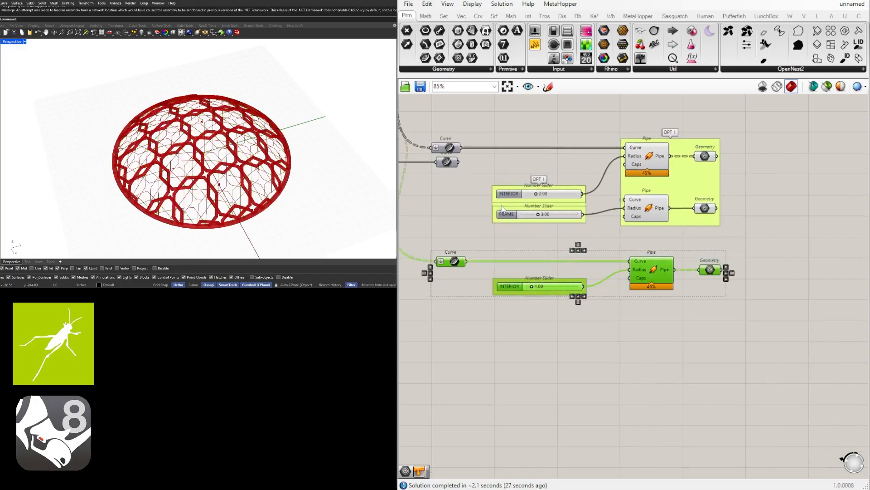
right_drag(474, 208, 601, 245)
scroll(601, 245, down, 1)
right_drag(470, 187, 510, 190)
drag(541, 189, 456, 165)
click(476, 248)
Turn the preview of the copied Pipe and Geometry components back on, leaving out the copied Curve.
right_drag(820, 356, 772, 349)
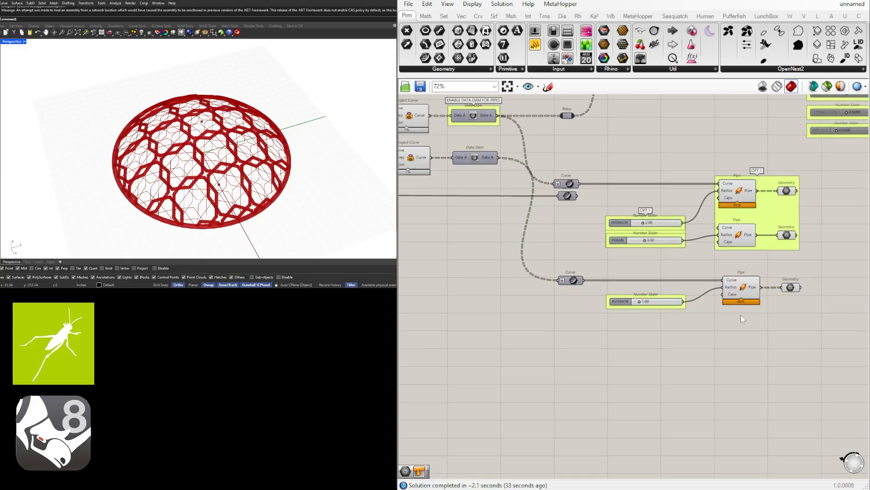
scroll(559, 319, up, 1)
right_drag(631, 318, 670, 369)
scroll(566, 307, down, 2)
scroll(488, 228, up, 2)
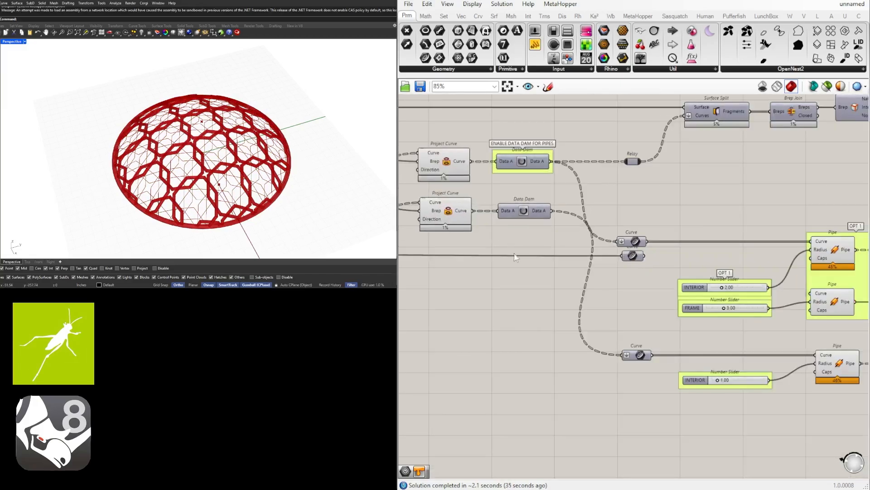
right_drag(709, 345, 550, 311)
drag(770, 388, 680, 317)
middle_click(680, 317)
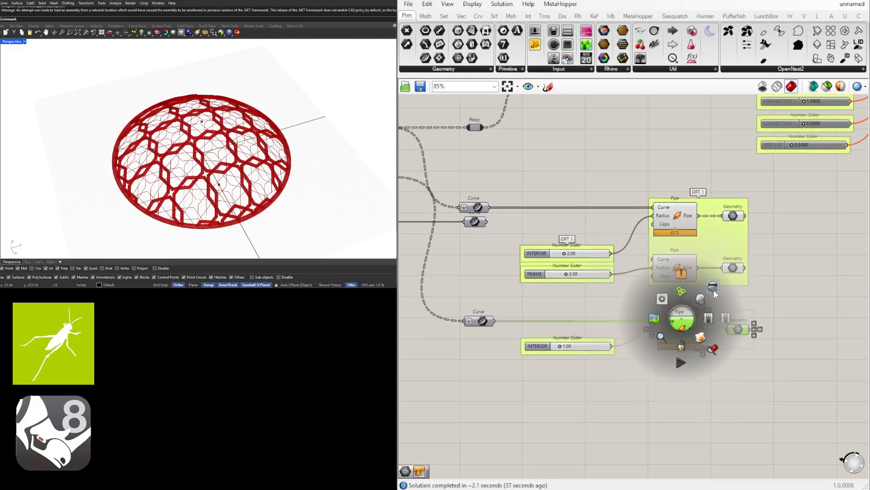
click(698, 303)
middle_click(688, 305)
click(709, 288)
click(712, 414)
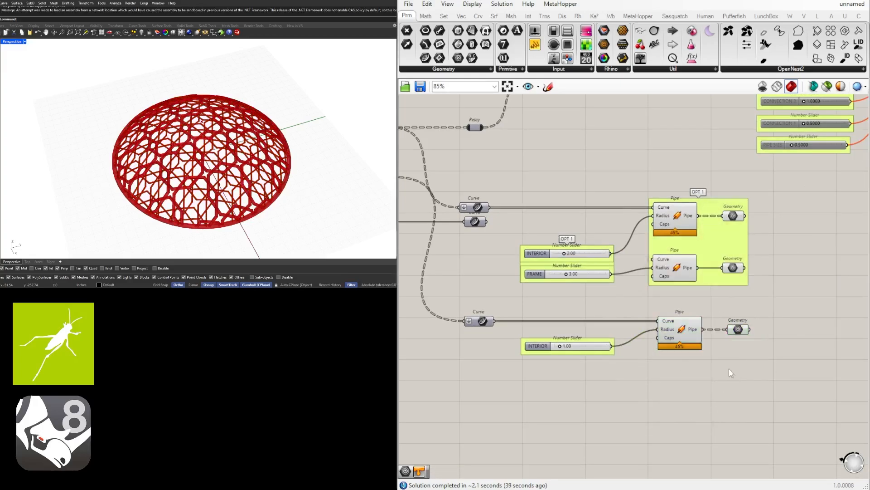
right_drag(812, 325, 720, 325)
scroll(720, 325, down, 2)
right_drag(771, 261, 678, 276)
scroll(658, 263, up, 2)
scroll(606, 298, down, 1)
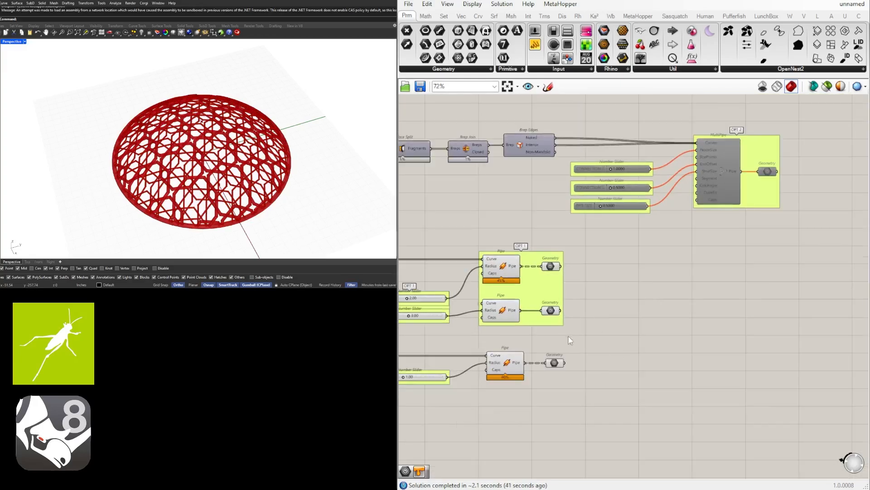
scroll(560, 351, up, 2)
right_drag(560, 359, 669, 319)
scroll(558, 386, down, 2)
drag(654, 359, 435, 302)
click(627, 384)
drag(656, 378, 598, 316)
click(668, 377)
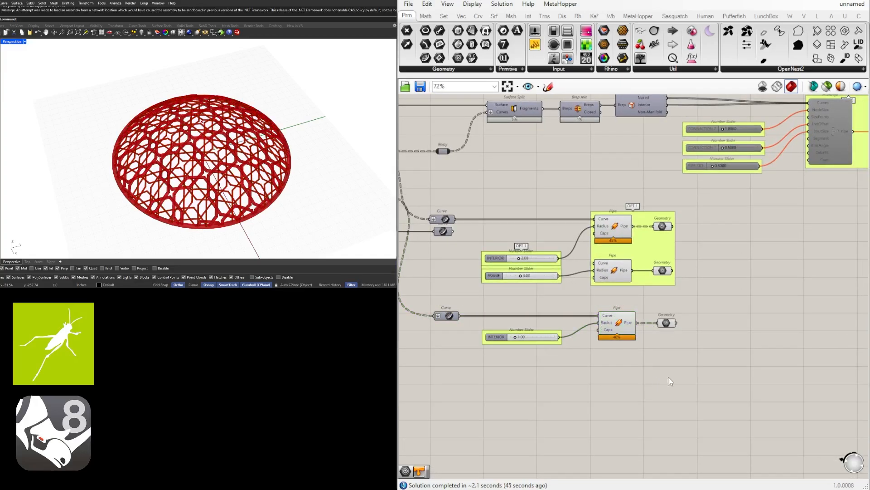
Group the copied Pipe and Geometry components and label the group OPT 2.
scroll(656, 354, up, 1)
drag(710, 365, 612, 306)
key(ctrl+g)
click(648, 305)
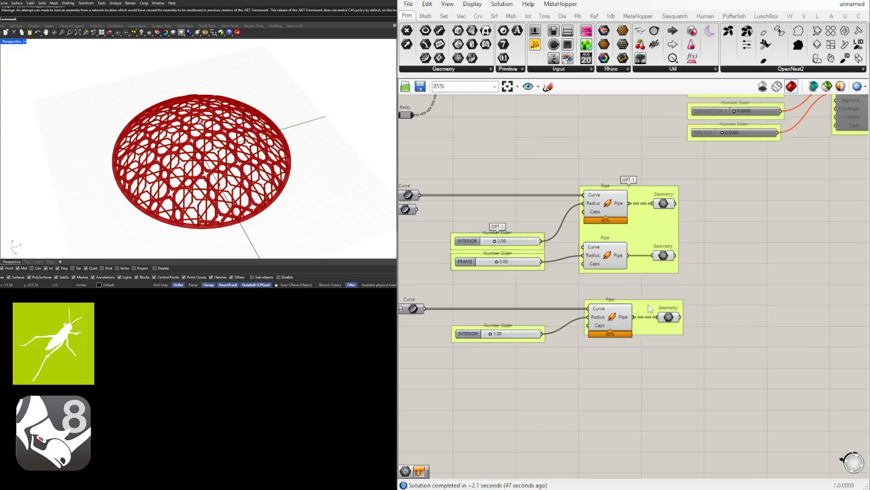
scroll(649, 305, up, 2)
right_click(641, 301)
right_click(634, 300)
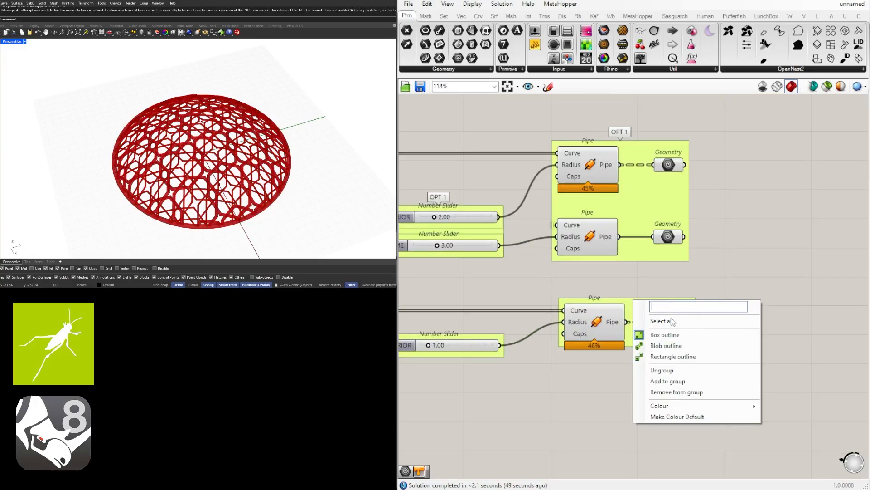
text(OPT 2)
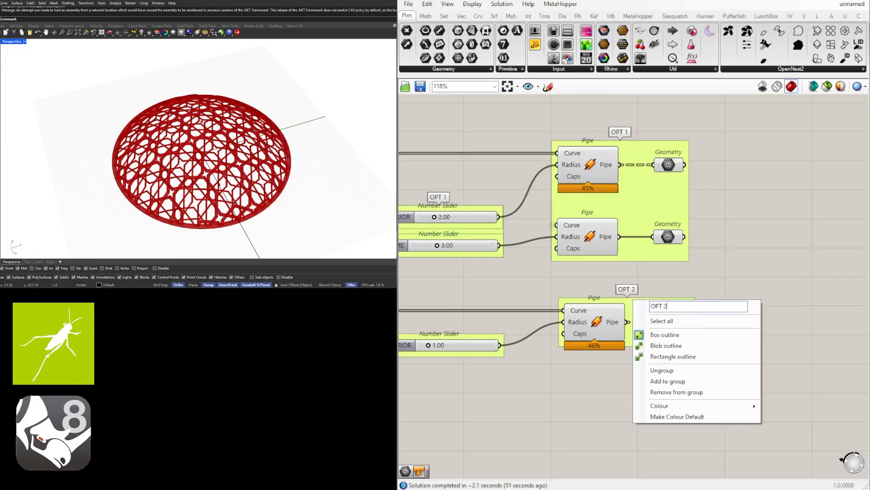
key(Return)
Relabel the group around the MultiPipe and its Geometry component as OPT 3.
scroll(604, 200, down, 3)
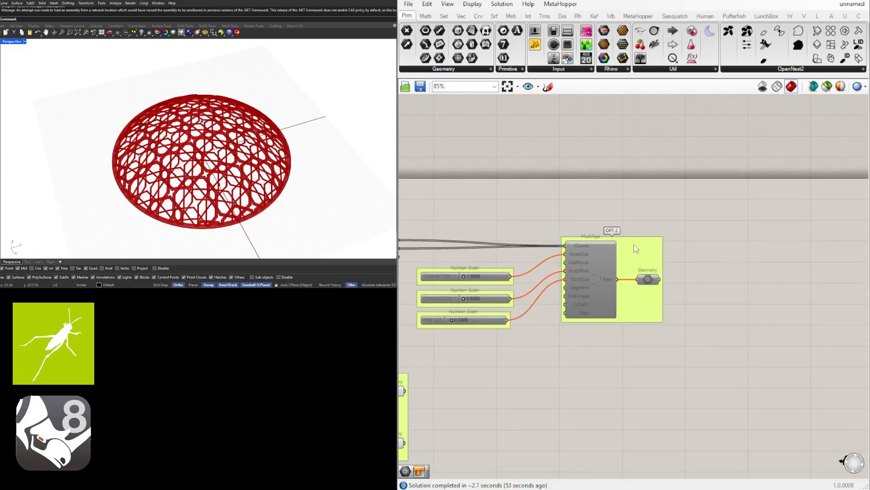
right_click(634, 244)
text(3)
key(Return)
scroll(513, 334, down, 3)
Add a Custom Preview component and place it in the empty canvas area beside the OPT 1 group.
right_drag(513, 334, 692, 285)
scroll(658, 353, up, 3)
right_drag(658, 352, 638, 334)
double_click(656, 335)
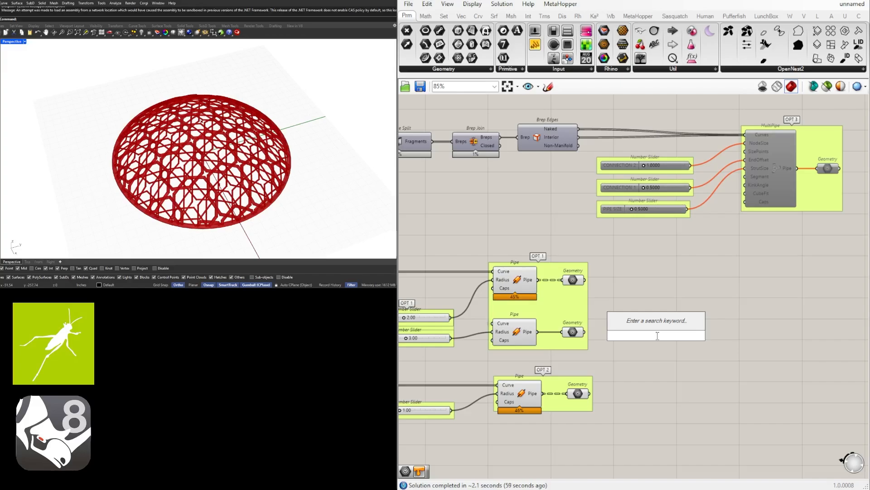
text(CUST)
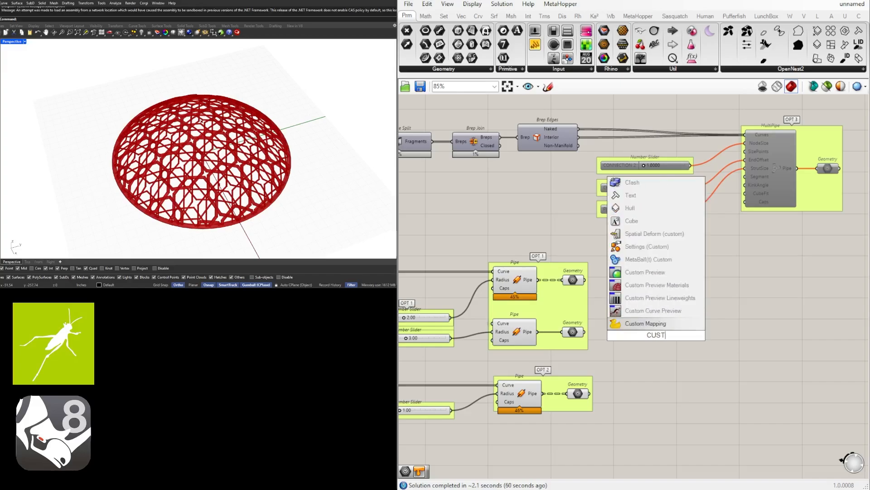
click(652, 272)
right_drag(720, 336, 629, 336)
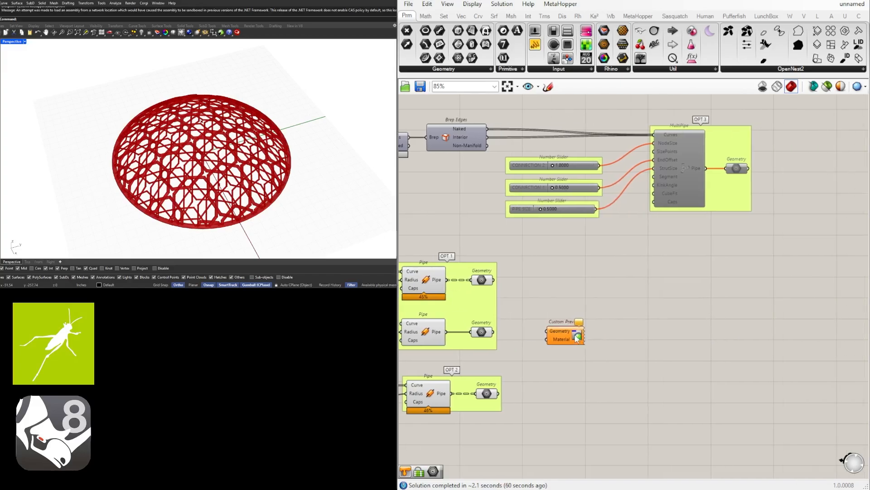
drag(578, 337, 700, 315)
Add a Colour Swatch wired to the Custom Preview's Material input and feed its Geometry input from the OPT 1 interior Geometry.
double_click(594, 334)
text(SWA)
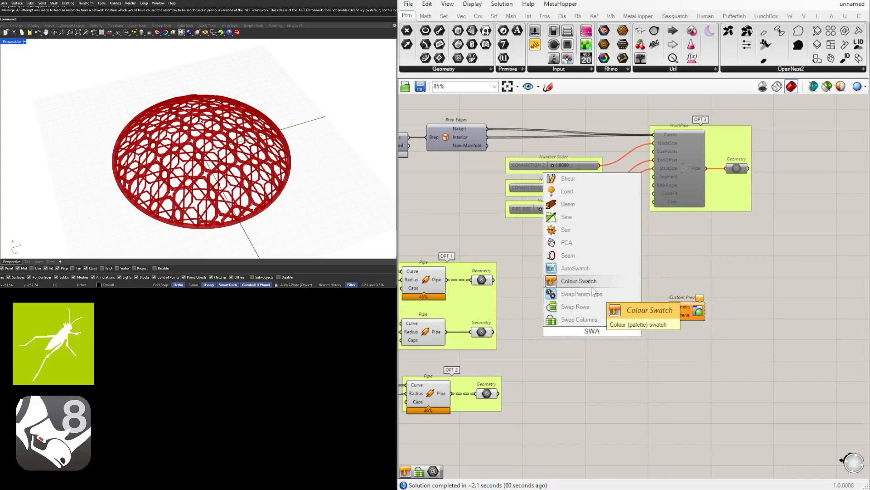
click(592, 284)
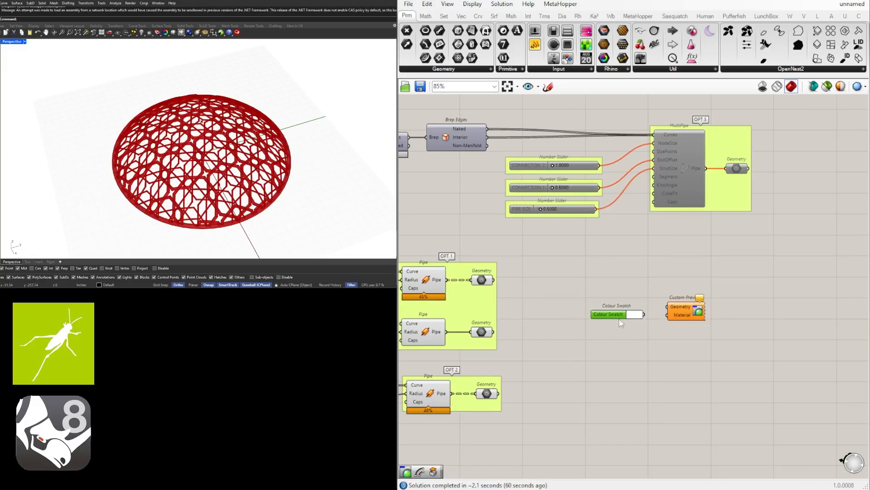
drag(644, 314, 667, 315)
drag(677, 312, 666, 309)
drag(494, 280, 657, 302)
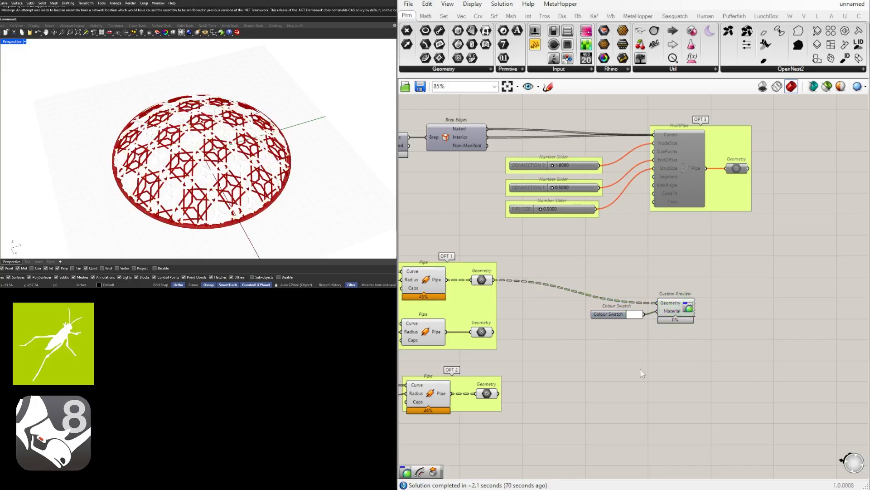
Set the Colour Swatch to a mid grey with a brightness value (Val) of 50.
scroll(615, 335, up, 5)
click(639, 316)
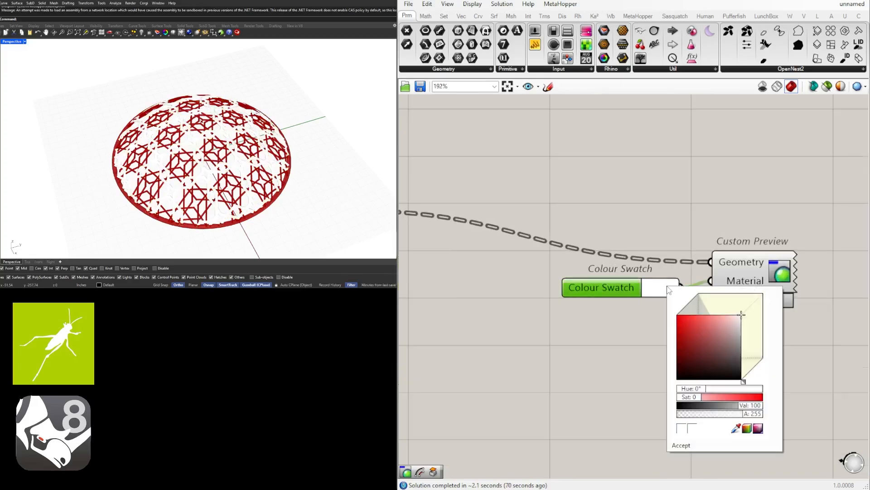
double_click(758, 406)
text(50)
key(Return)
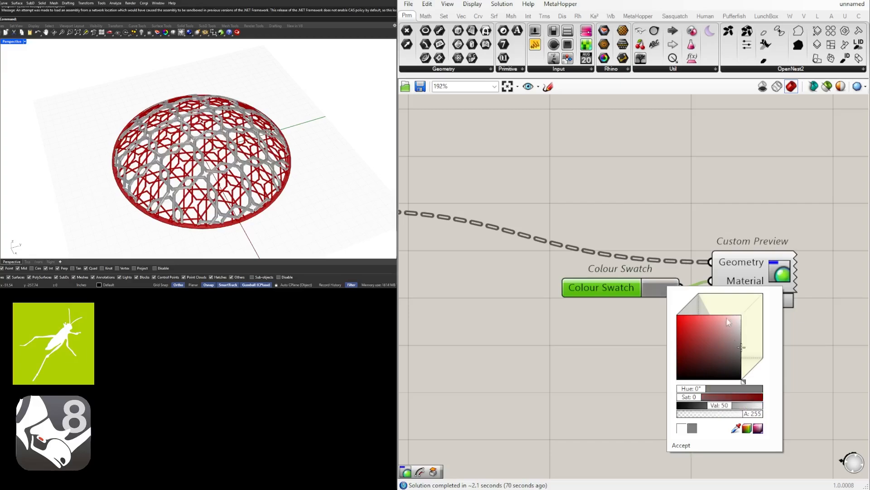
click(736, 229)
Duplicate the Colour Swatch and Custom Preview below the originals and connect the OPT 1 frame Geometry to the copied preview.
scroll(736, 245, down, 3)
right_drag(801, 370, 801, 379)
drag(801, 379, 692, 258)
drag(740, 271, 742, 307)
drag(494, 309, 720, 304)
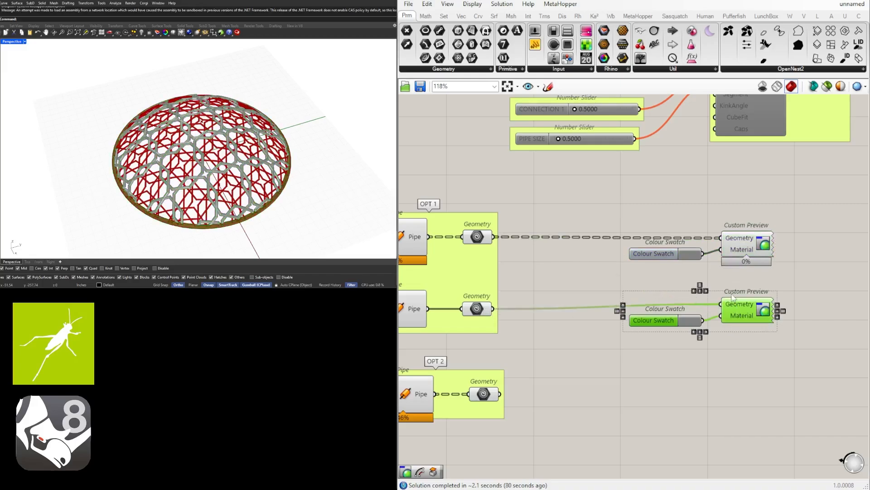
Change the frame preview's Colour Swatch to a darker grey by lowering its brightness value.
click(691, 321)
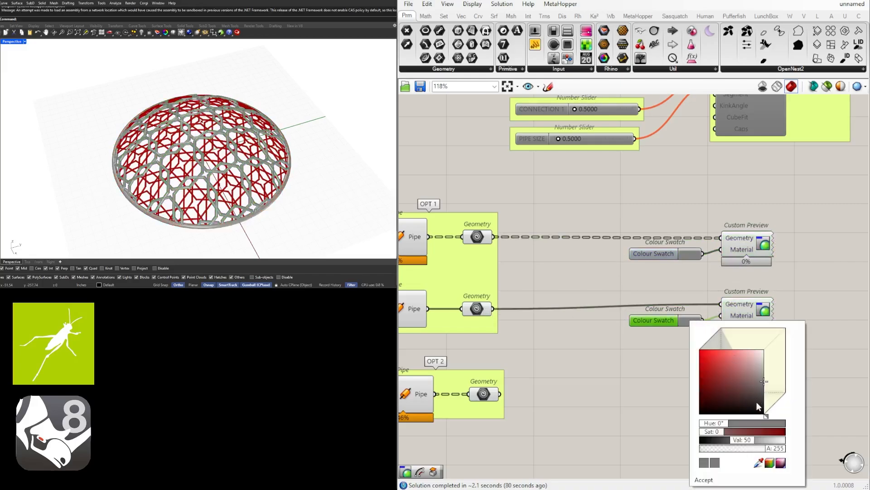
double_click(744, 436)
key(Return)
click(700, 278)
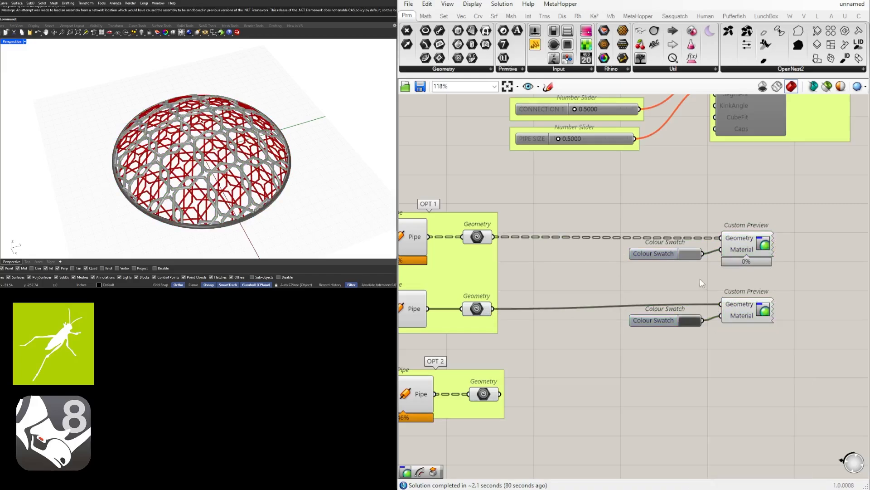
Duplicate the dark Colour Swatch and its Custom Preview, placing the copies level with the OPT 2 group.
drag(780, 368, 721, 312)
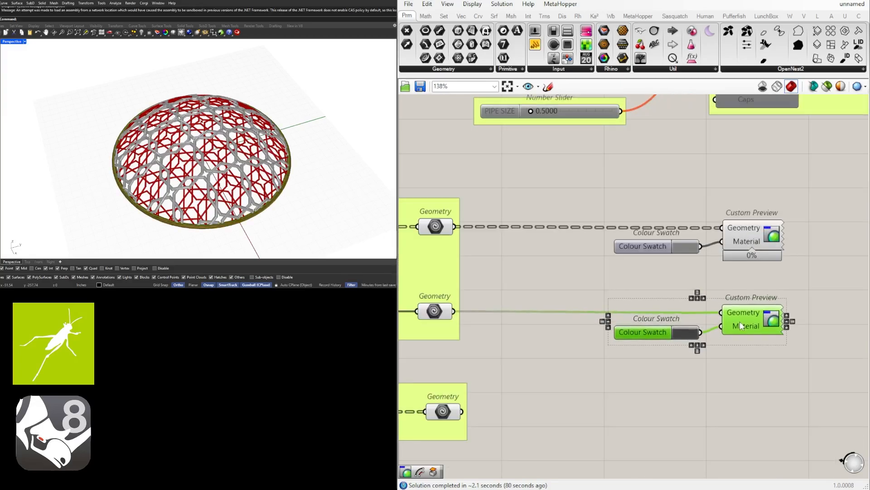
drag(793, 374, 672, 310)
alt+drag(749, 313, 756, 391)
scroll(753, 385, down, 2)
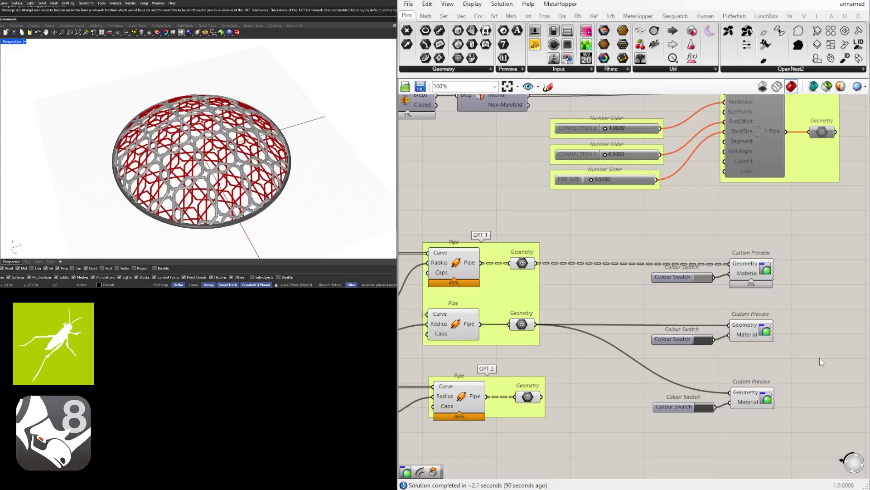
Connect the OPT 2 pipe Geometry to the lowest Custom Preview and inspect its colouring on the dome.
drag(541, 396, 735, 396)
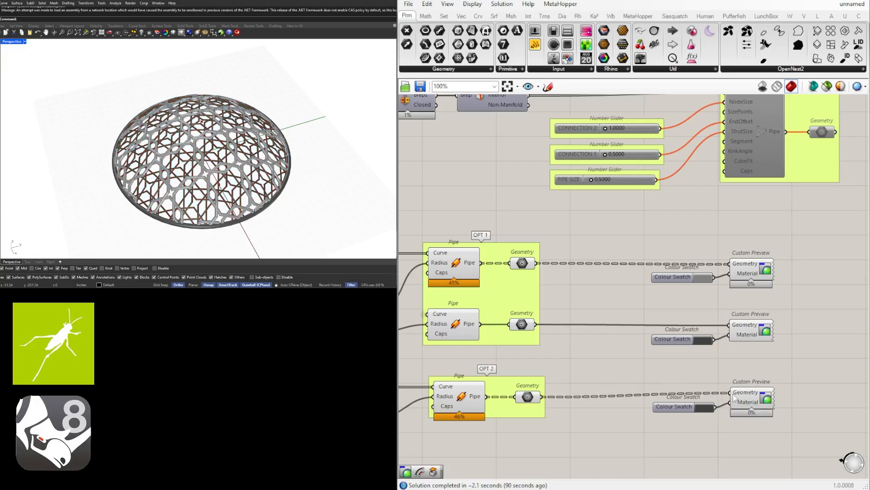
right_drag(234, 181, 256, 217)
scroll(705, 409, up, 3)
Try brightness values (Val) of 15 and 75 on the OPT 2 preview's Colour Swatch and compare them on the dome.
click(702, 407)
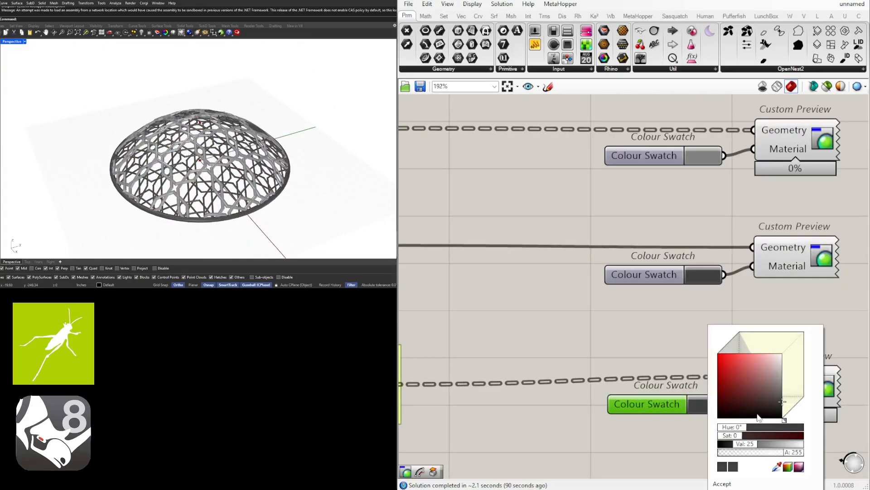
double_click(749, 445)
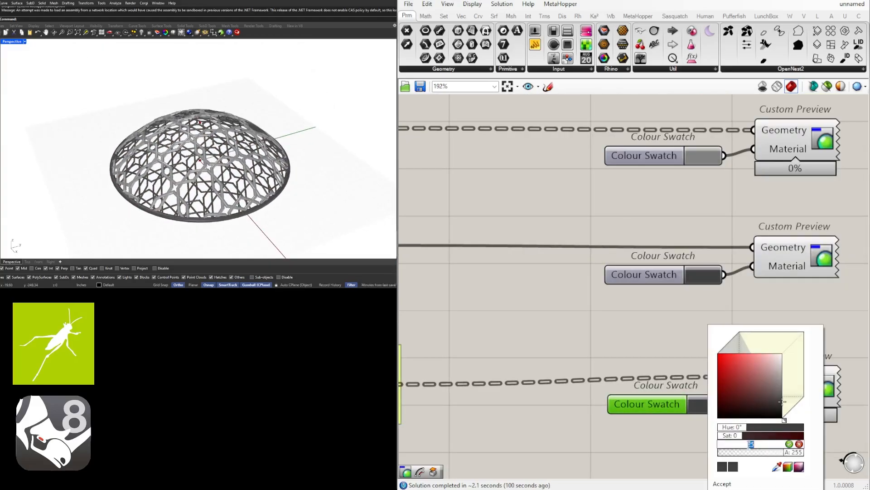
text(15)
key(Return)
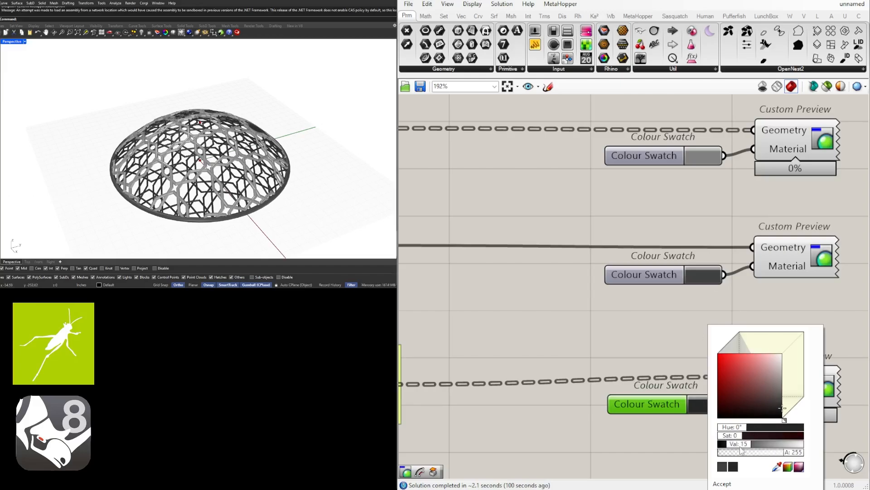
double_click(740, 445)
text(75)
key(Return)
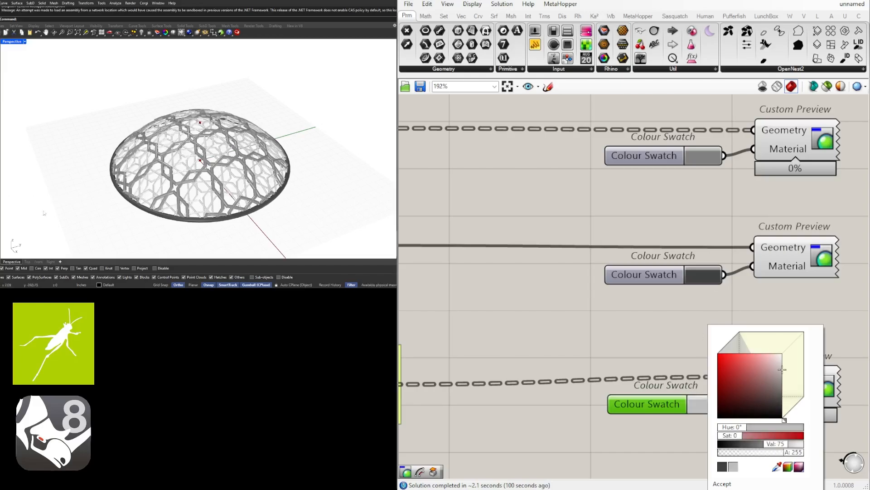
mouse_move(220, 188)
right_down()
mouse_move(204, 247)
mouse_move(232, 189)
right_up()
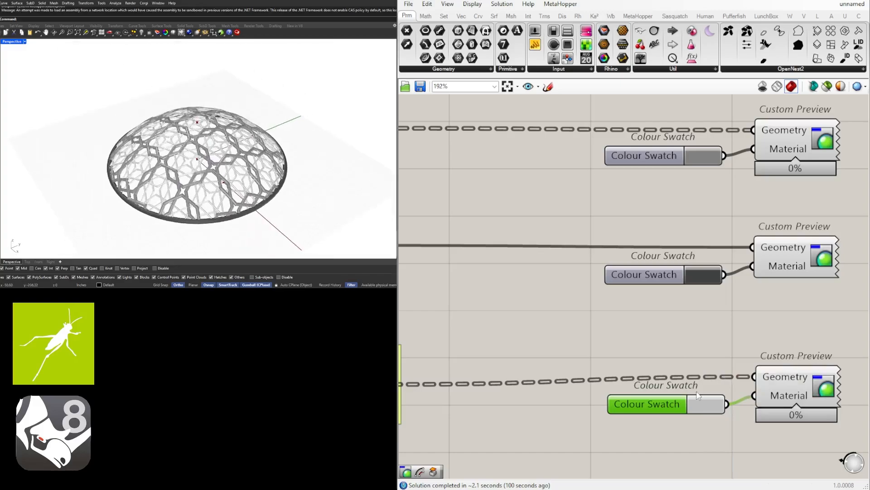
Set the OPT 2 preview's Colour Swatch to dark grey with a brightness value (Val) of 25.
click(708, 406)
double_click(771, 444)
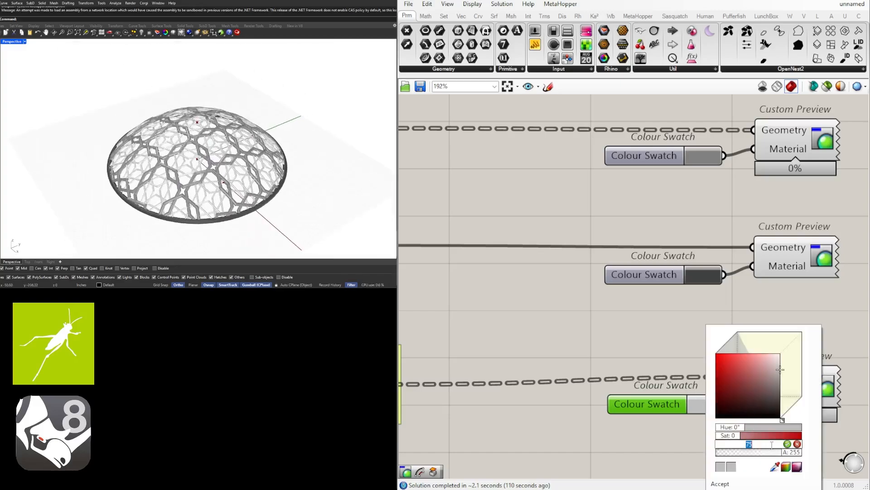
text(25)
key(Return)
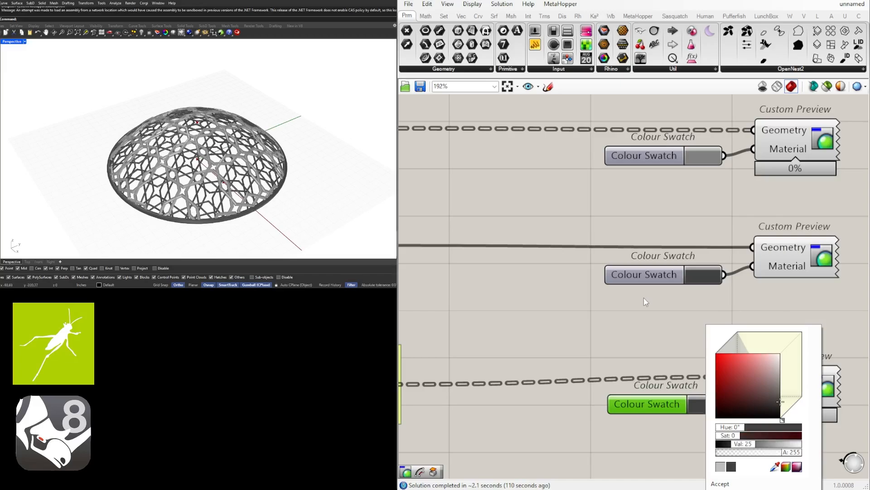
right_drag(680, 277, 642, 300)
scroll(642, 300, down, 2)
right_drag(198, 149, 193, 172)
Connect the OPT 2 Colour Swatch to the Material inputs of both OPT 1 Custom Previews as well.
click(663, 212)
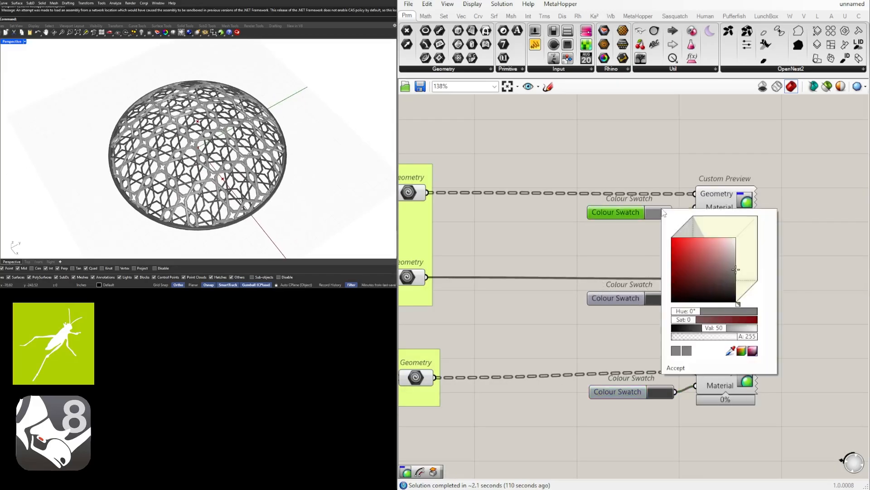
click(593, 242)
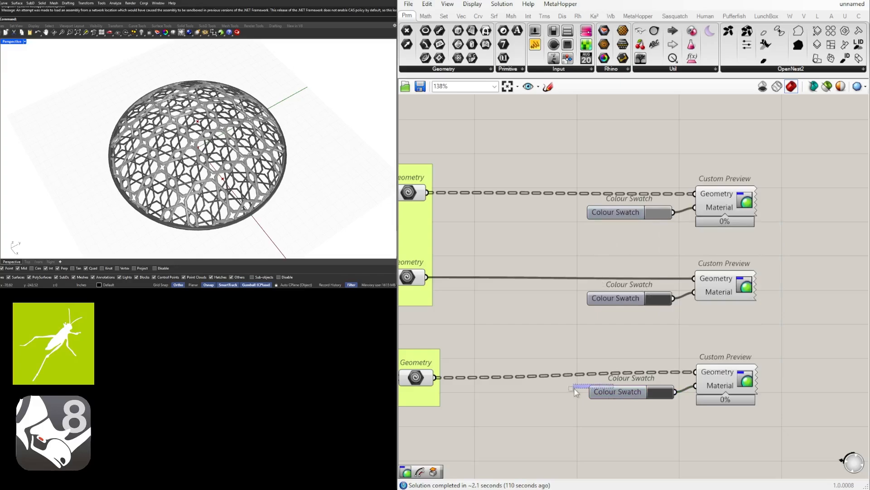
drag(584, 393, 552, 392)
drag(644, 393, 703, 296)
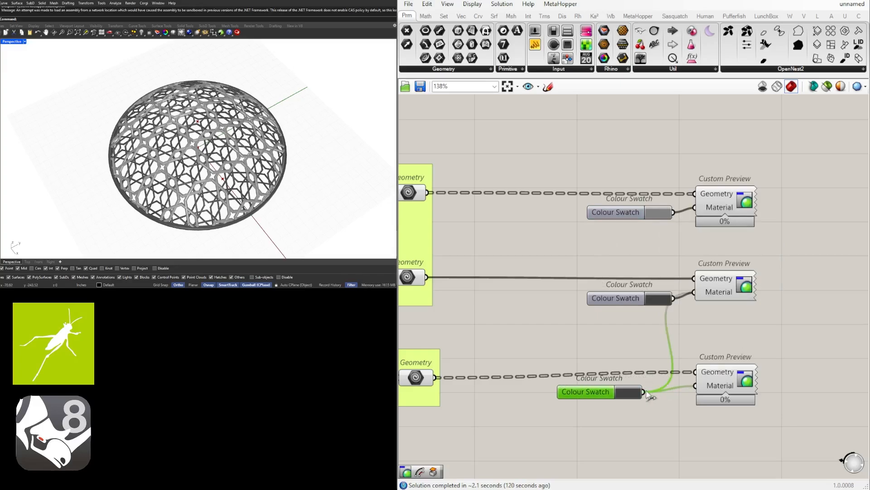
drag(643, 392, 694, 207)
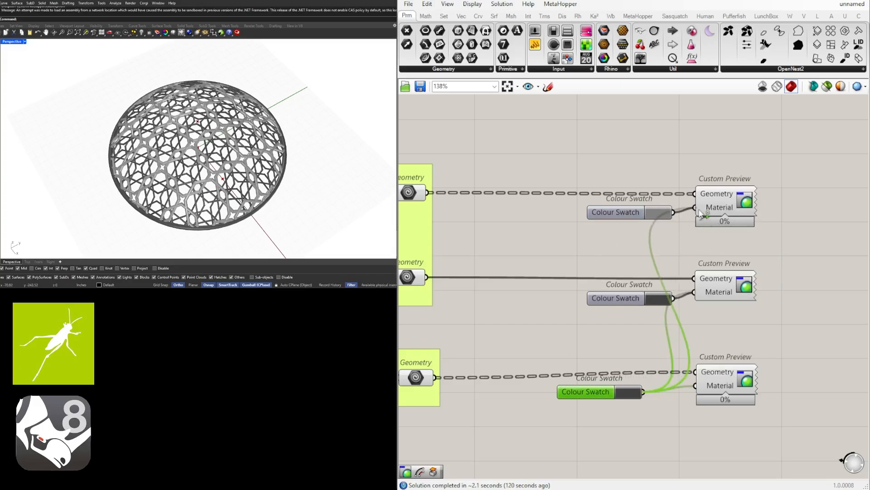
Delete the two redundant OPT 1 Colour Swatches and move the shared swatch level with the middle Custom Preview.
click(652, 245)
click(616, 298)
key(Delete)
click(615, 212)
key(Delete)
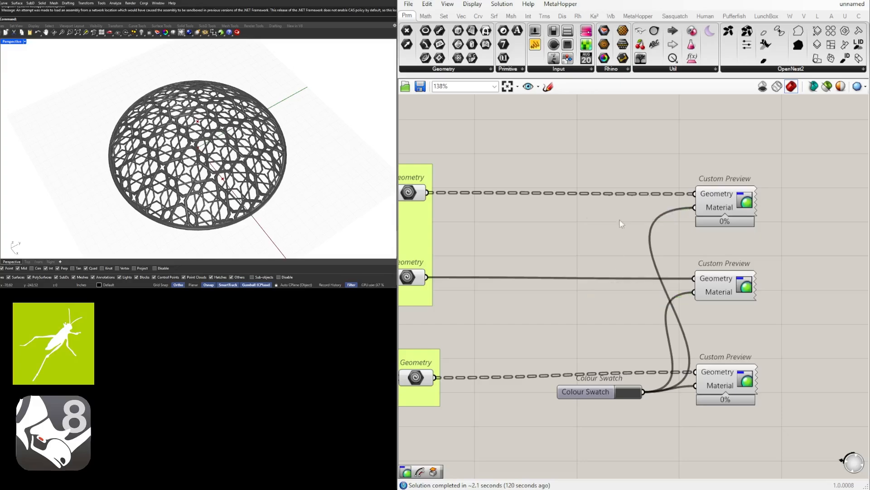
drag(591, 395, 551, 291)
click(568, 239)
right_drag(272, 168, 226, 173)
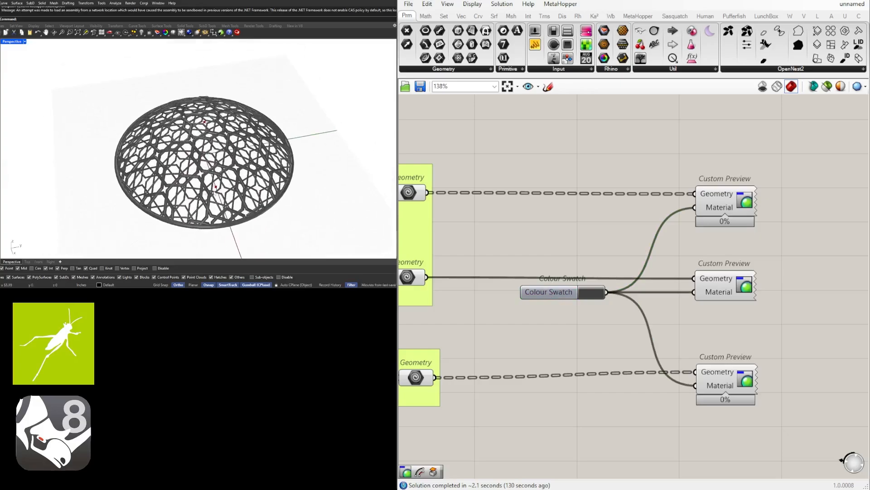
Review the definition from the dome arc and revolution through the divided circle, polygons and projected curves to the piping options.
scroll(707, 253, down, 3)
right_drag(769, 329, 716, 333)
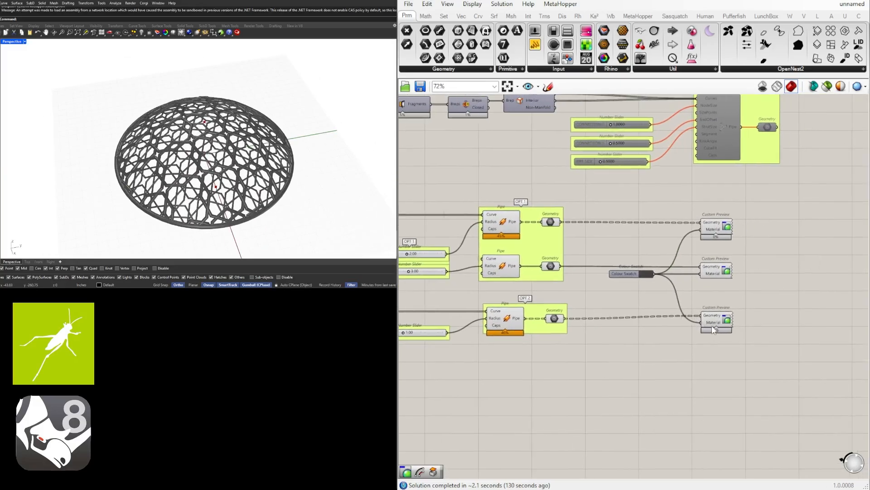
click(713, 326)
click(719, 357)
scroll(698, 358, down, 4)
right_drag(530, 363, 730, 347)
scroll(598, 316, down, 1)
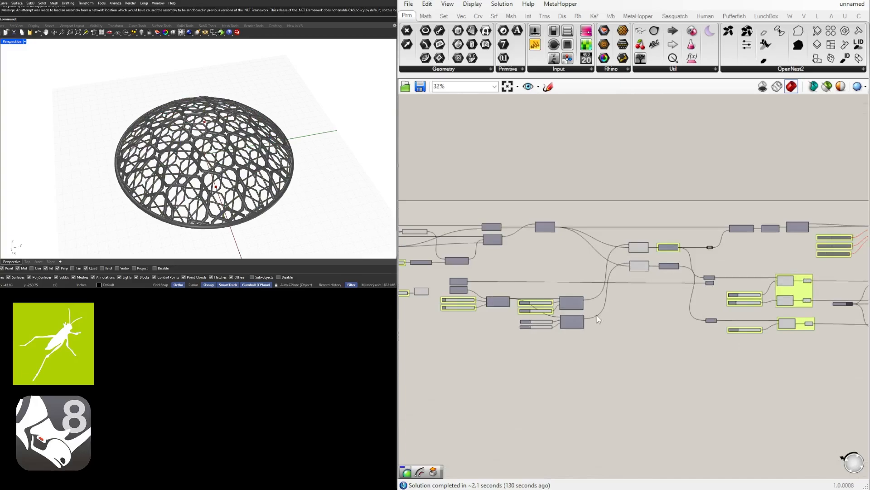
right_drag(597, 316, 769, 318)
right_drag(569, 300, 525, 289)
scroll(548, 220, up, 4)
right_drag(521, 215, 561, 214)
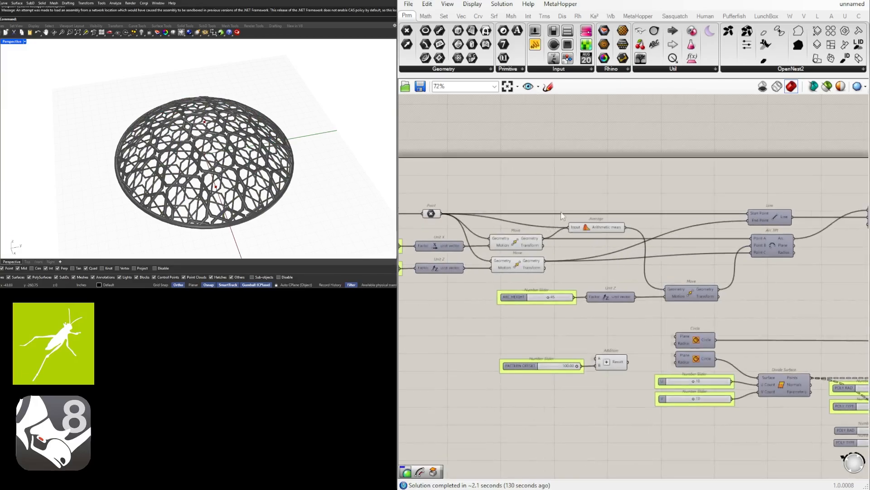
scroll(604, 314, down, 1)
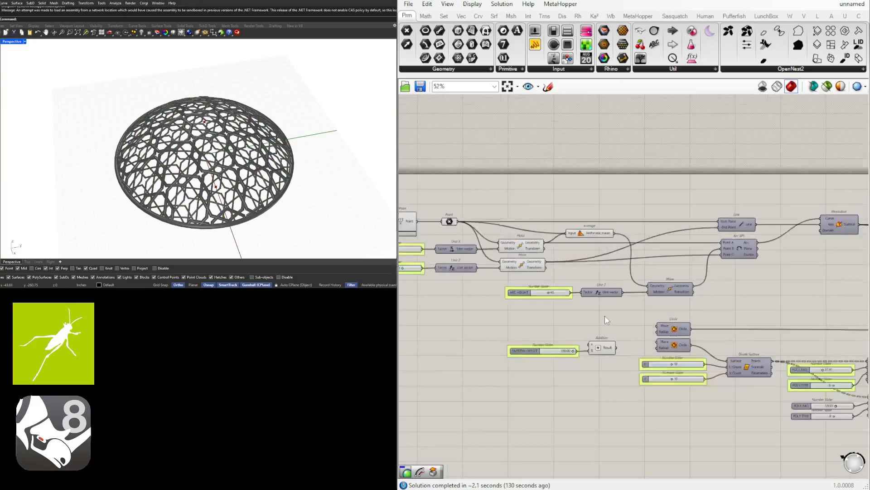
right_drag(801, 277, 711, 280)
scroll(702, 284, up, 1)
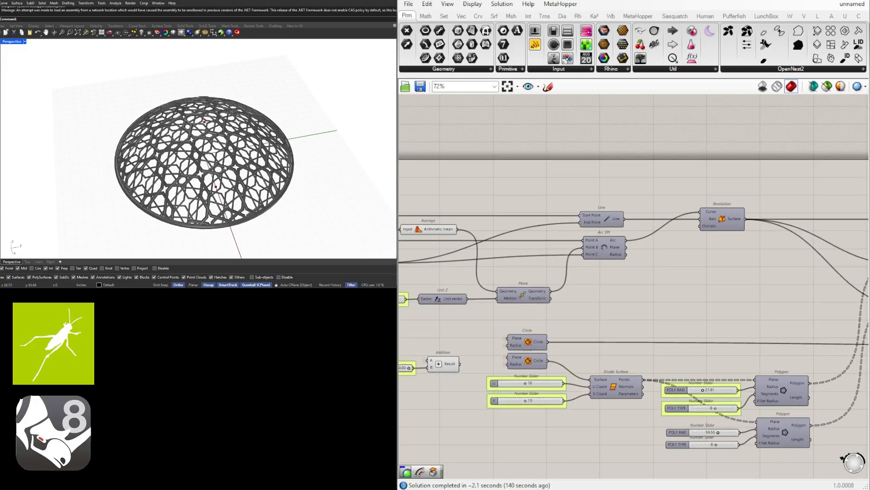
right_drag(585, 306, 654, 291)
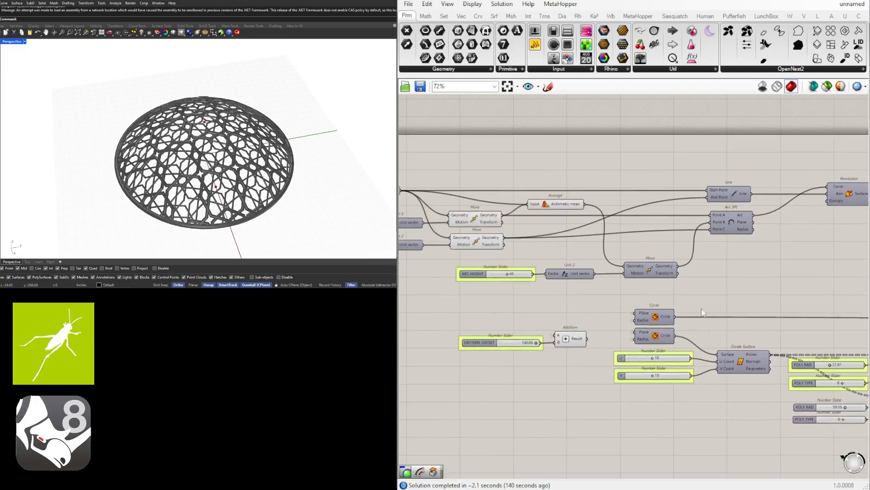
right_drag(701, 308, 659, 312)
right_drag(713, 344, 566, 291)
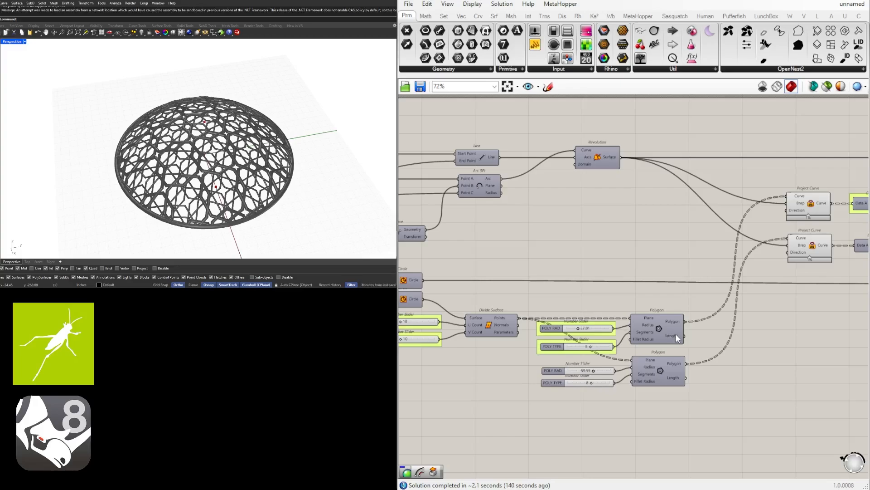
right_drag(676, 334, 567, 352)
right_drag(720, 266, 533, 270)
scroll(763, 254, down, 1)
right_drag(764, 254, 575, 260)
right_drag(822, 224, 705, 226)
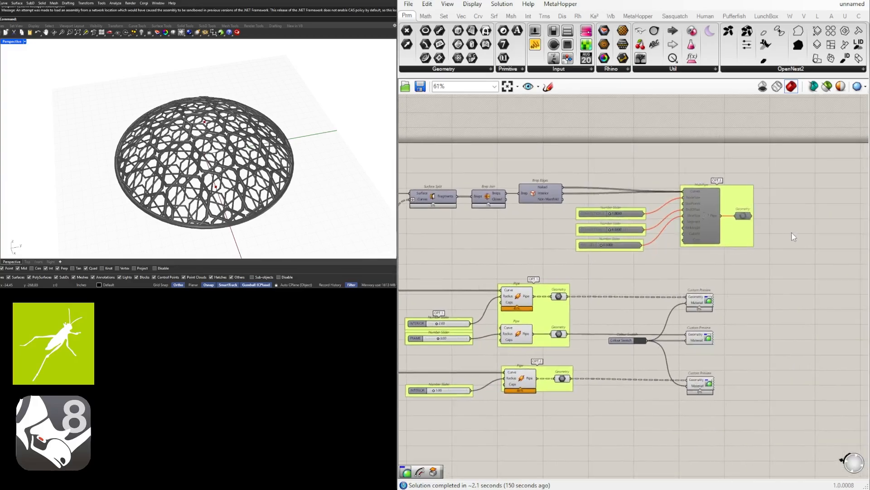
Examine the Surface Split to MultiPipe branch, compare it with the two Pipe options, and view the finished dome and whole definition.
scroll(606, 252, down, 1)
right_drag(605, 252, 758, 237)
scroll(653, 181, up, 2)
scroll(714, 211, down, 2)
right_drag(714, 212, 668, 215)
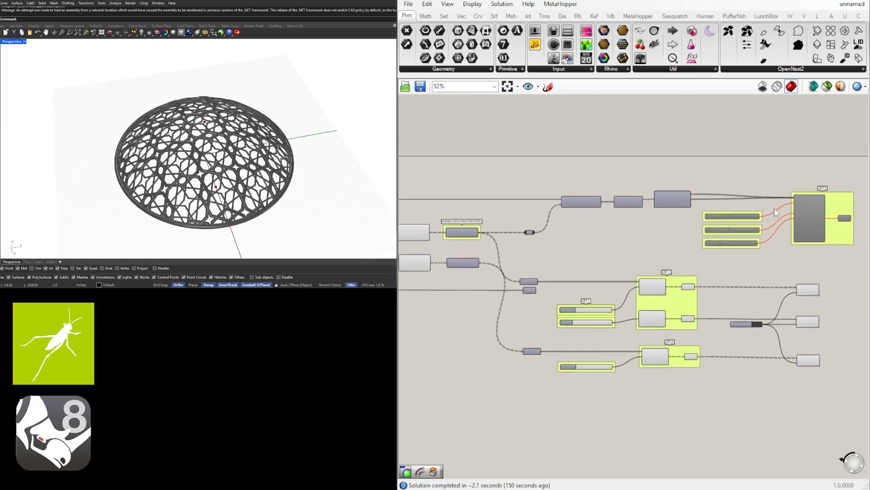
scroll(774, 208, up, 1)
right_drag(803, 228, 734, 229)
drag(775, 238, 469, 172)
right_drag(469, 171, 492, 172)
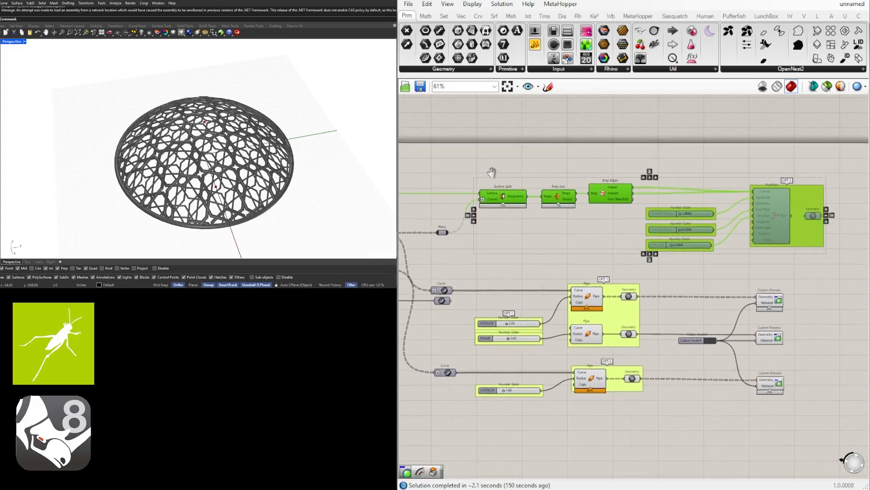
click(499, 259)
right_drag(476, 255, 589, 222)
scroll(582, 227, down, 1)
scroll(746, 194, up, 1)
right_drag(746, 195, 735, 180)
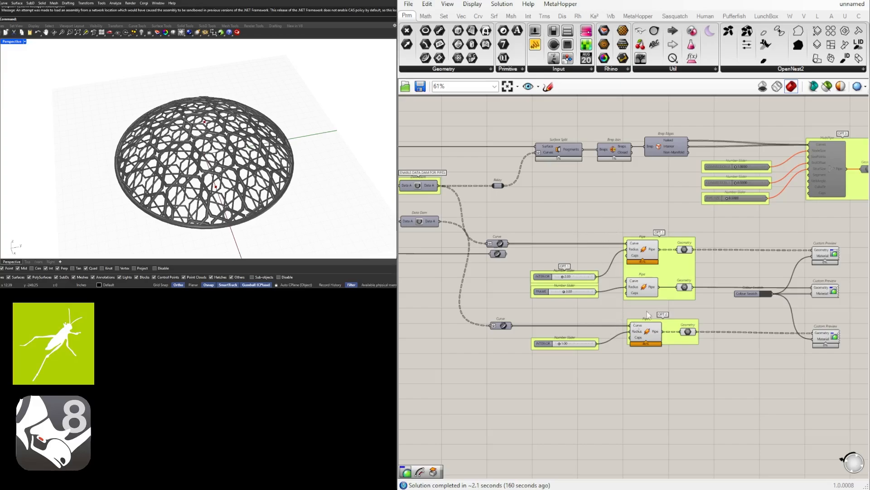
right_drag(638, 329, 597, 321)
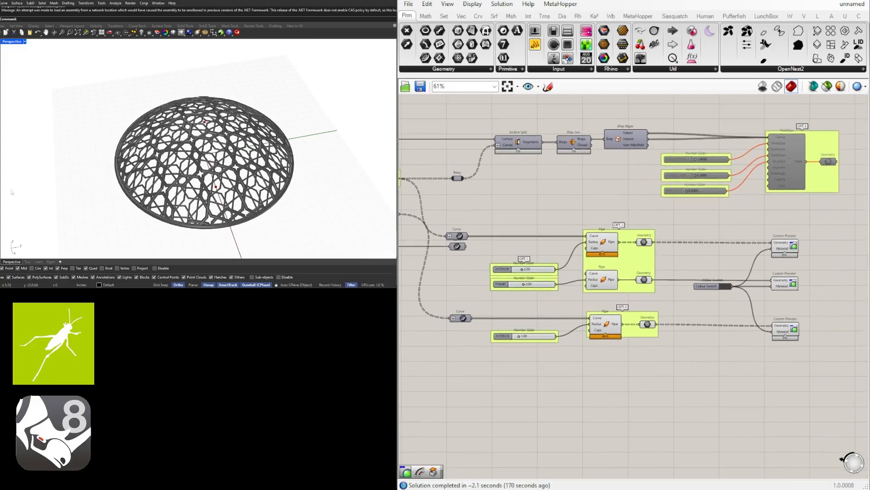
right_drag(188, 196, 267, 171)
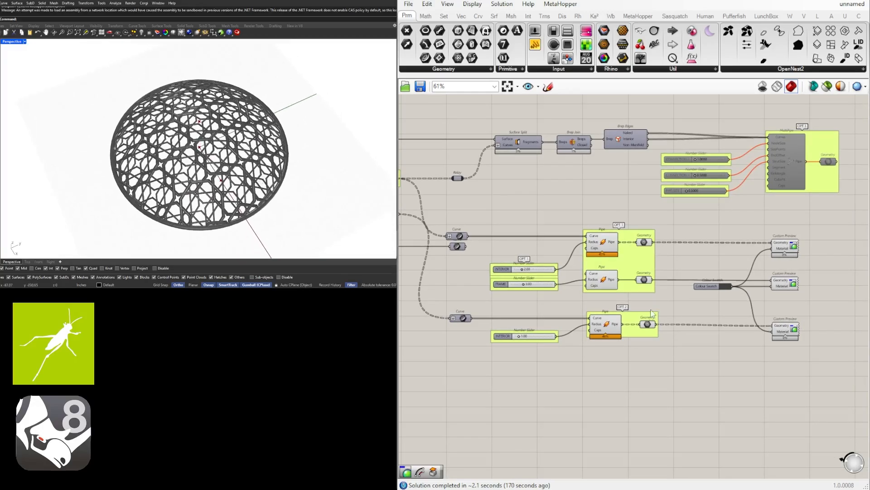
right_drag(589, 315, 710, 298)
scroll(710, 297, down, 2)
scroll(715, 299, down, 5)
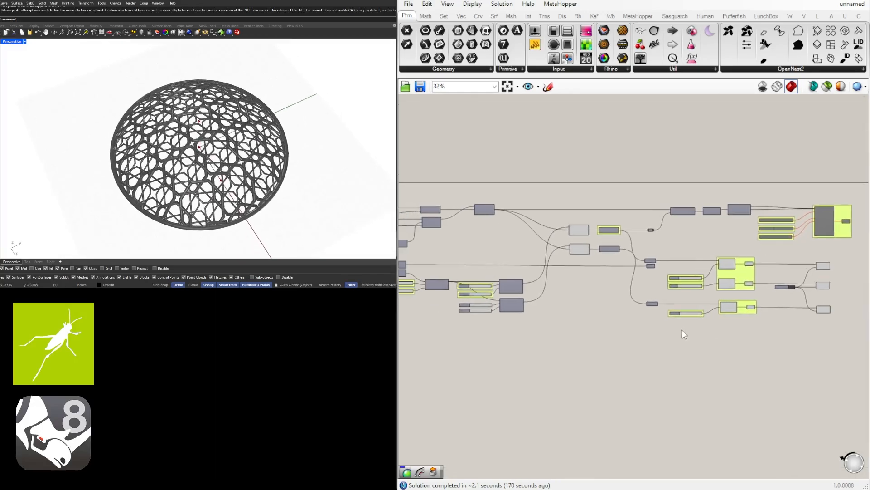
scroll(678, 322, down, 2)
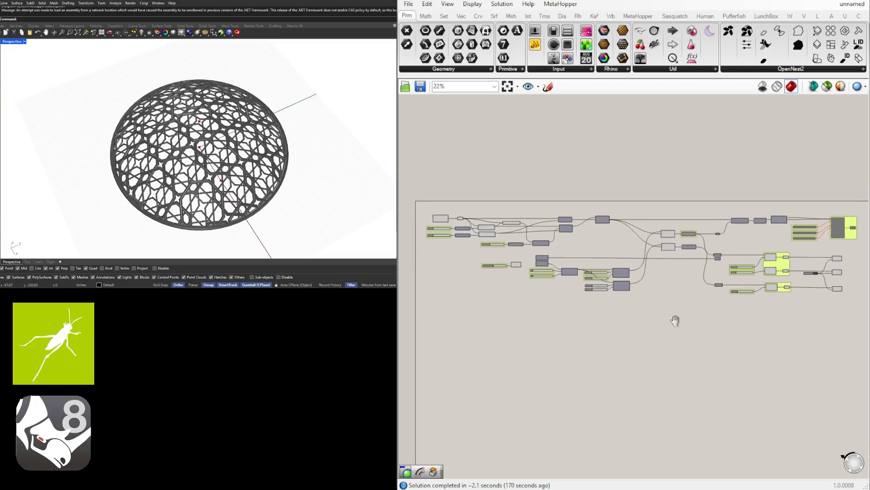